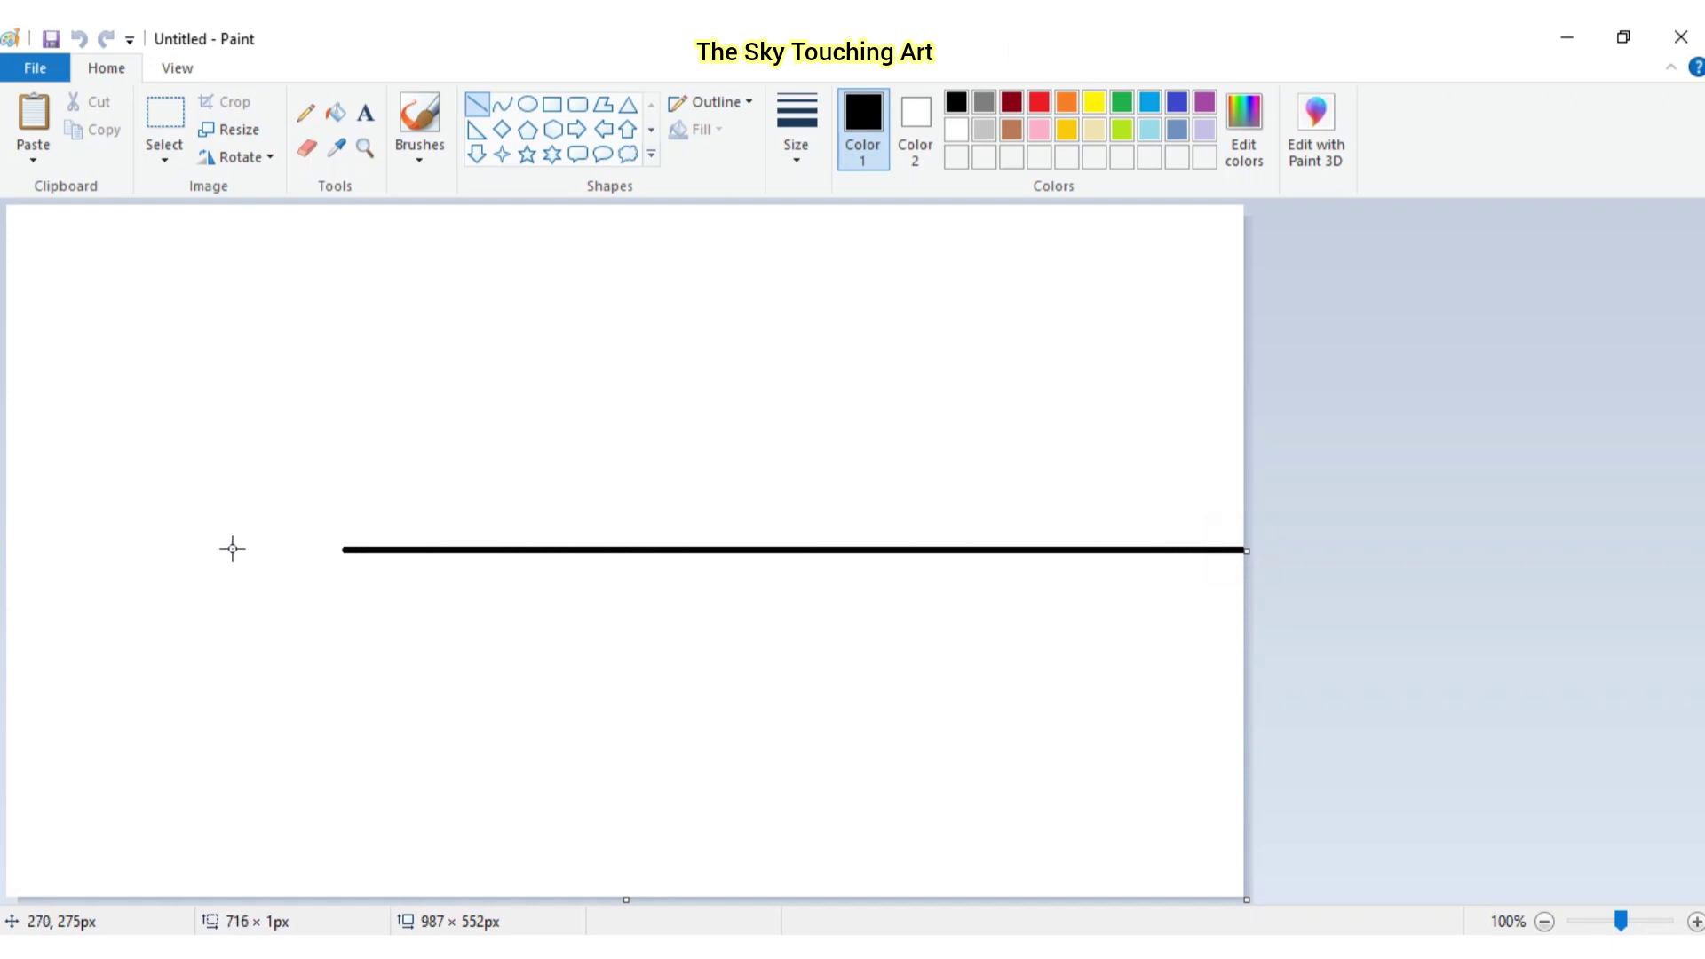
Give the black horizontal ground line, running across the full canvas width, a thicker stroke
left_click(796, 142)
left_click(853, 351)
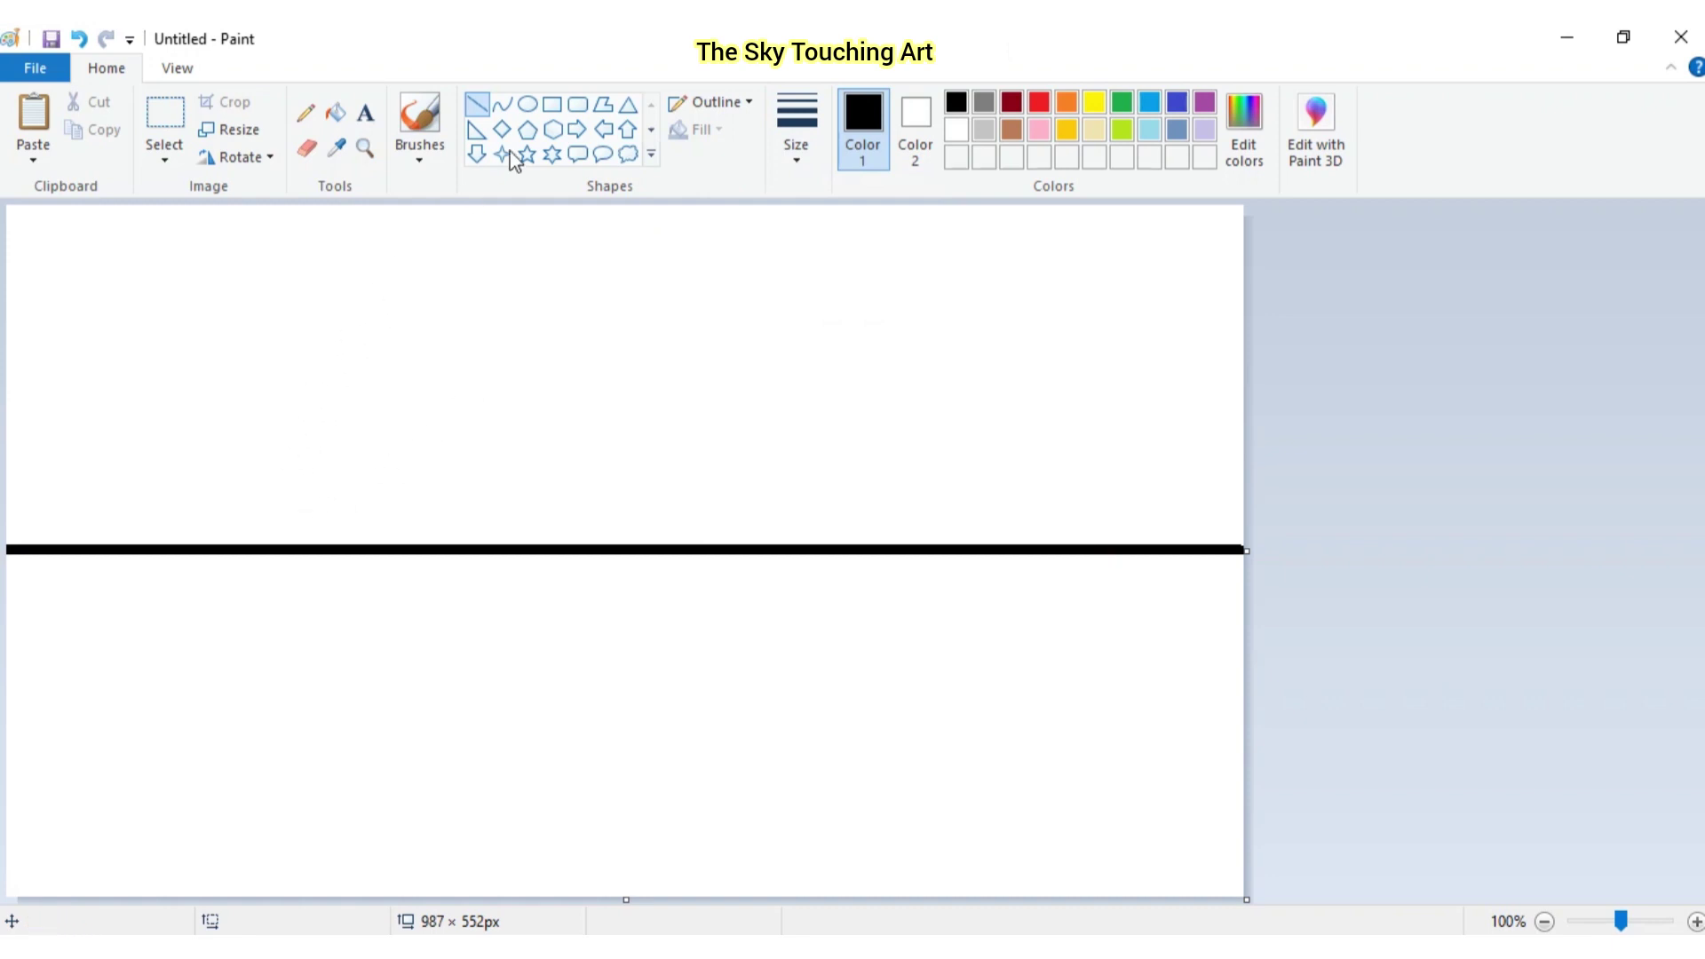
Draw a low solid black rectangle at the left end of the ground line and a narrow, taller black pillar beside it
left_click(553, 105)
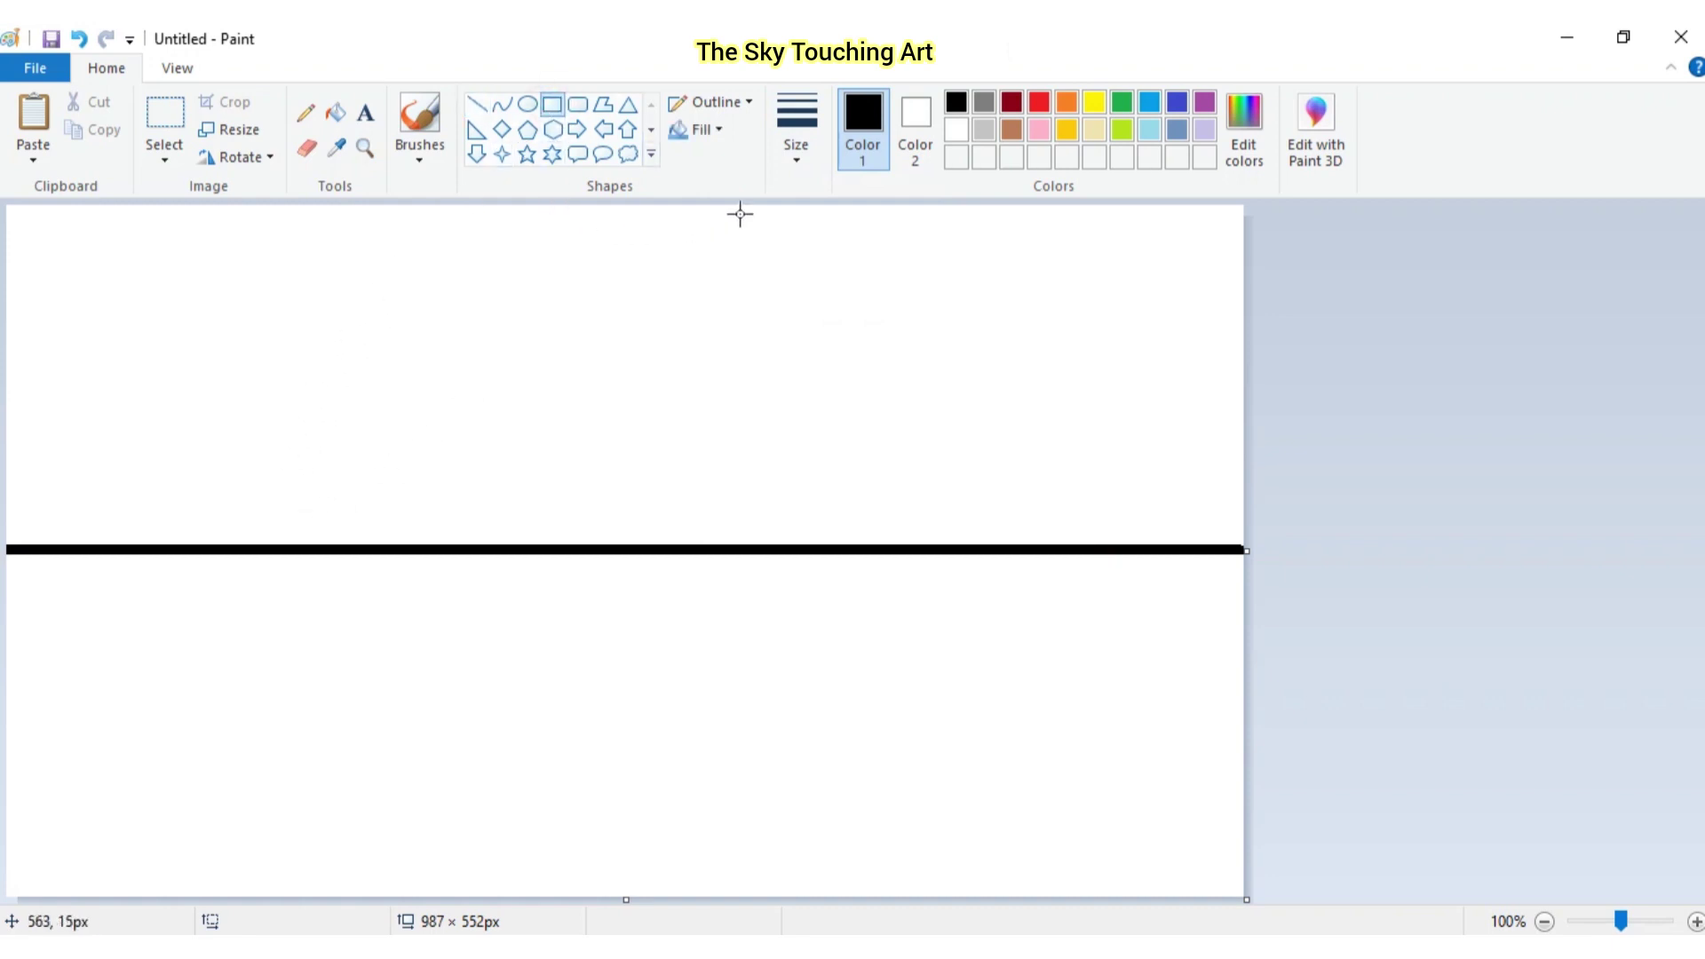
left_click(718, 131)
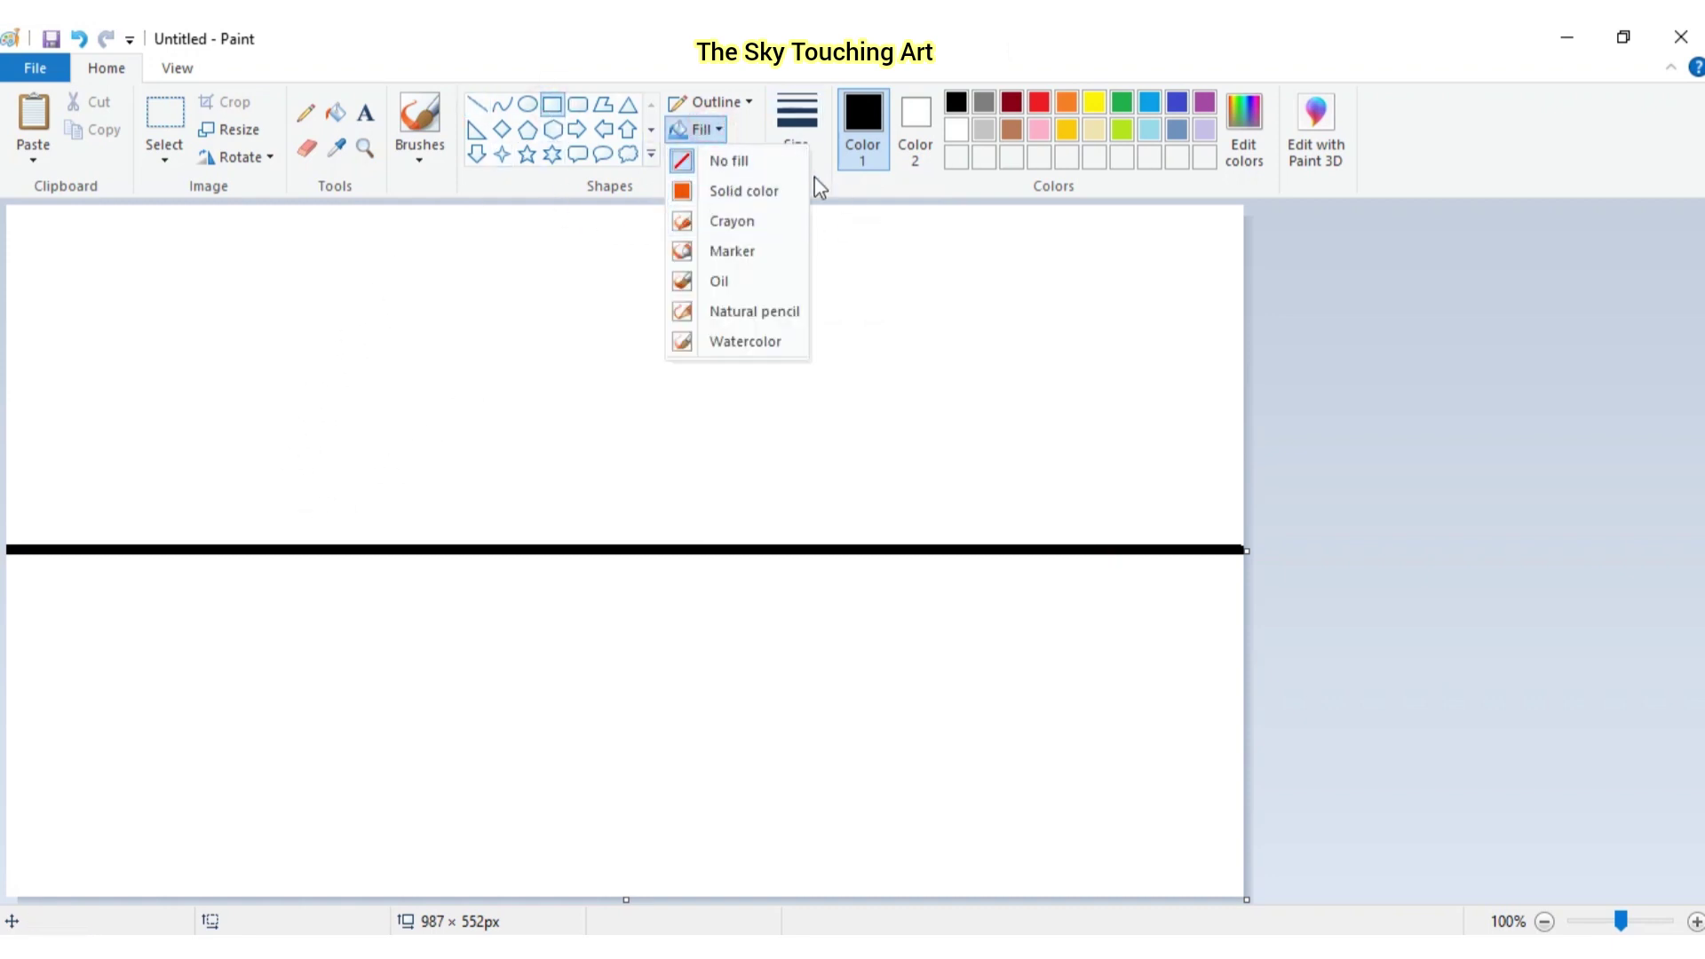
left_click(734, 190)
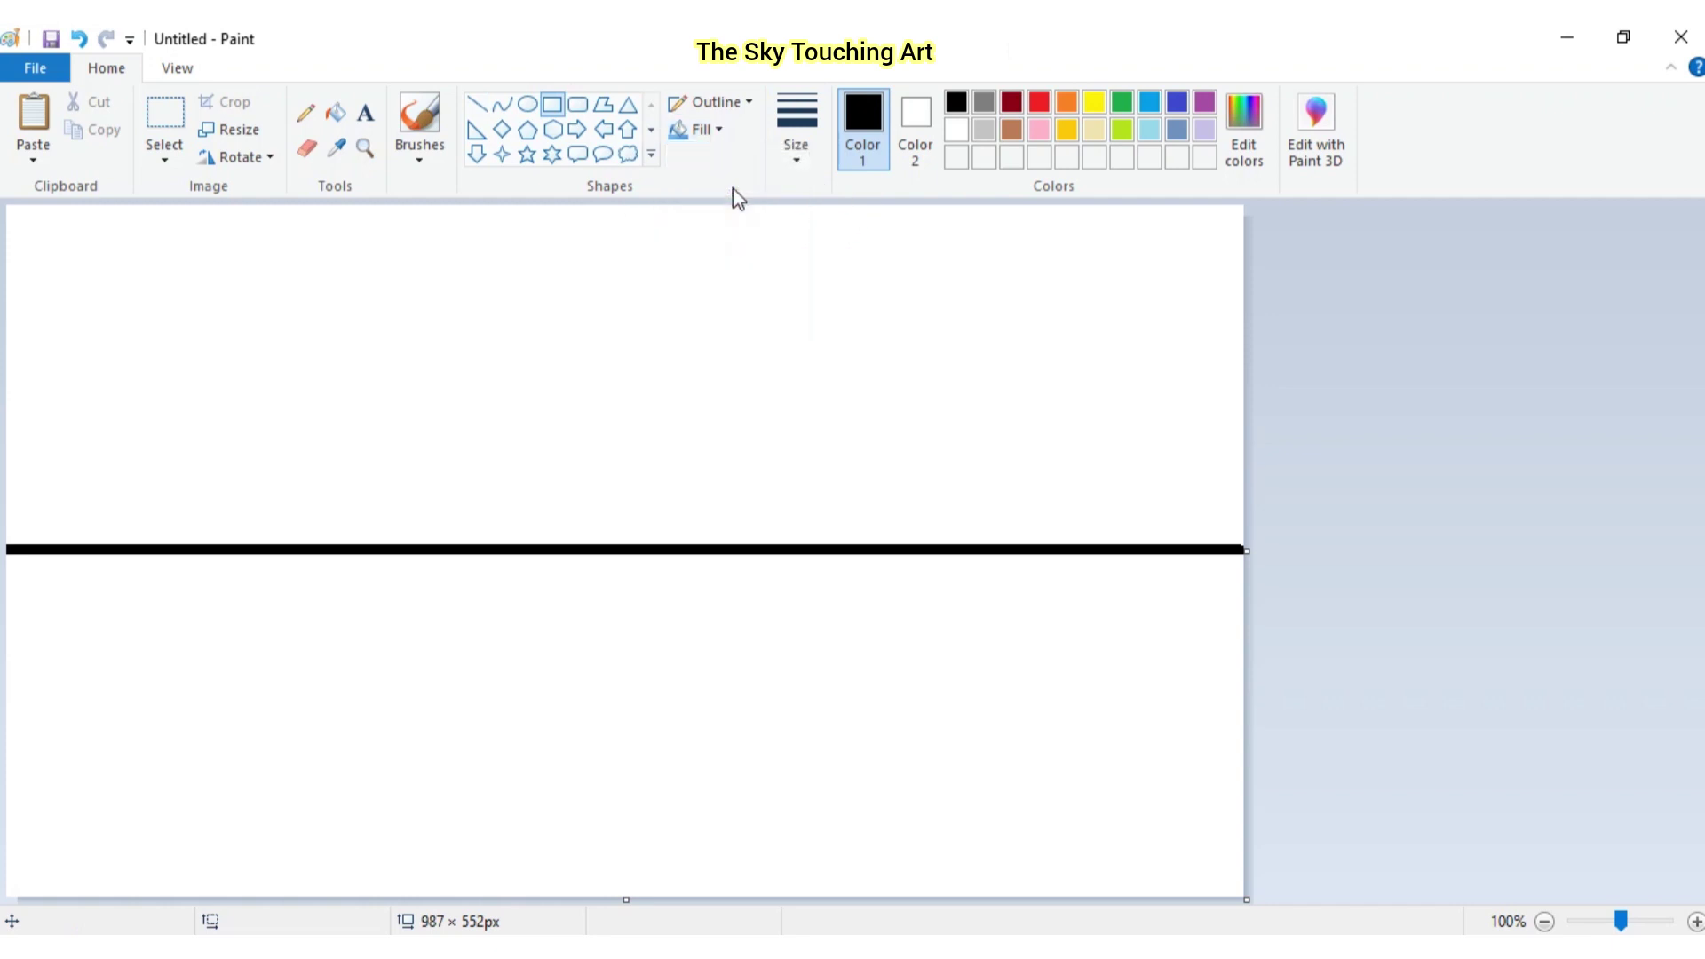
left_click(930, 149)
left_click(956, 102)
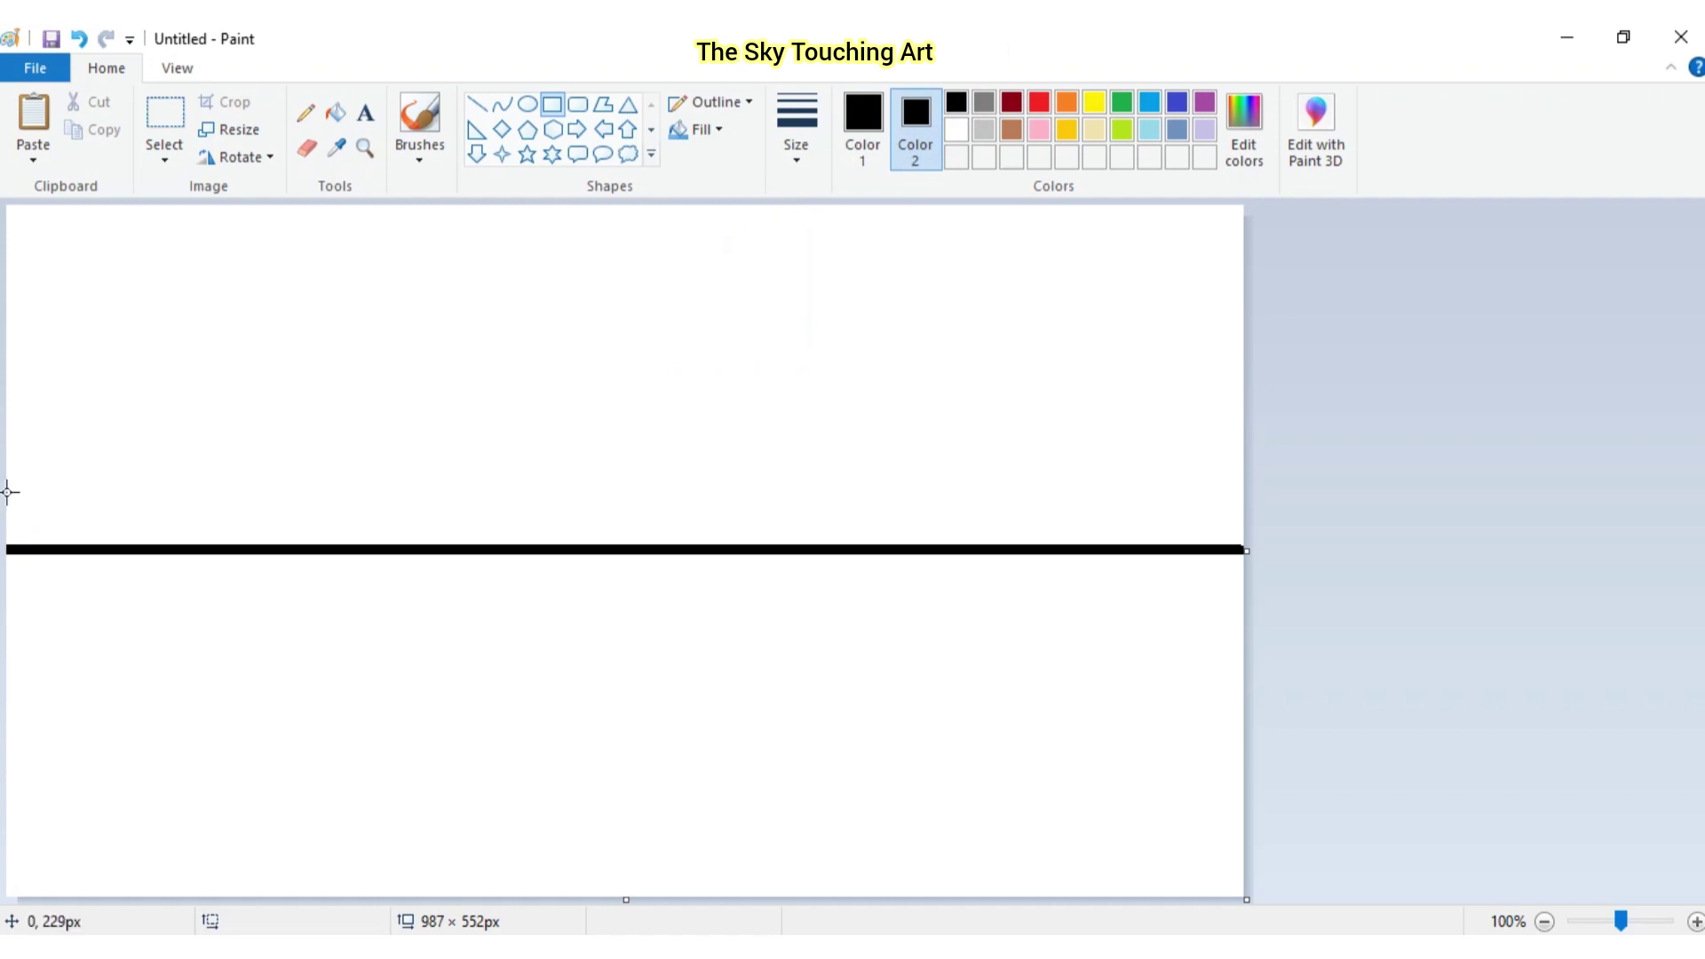
left_click_drag(8, 492, 171, 541)
left_click_drag(91, 487, 91, 498)
left_click(247, 503)
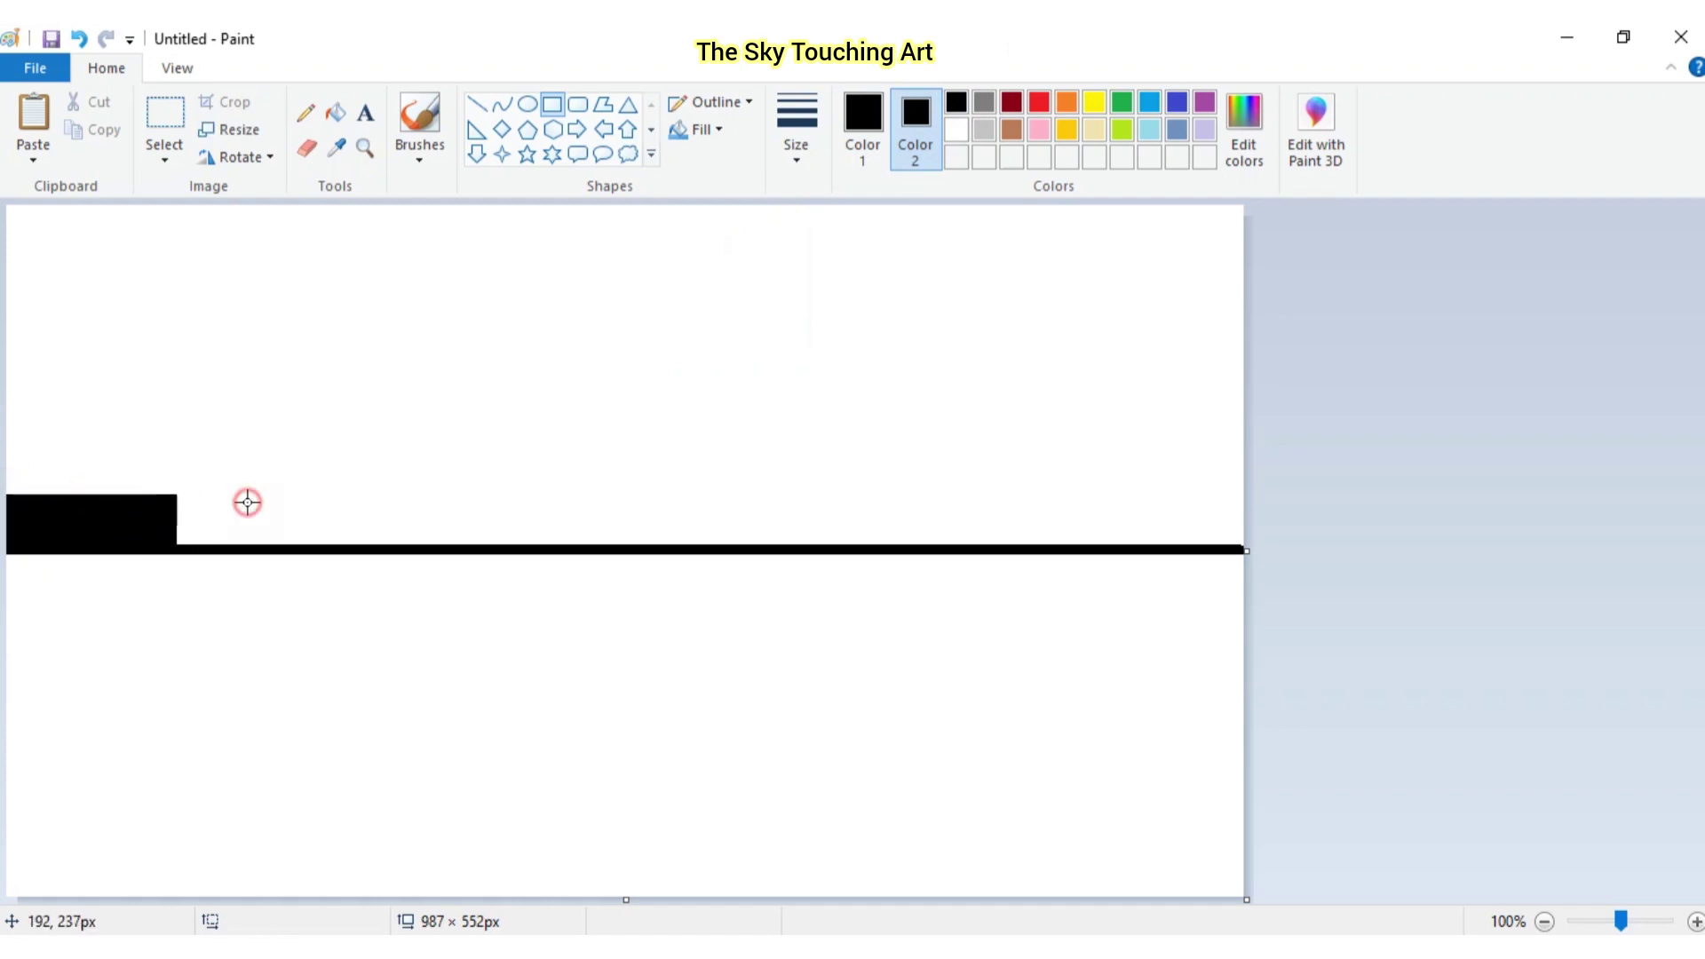
left_click_drag(216, 424, 192, 548)
left_click(317, 492)
Draw the solid black body of a wide building, about 197 × 78 px, on the ground line right of the narrow pillar
left_click_drag(238, 434, 490, 545)
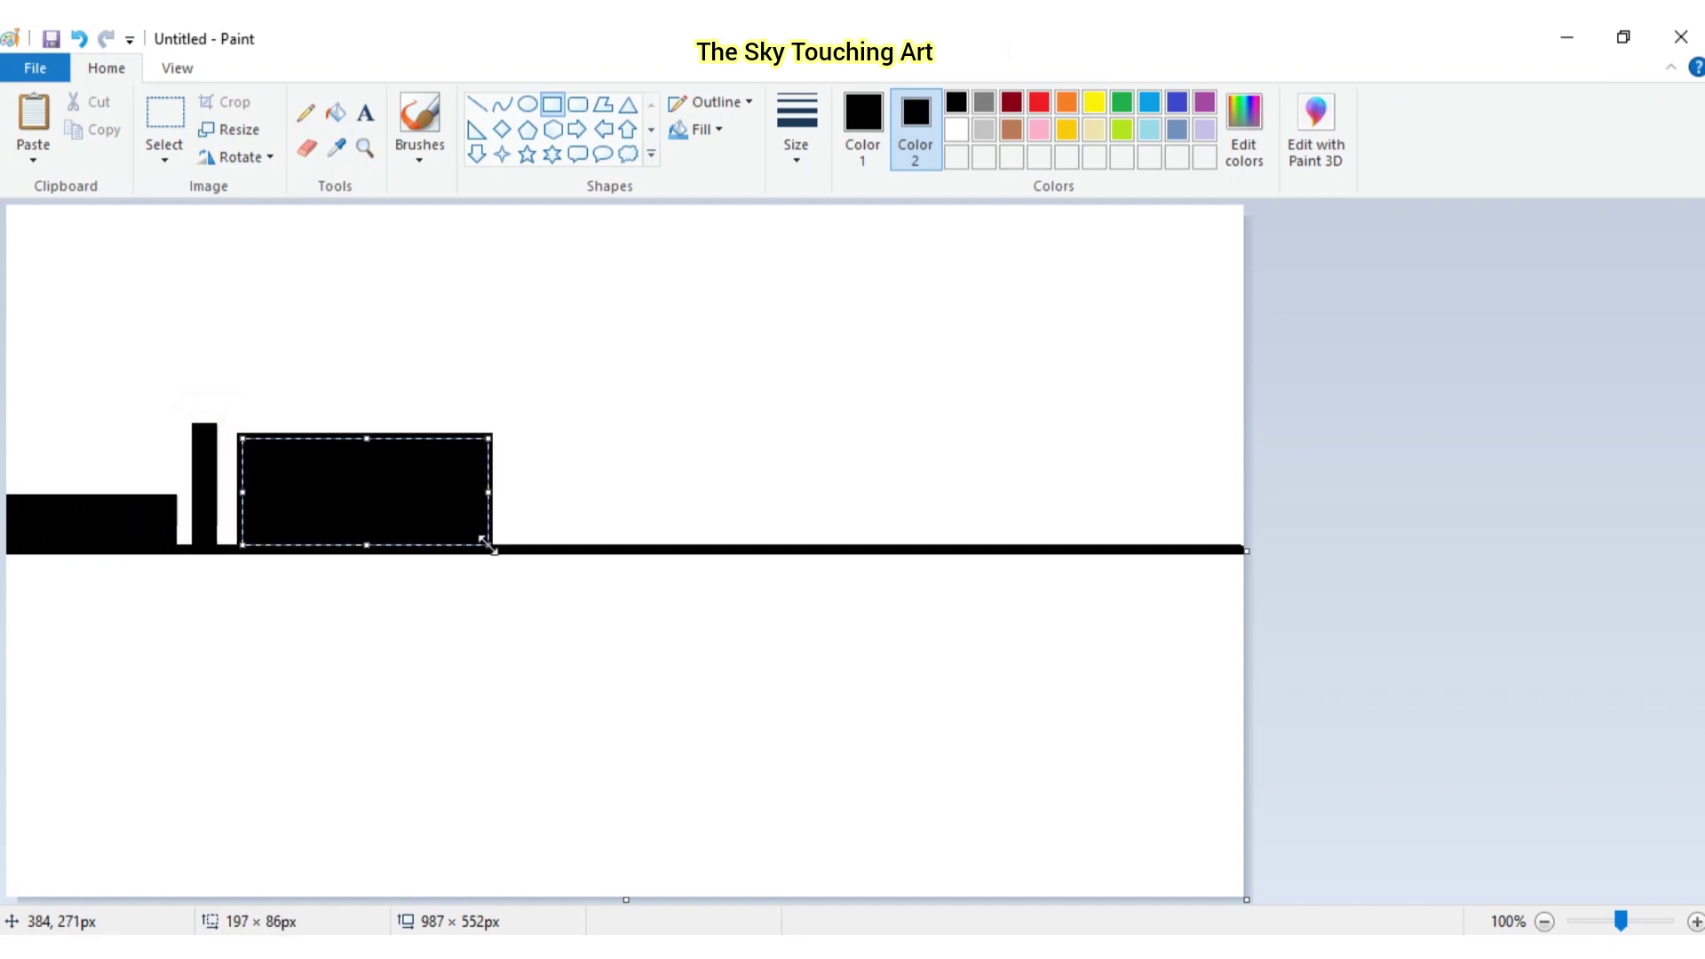
left_click_drag(388, 512, 422, 510)
left_click_drag(400, 432, 406, 446)
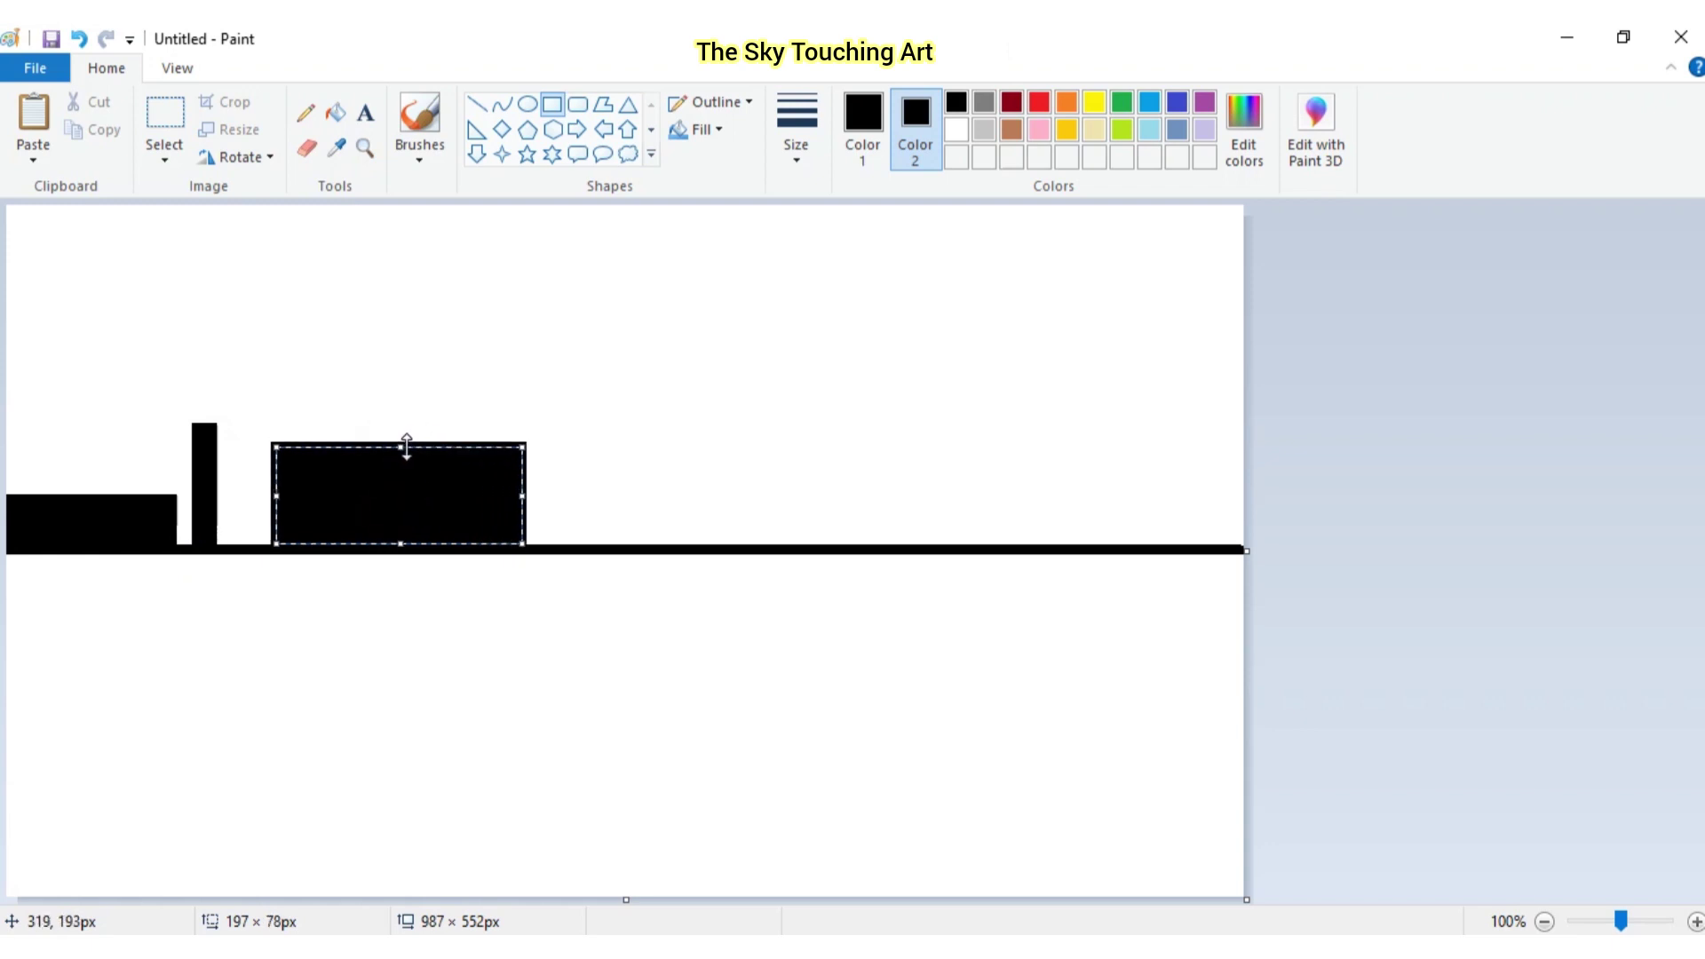
Top the wide building with a narrower black block and an overhanging roof slab, and add a matching narrow pillar on its right
left_click(375, 674)
left_click_drag(296, 392, 490, 441)
left_click_drag(396, 396, 411, 404)
left_click(335, 681)
left_click_drag(232, 396, 606, 547)
left_click(739, 453)
left_click(684, 650)
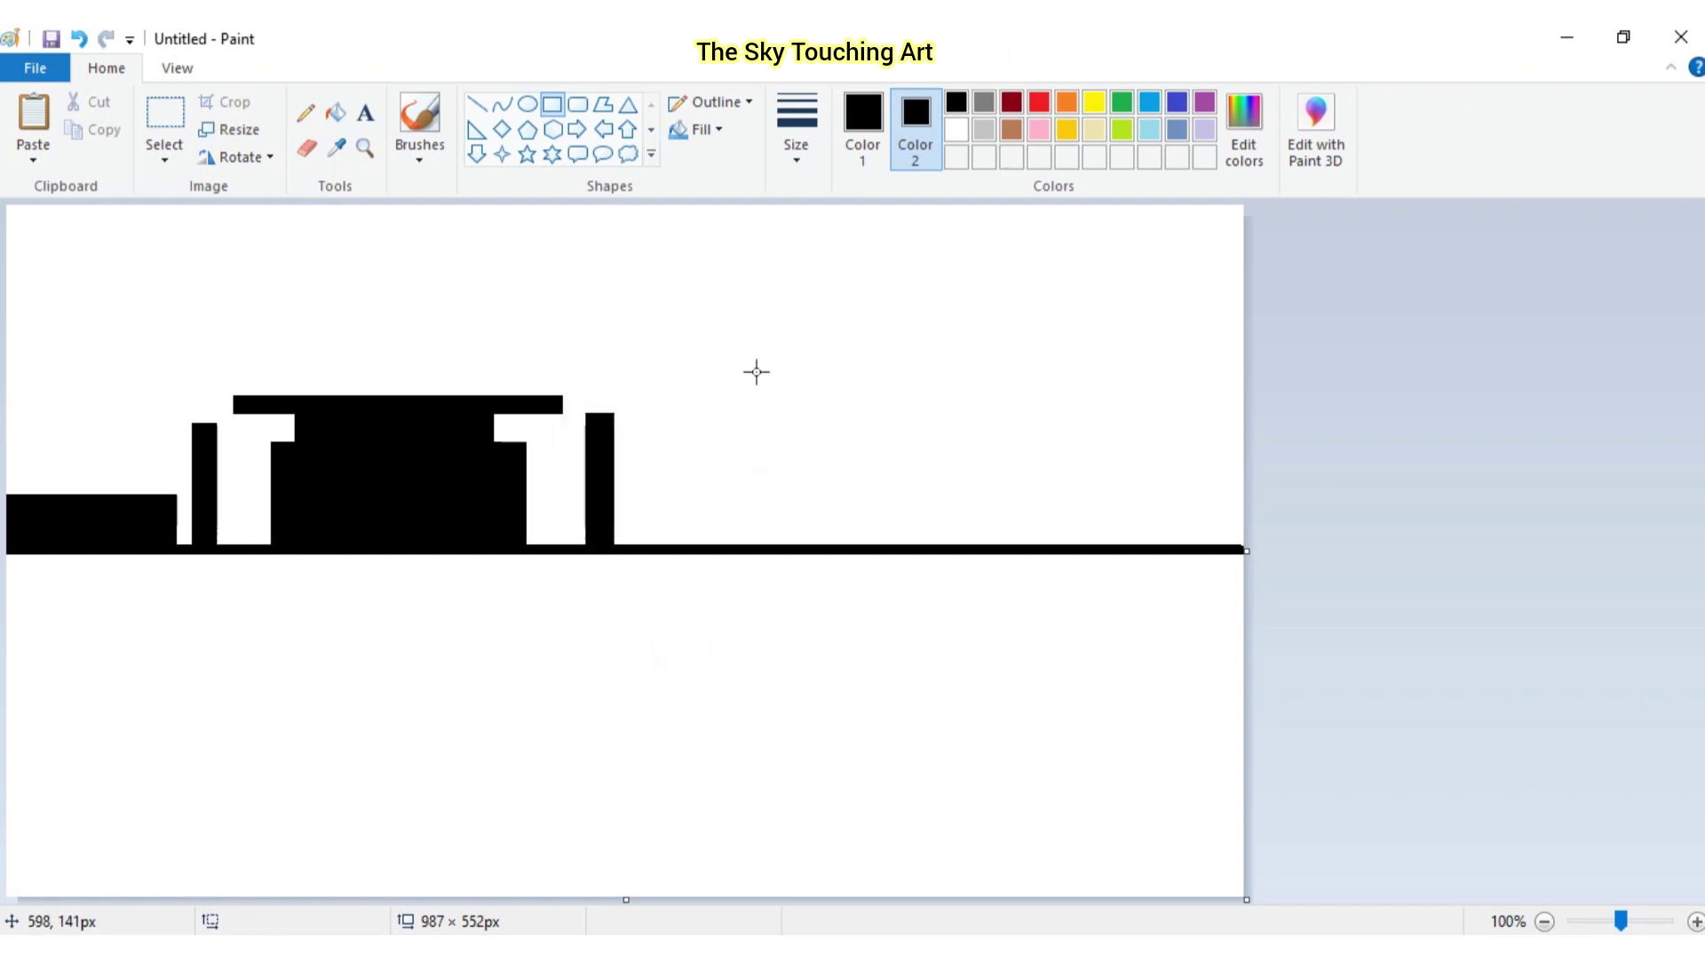
Draw a smaller black building with an overhanging flat roof slab to the right of the second pillar
left_click_drag(722, 303, 790, 543)
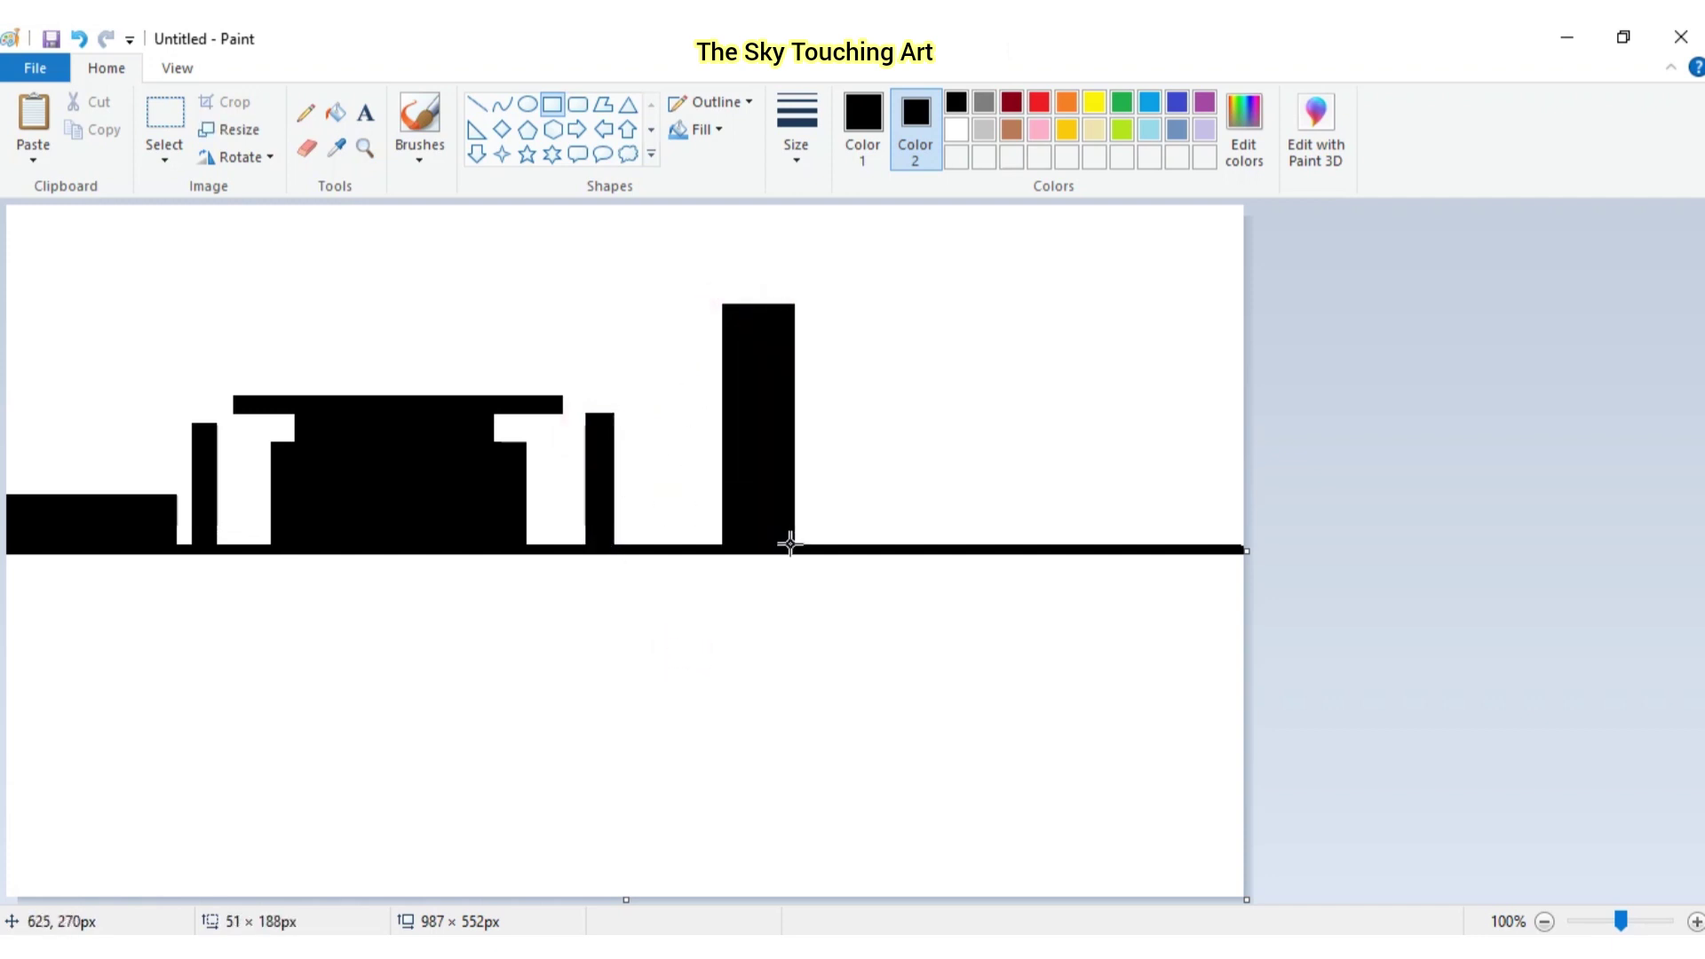
left_click_drag(758, 306, 759, 425)
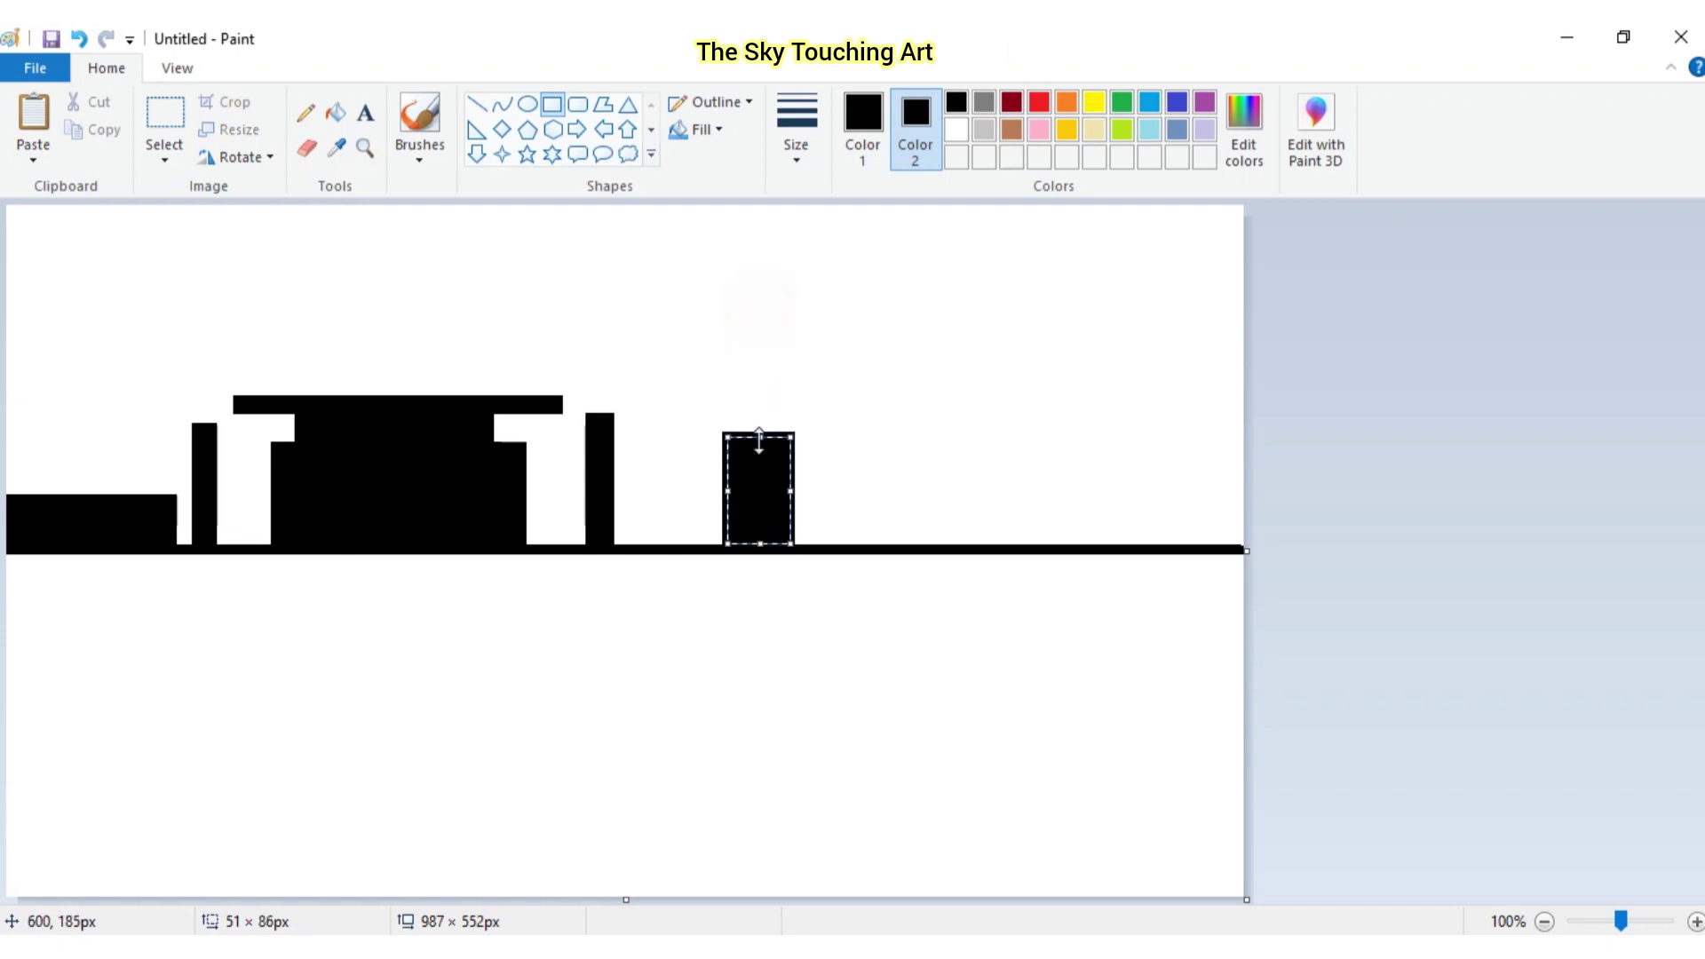
left_click_drag(794, 482, 736, 484)
left_click_drag(681, 412, 815, 423)
left_click(920, 476)
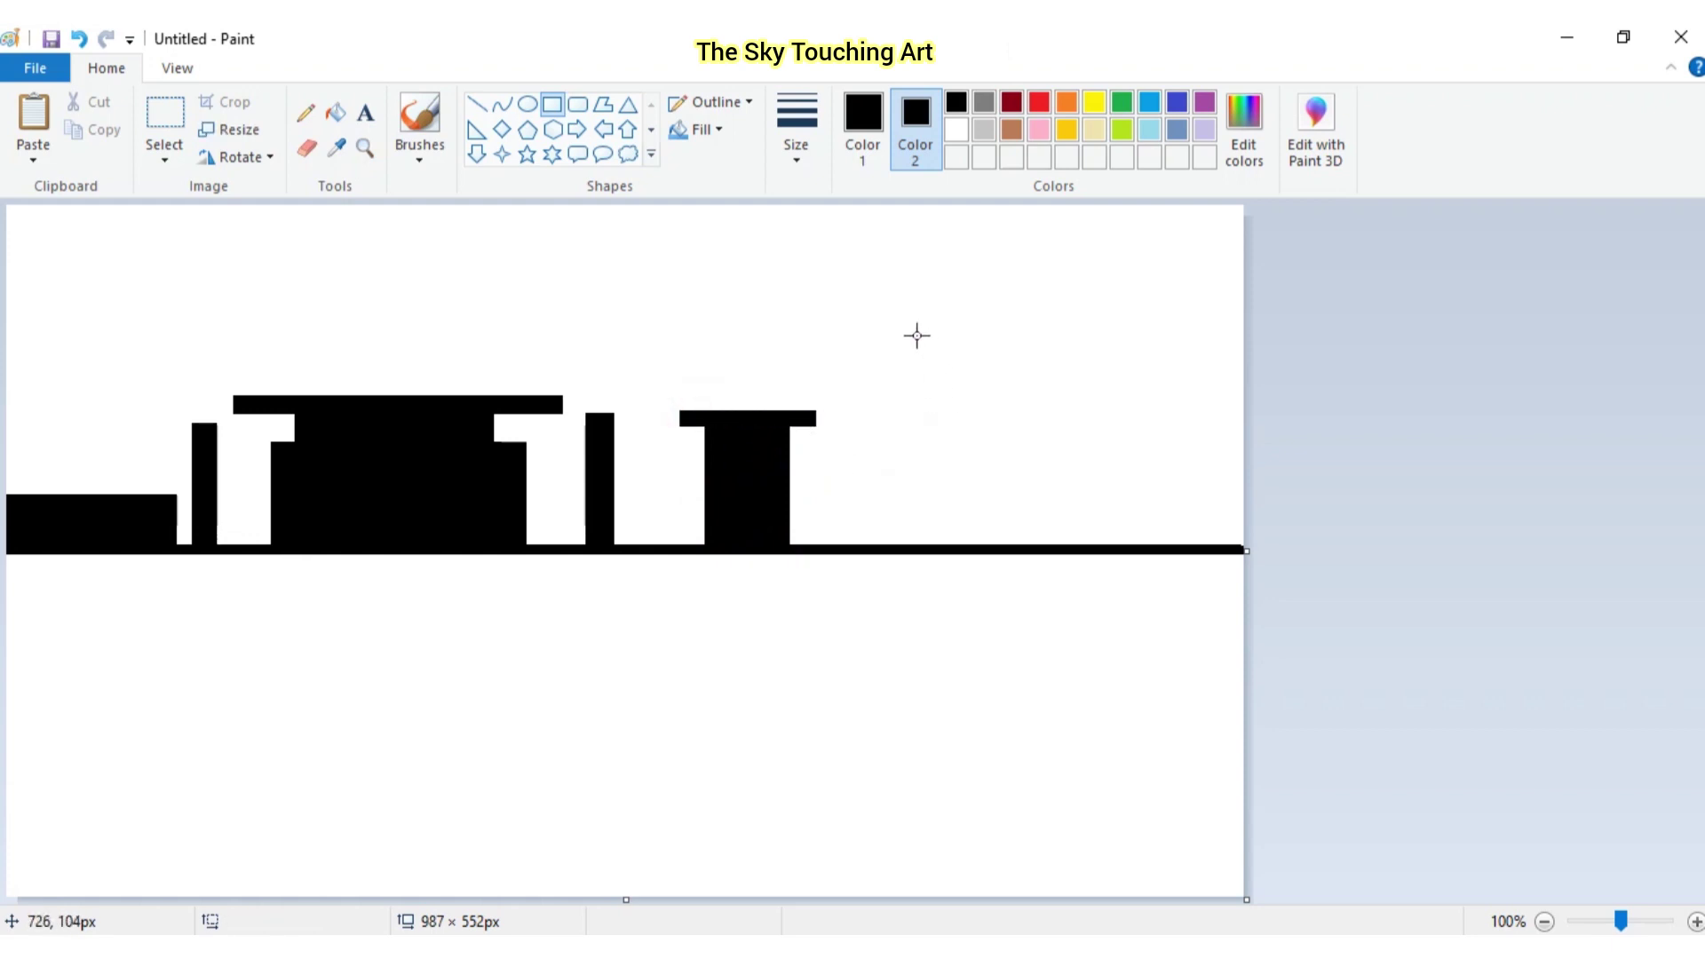
Draw a tall black tower with a low block attached on its left and a mid-height block on its right
left_click_drag(904, 321, 980, 545)
mouse_move(835, 481)
left_mouse_down()
mouse_move(863, 544)
mouse_move(898, 542)
left_mouse_up()
left_click_drag(868, 480, 868, 488)
left_click(1067, 457)
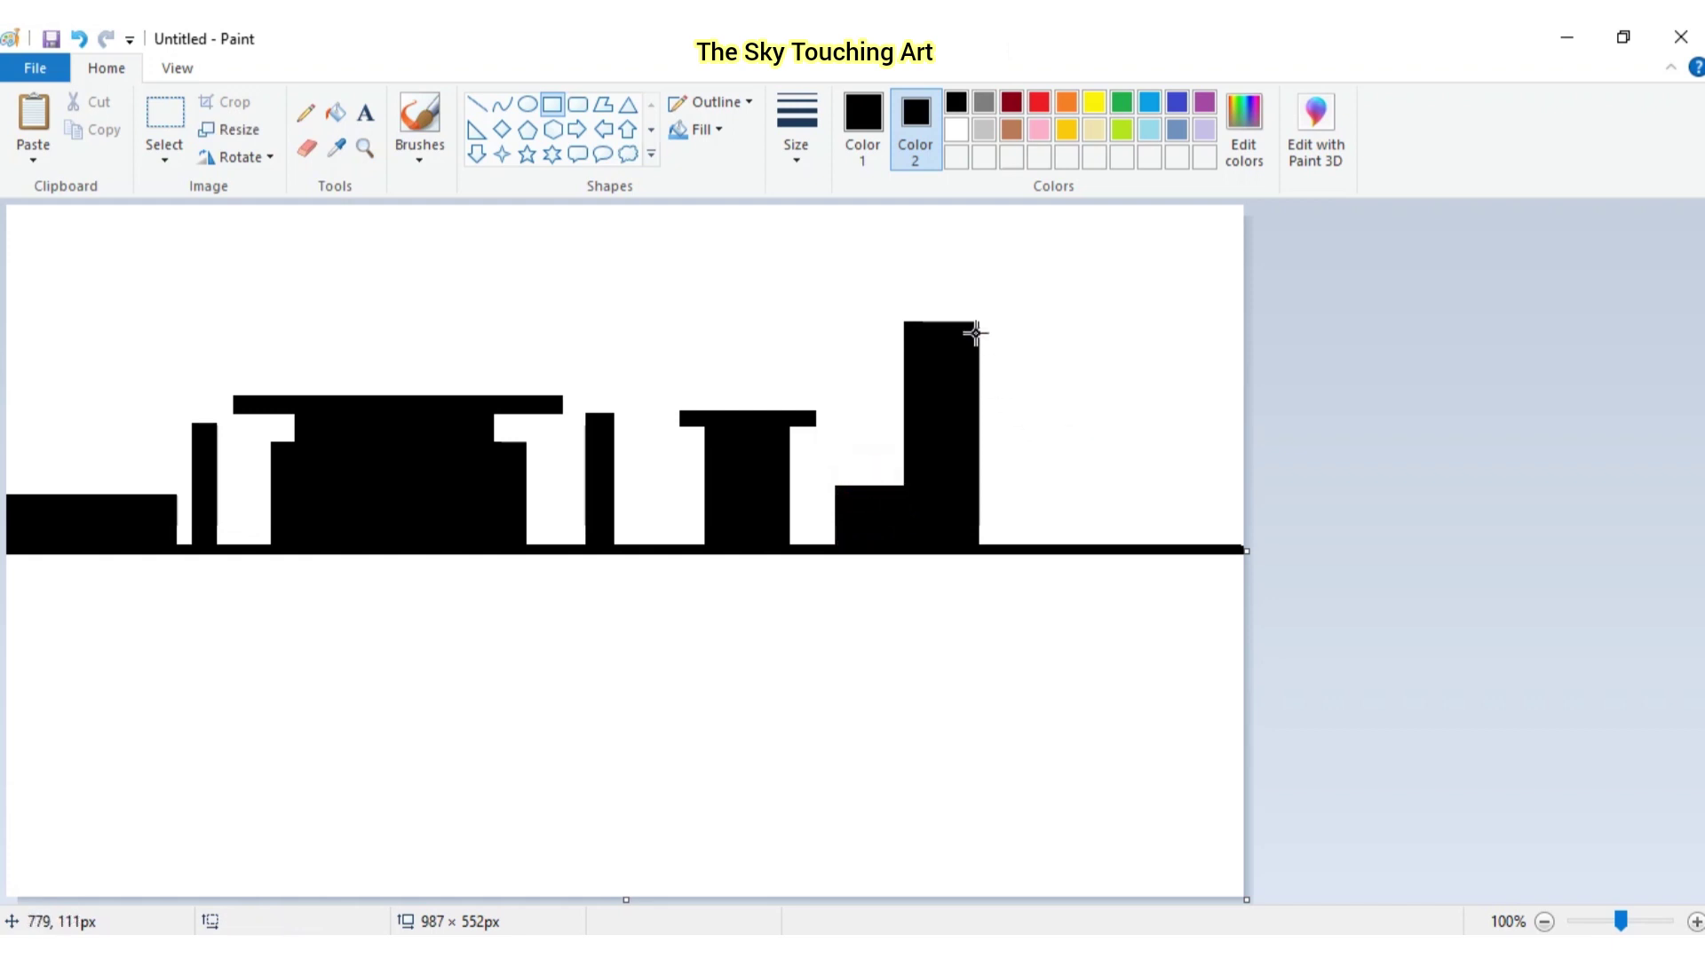
left_click_drag(980, 391, 1037, 546)
Draw a low black block right of the tower group and a tower about 42 × 143 px at the canvas's right edge
left_click_drag(1062, 454, 1190, 544)
left_click(1221, 646)
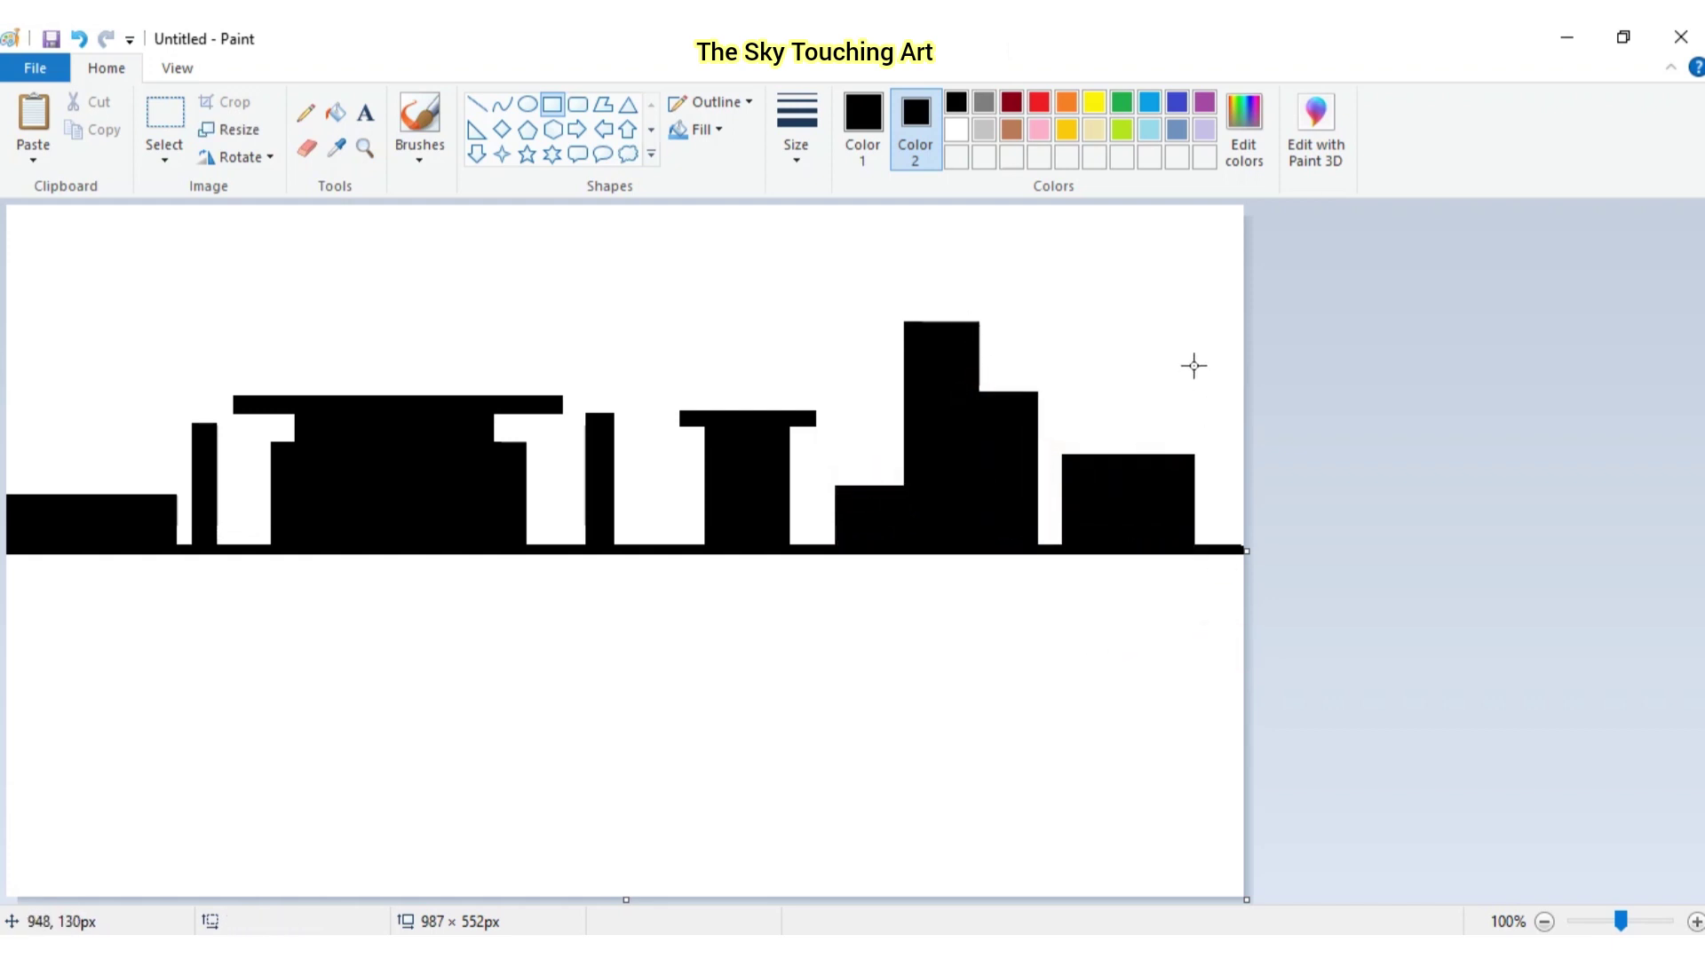
left_click_drag(1189, 361, 1244, 552)
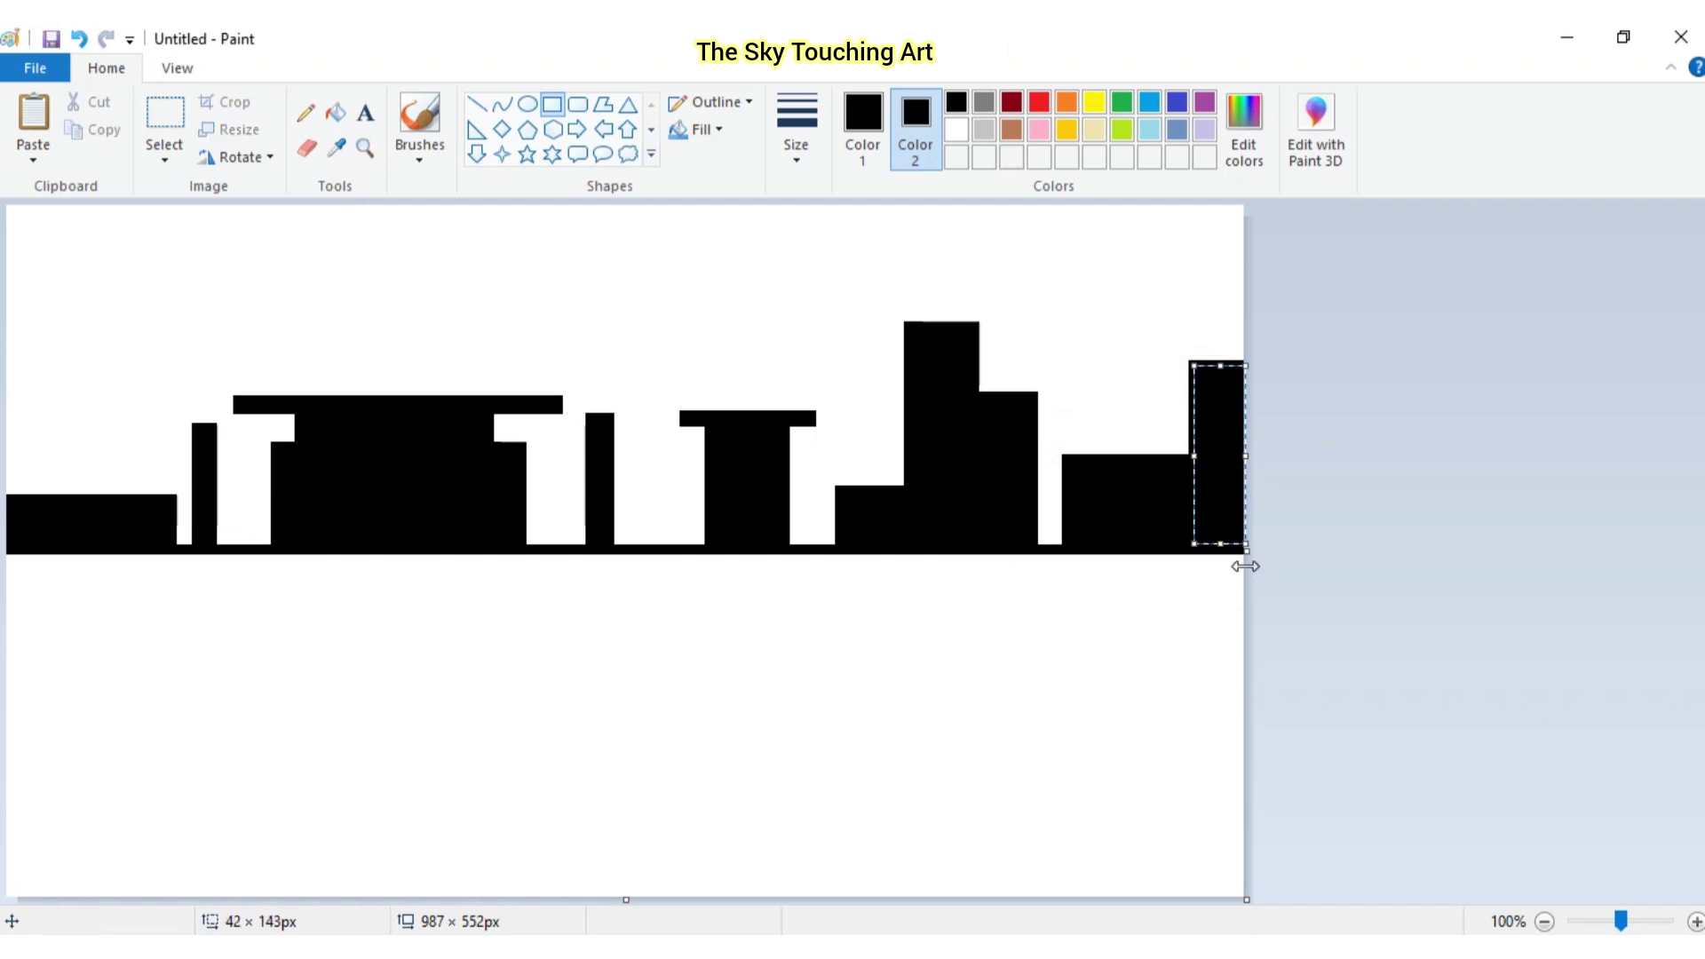
left_click(793, 620)
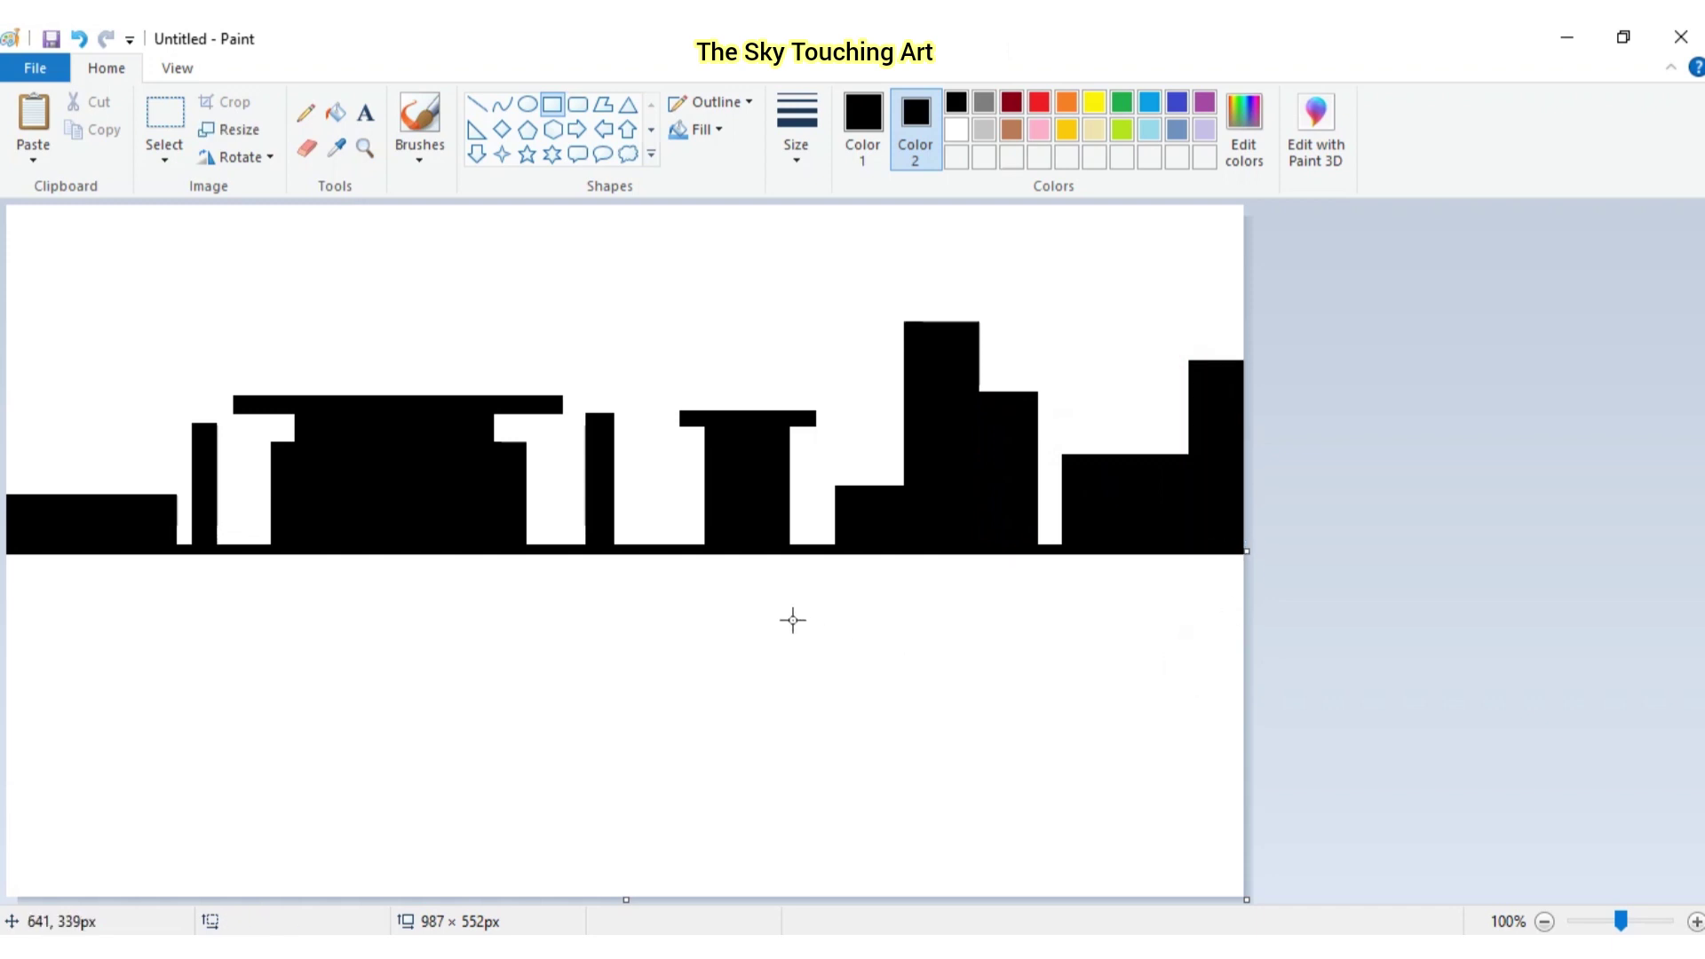
Draw a white-filled doorway at the base of the small flat-roofed building, using white for outline and fill
left_click(862, 124)
left_click(955, 130)
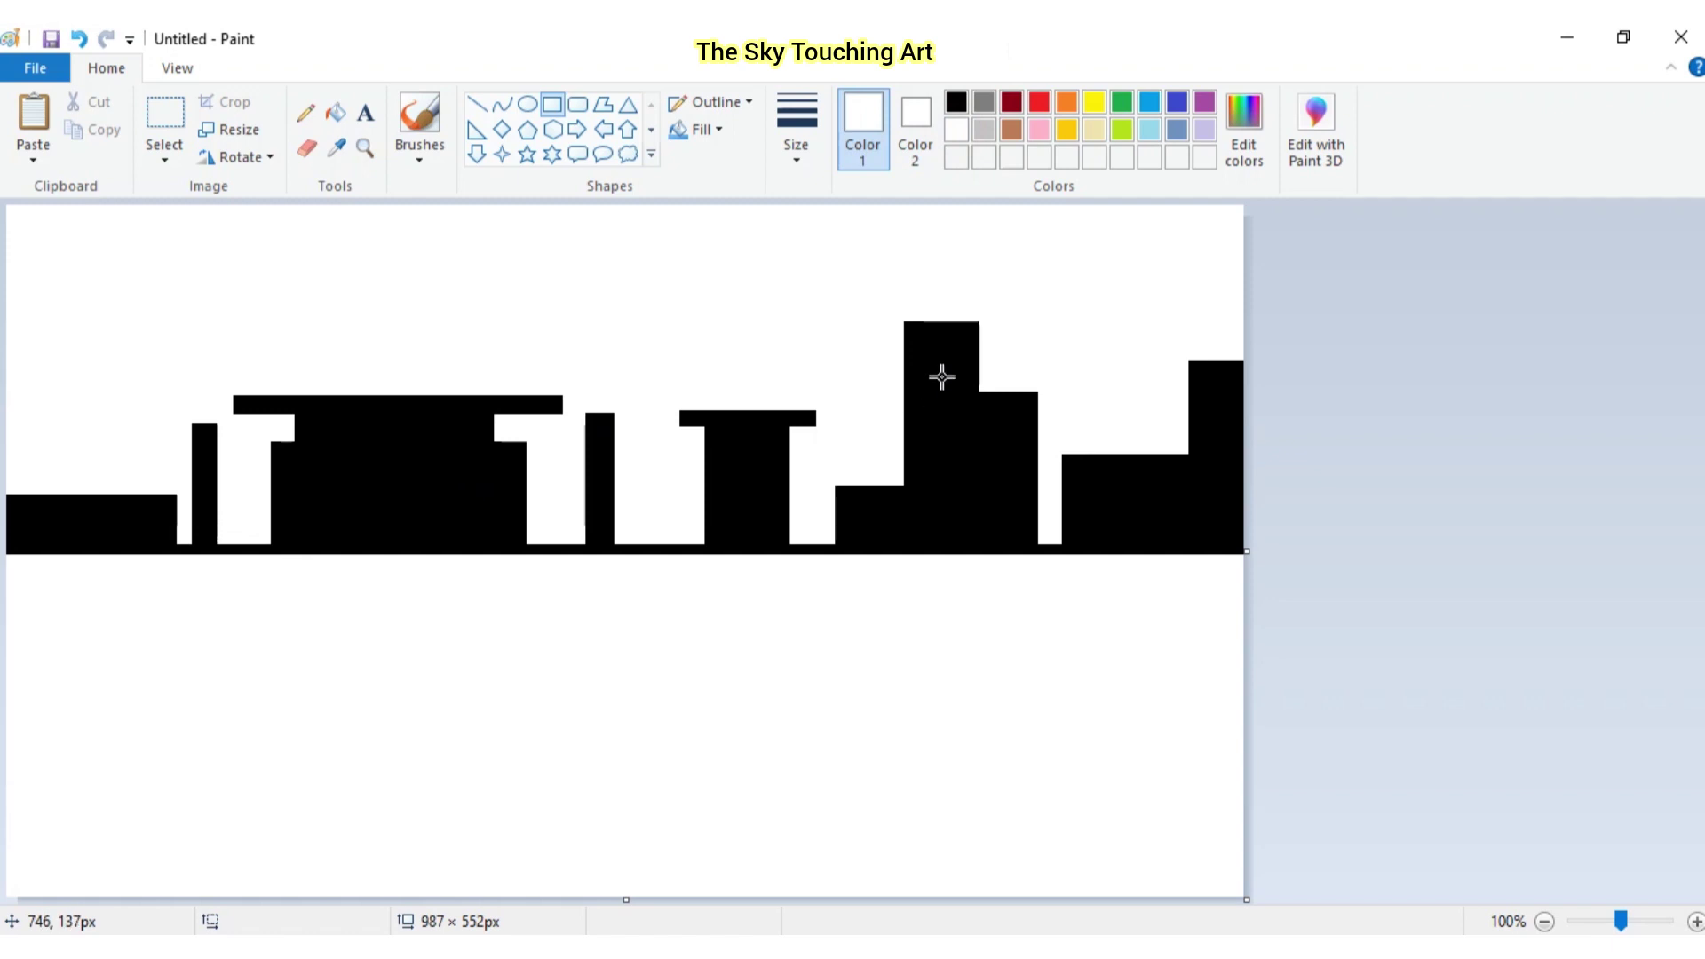
left_click_drag(722, 470, 751, 537)
key("ctrl+z")
left_click_drag(728, 478, 753, 547)
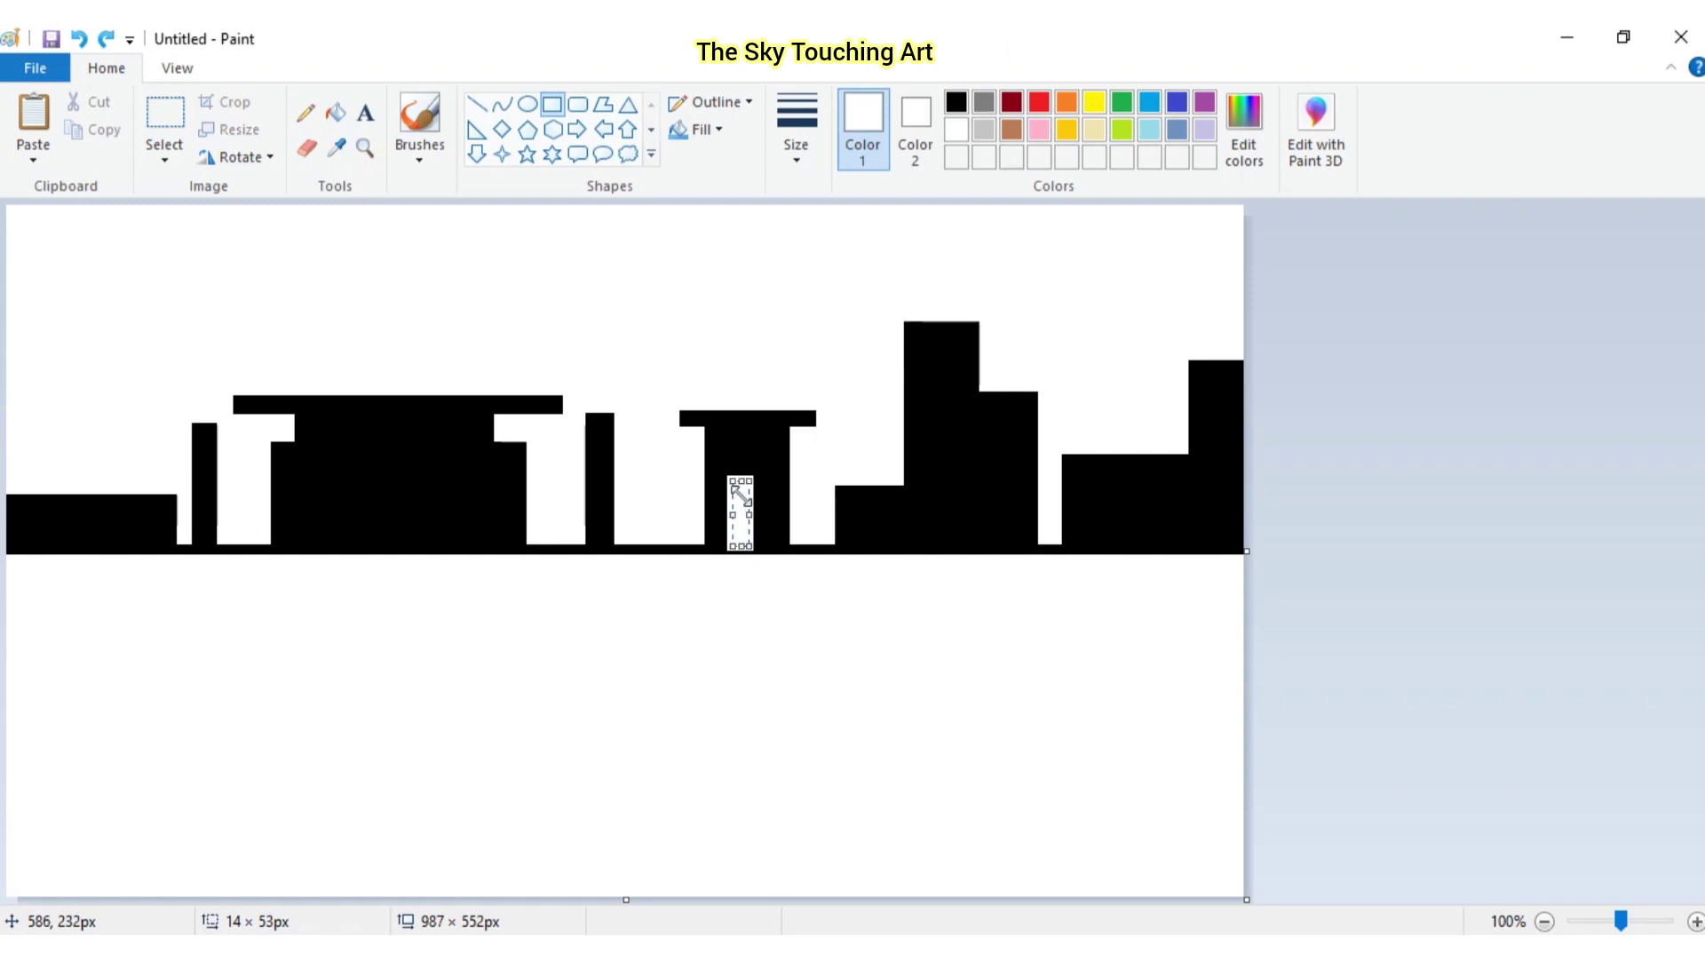
key("ctrl+z")
left_click_drag(734, 478, 752, 545)
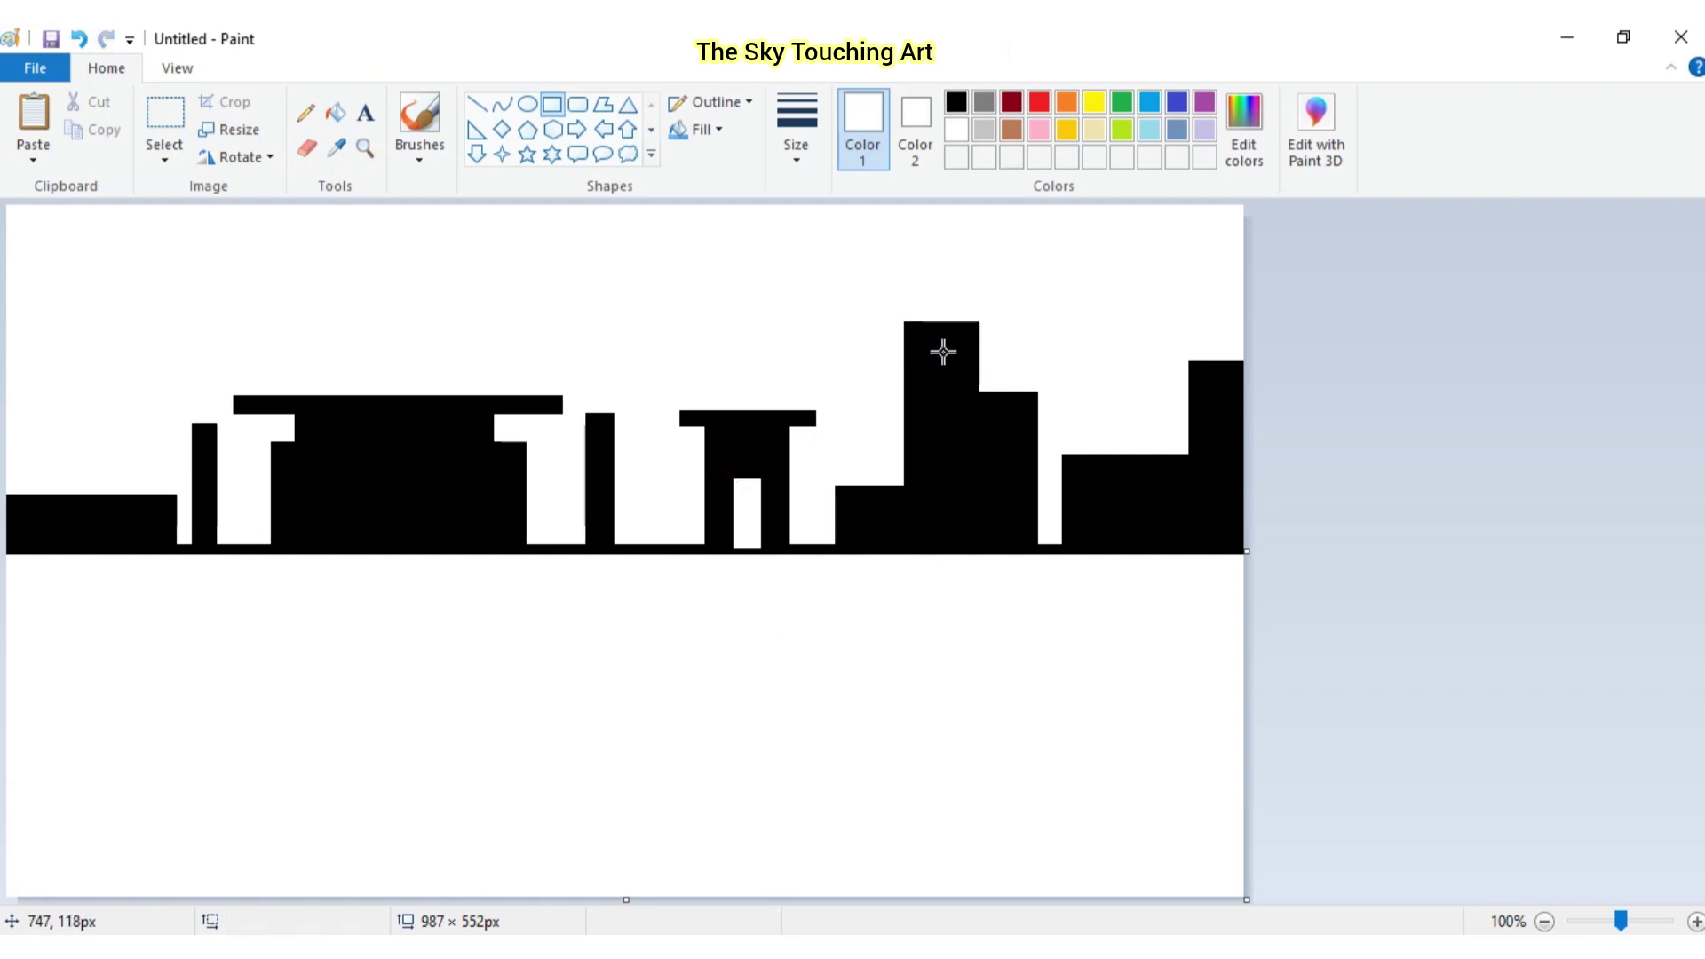
Add white windows to the tall tower, one near its top, a pair below and one at its base, plus one in the low left block
mouse_move(920, 337)
left_mouse_down()
mouse_move(952, 371)
mouse_move(946, 353)
mouse_move(939, 424)
mouse_move(957, 401)
mouse_move(965, 422)
left_mouse_up()
left_click(943, 411)
left_click_drag(842, 494, 863, 538)
left_click_drag(950, 489, 972, 538)
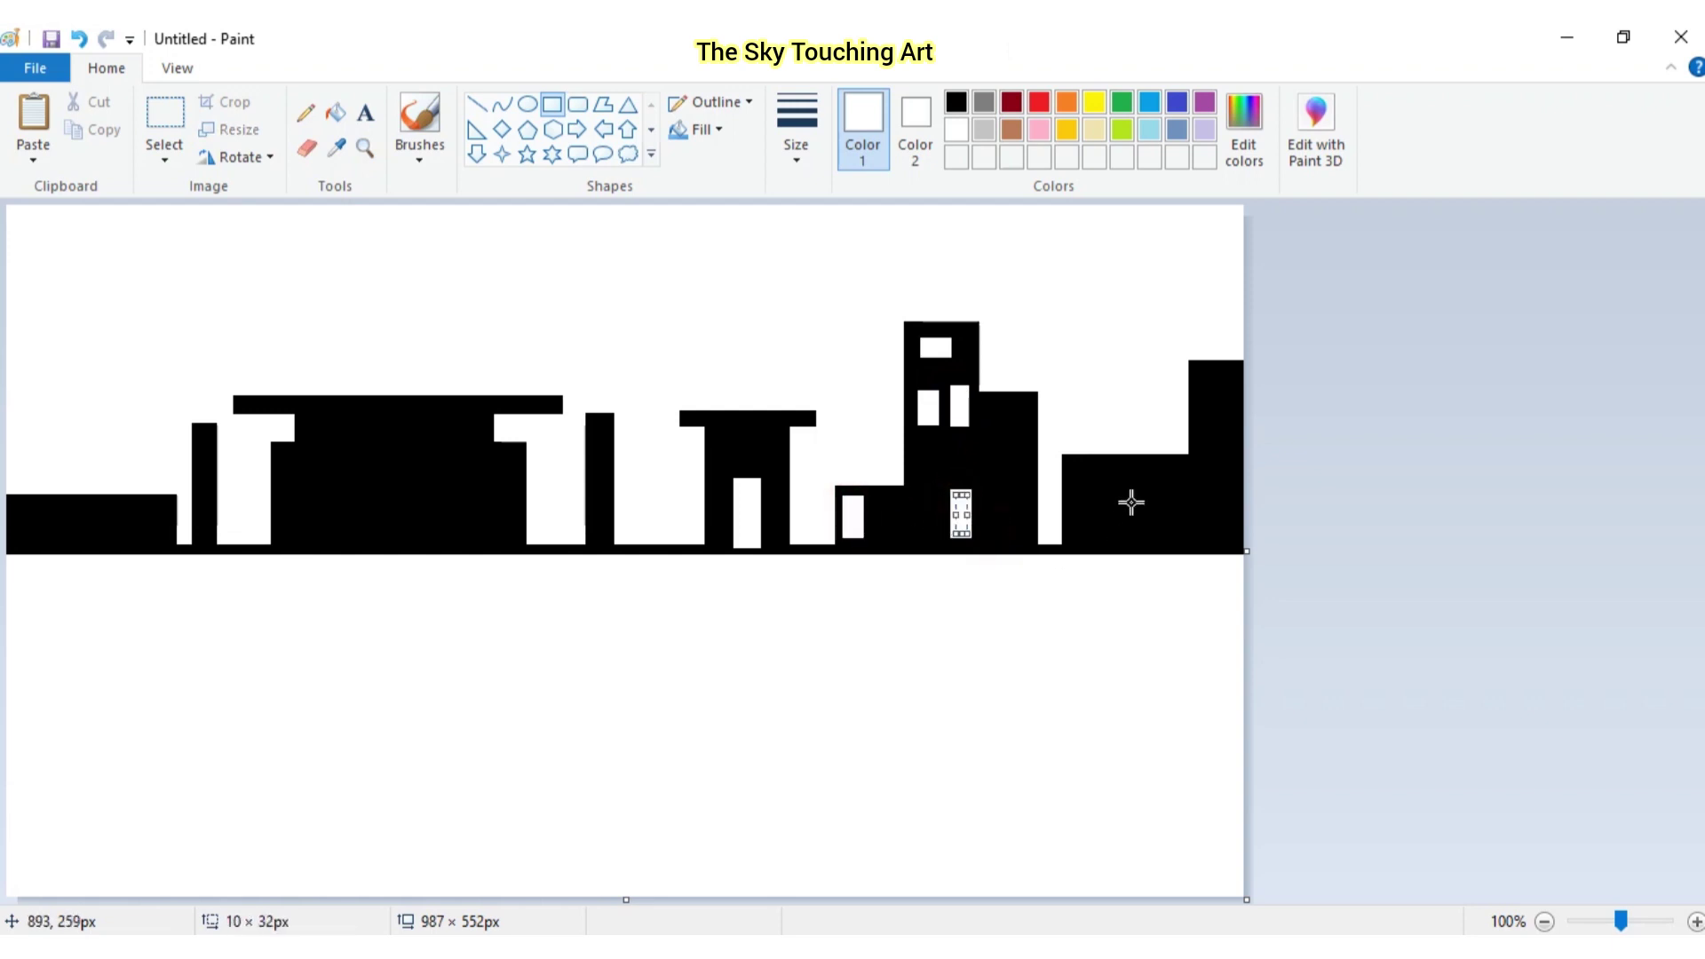
left_click(1102, 495)
Add four small white windows in two rows on the left part of the low right-hand building
left_click_drag(1071, 463, 1091, 487)
left_click_drag(1070, 507, 1090, 537)
left_click(1108, 539)
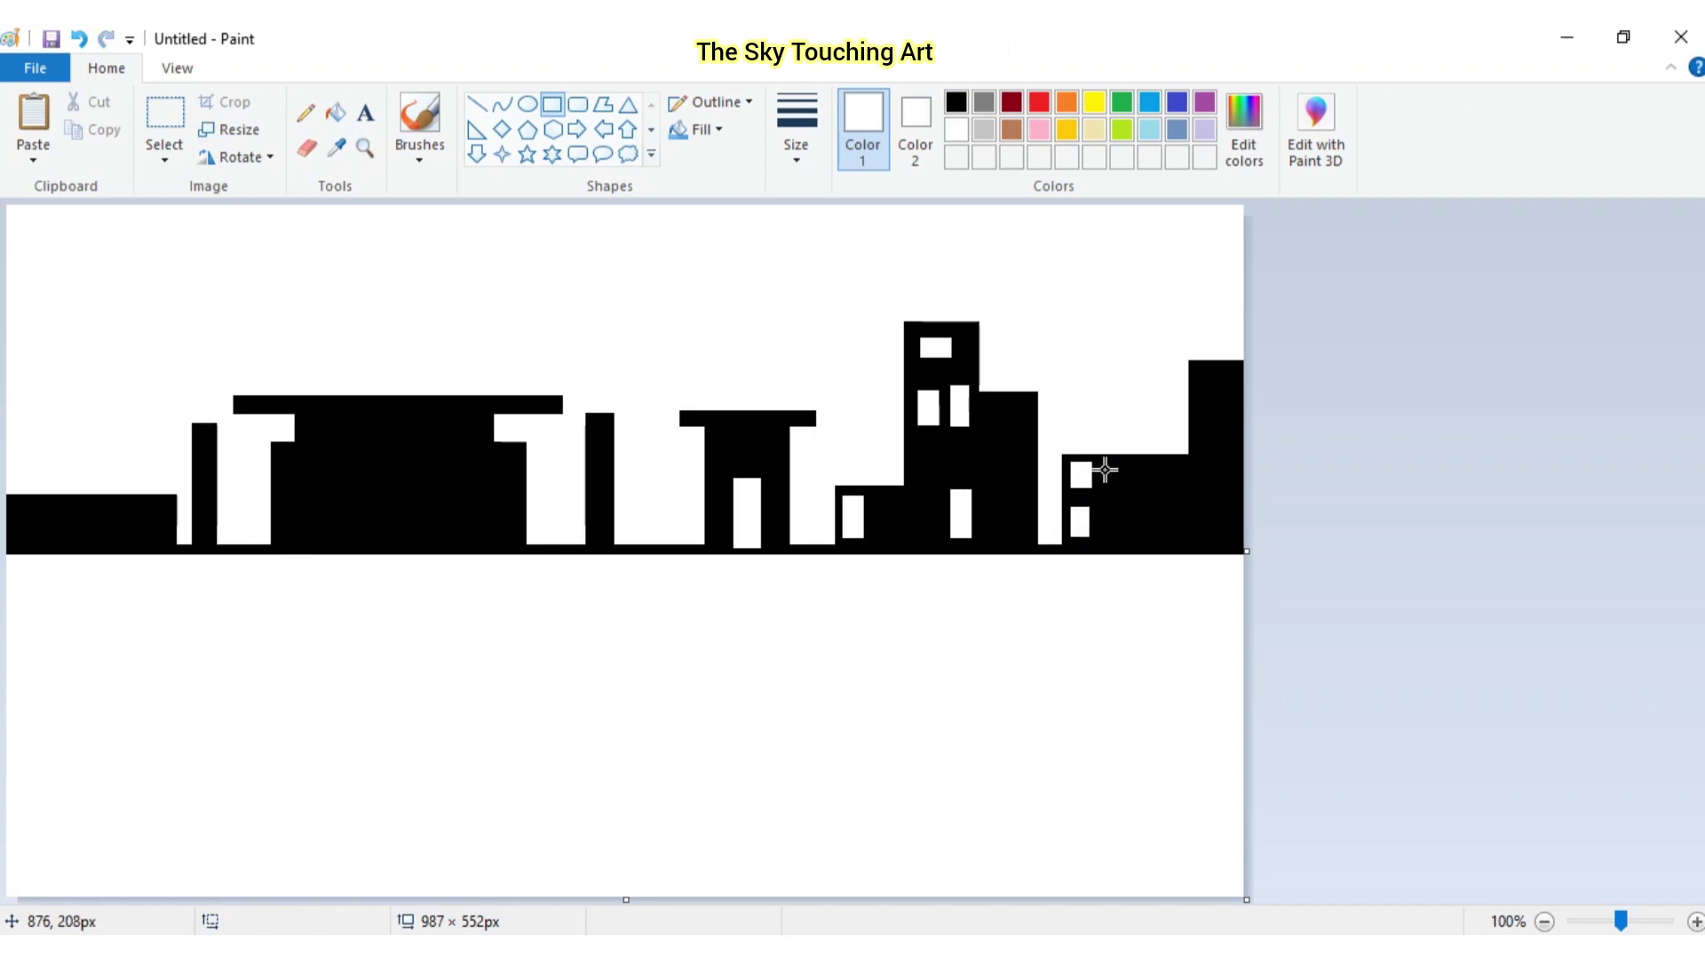
left_click_drag(1101, 467, 1122, 530)
Add two stacked white windows and a base opening about 11 × 24 px to the tower at the canvas's right edge
left_click_drag(1201, 372, 1224, 455)
left_click(1313, 474)
left_click(1210, 429)
left_click(1329, 571)
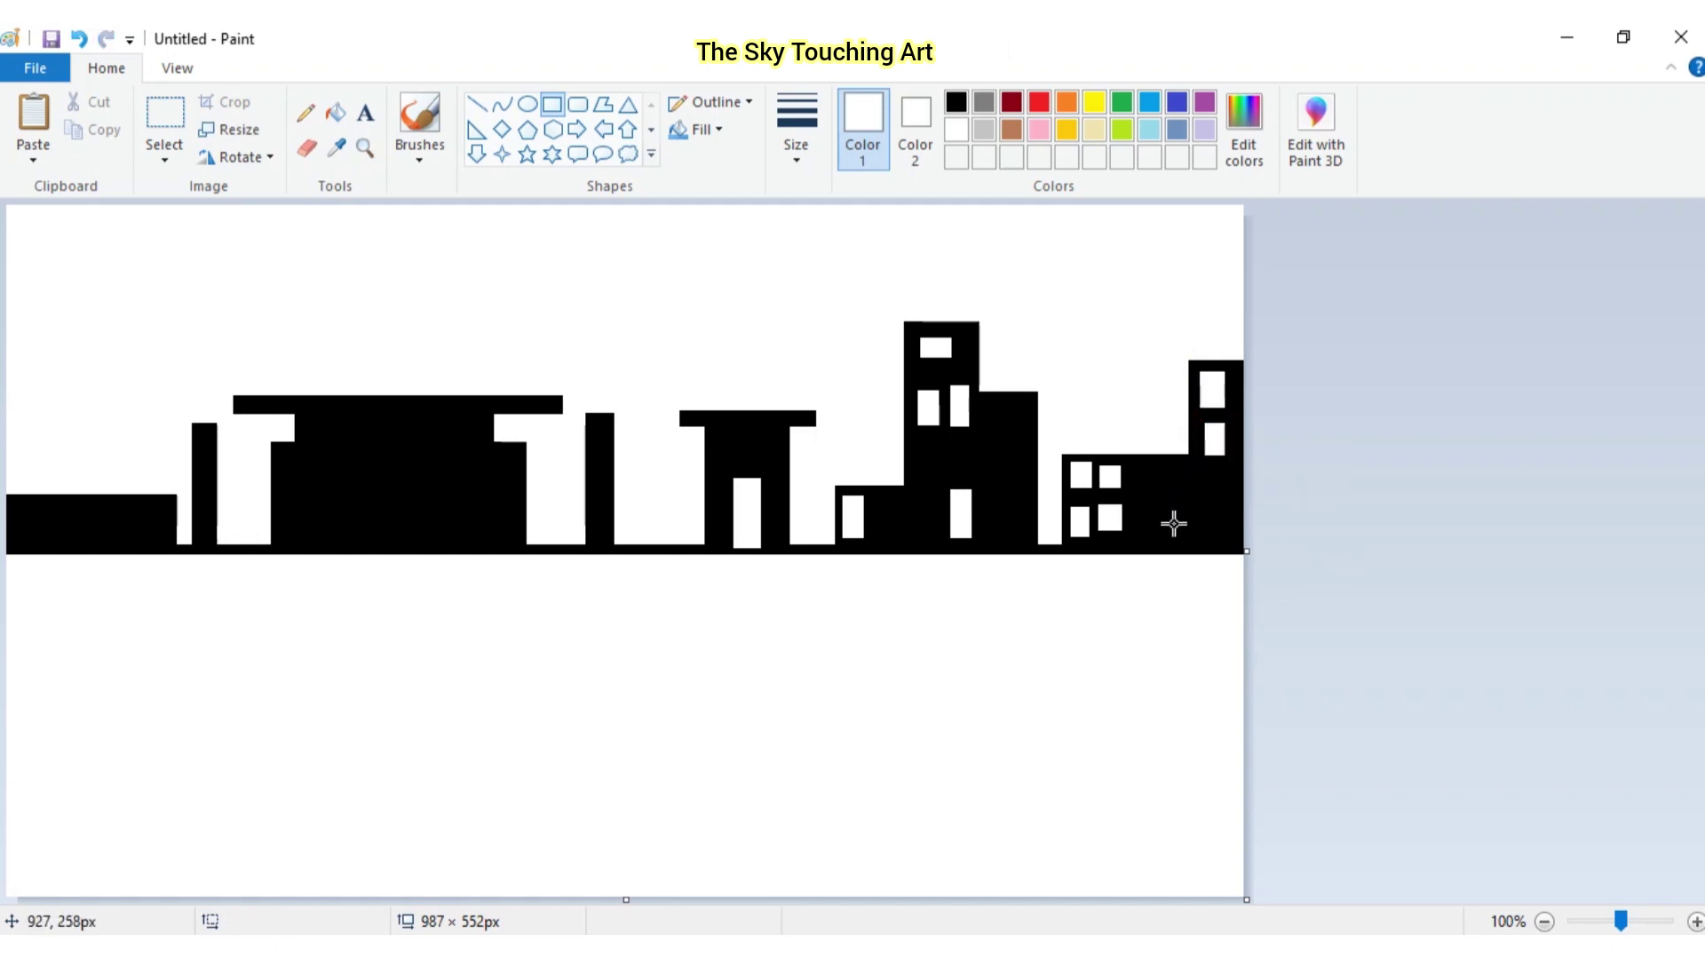
left_click_drag(1197, 511, 1215, 544)
left_click(1403, 597)
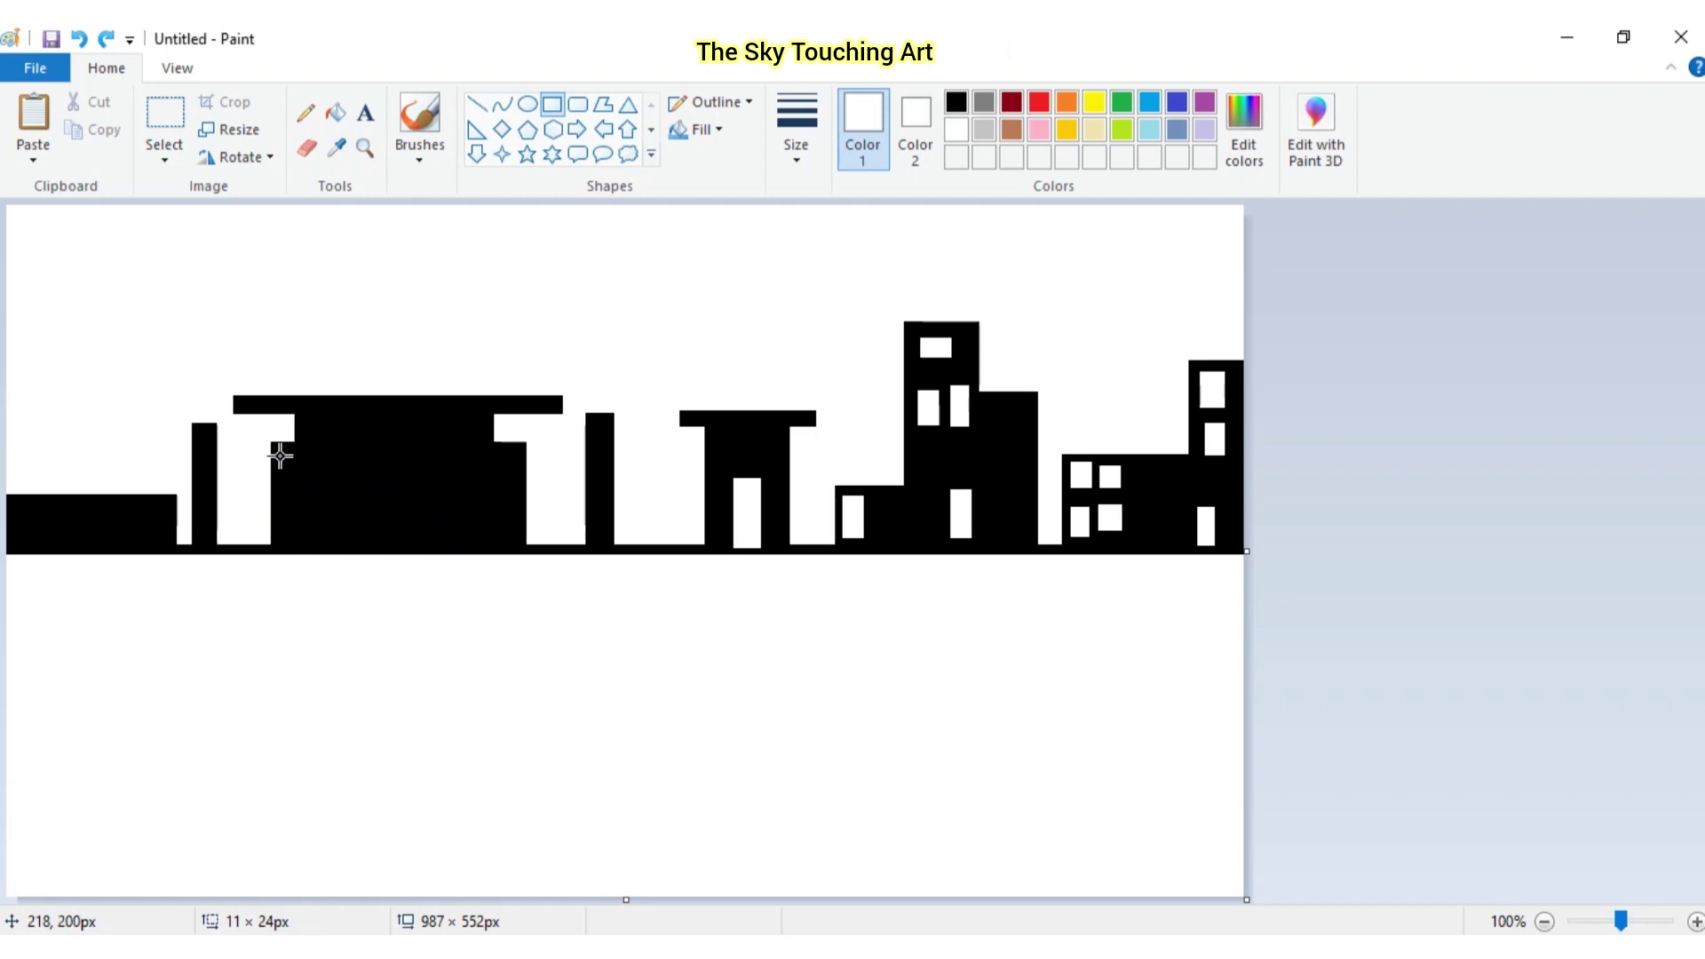
Draw a white strip about 182 × 34 px across the wide building's front and divide it with nine evenly spaced black vertical bars
mouse_move(279, 455)
left_mouse_down()
mouse_move(453, 495)
mouse_move(516, 495)
mouse_move(525, 480)
mouse_move(509, 480)
left_mouse_up()
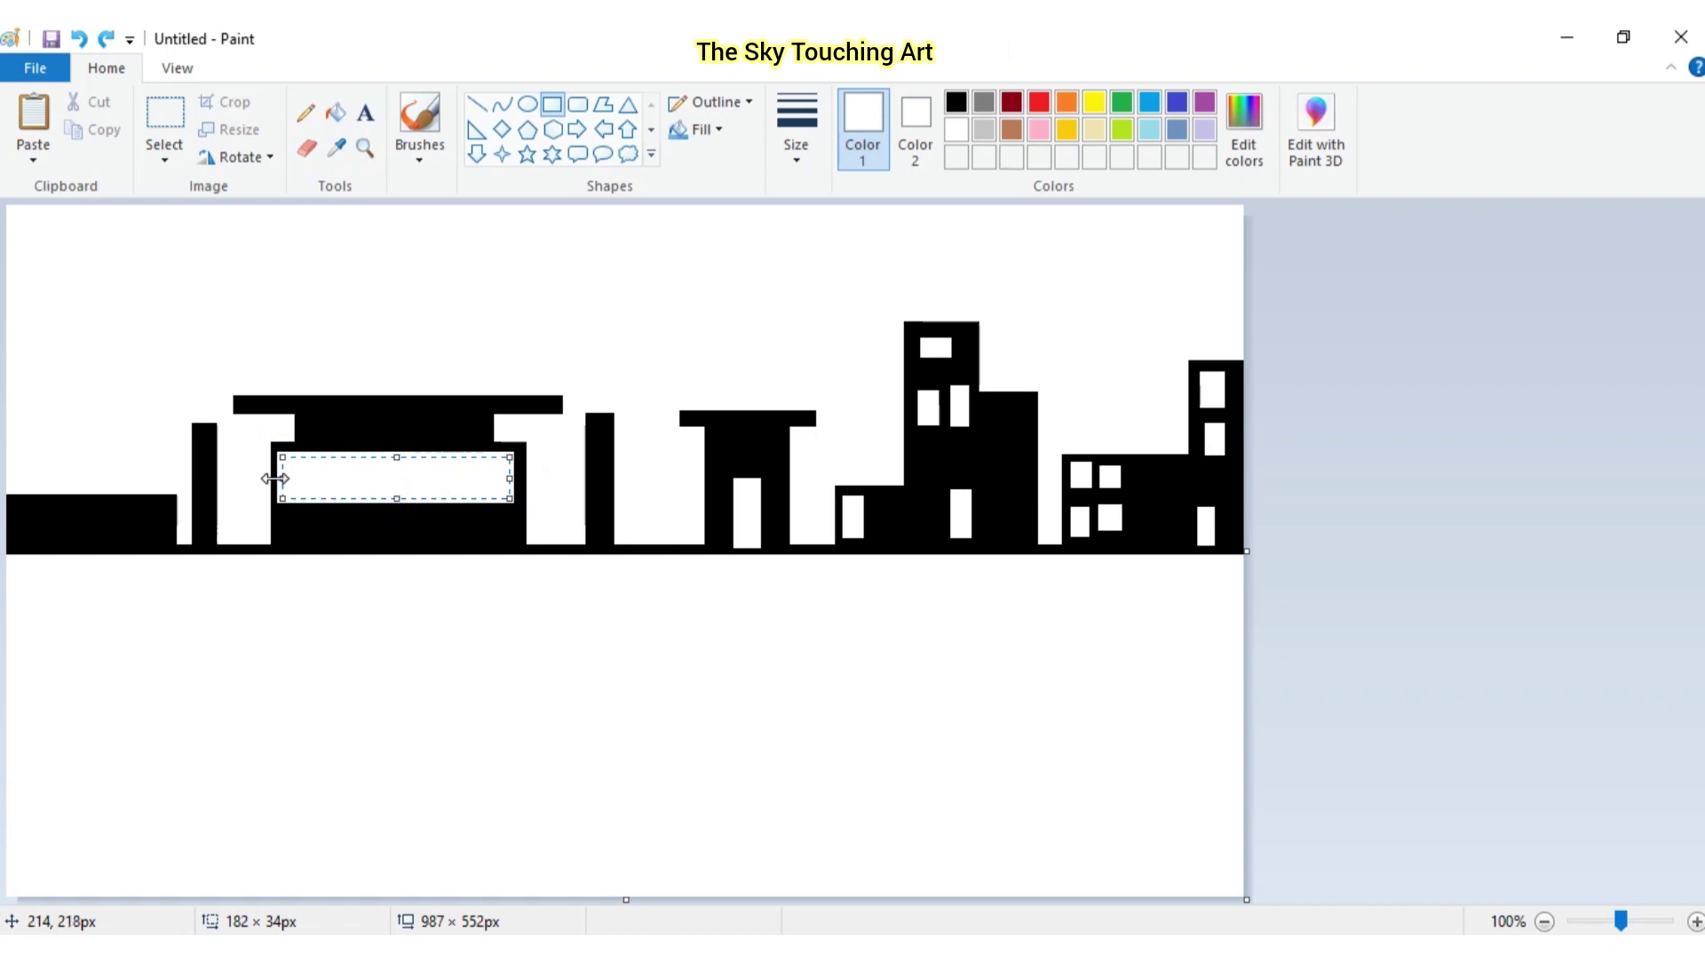
left_click(364, 641)
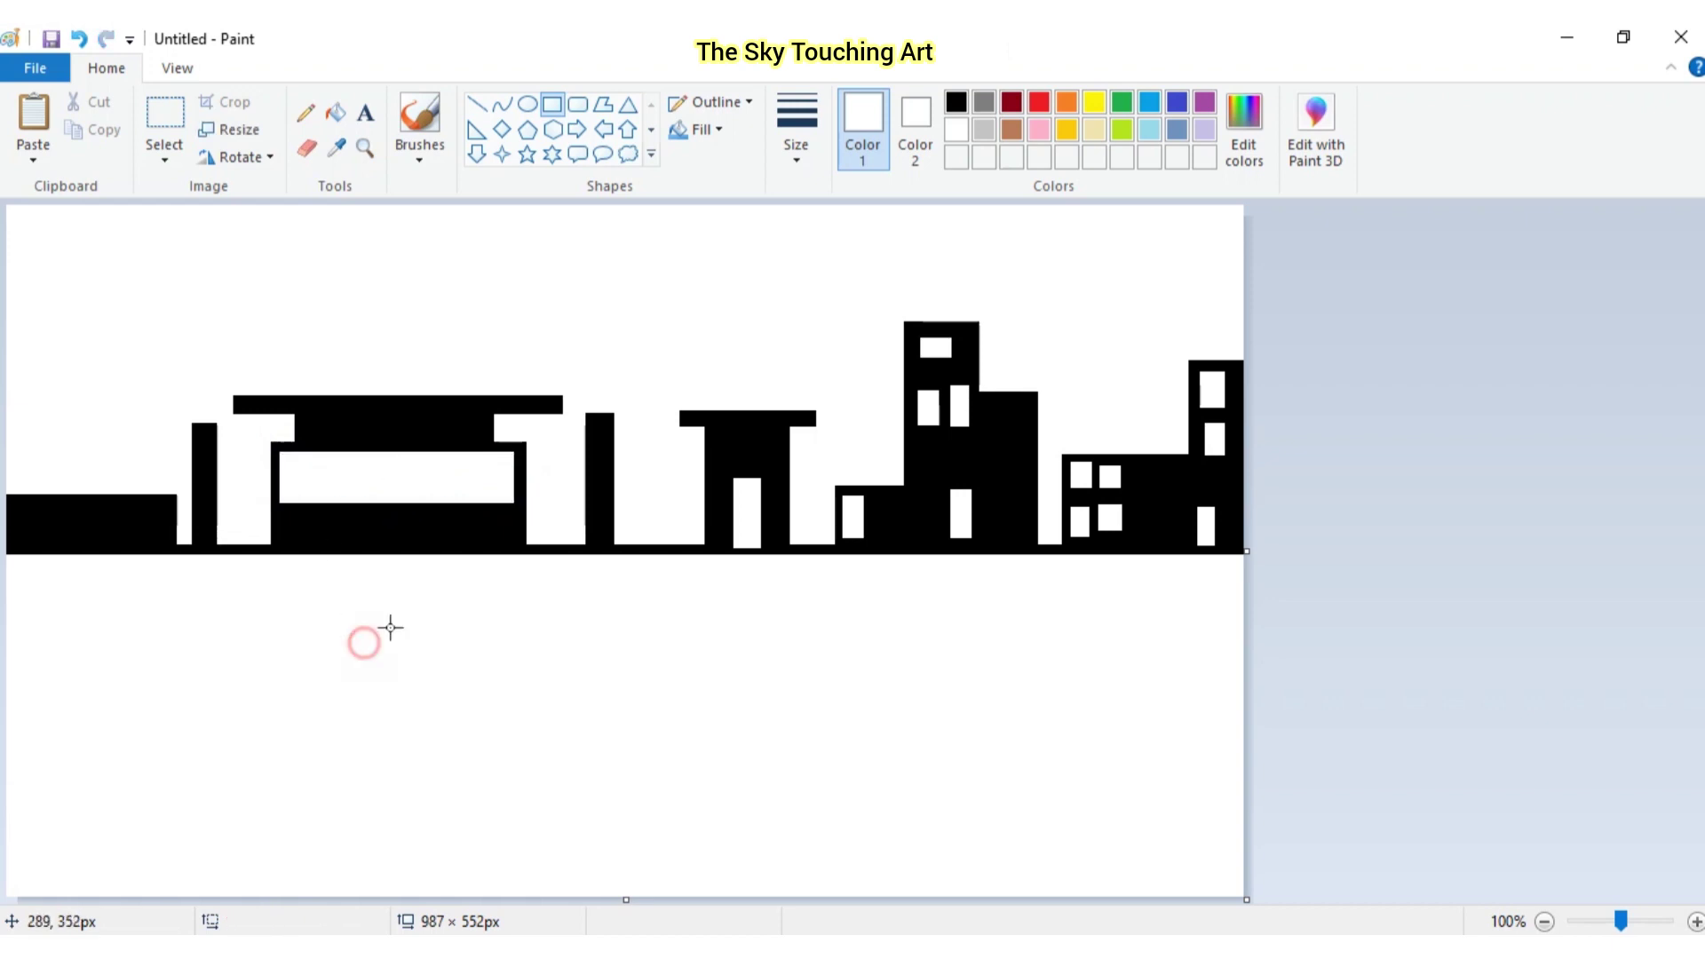
left_click(477, 104)
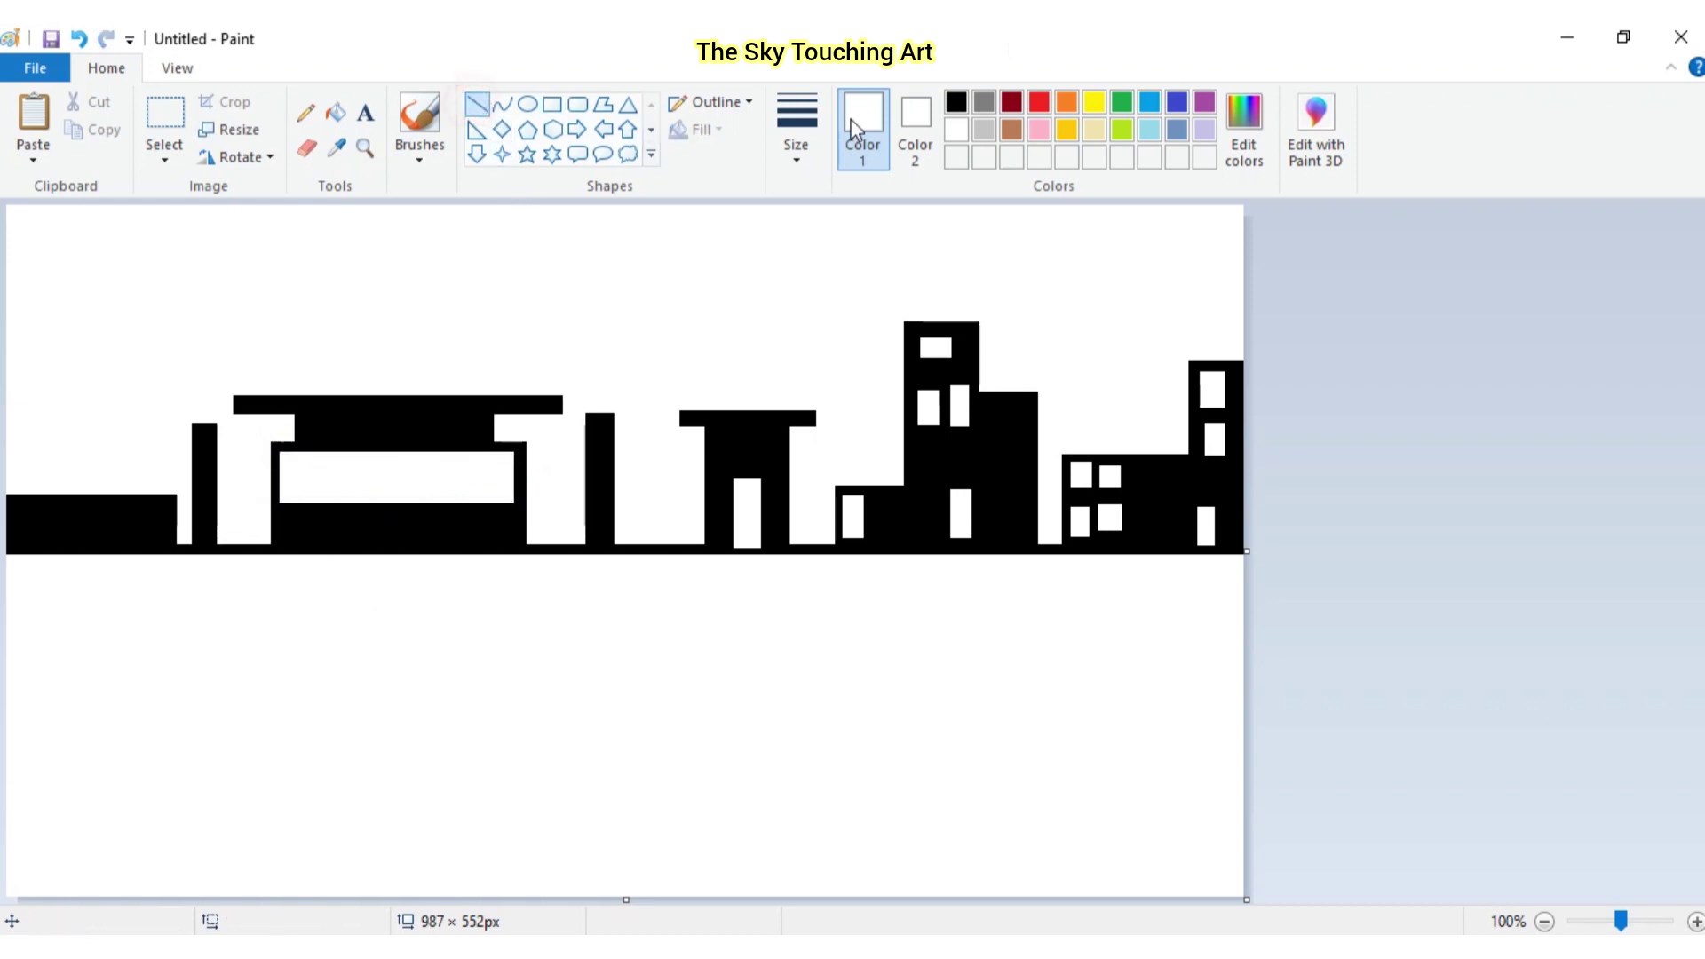
left_click(956, 102)
mouse_move(299, 452)
left_mouse_down()
mouse_move(297, 507)
mouse_move(323, 494)
mouse_move(323, 520)
left_mouse_up()
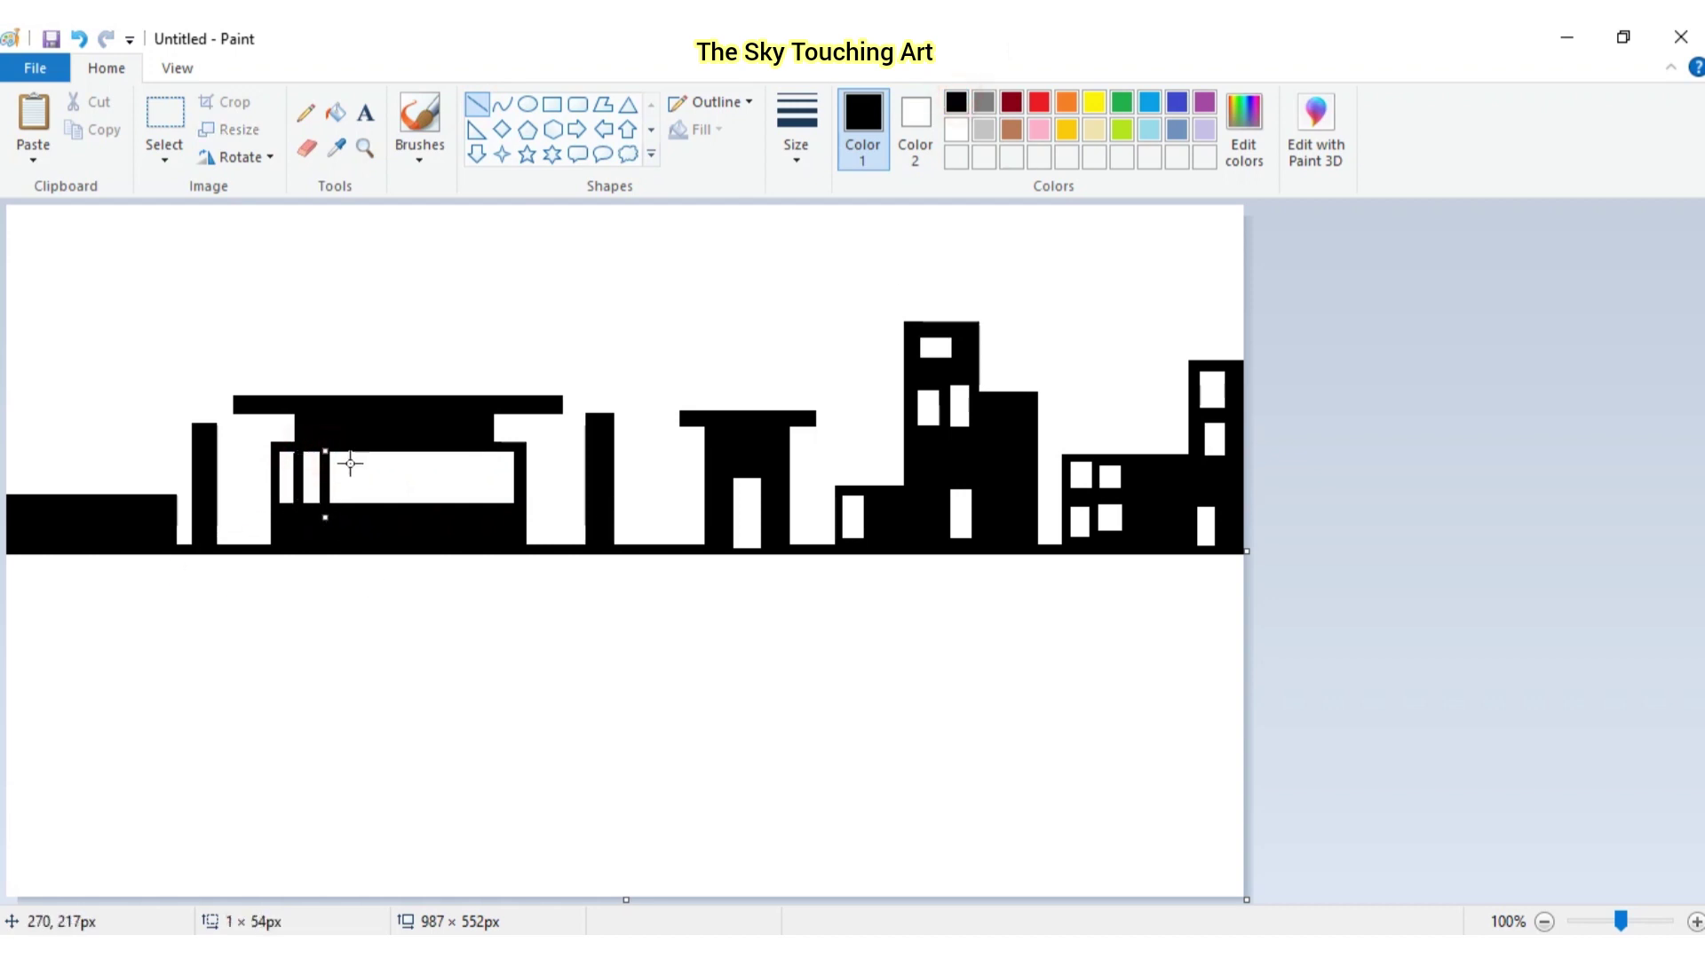
left_click(352, 452)
left_click_drag(352, 452, 401, 521)
mouse_move(425, 451)
left_mouse_down()
mouse_move(426, 524)
mouse_move(474, 522)
left_mouse_up()
left_click_drag(495, 452, 496, 524)
left_click(551, 613)
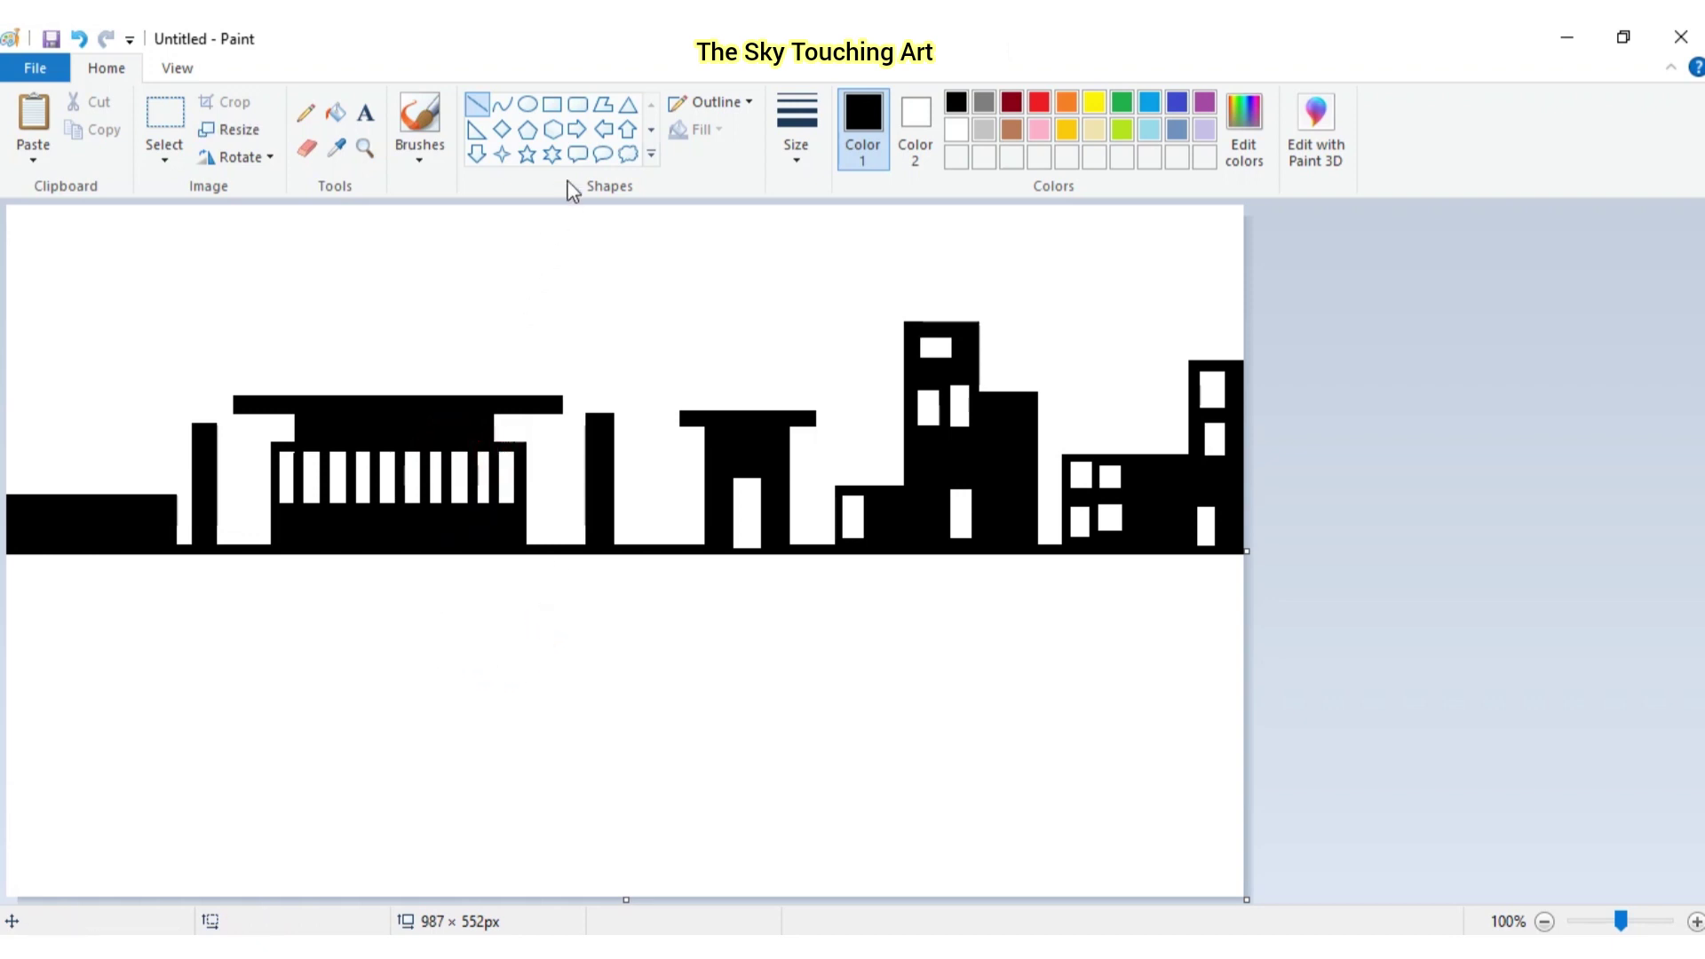
Draw a solid black ellipse above the buildings, place it over the wide building and enlarge it to about 190 × 185 px
left_click(527, 104)
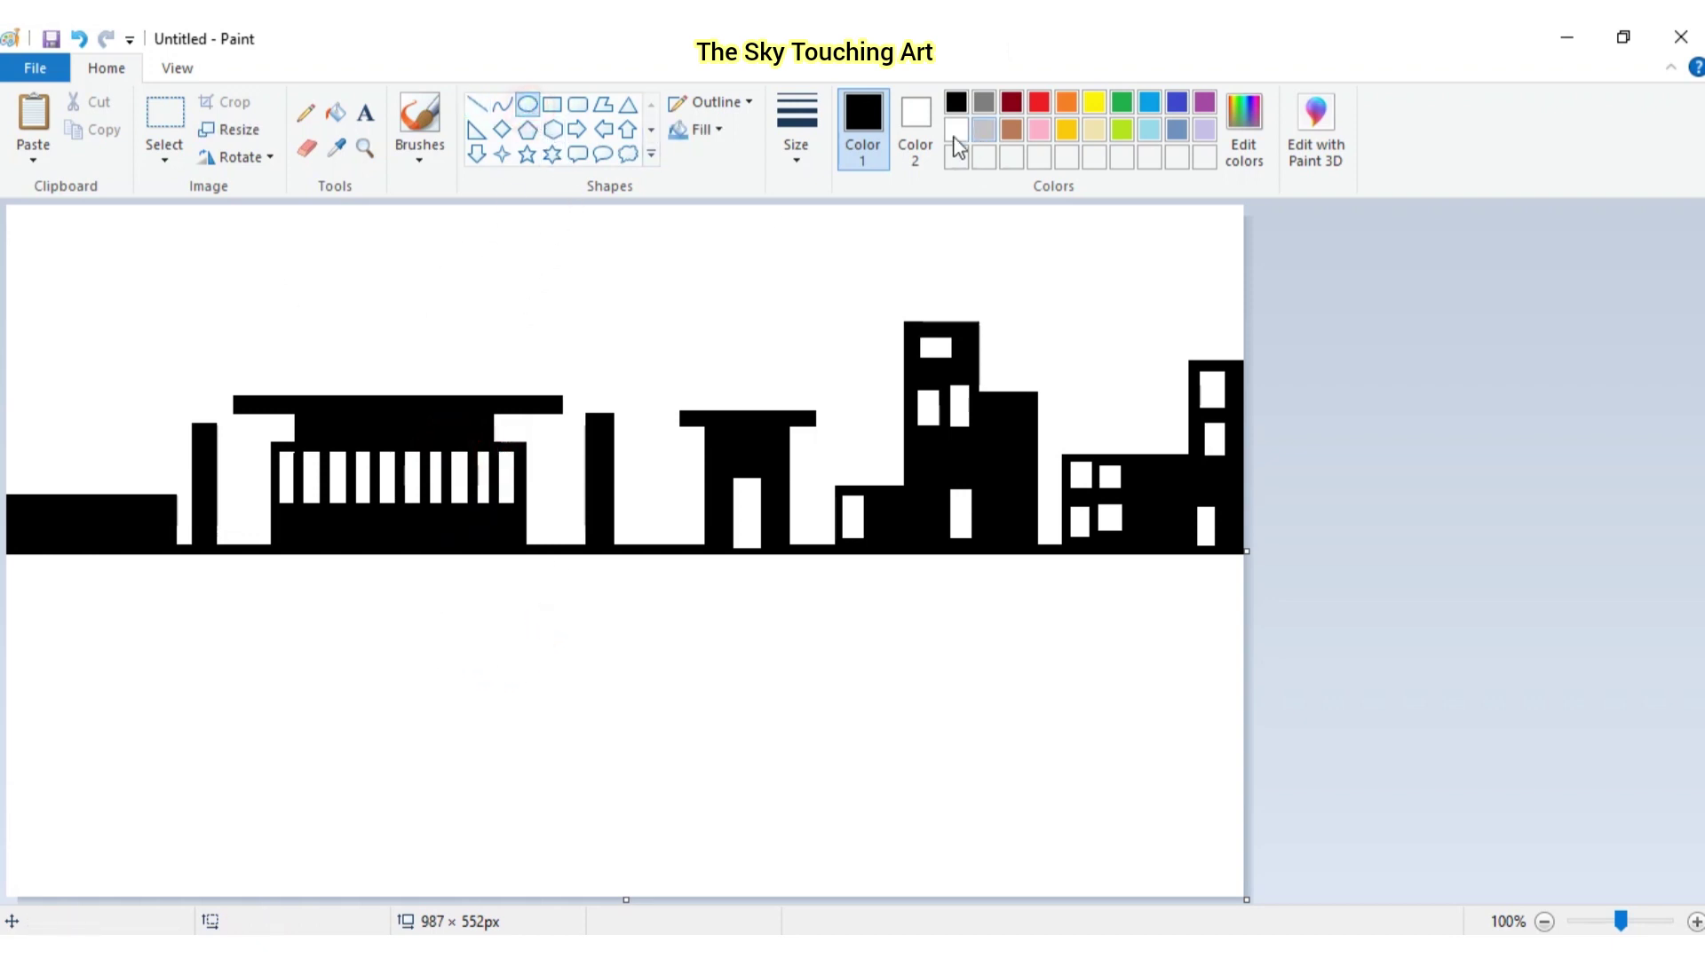
mouse_move(570, 218)
left_mouse_down()
mouse_move(654, 328)
mouse_move(717, 366)
left_mouse_up()
left_click(924, 153)
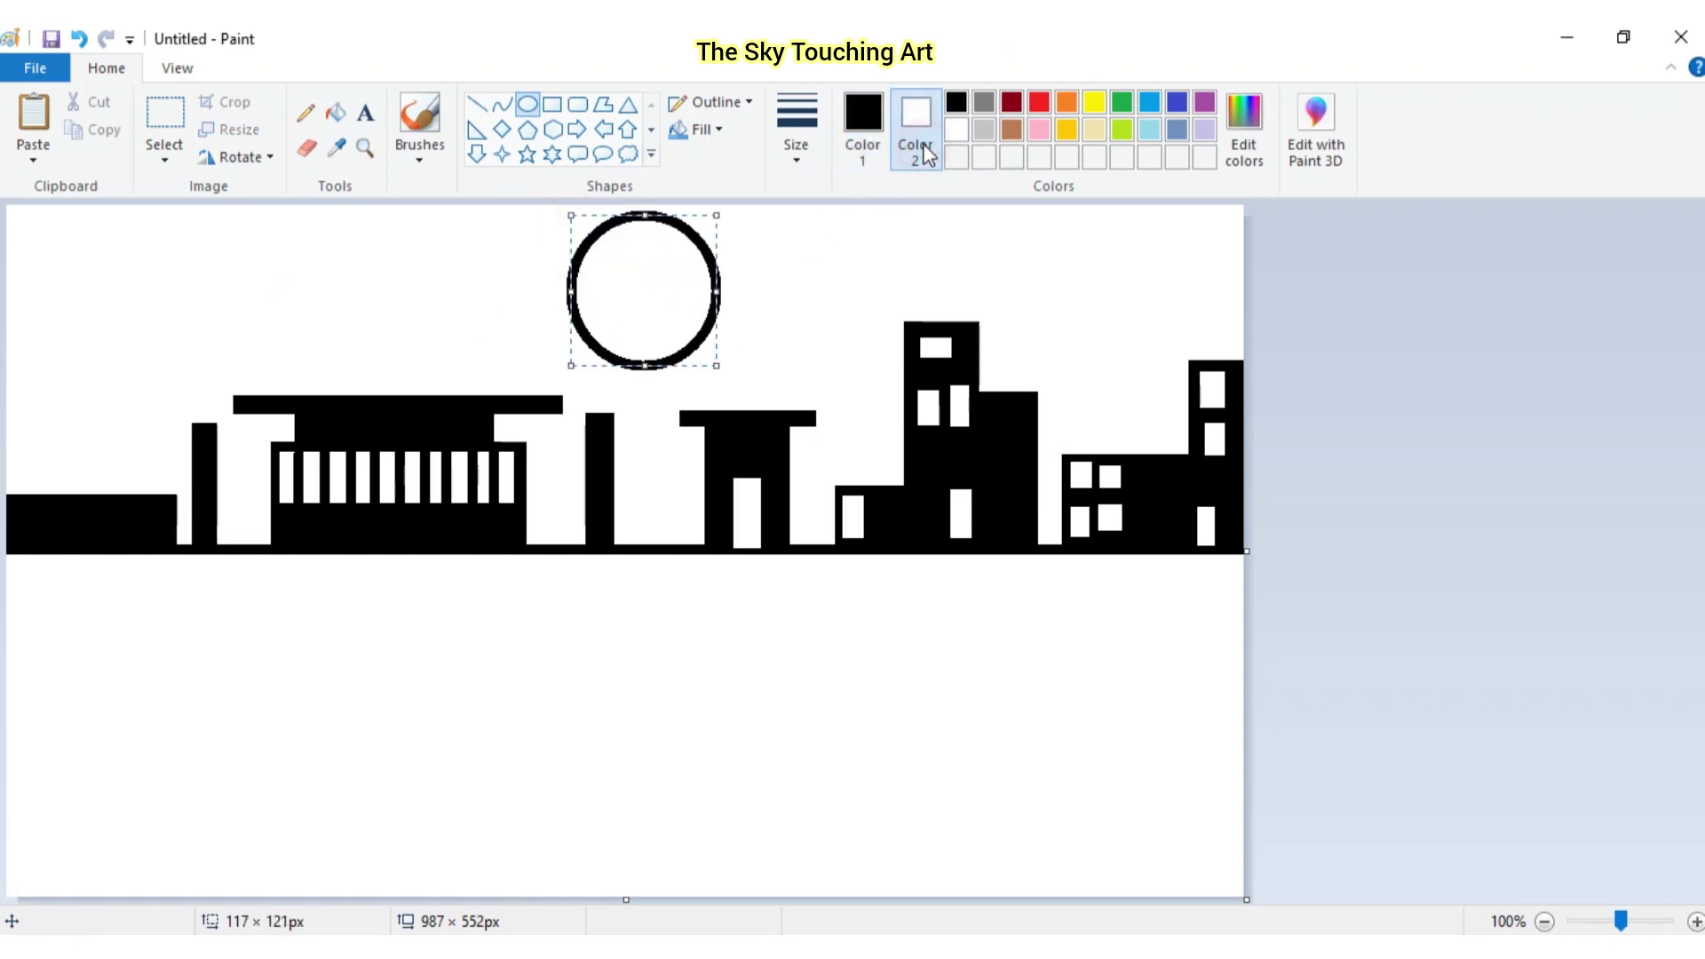
left_click(957, 103)
left_click_drag(716, 364, 380, 411)
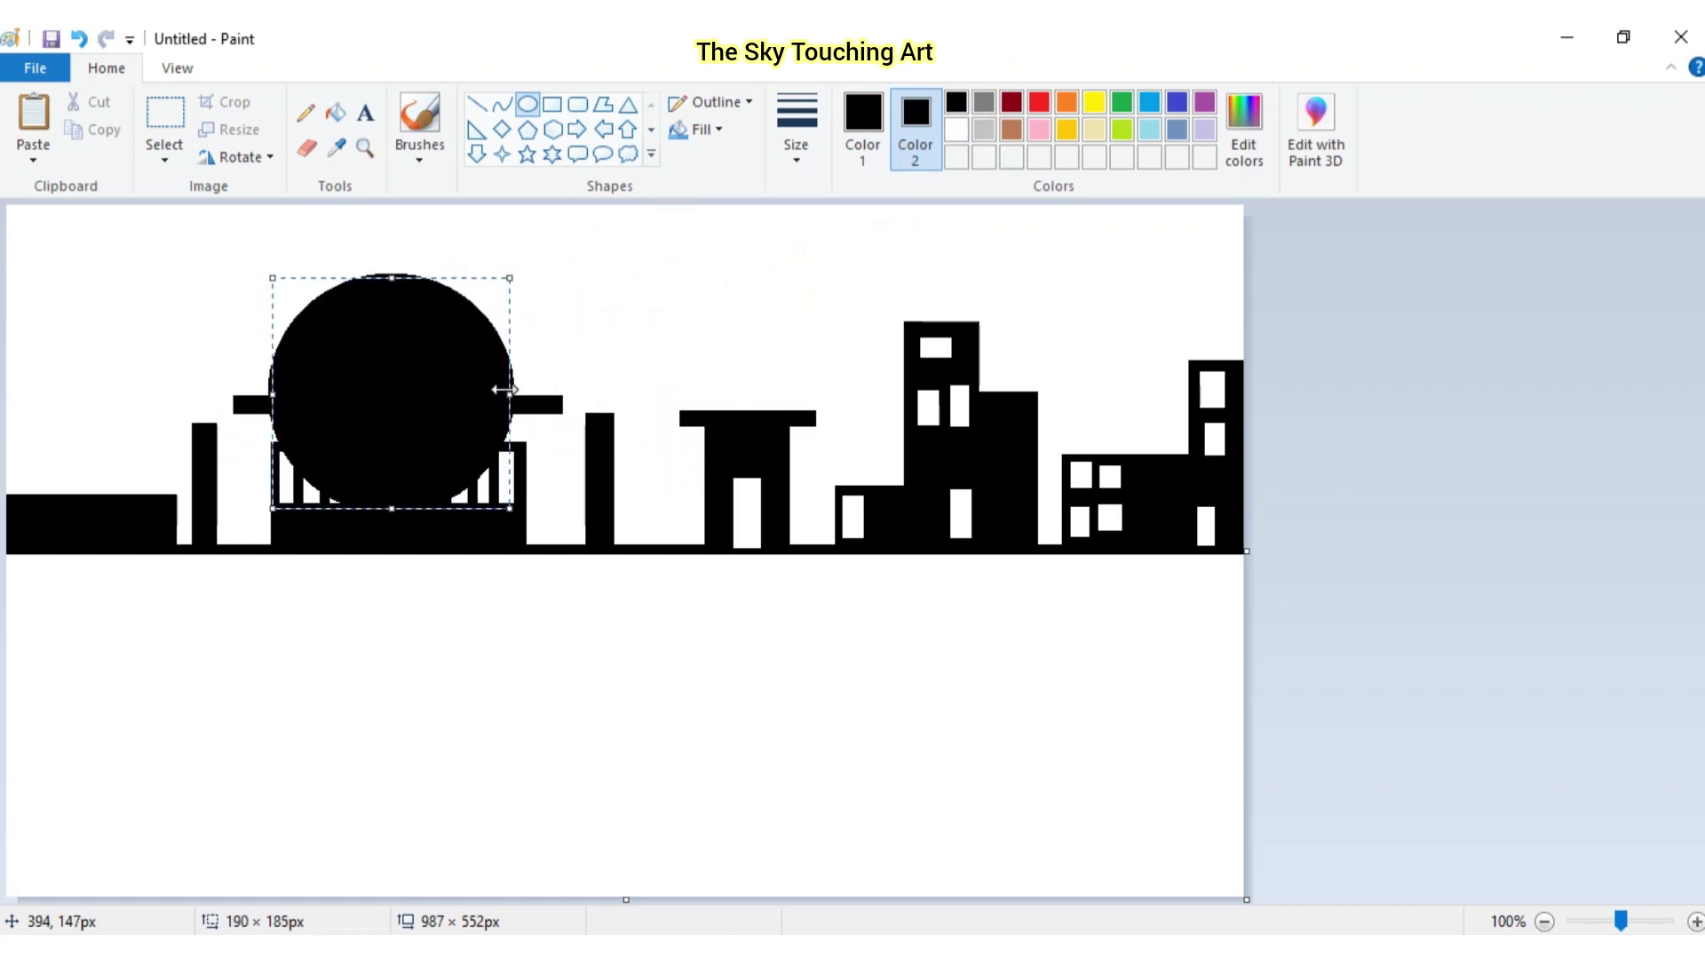
Widen the black ellipse to about 214 × 188 px and move it into the empty area below the ground line
left_click_drag(503, 389, 450, 409)
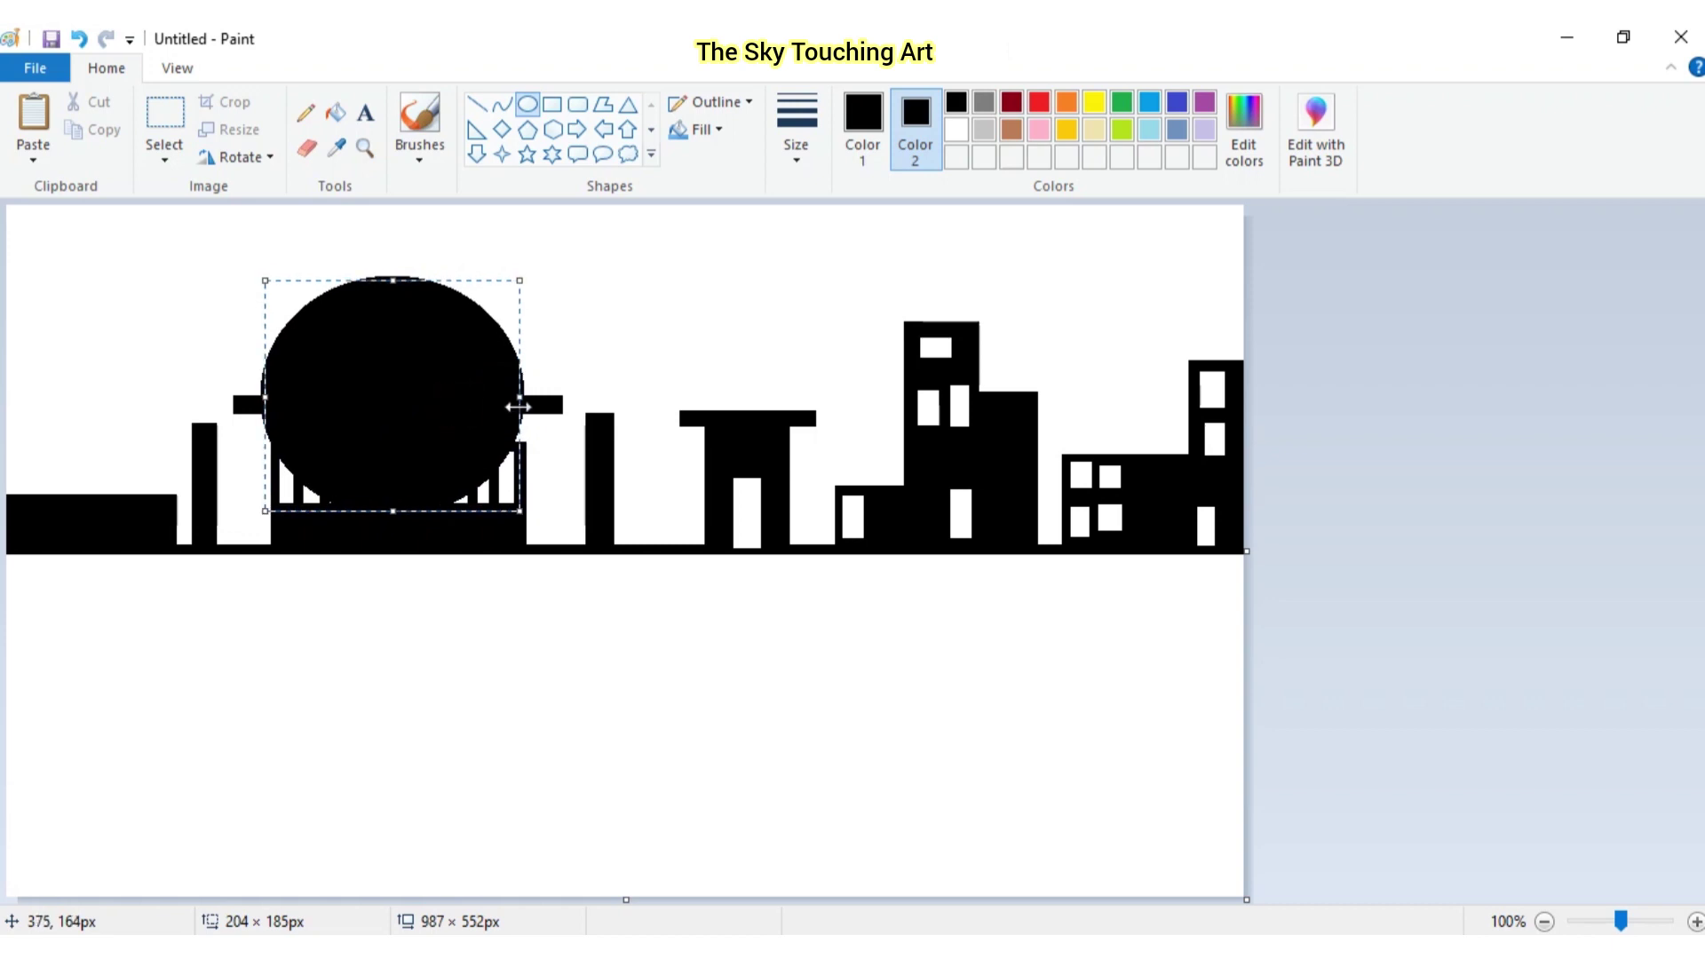
left_click_drag(394, 280, 394, 276)
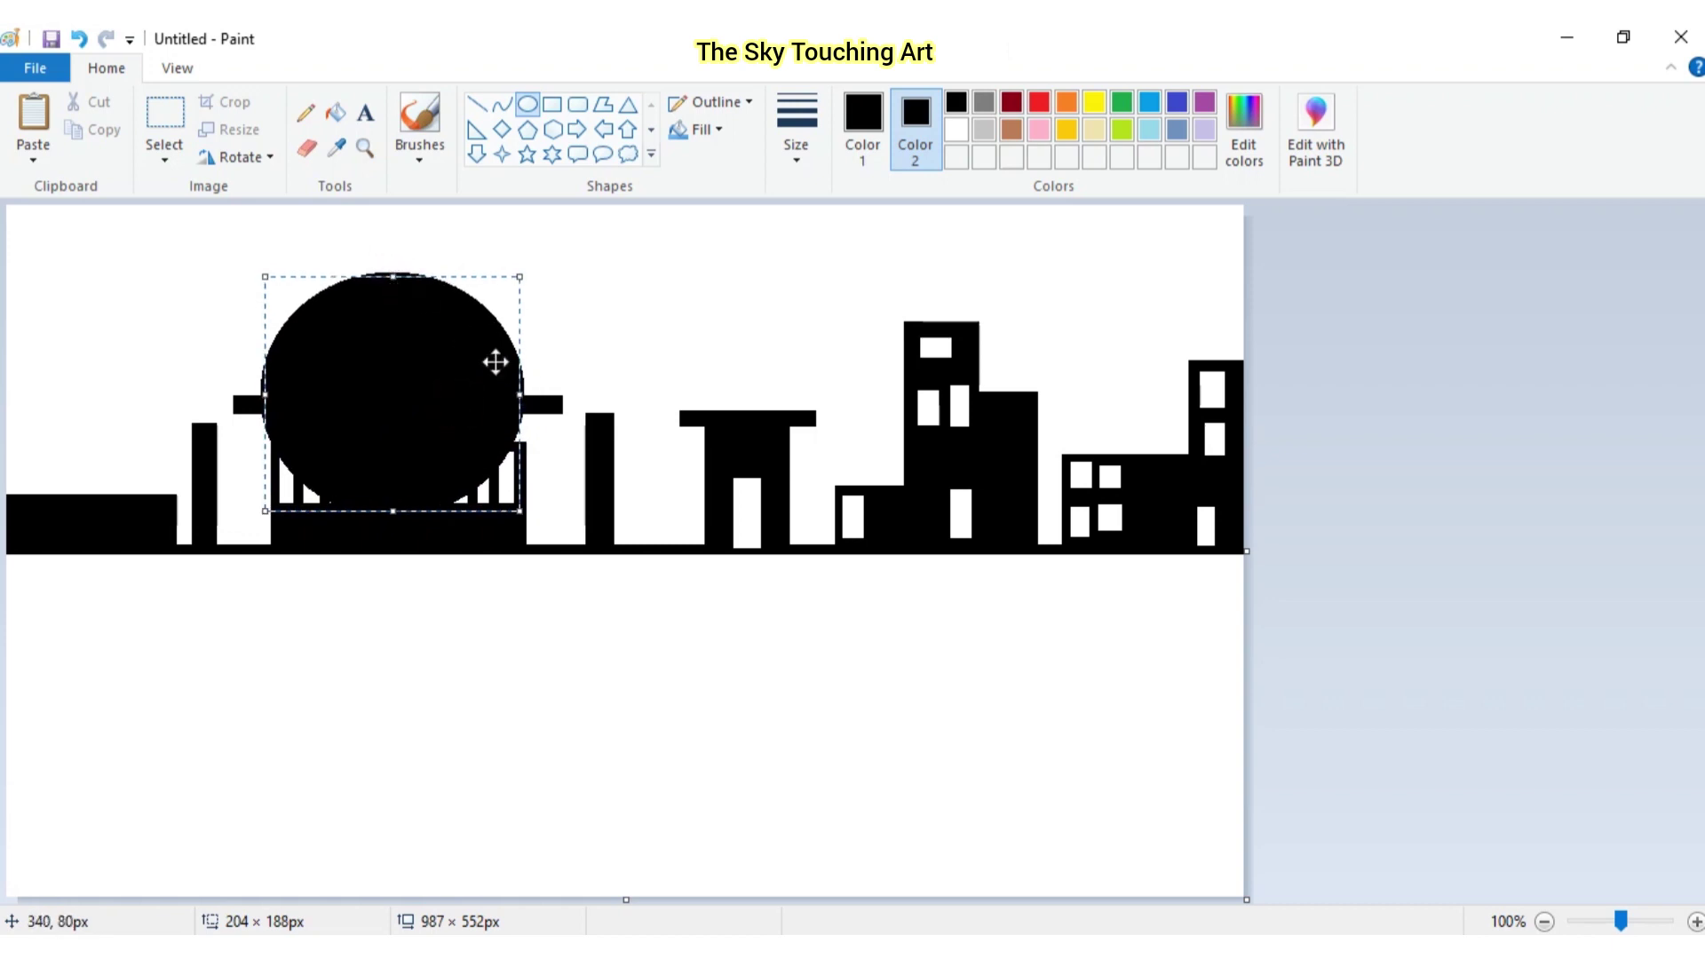
left_click_drag(533, 393, 532, 391)
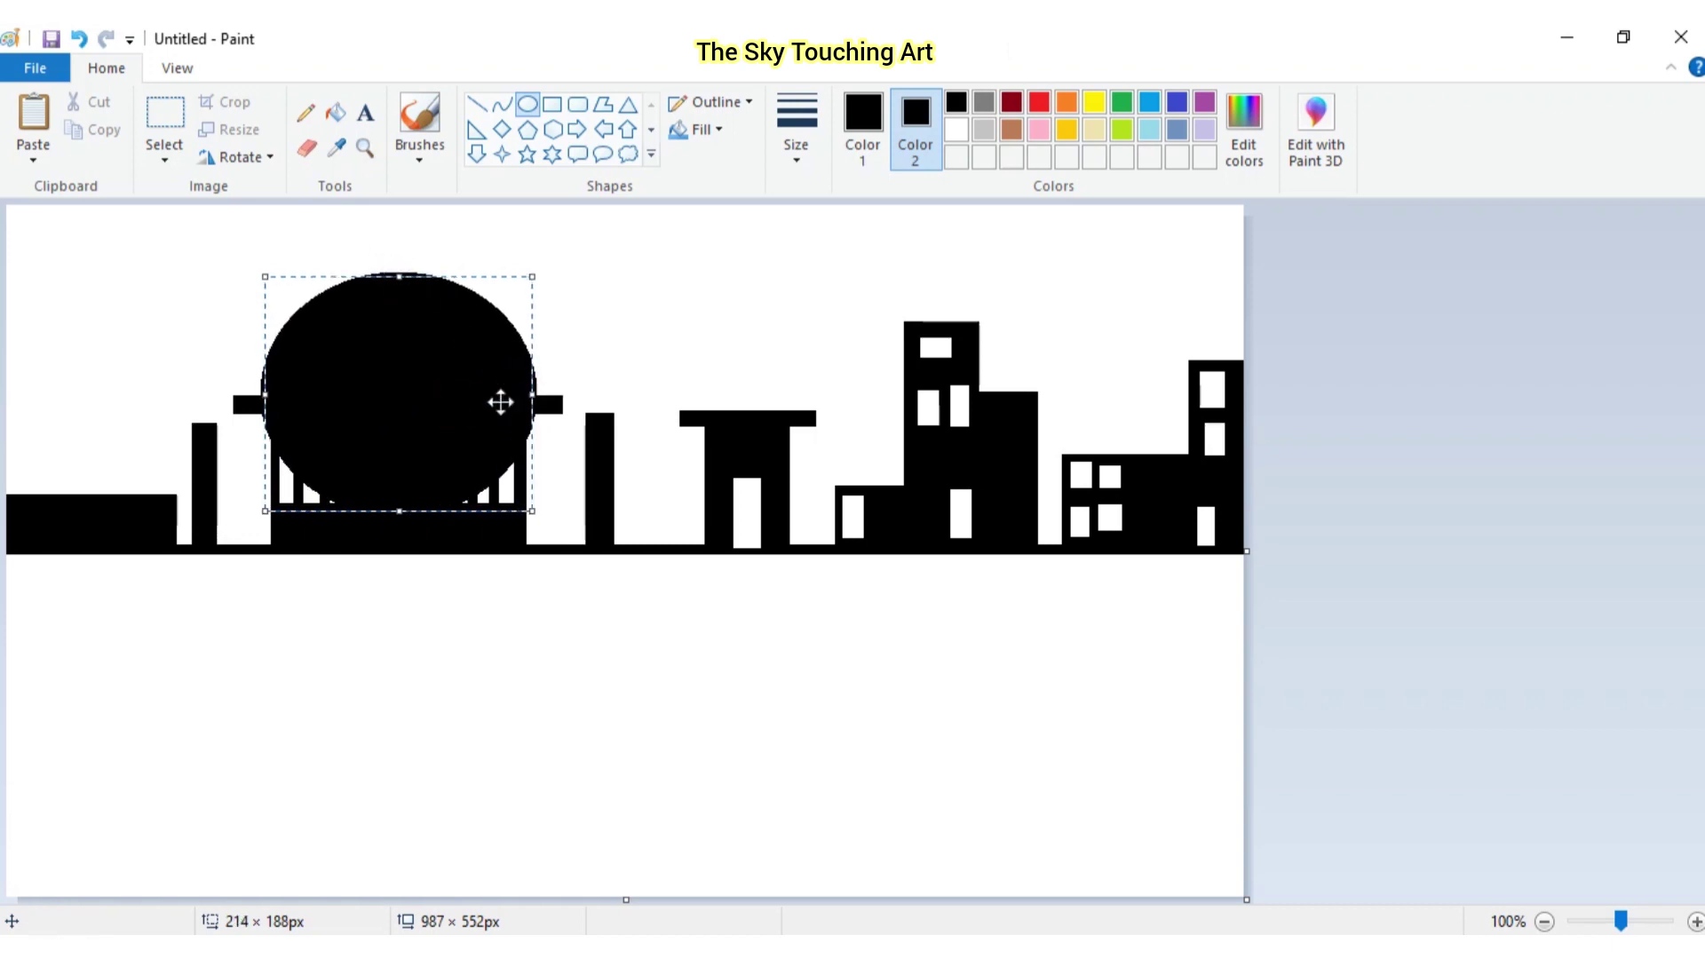
left_click_drag(424, 427, 454, 715)
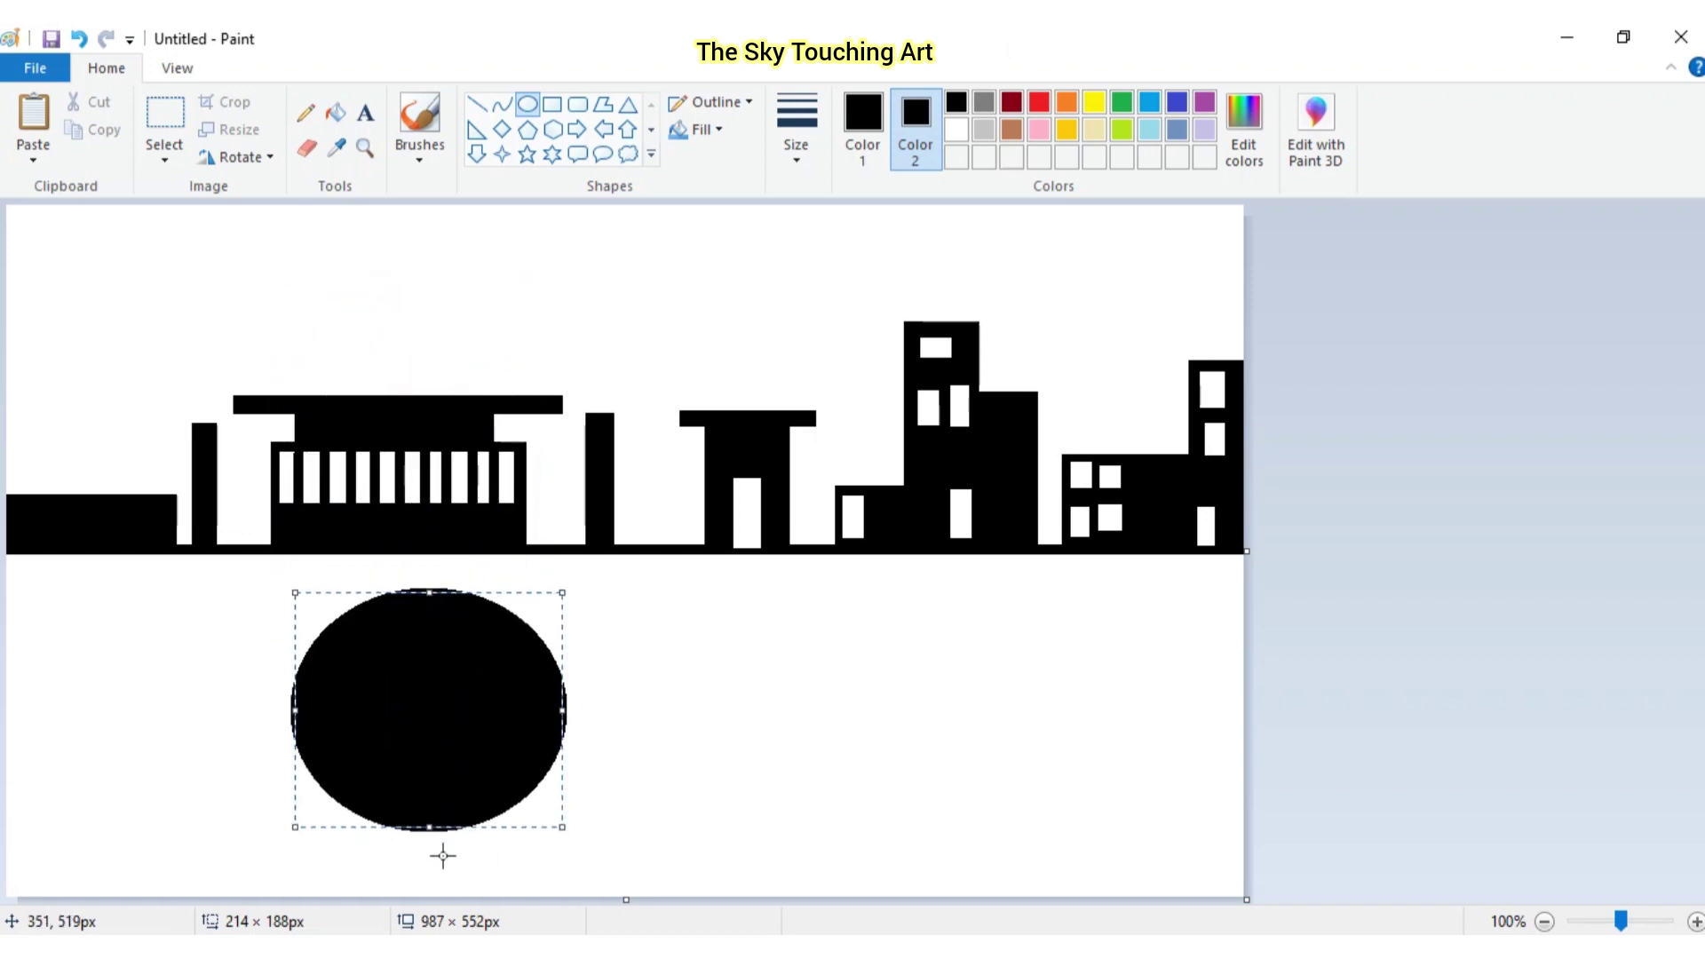
Heighten the black ellipse to about 214 × 194 px, then delete its lower half against a white background to leave a half dome
left_click_drag(431, 826, 431, 838)
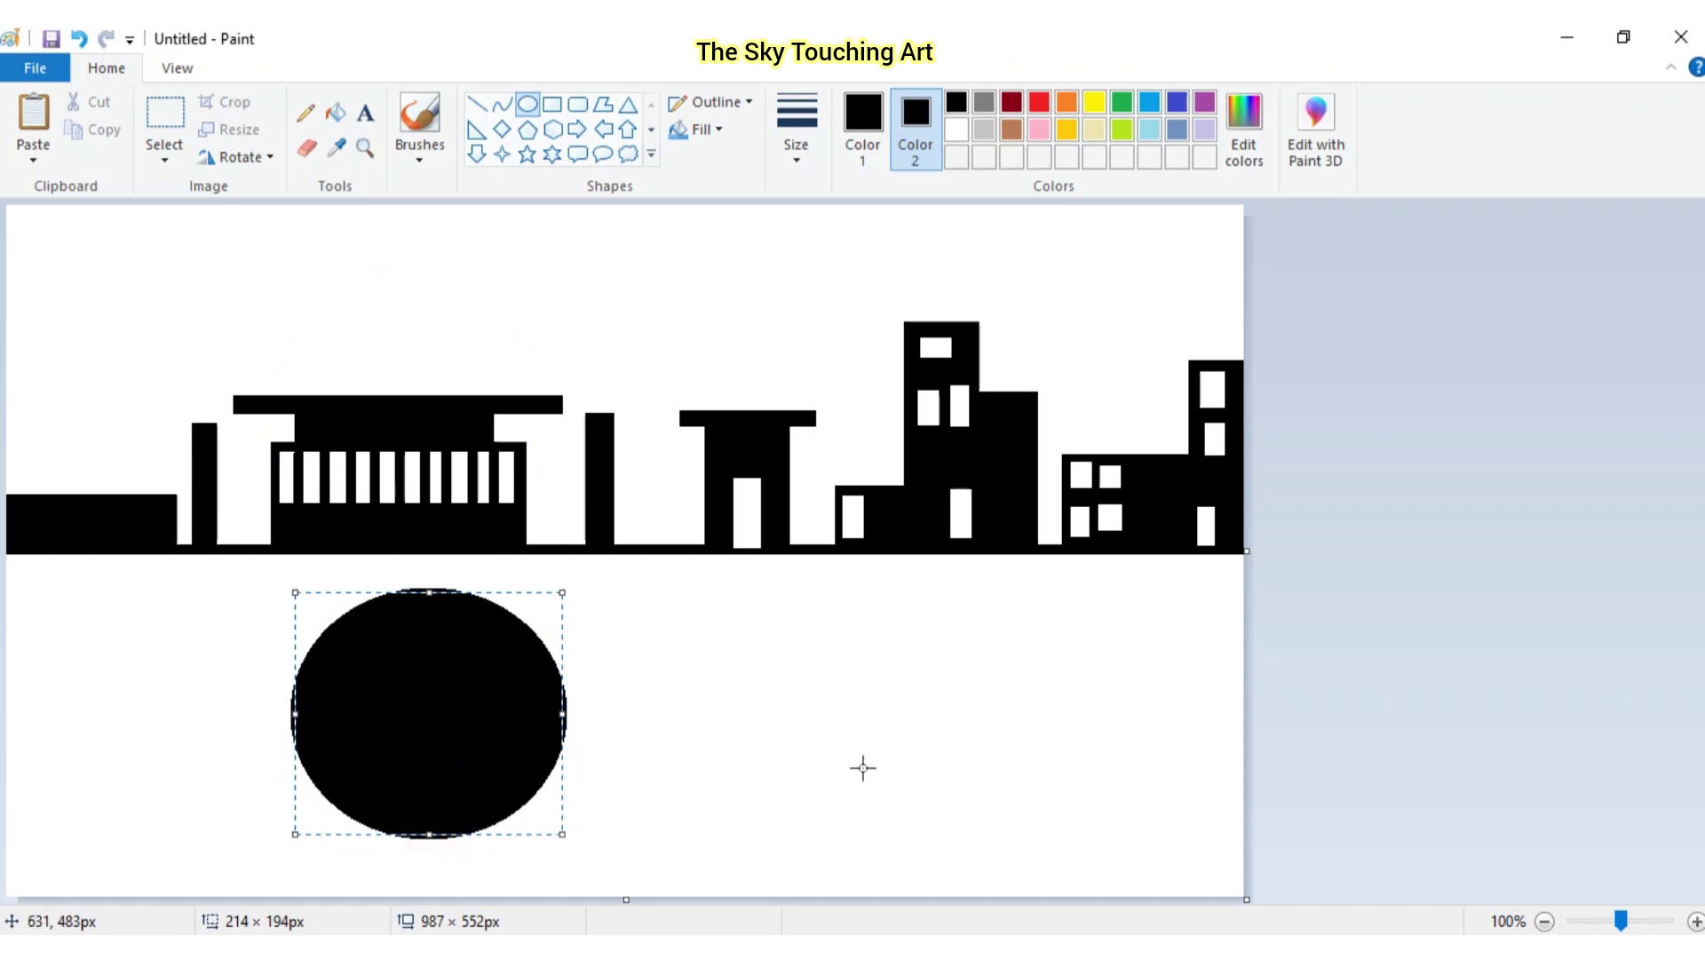
left_click(864, 766)
left_click(173, 119)
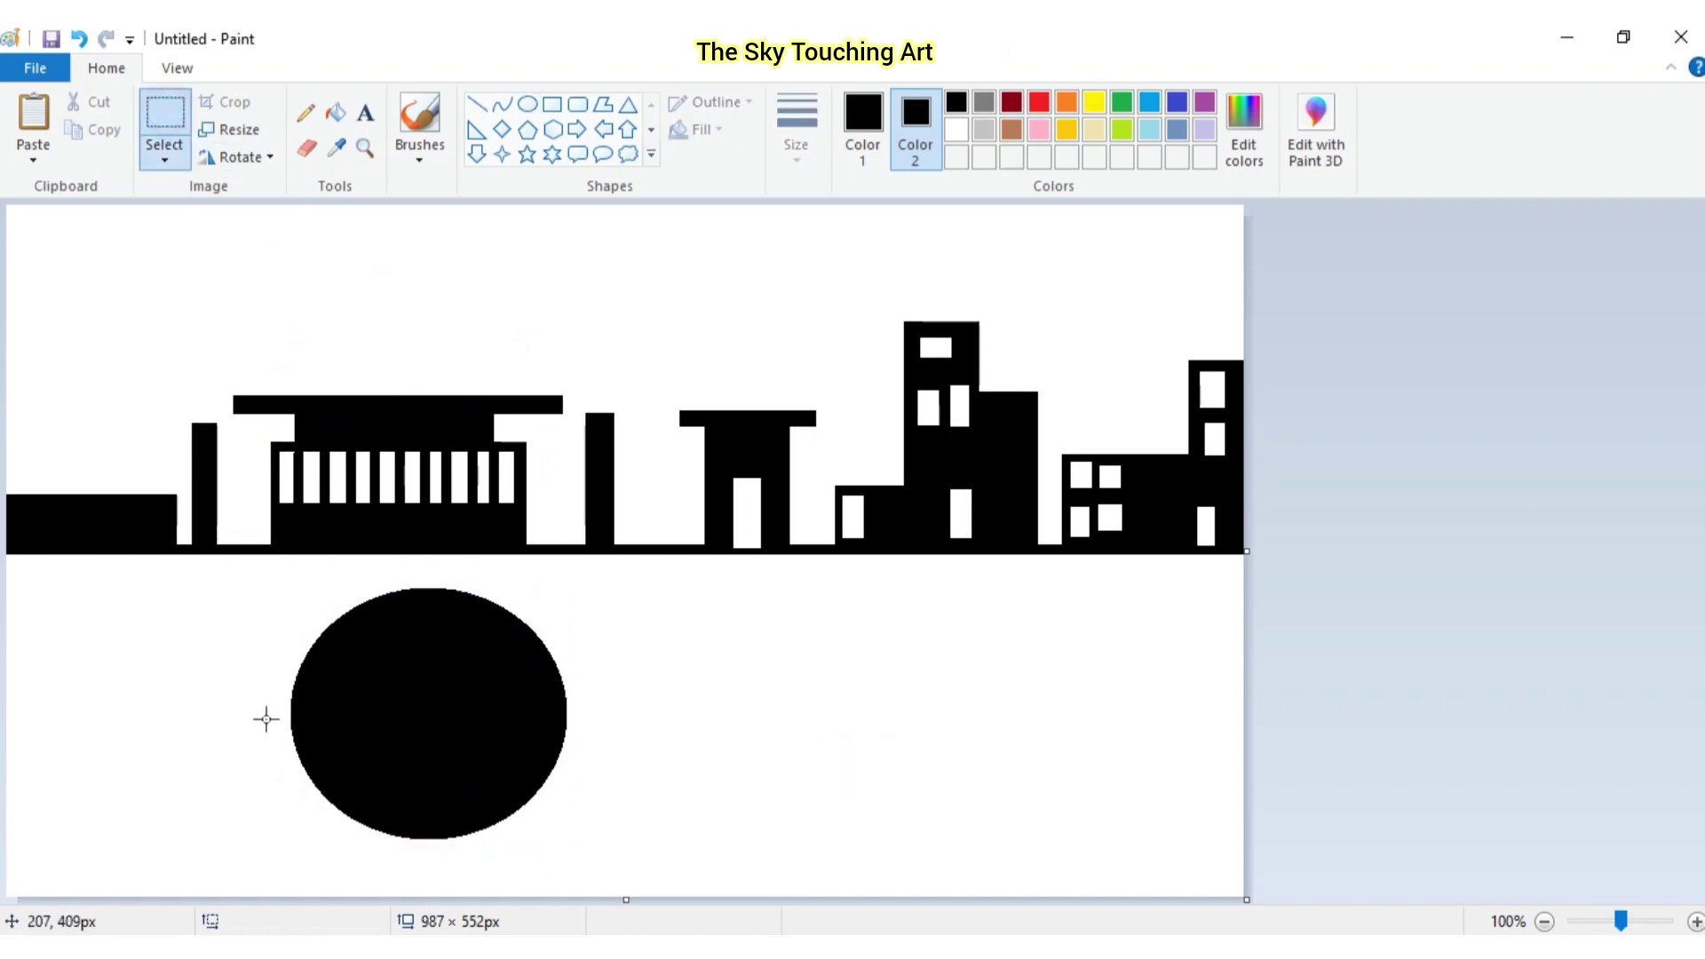
left_click(962, 133)
mouse_move(268, 720)
left_mouse_down()
mouse_move(396, 791)
mouse_move(592, 850)
left_mouse_up()
key("Delete")
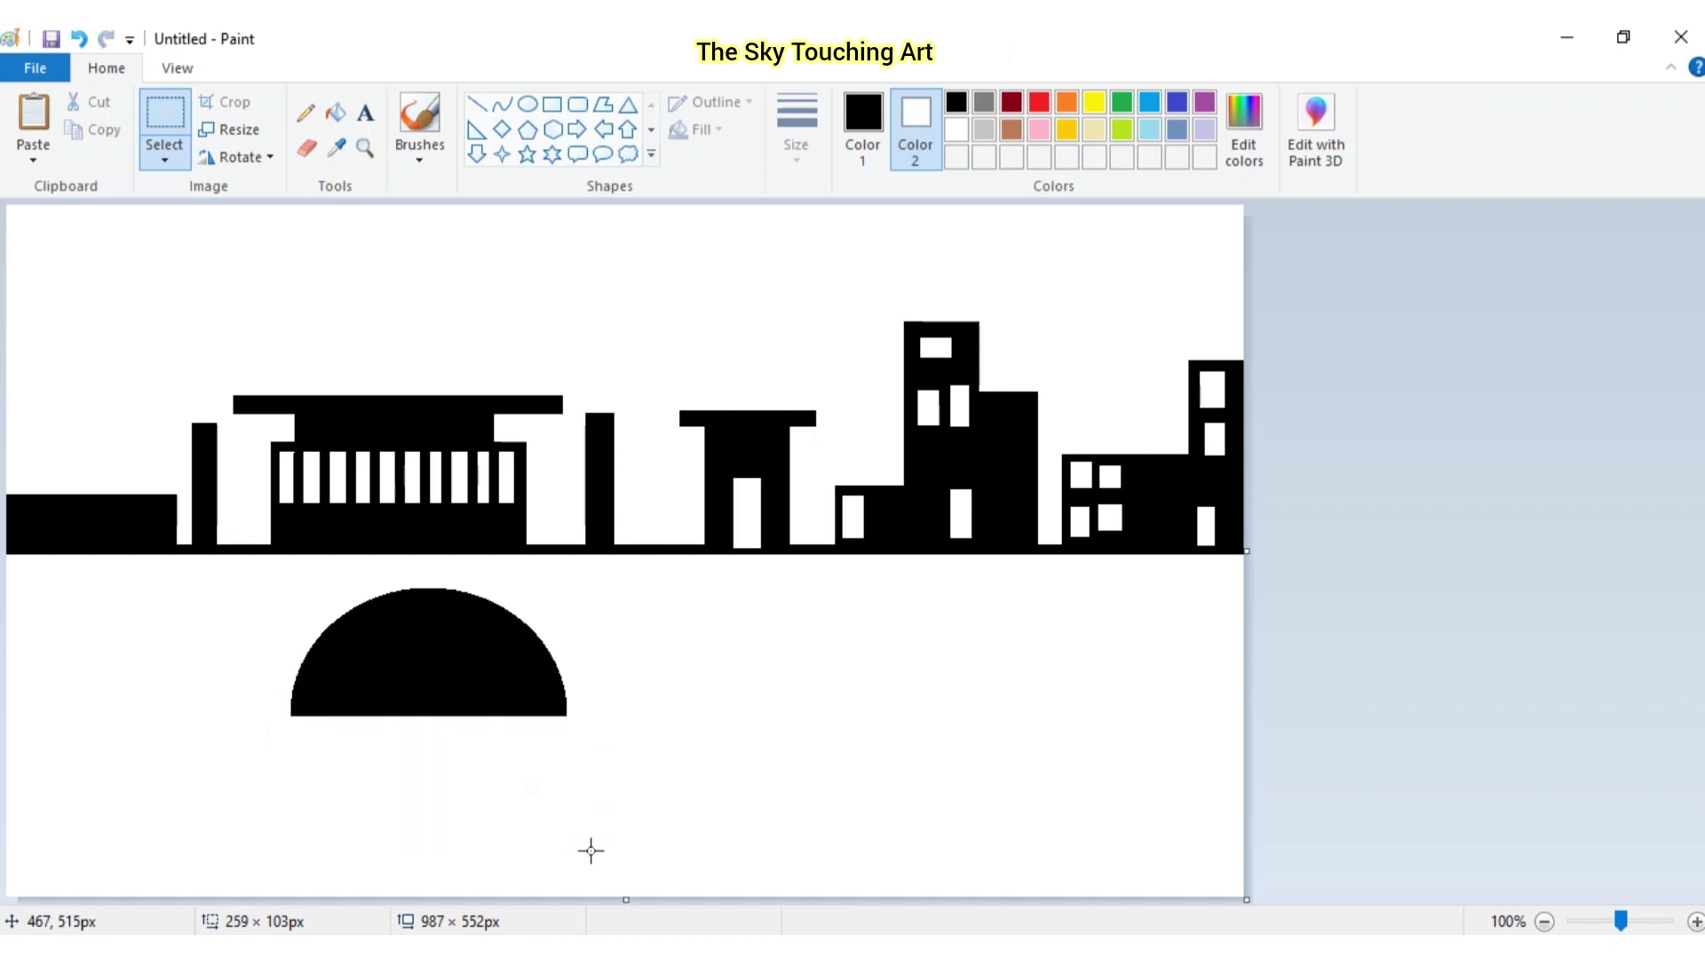
Move the black half dome onto the flat roof of the wide building using a transparent selection
left_click_drag(273, 611, 577, 751)
left_click_drag(495, 678, 480, 377)
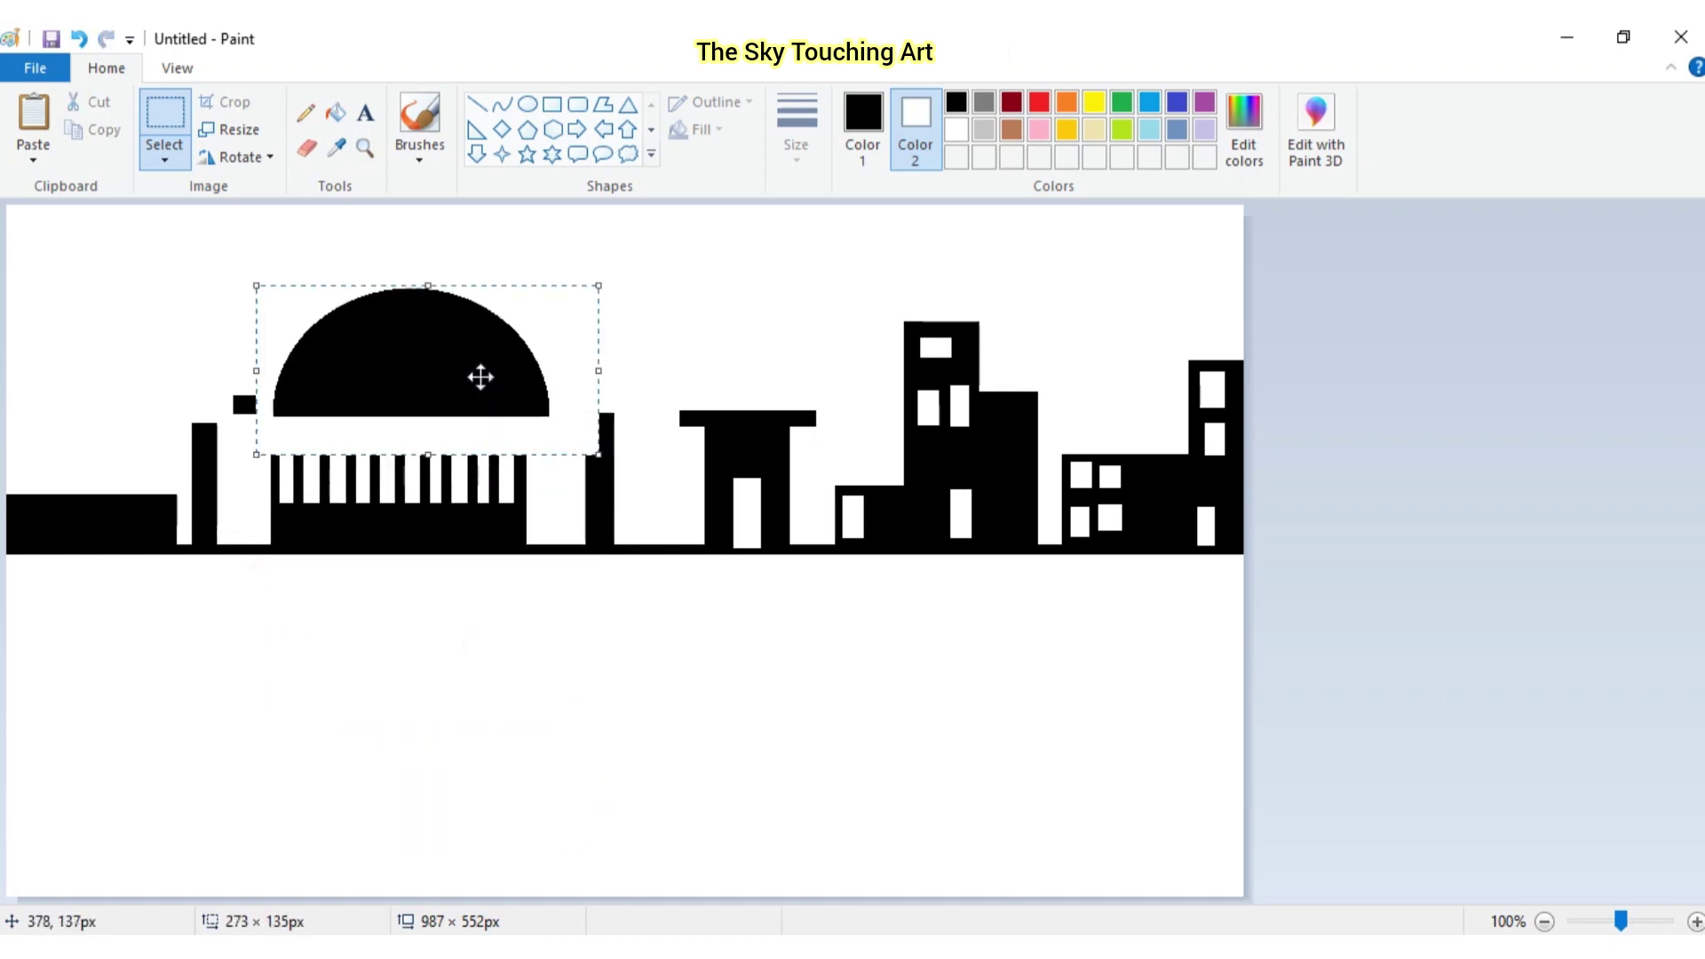
left_click(161, 159)
left_click(240, 385)
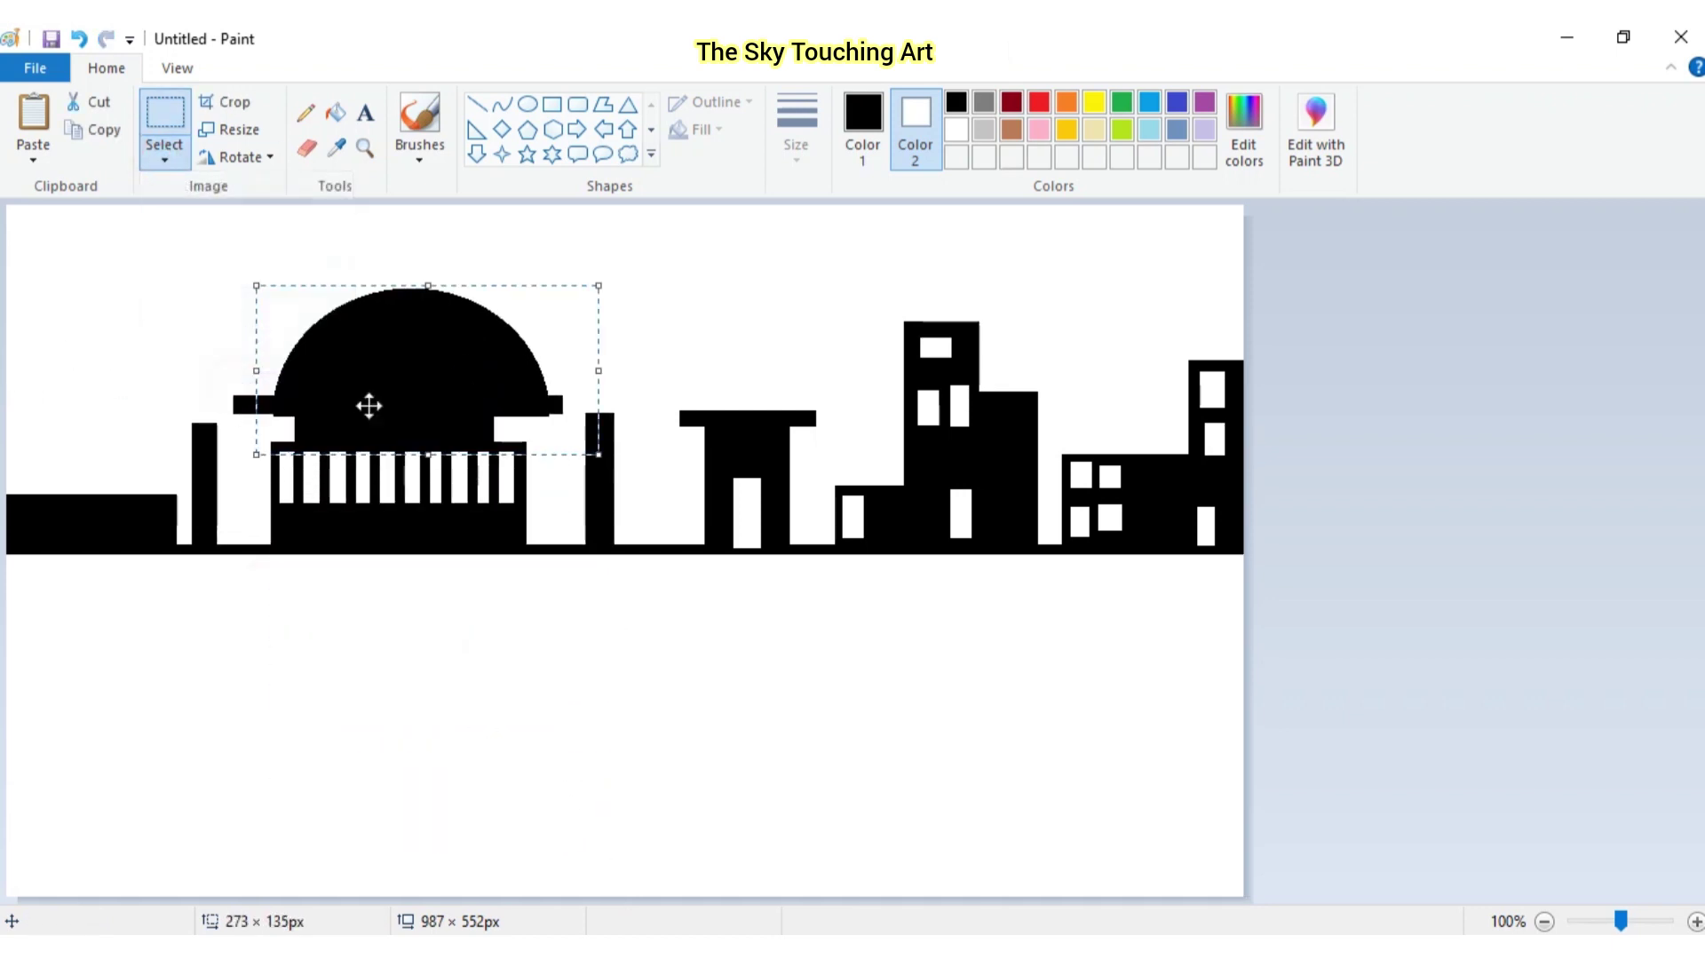
left_click_drag(370, 404, 371, 362)
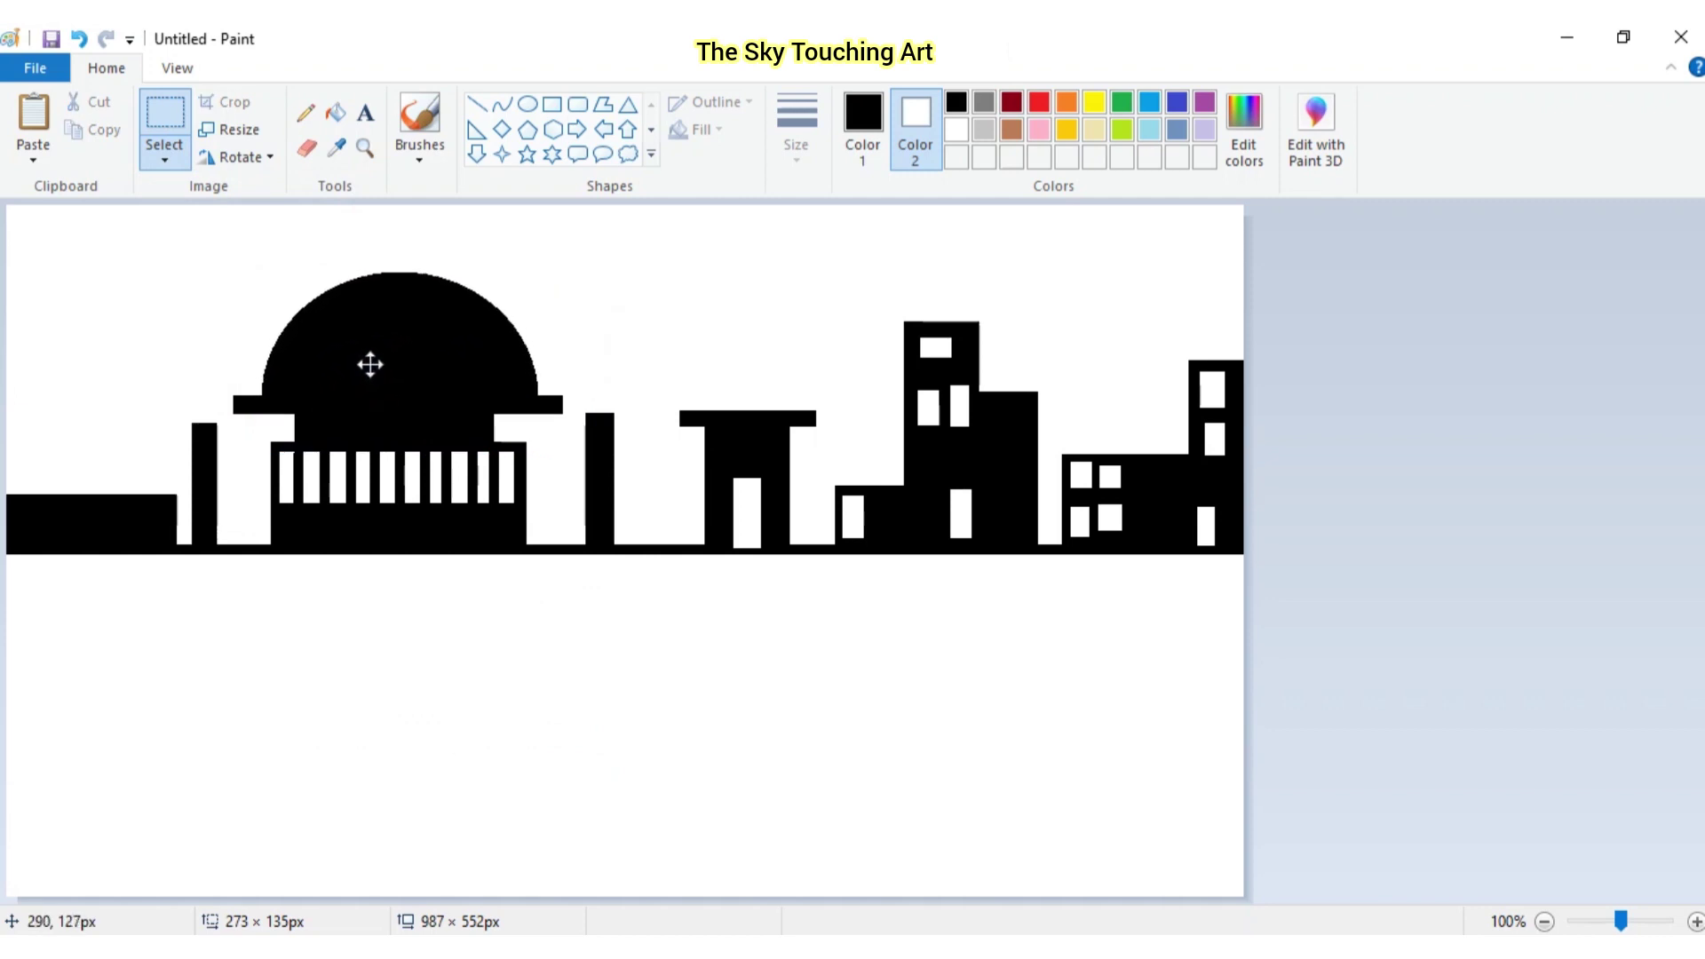
left_click(456, 691)
Draw a small solid black circle as a knob on the top of the large dome
left_click(527, 104)
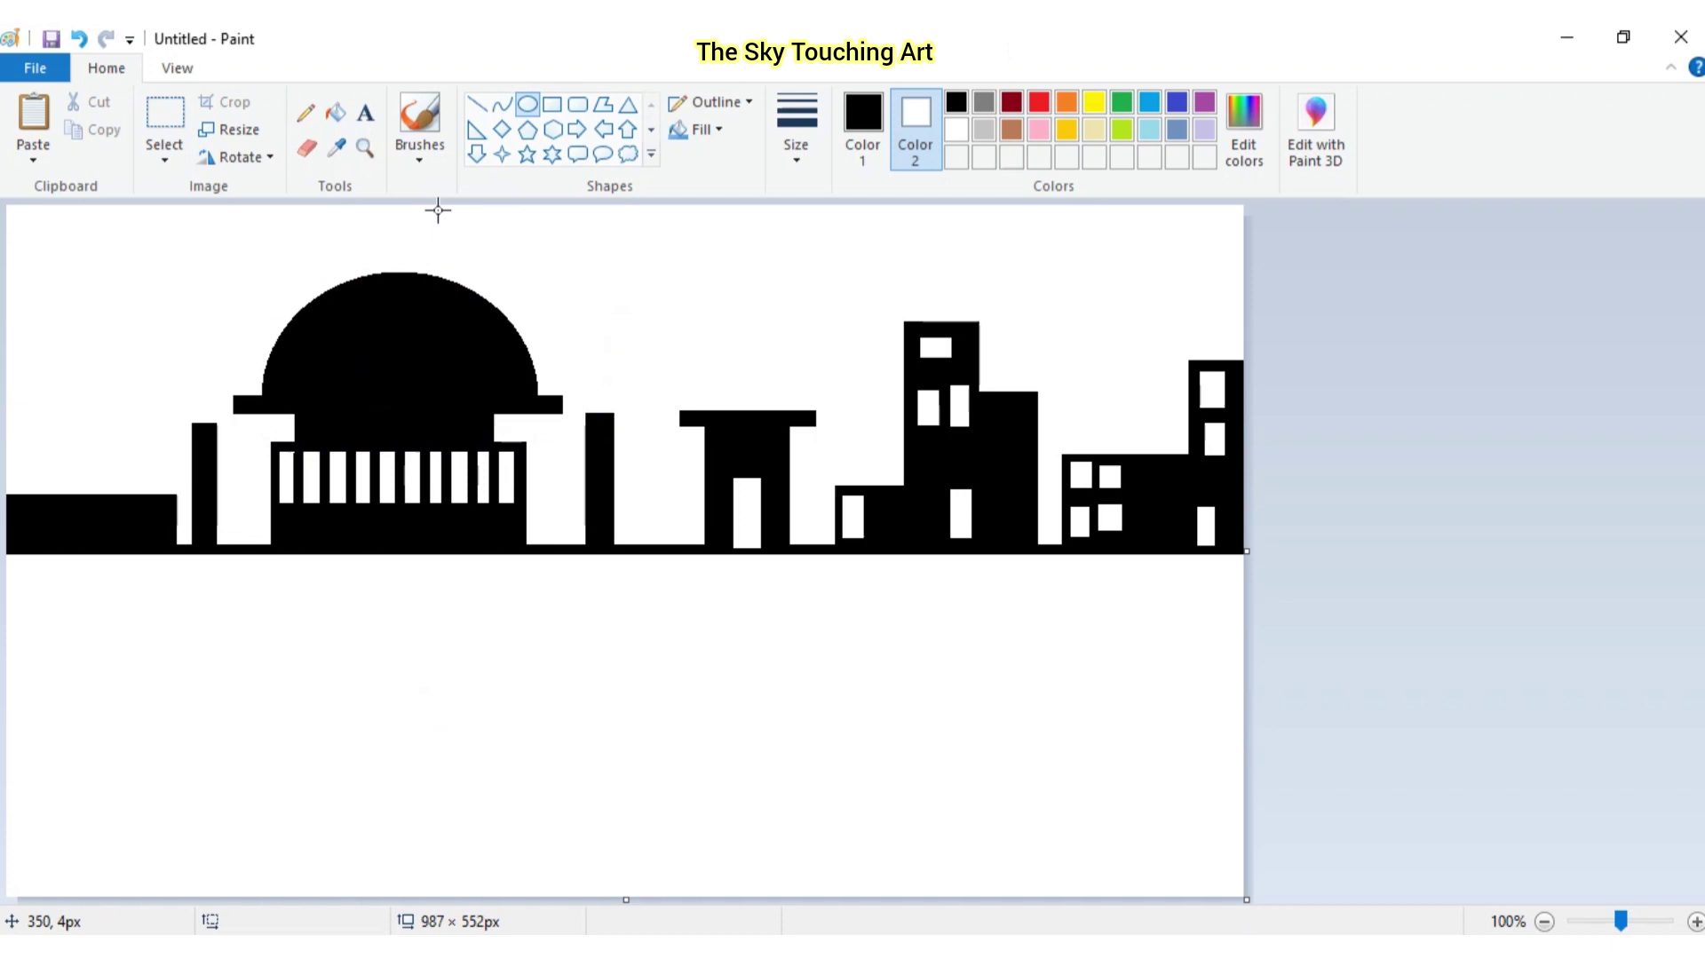
right_click(952, 107)
left_click_drag(378, 248, 416, 282)
left_click(617, 324)
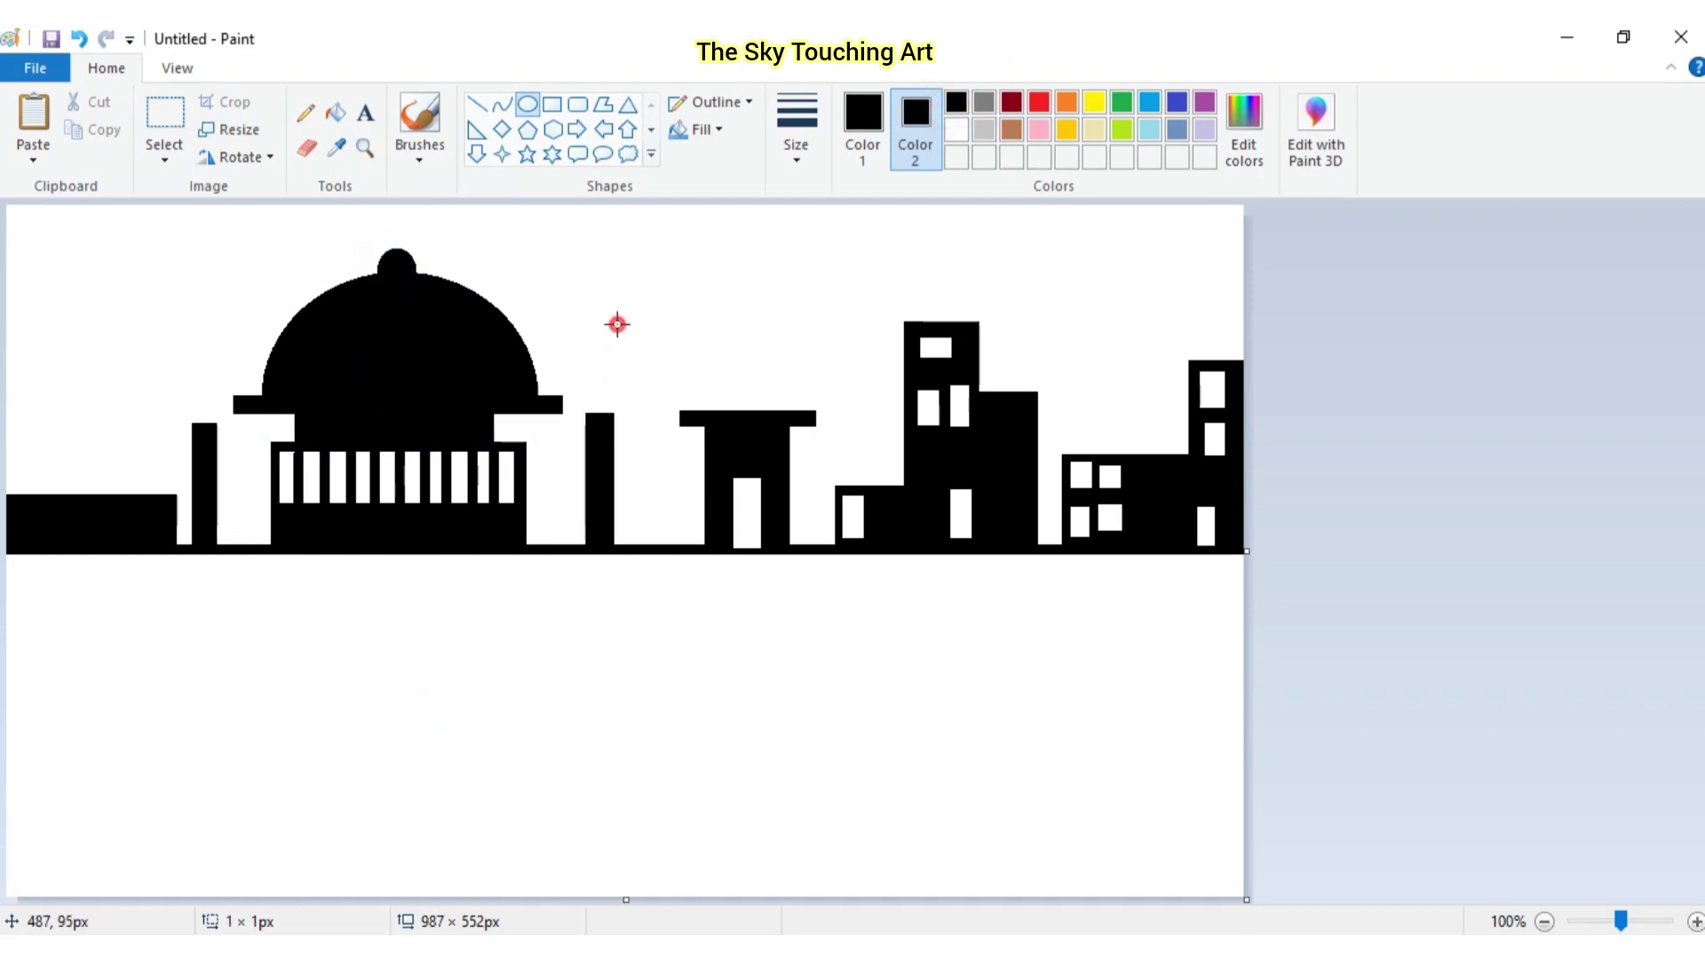
Draw a solid black elliptical dome on the roof of the narrow building with the tall doorway and top it with a small knob
left_click_drag(704, 358, 783, 455)
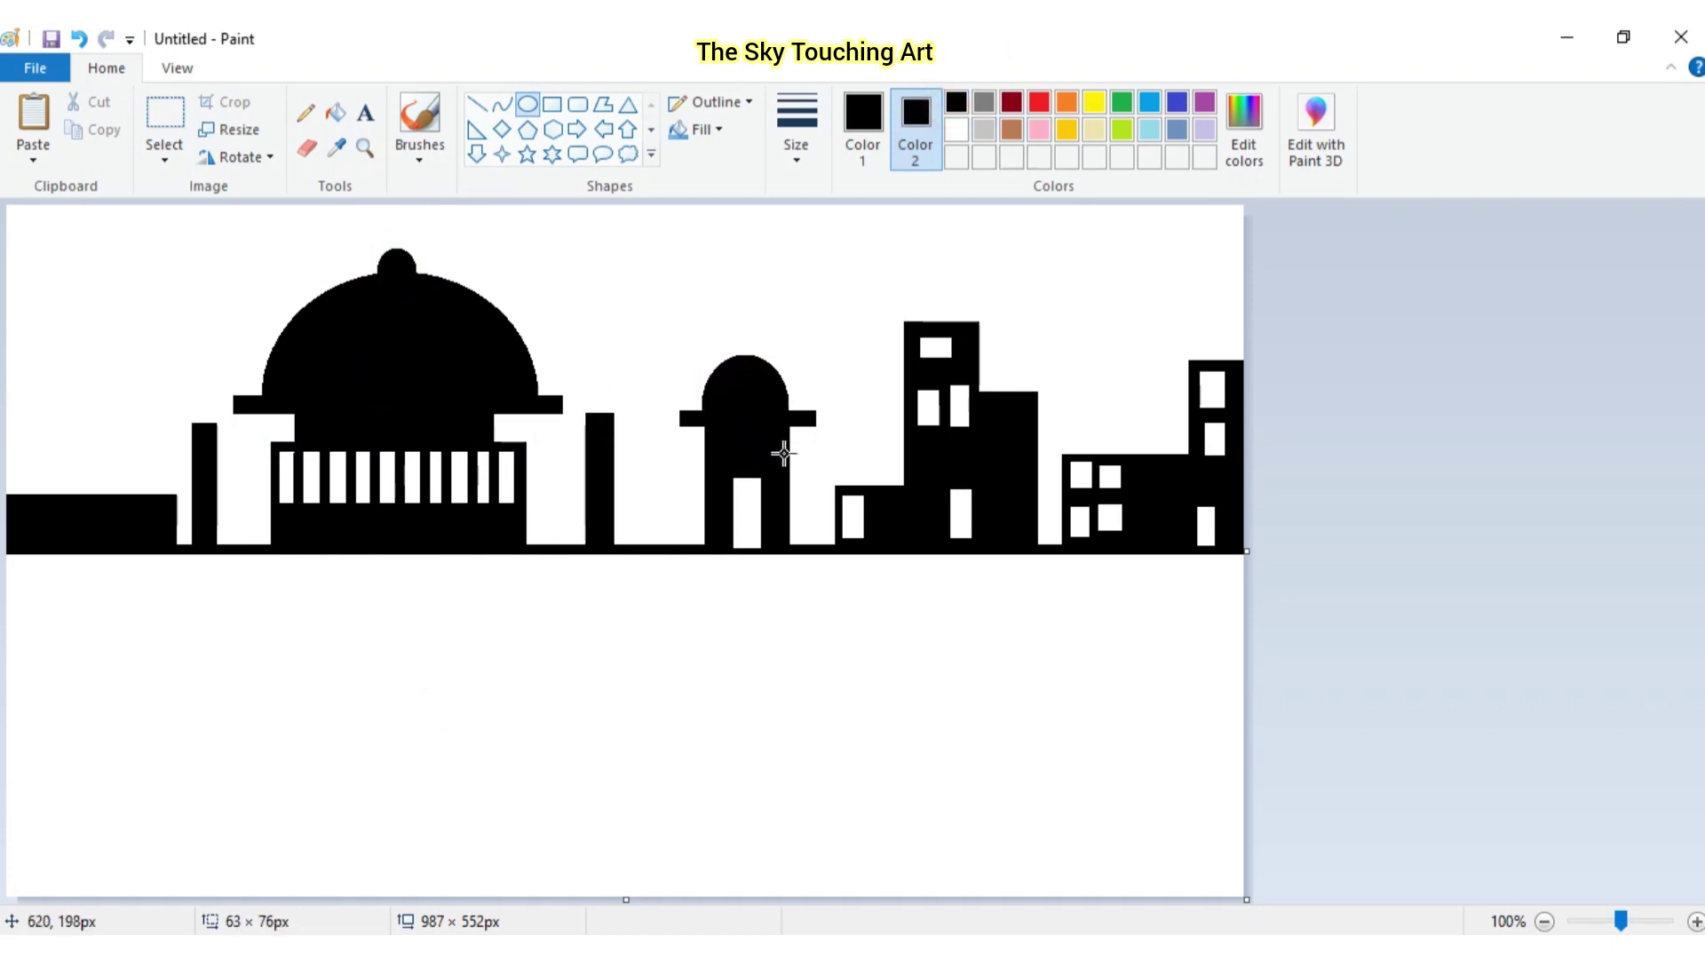
mouse_move(746, 387)
left_mouse_down()
mouse_move(750, 406)
mouse_move(738, 365)
mouse_move(763, 389)
mouse_move(749, 383)
left_mouse_up()
left_click(818, 731)
key("ctrl+z")
left_click(811, 363)
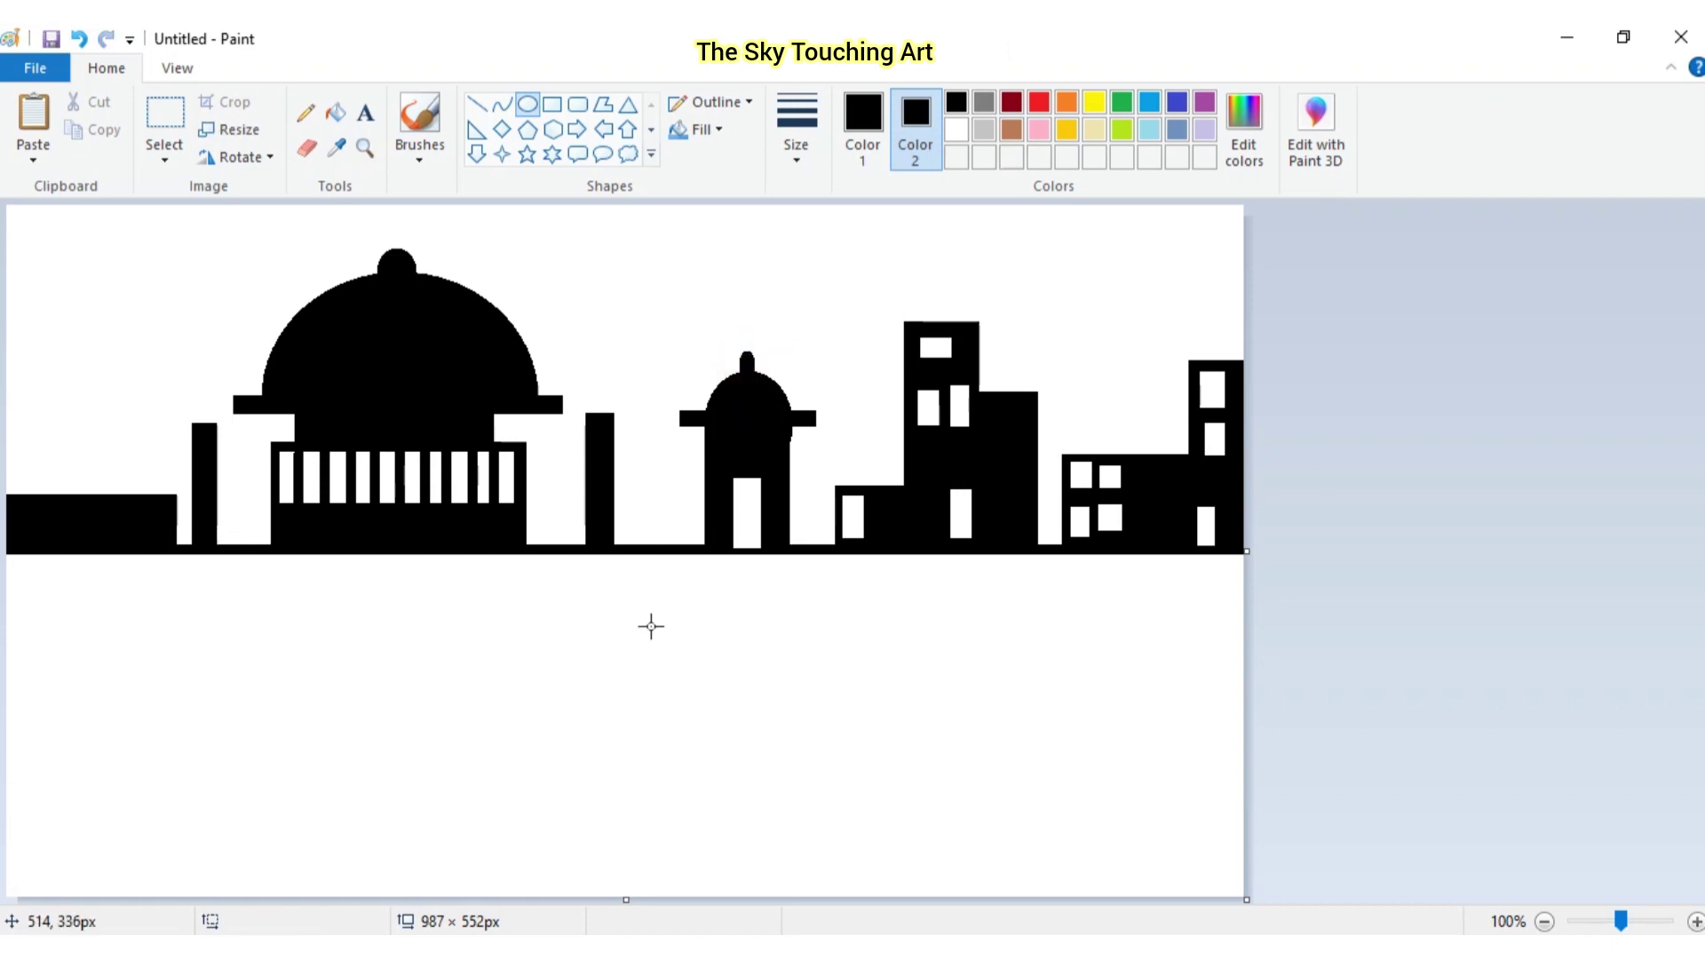
Draw a row of short vertical black strokes as battlements along the top of the low wall beside the first pillar
left_click(477, 104)
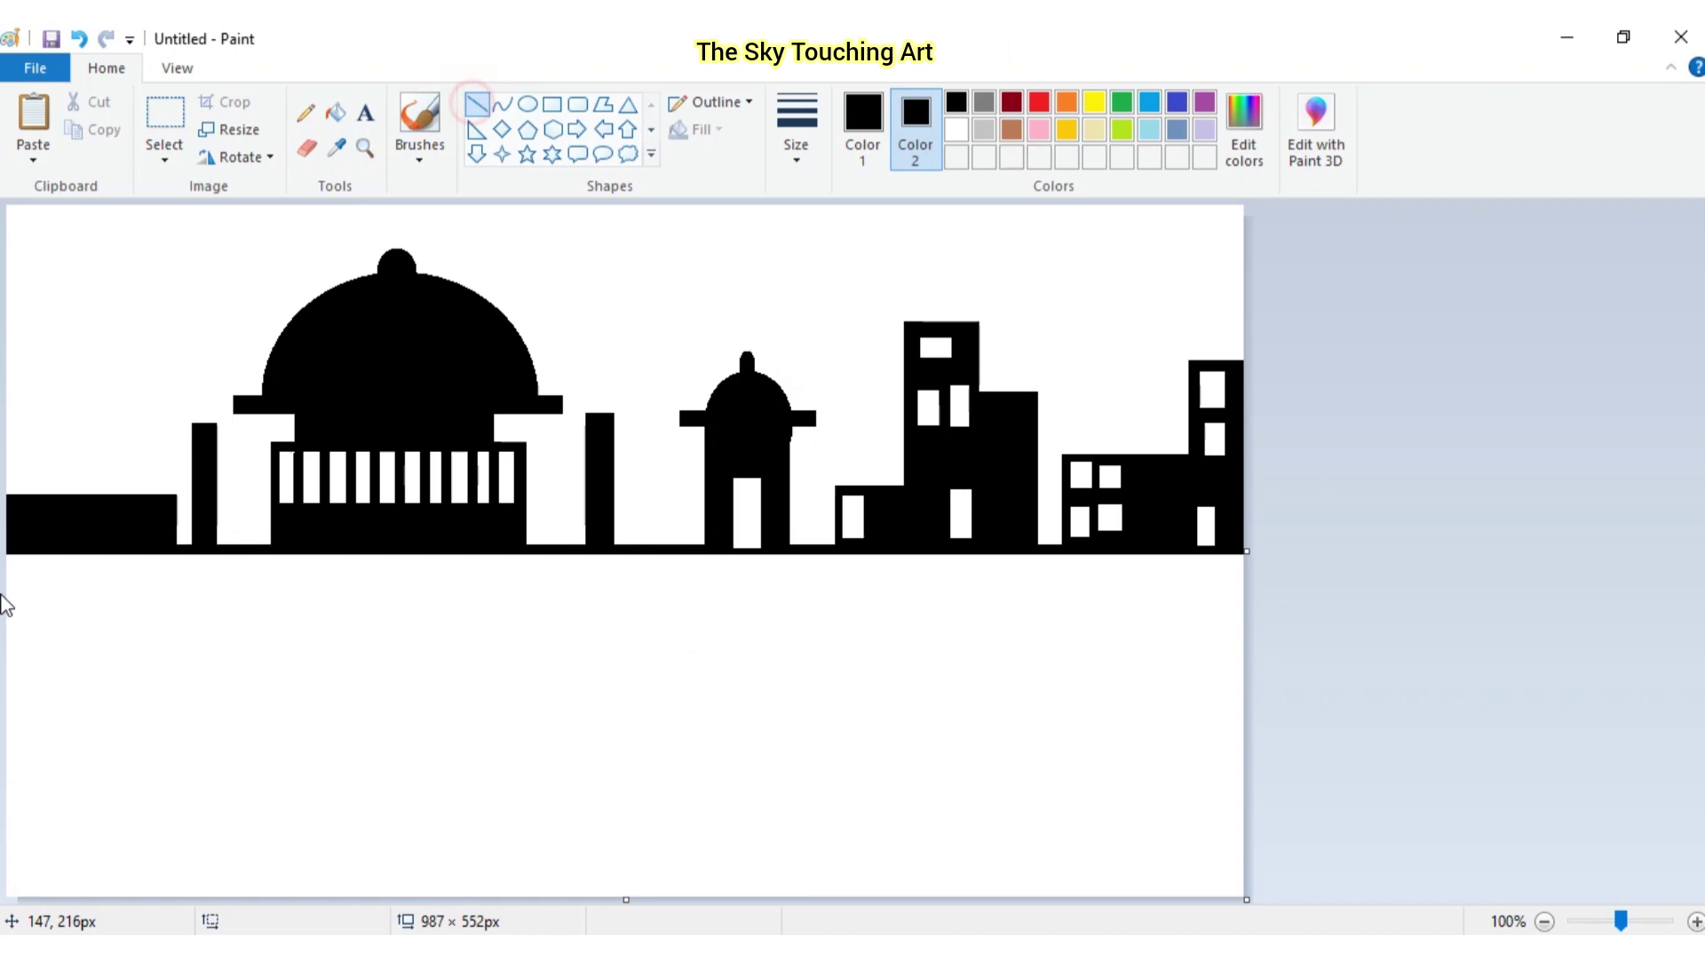
mouse_move(12, 475)
left_mouse_down()
mouse_move(11, 510)
mouse_move(13, 495)
mouse_move(14, 511)
mouse_move(159, 519)
left_mouse_up()
left_click(30, 479)
key("ctrl+z")
left_click(123, 480)
left_click(97, 512)
left_click(104, 514)
left_click(91, 517)
left_click(130, 522)
left_click(107, 515)
left_click(137, 519)
left_click(140, 536)
left_click(173, 521)
left_click(185, 609)
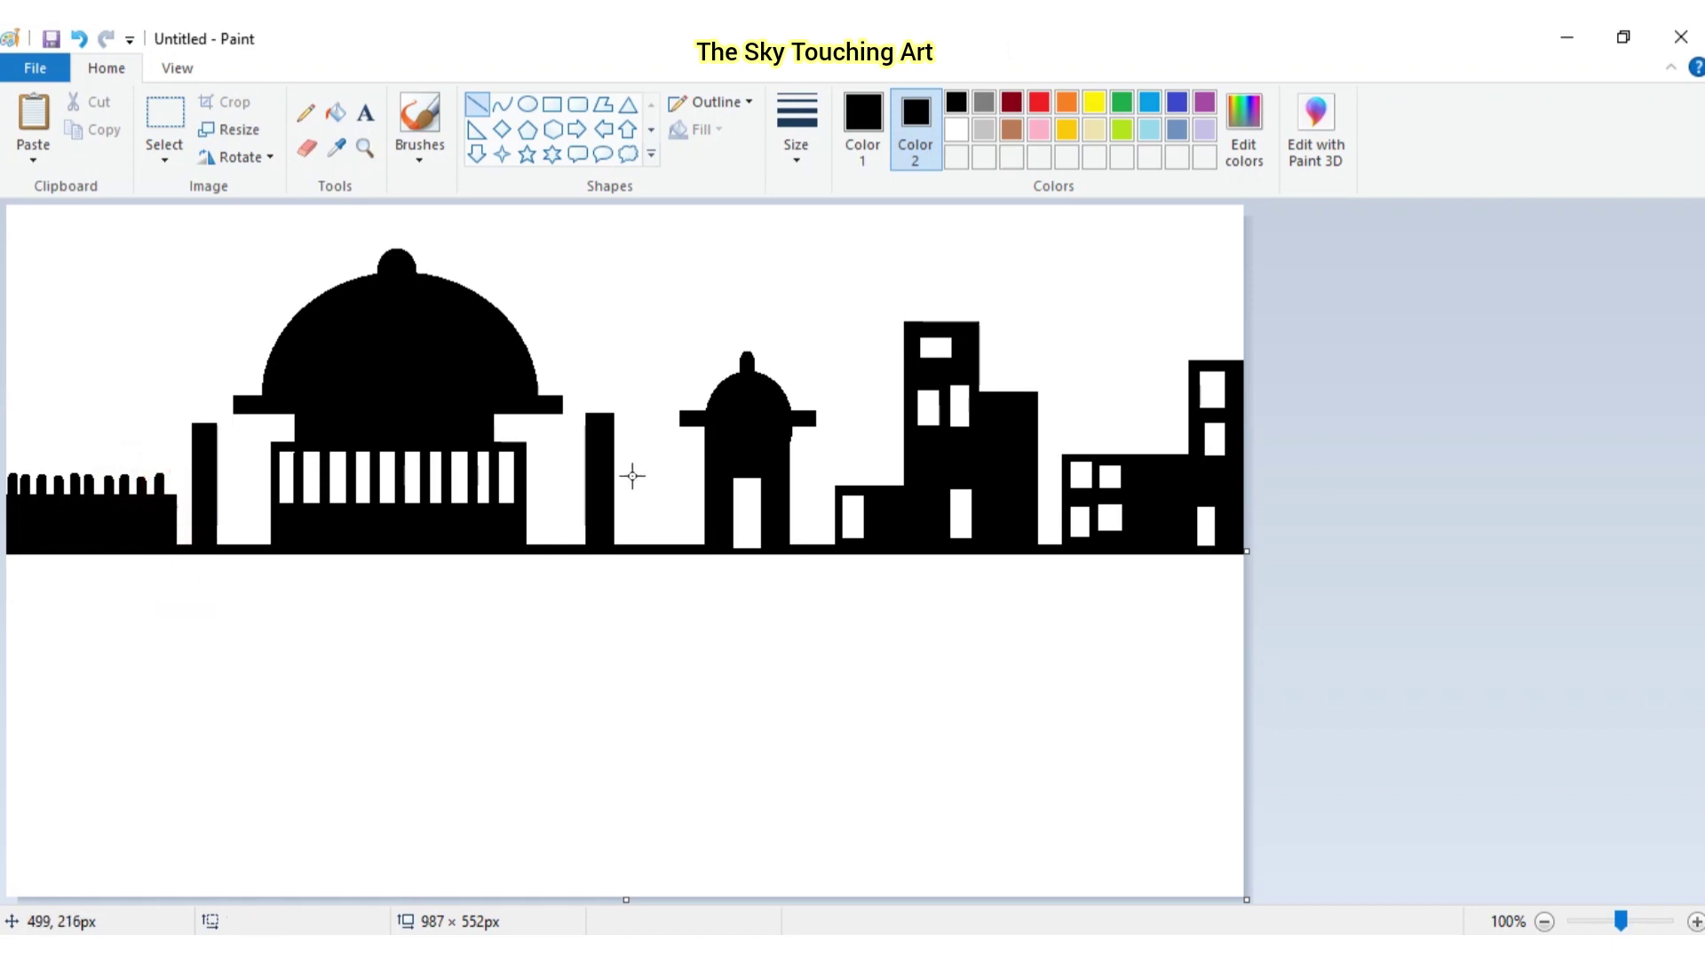
Top each of the two pillars flanking the wide domed building with a solid black triangular roof
left_click(628, 103)
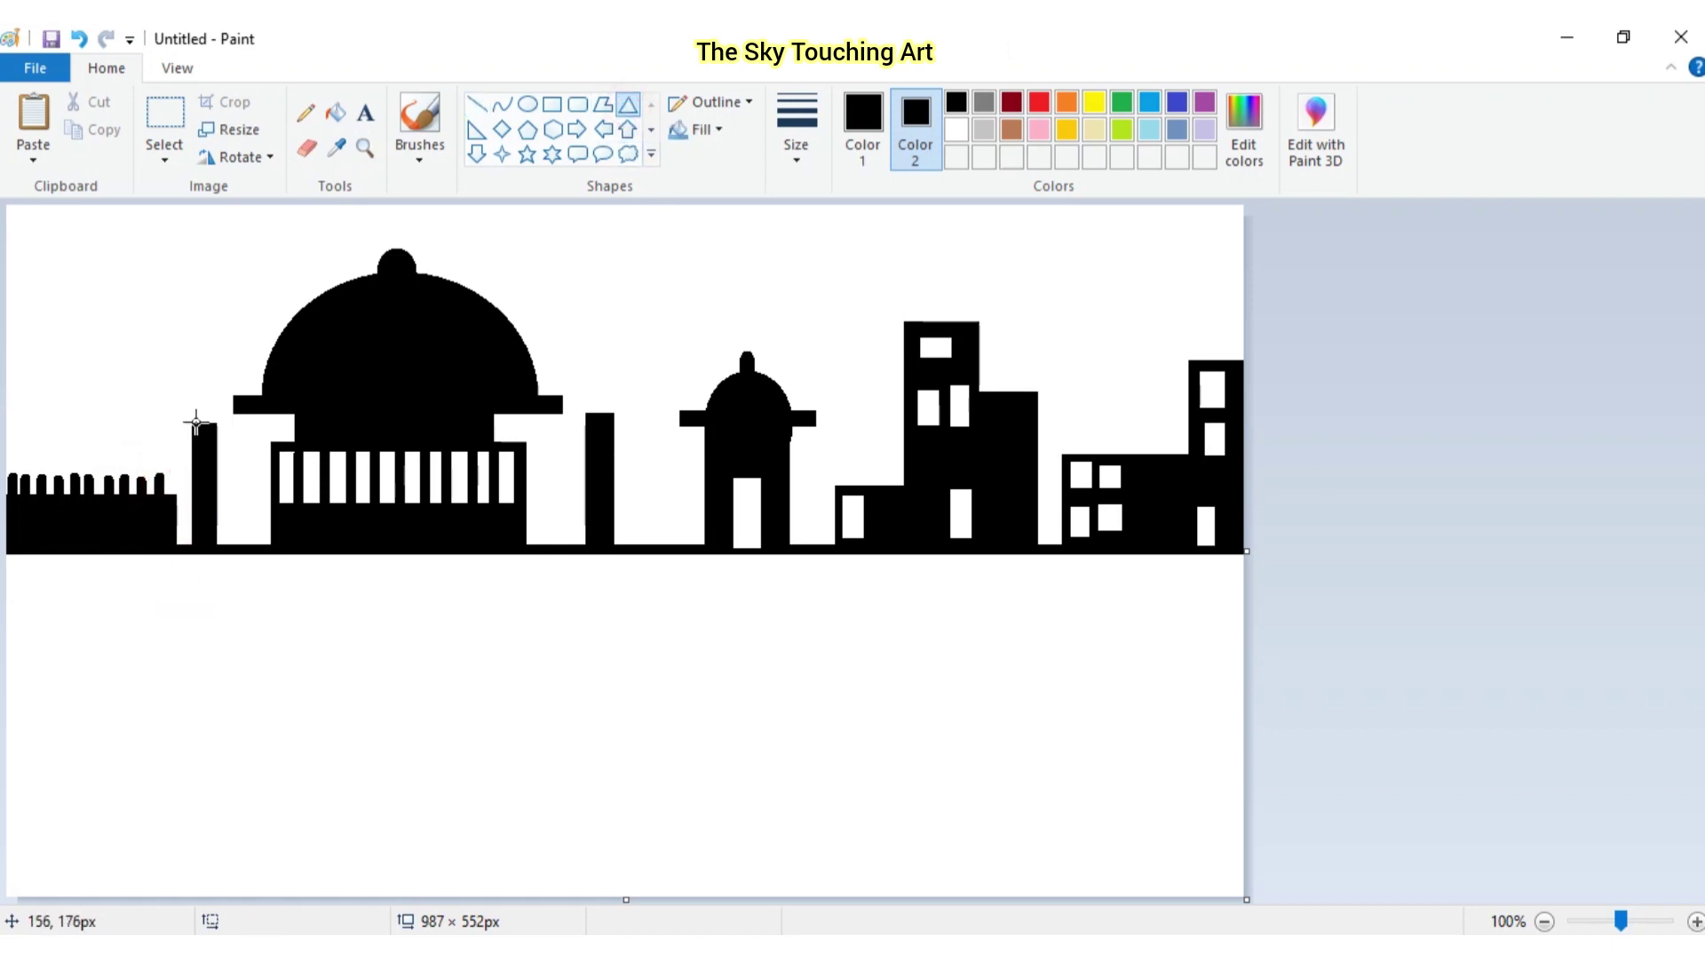
left_click_drag(174, 405, 205, 428)
left_click(361, 631)
left_click_drag(577, 400, 626, 452)
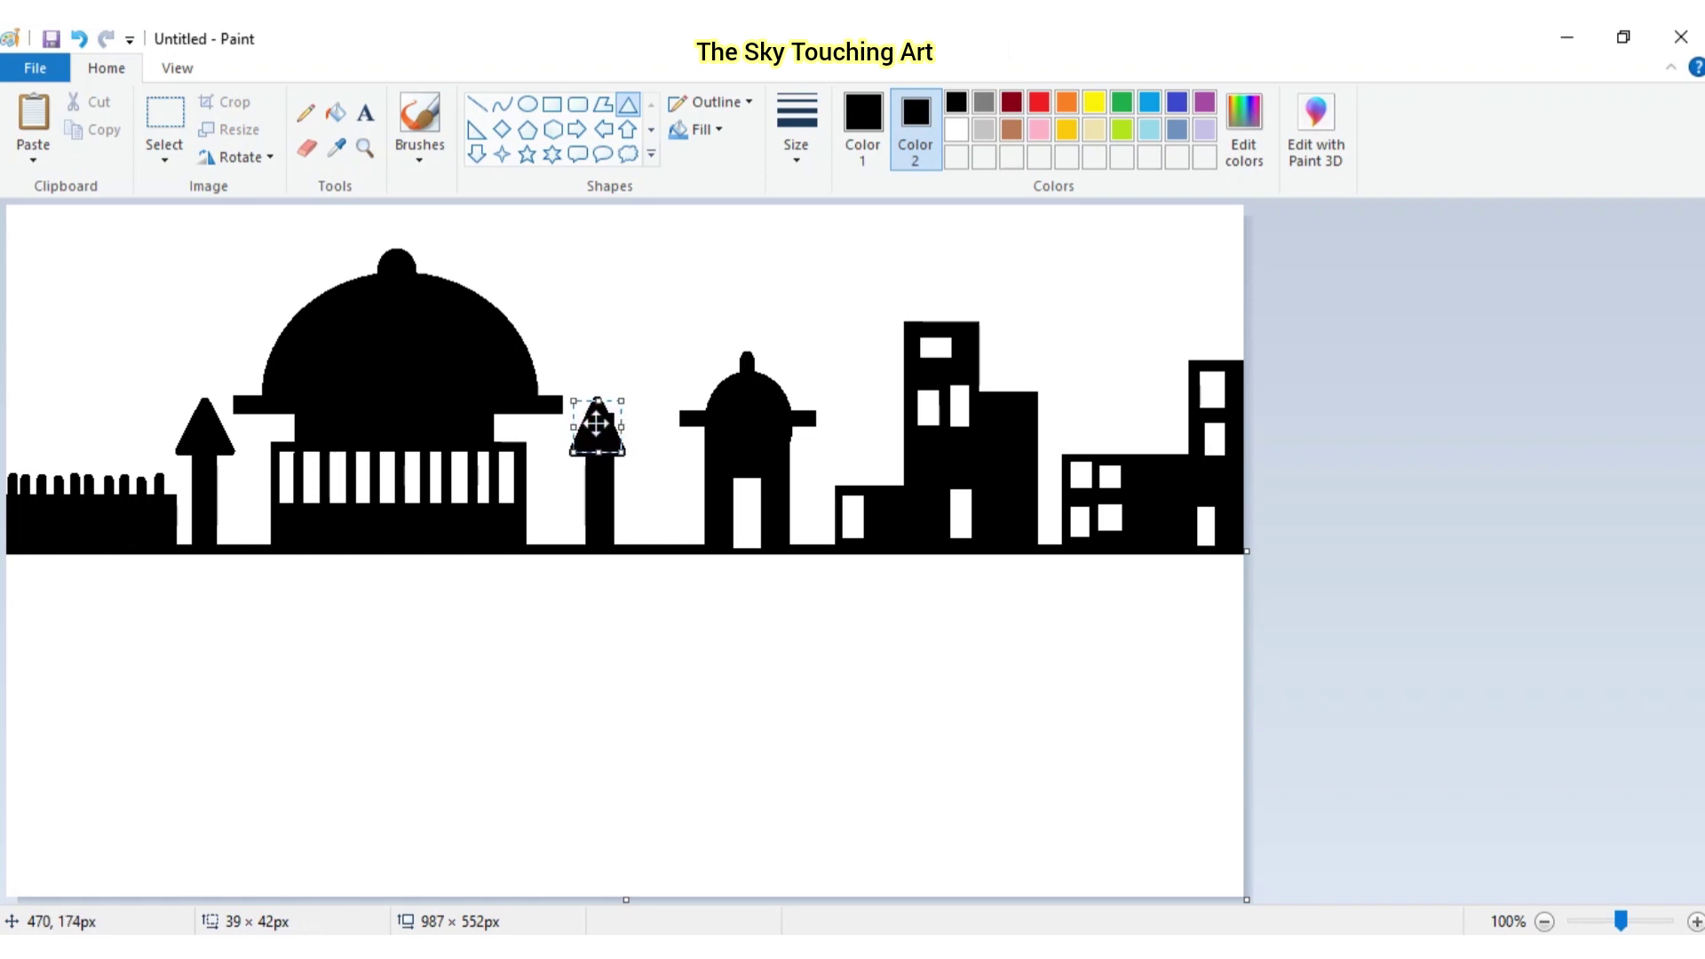
left_click(666, 647)
key("ctrl+z")
left_click_drag(599, 434, 629, 453)
left_click(623, 691)
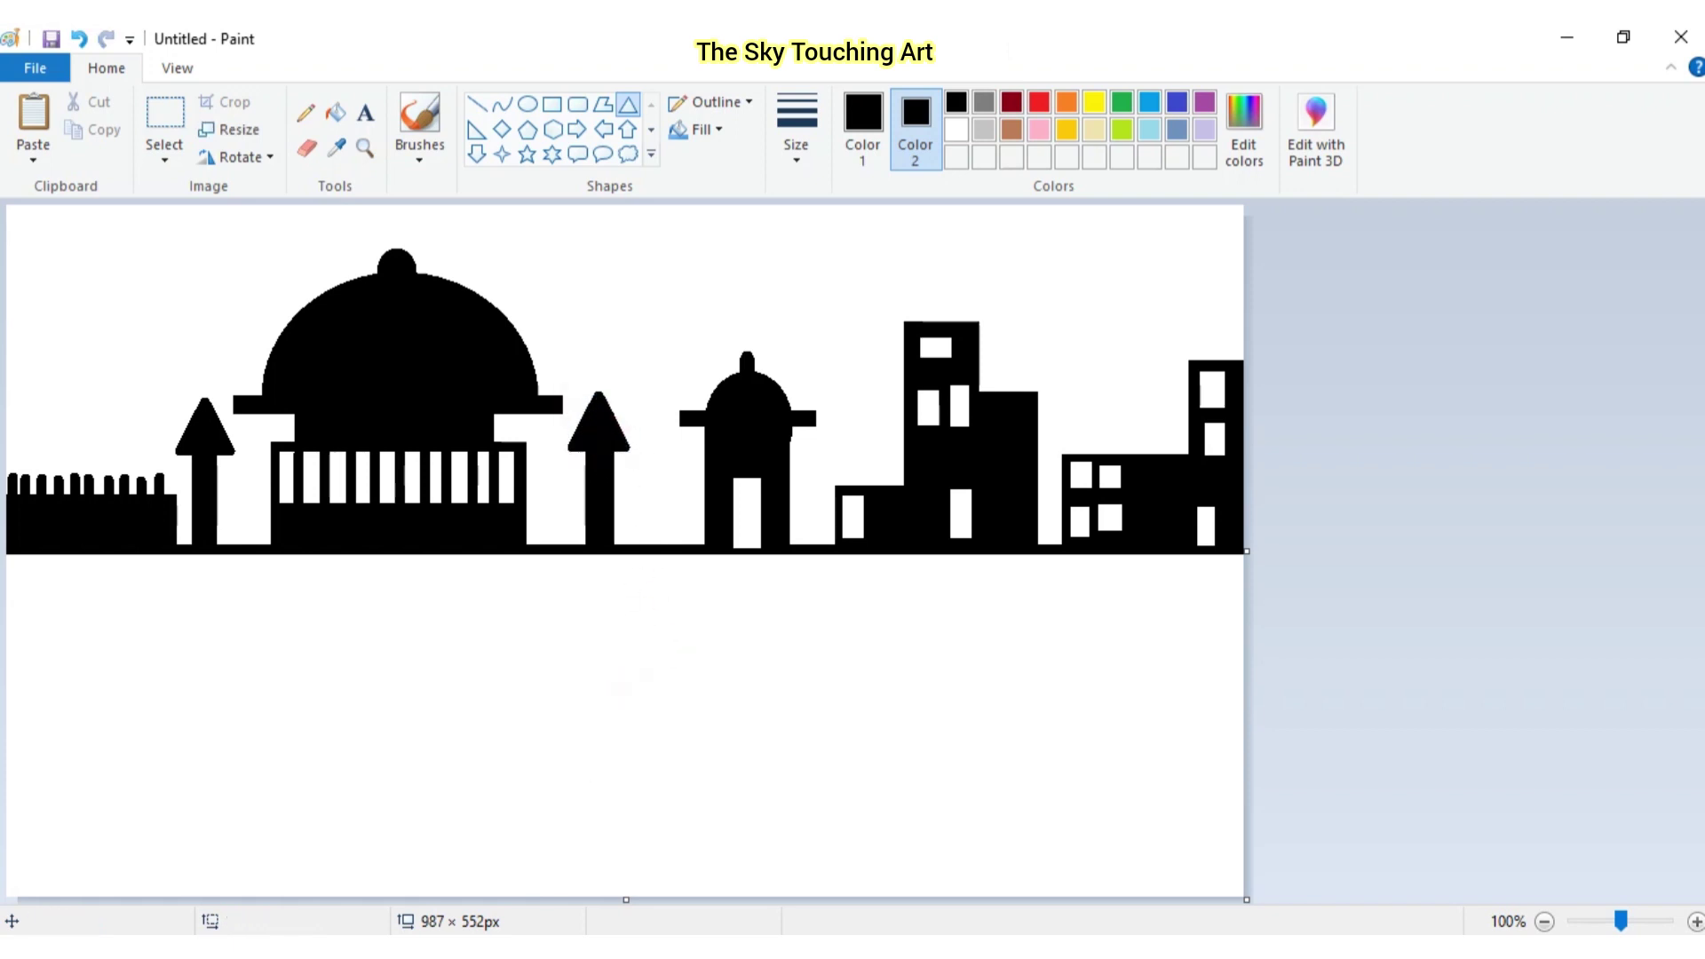
Draw a black railing with vertical bars between the small domed building and the neighbouring low building
left_click(476, 104)
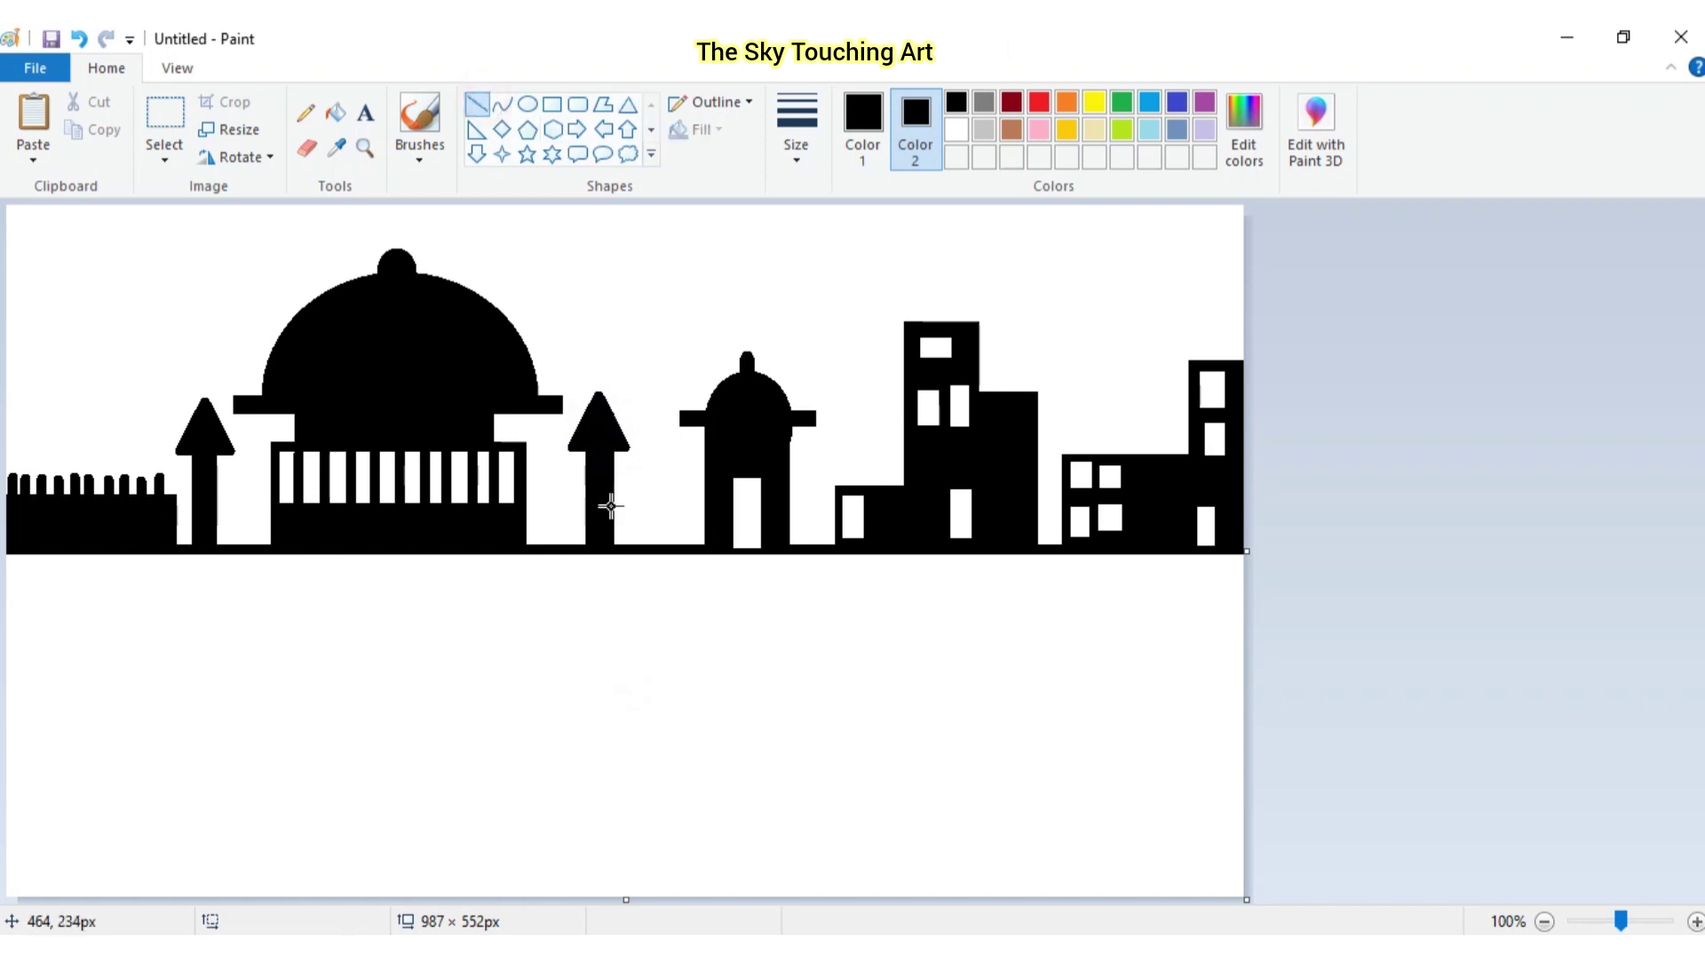
mouse_move(783, 514)
left_mouse_down()
mouse_move(843, 513)
mouse_move(797, 557)
mouse_move(825, 543)
left_mouse_up()
left_click(836, 675)
left_click(874, 678)
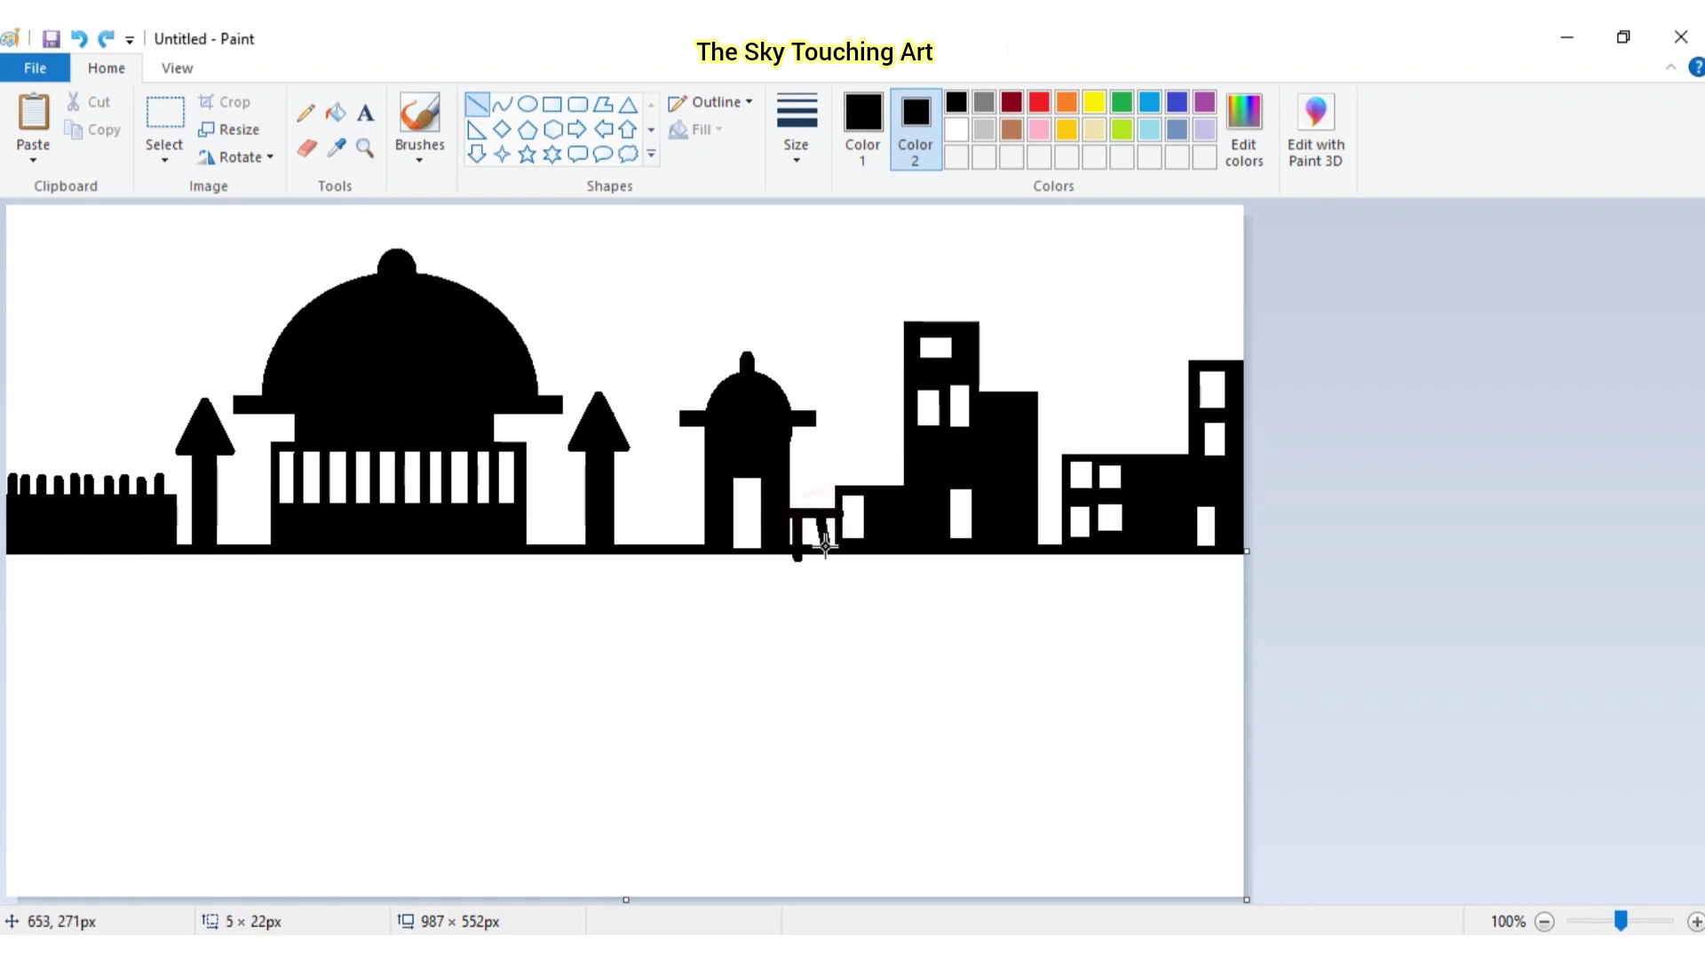
left_click(920, 698)
Draw a black railing with evenly spaced vertical bars from the second pillar to the small domed building
mouse_move(603, 510)
left_mouse_down()
mouse_move(711, 511)
mouse_move(620, 541)
mouse_move(699, 543)
left_mouse_up()
left_click(666, 647)
left_click(648, 648)
left_click(659, 654)
left_click(681, 655)
left_click(689, 662)
left_click(719, 662)
left_click_drag(698, 526, 699, 510)
left_click(731, 694)
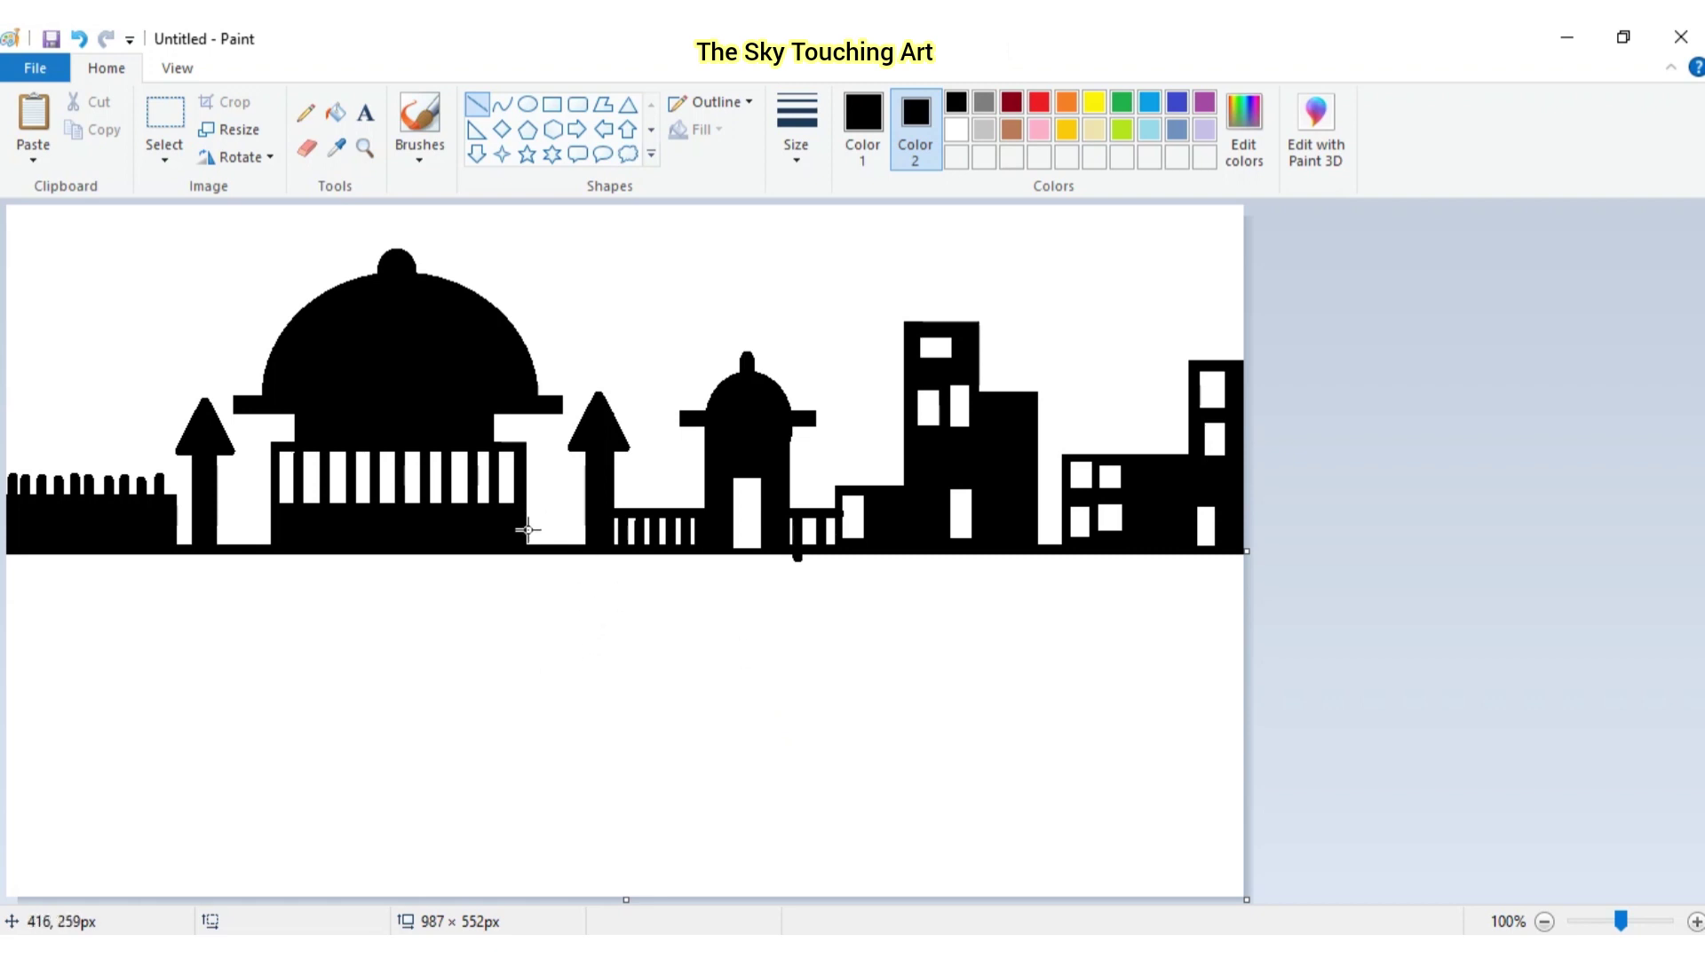
Thicken the ground line with black horizontal lines on both sides of the large domed building
left_click_drag(525, 543, 591, 542)
left_click(565, 685)
left_click_drag(178, 541, 270, 539)
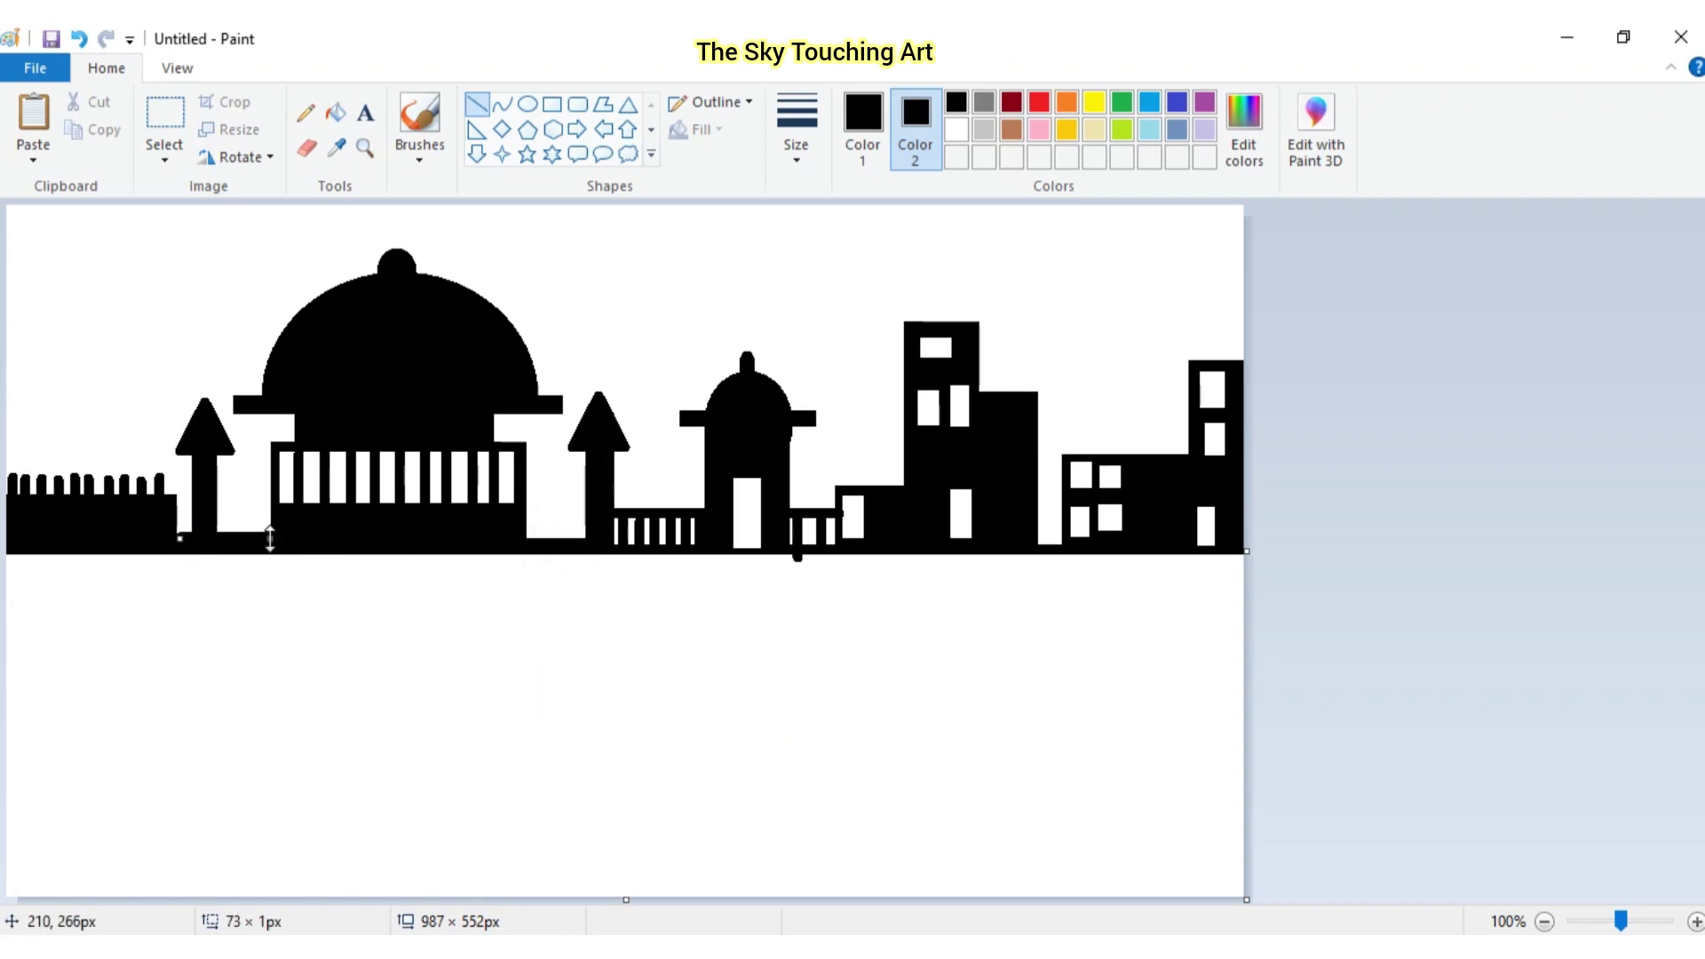
left_click(279, 620)
Cover the stray stub below the ground line with a white line about 35 px long and reset the drawing colour to black
left_click(957, 130)
left_click_drag(778, 564, 822, 565)
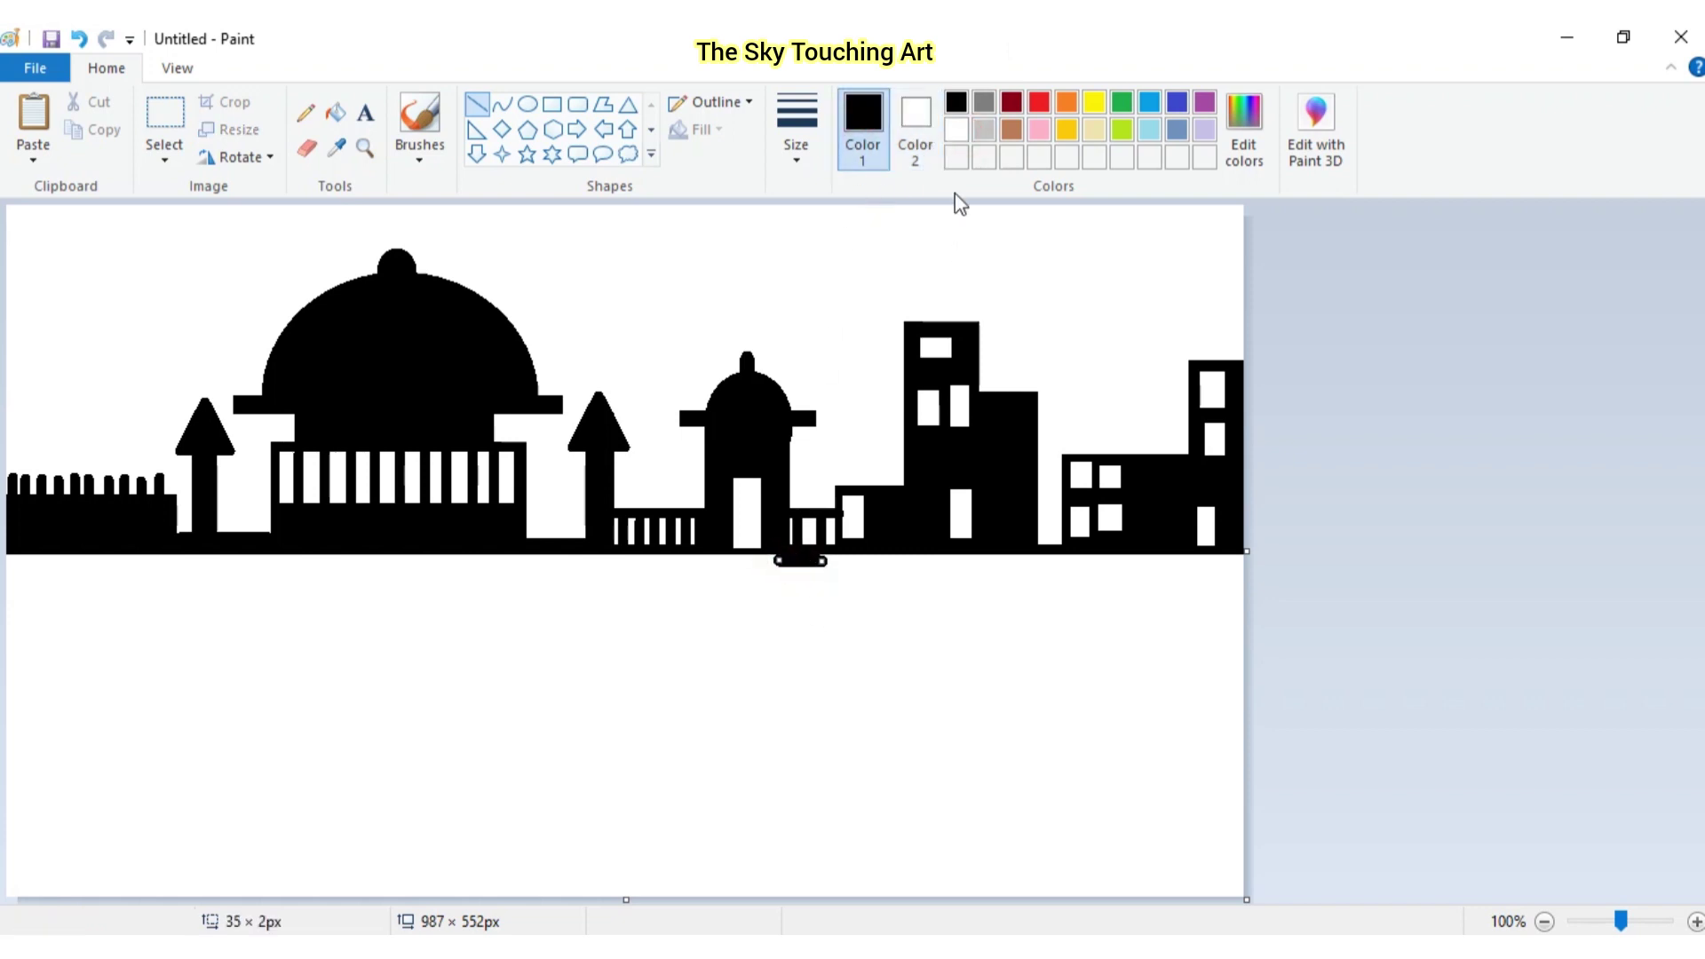
left_click(956, 129)
left_click(960, 102)
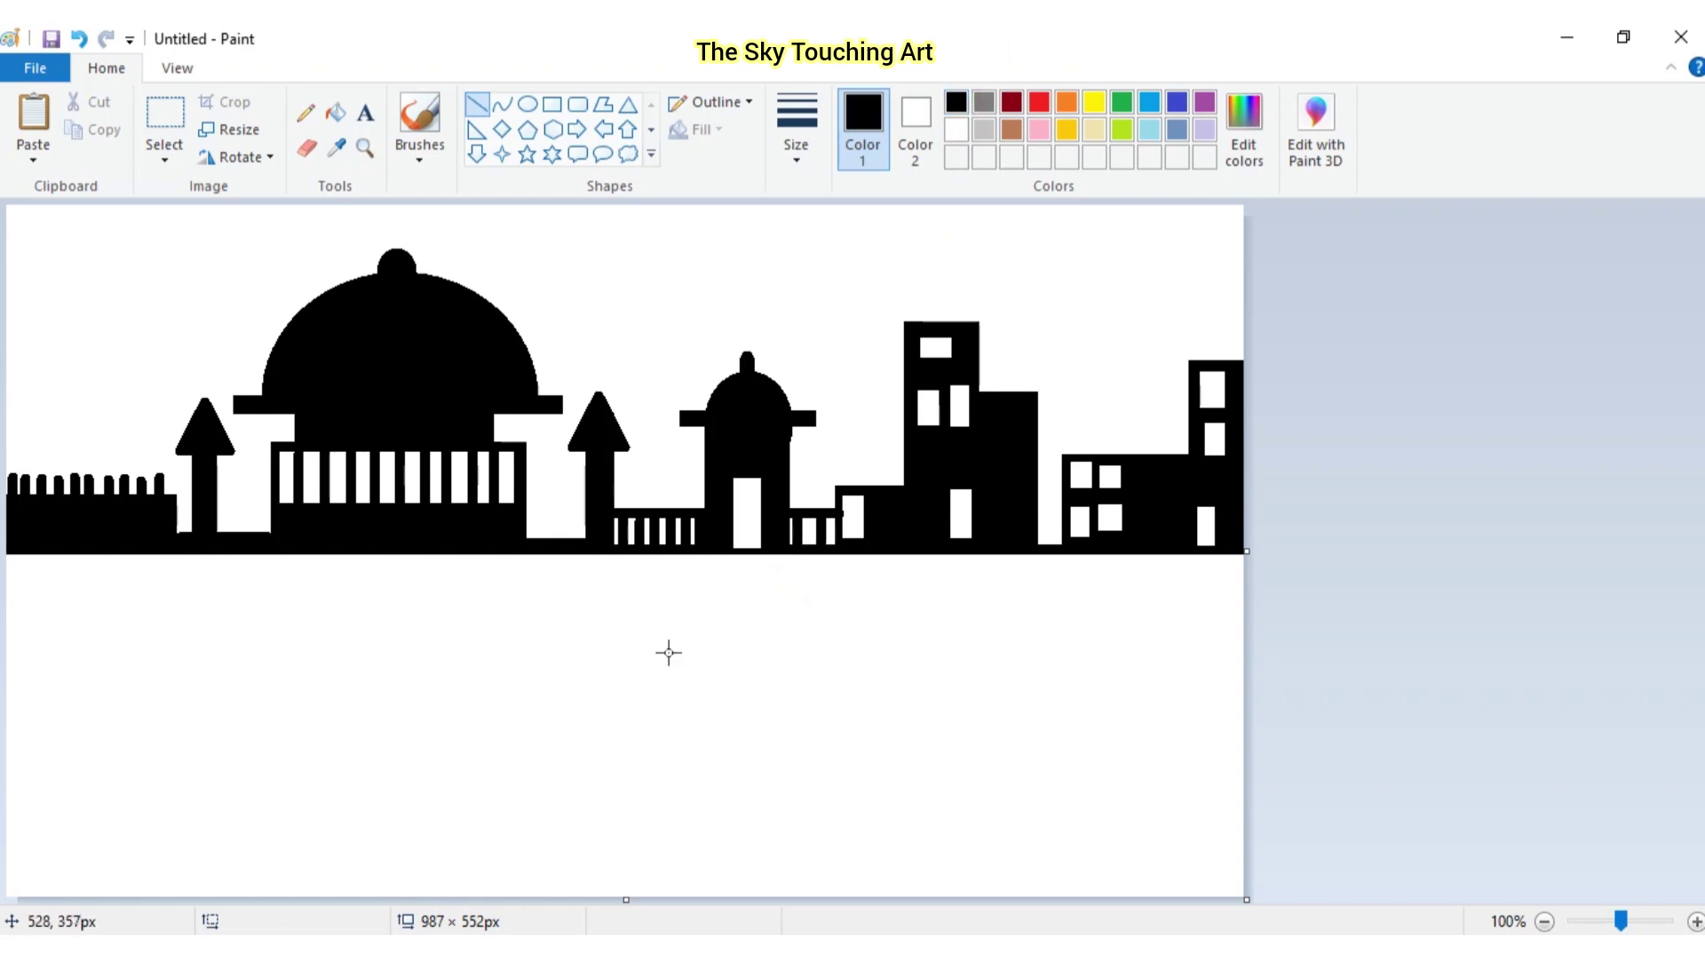
Select the entire skyline picture and cut it from the canvas
left_click(175, 157)
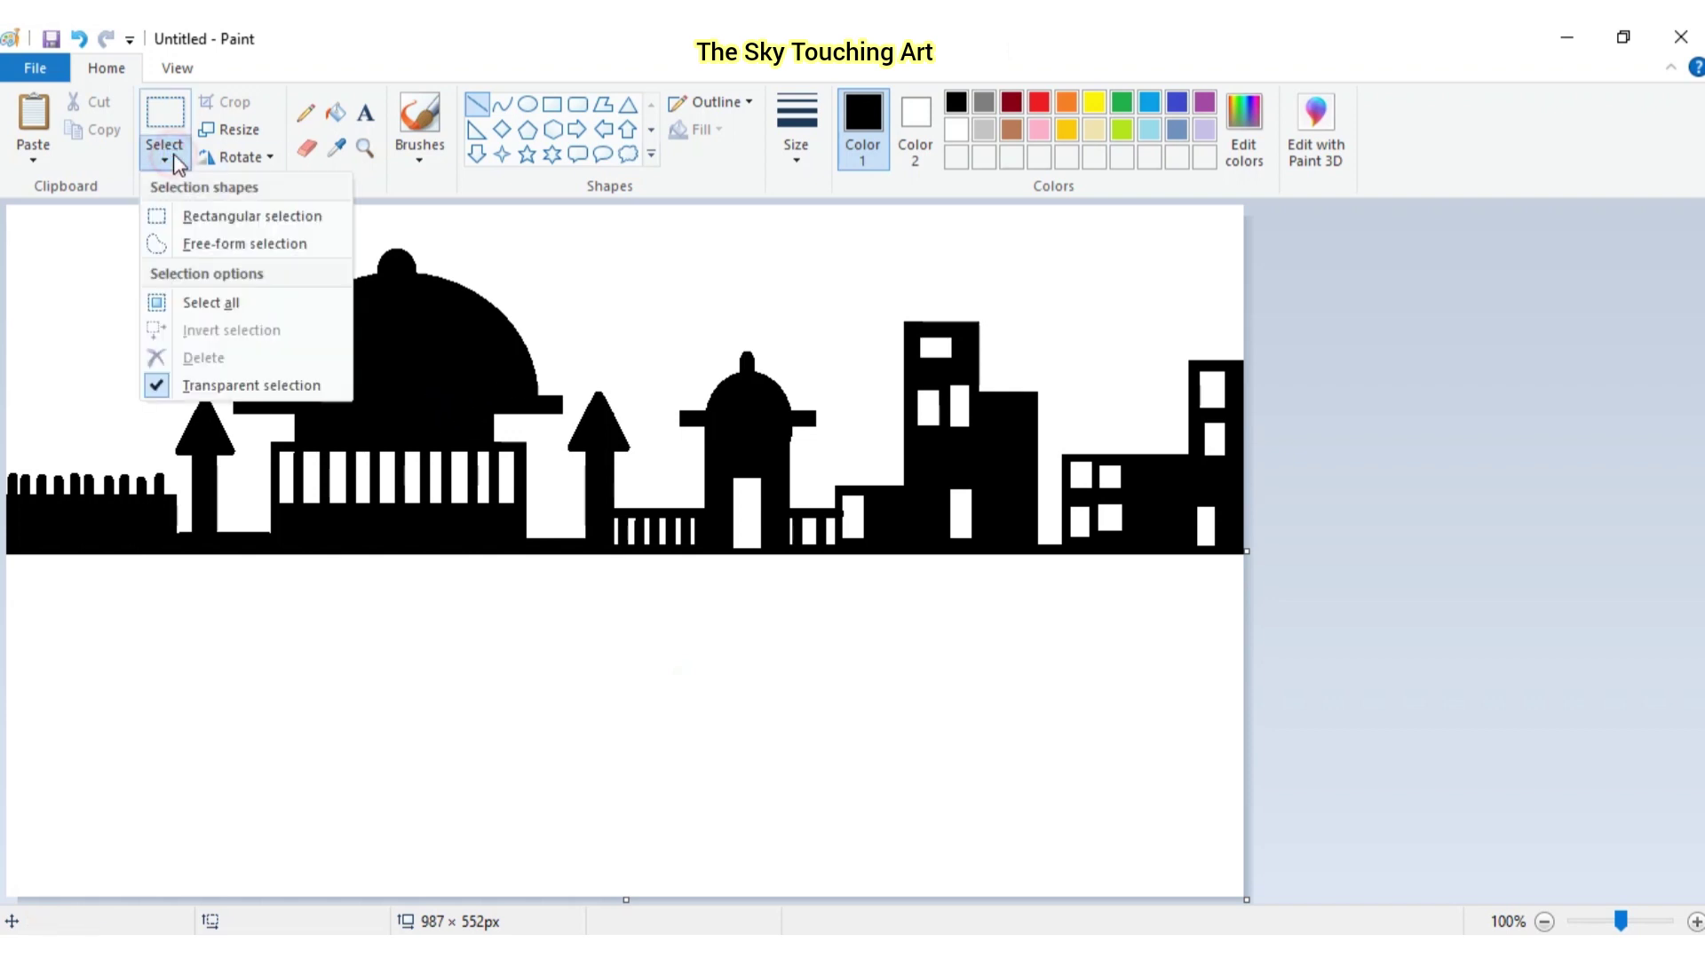
left_click(190, 301)
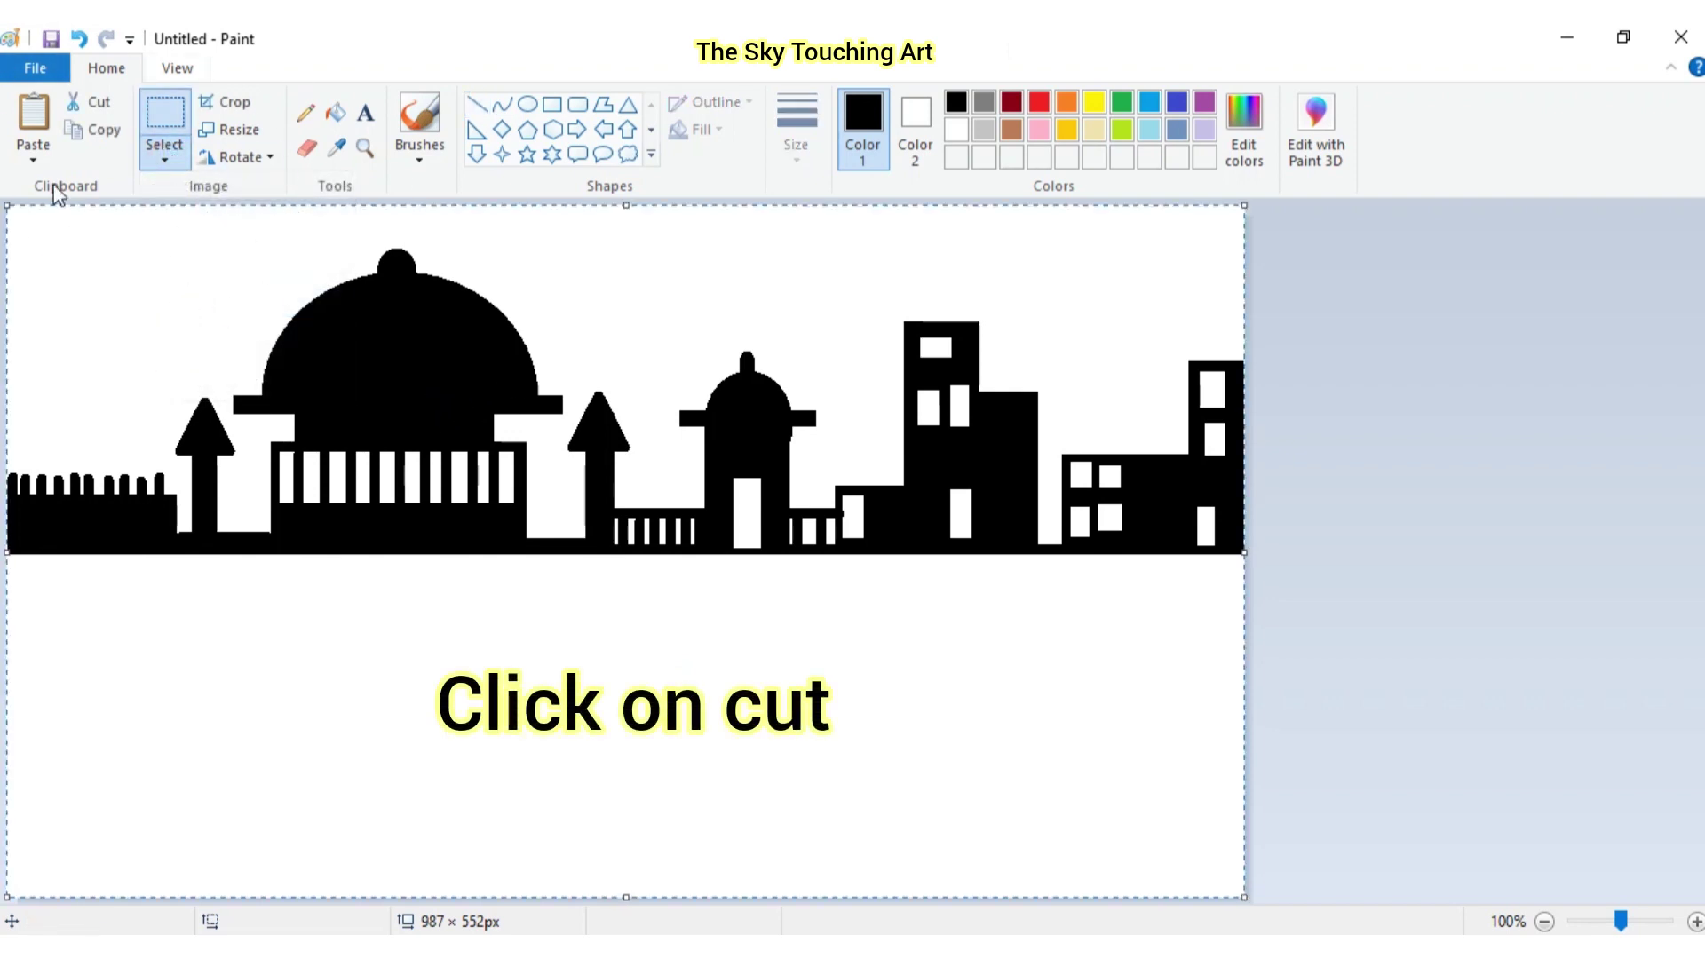
left_click(99, 103)
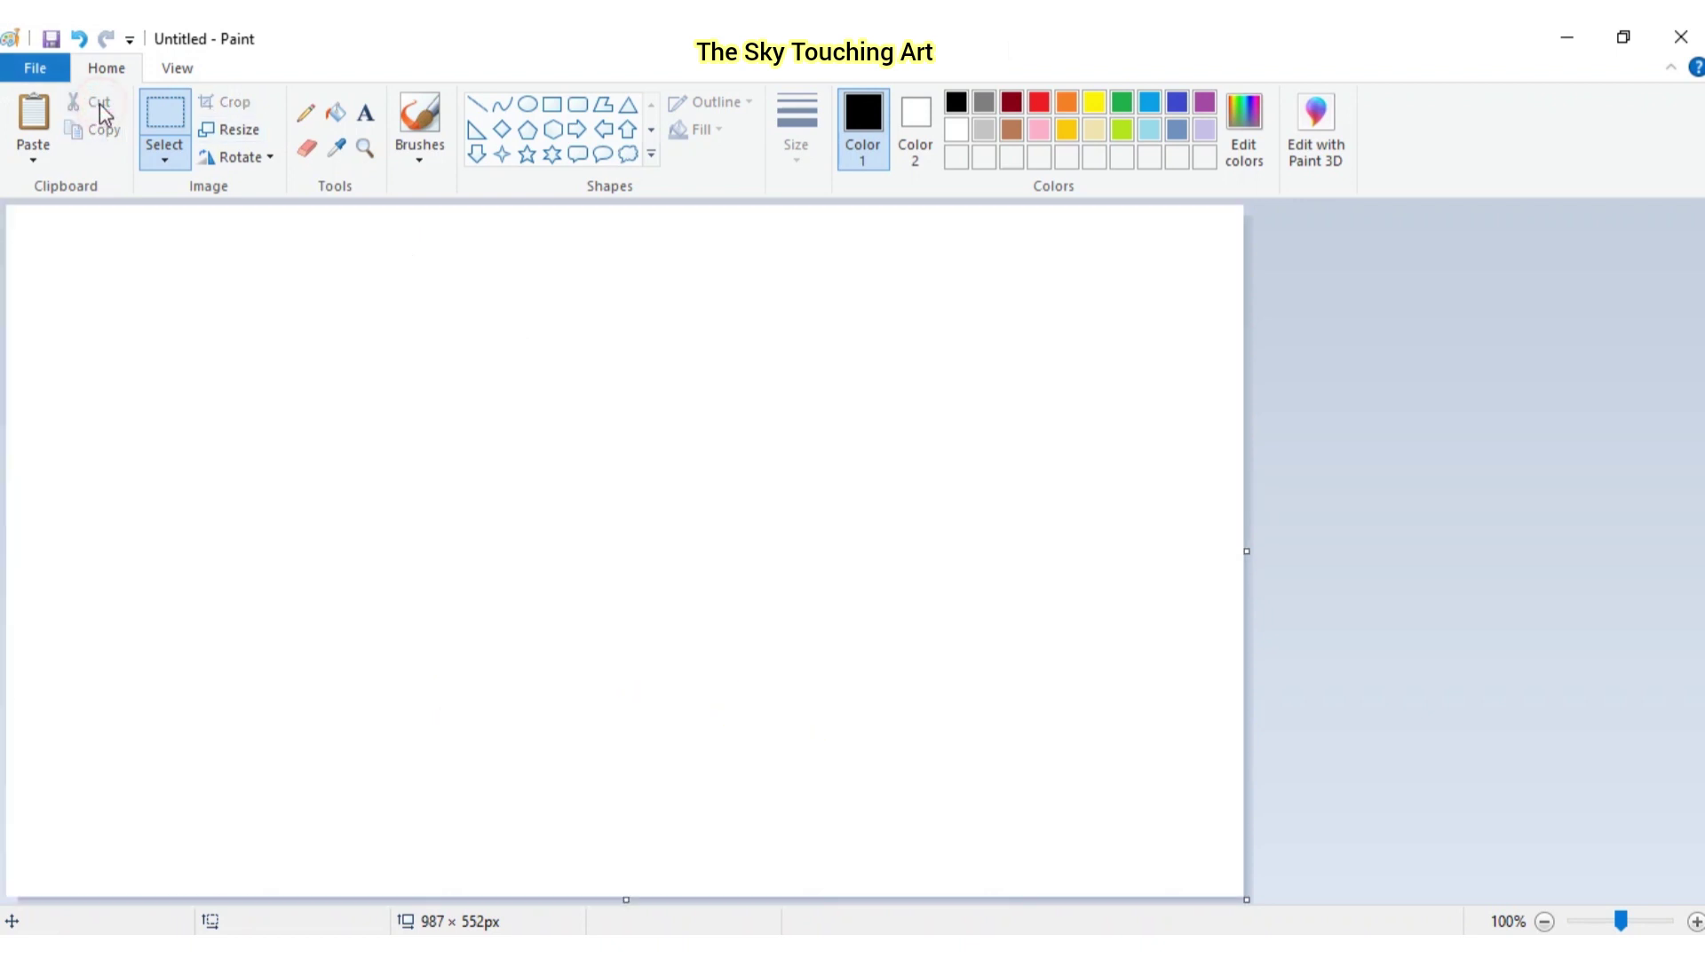
Draw a diagonal line about 977 × 549 px across the canvas, recolour it yellow and fill the area below it with yellow
left_click(477, 103)
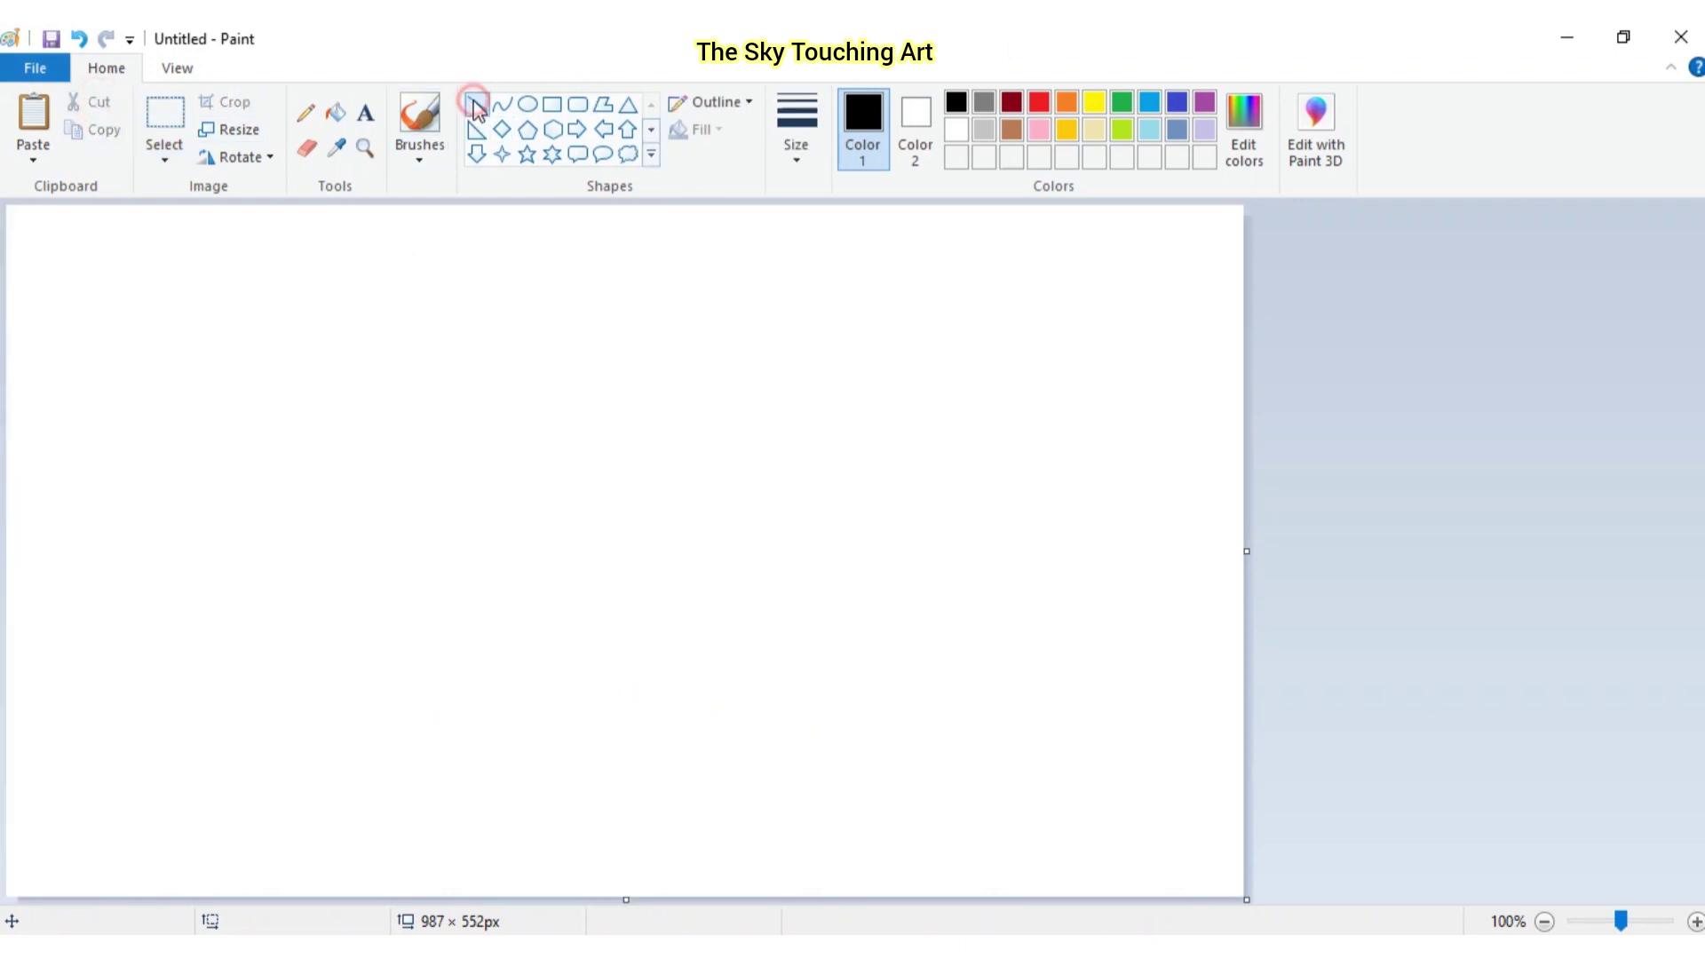
mouse_move(9, 216)
left_mouse_down()
mouse_move(46, 285)
mouse_move(1232, 902)
left_mouse_up()
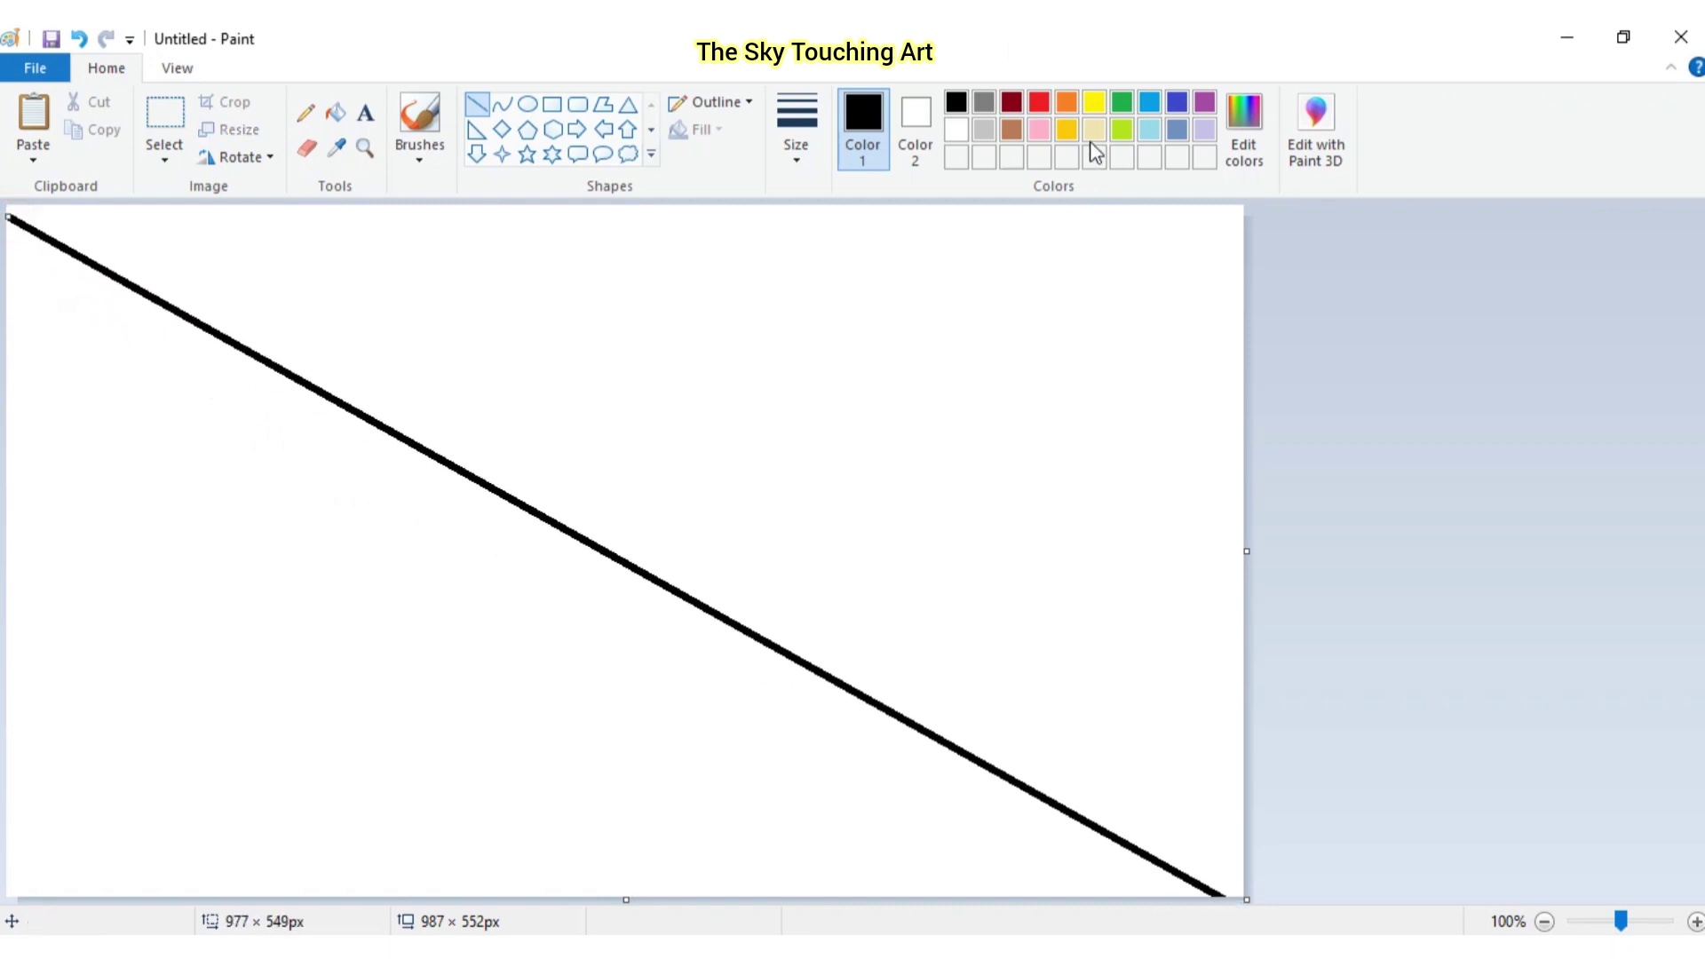
left_click(1094, 103)
left_click(337, 116)
left_click(328, 452)
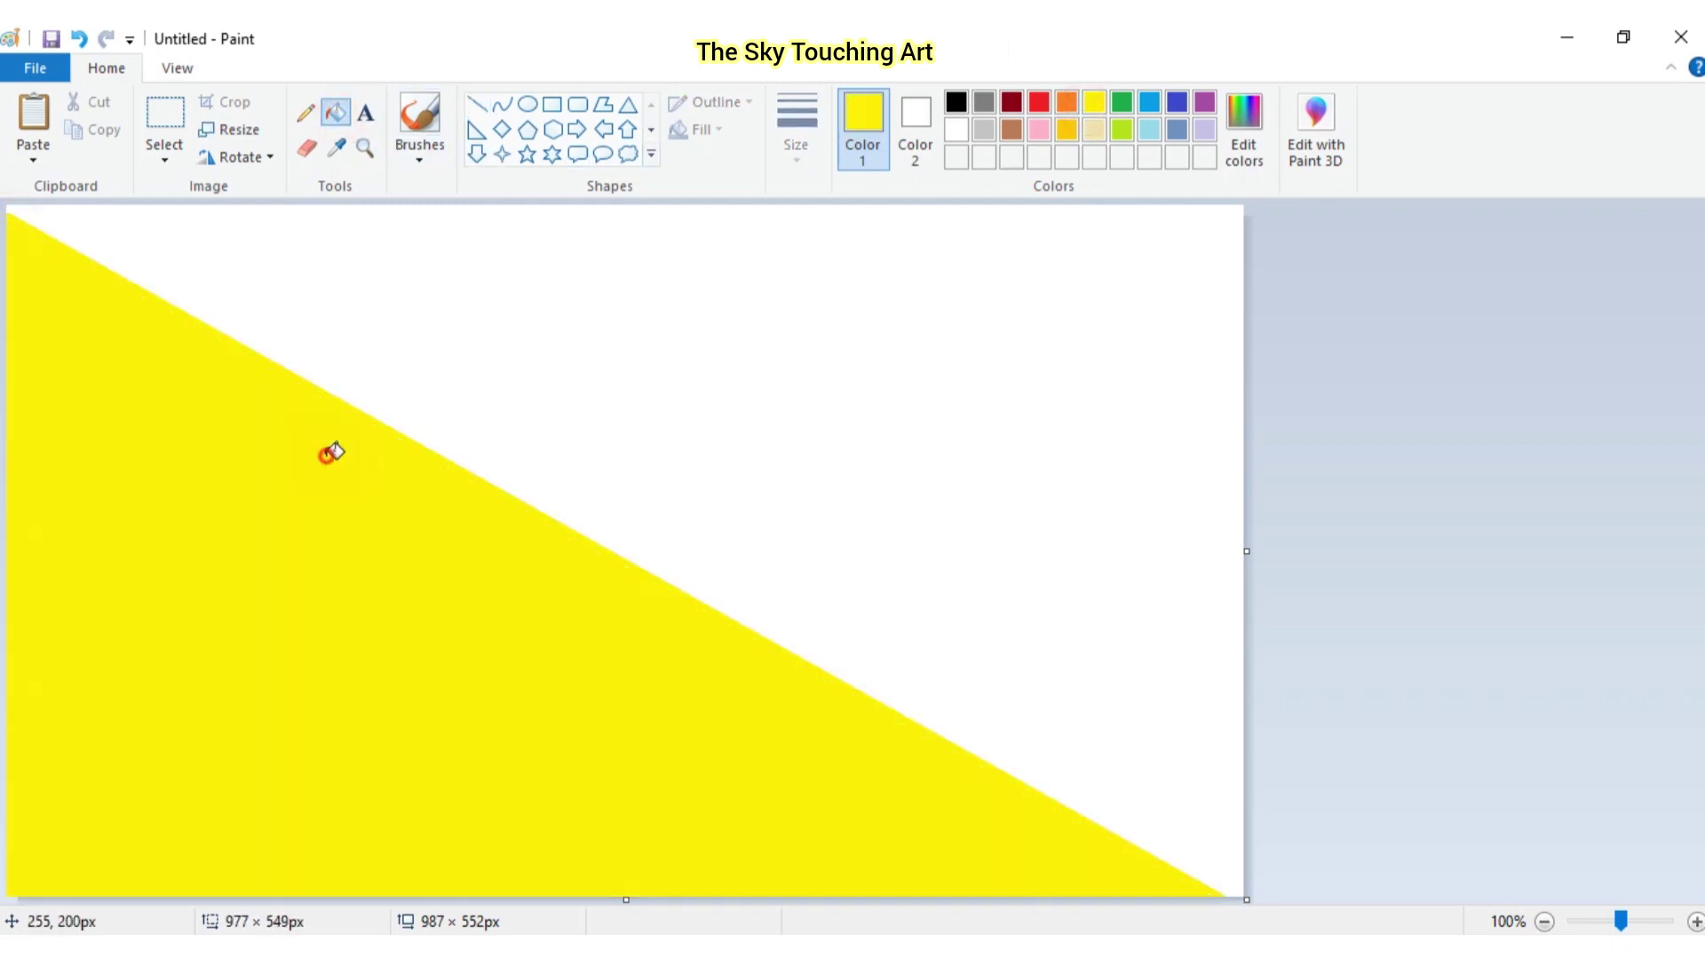
Draw an orange diagonal line about 317 × 212 px across the canvas's upper-right corner and fill the middle band with orange
left_click(476, 105)
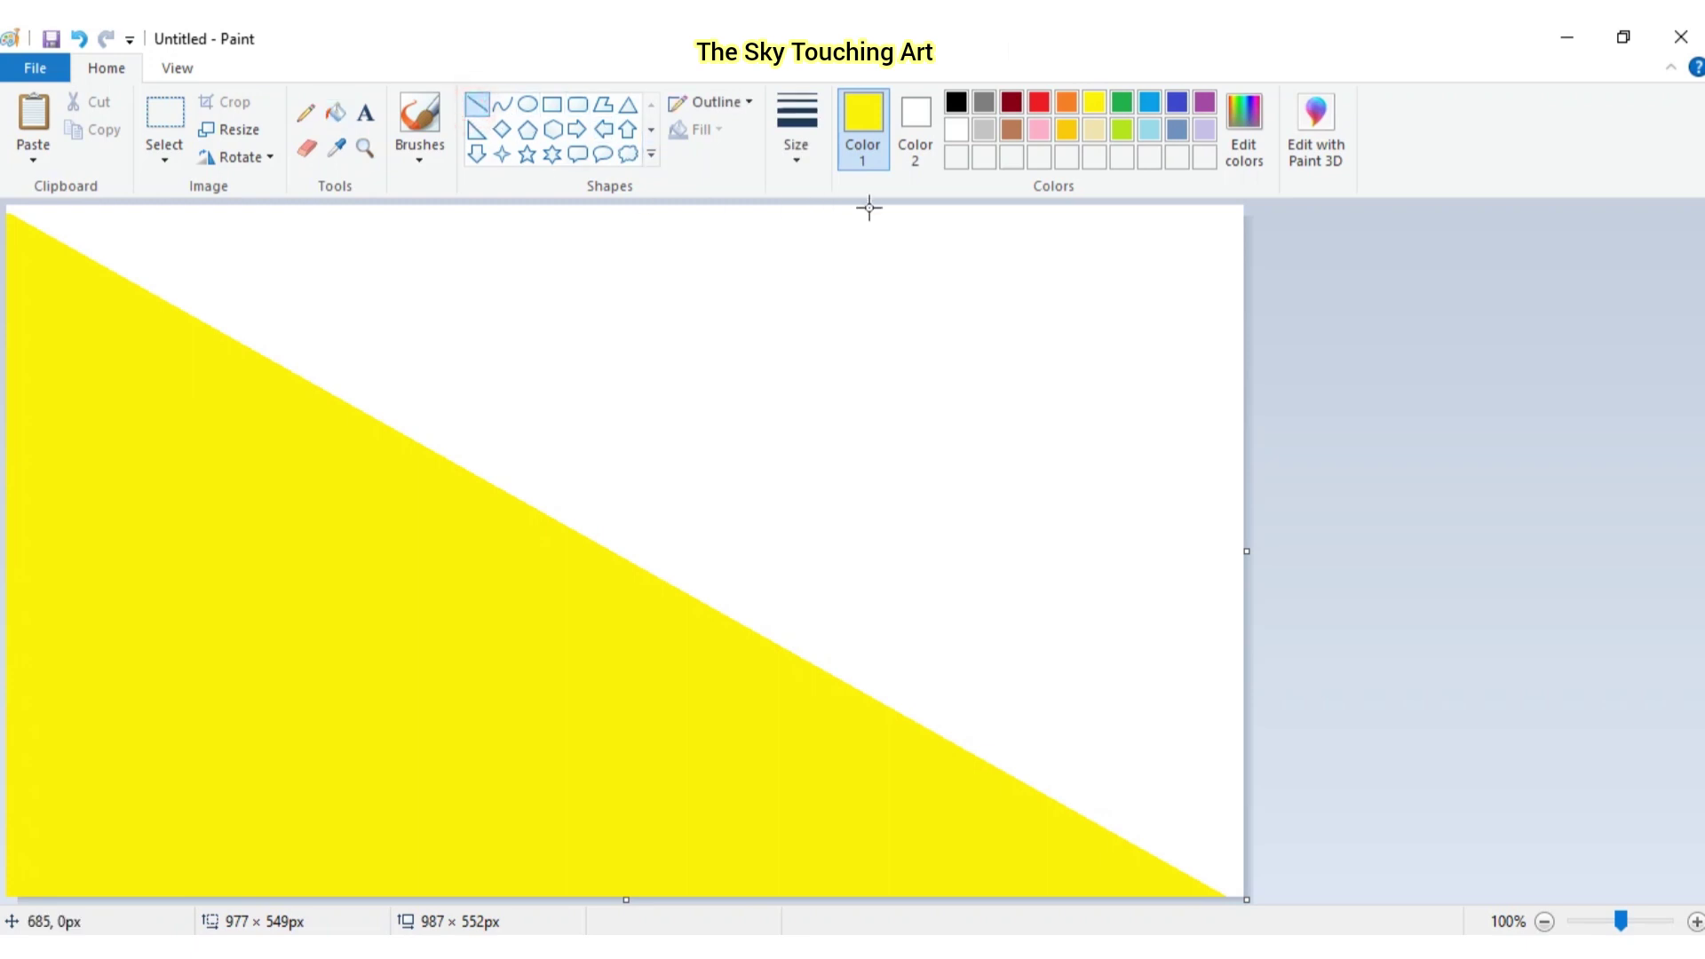
left_click_drag(967, 210, 1294, 468)
left_click_drag(967, 210, 898, 205)
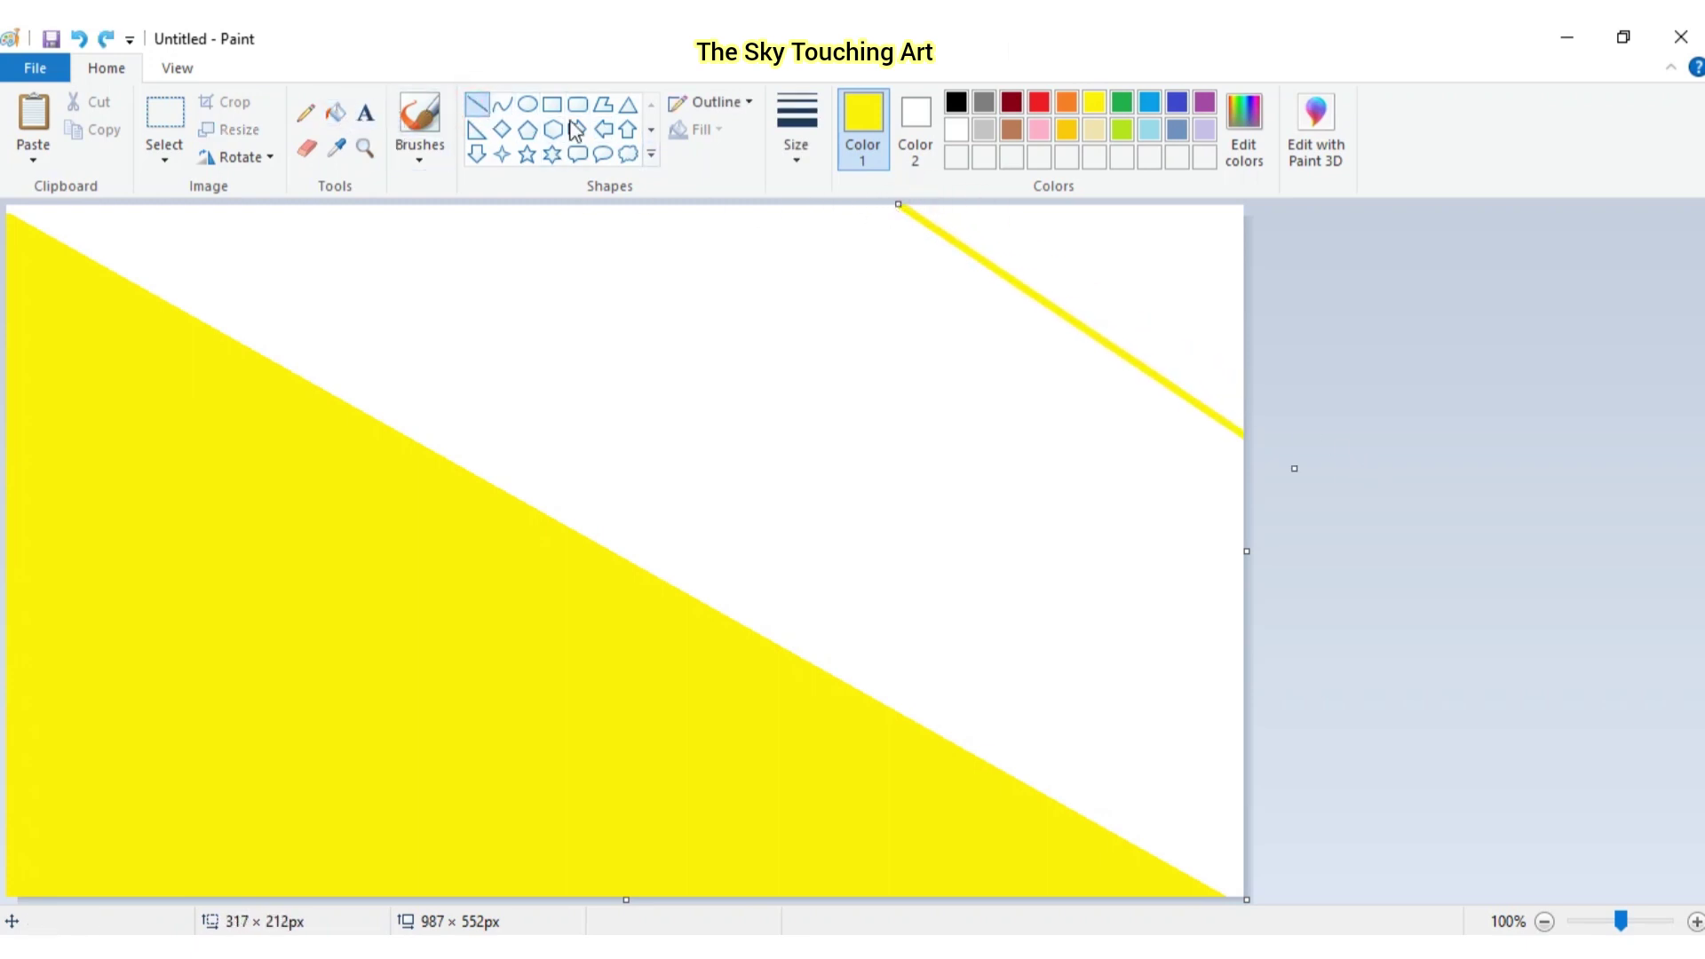
left_click(1064, 111)
left_click(818, 282)
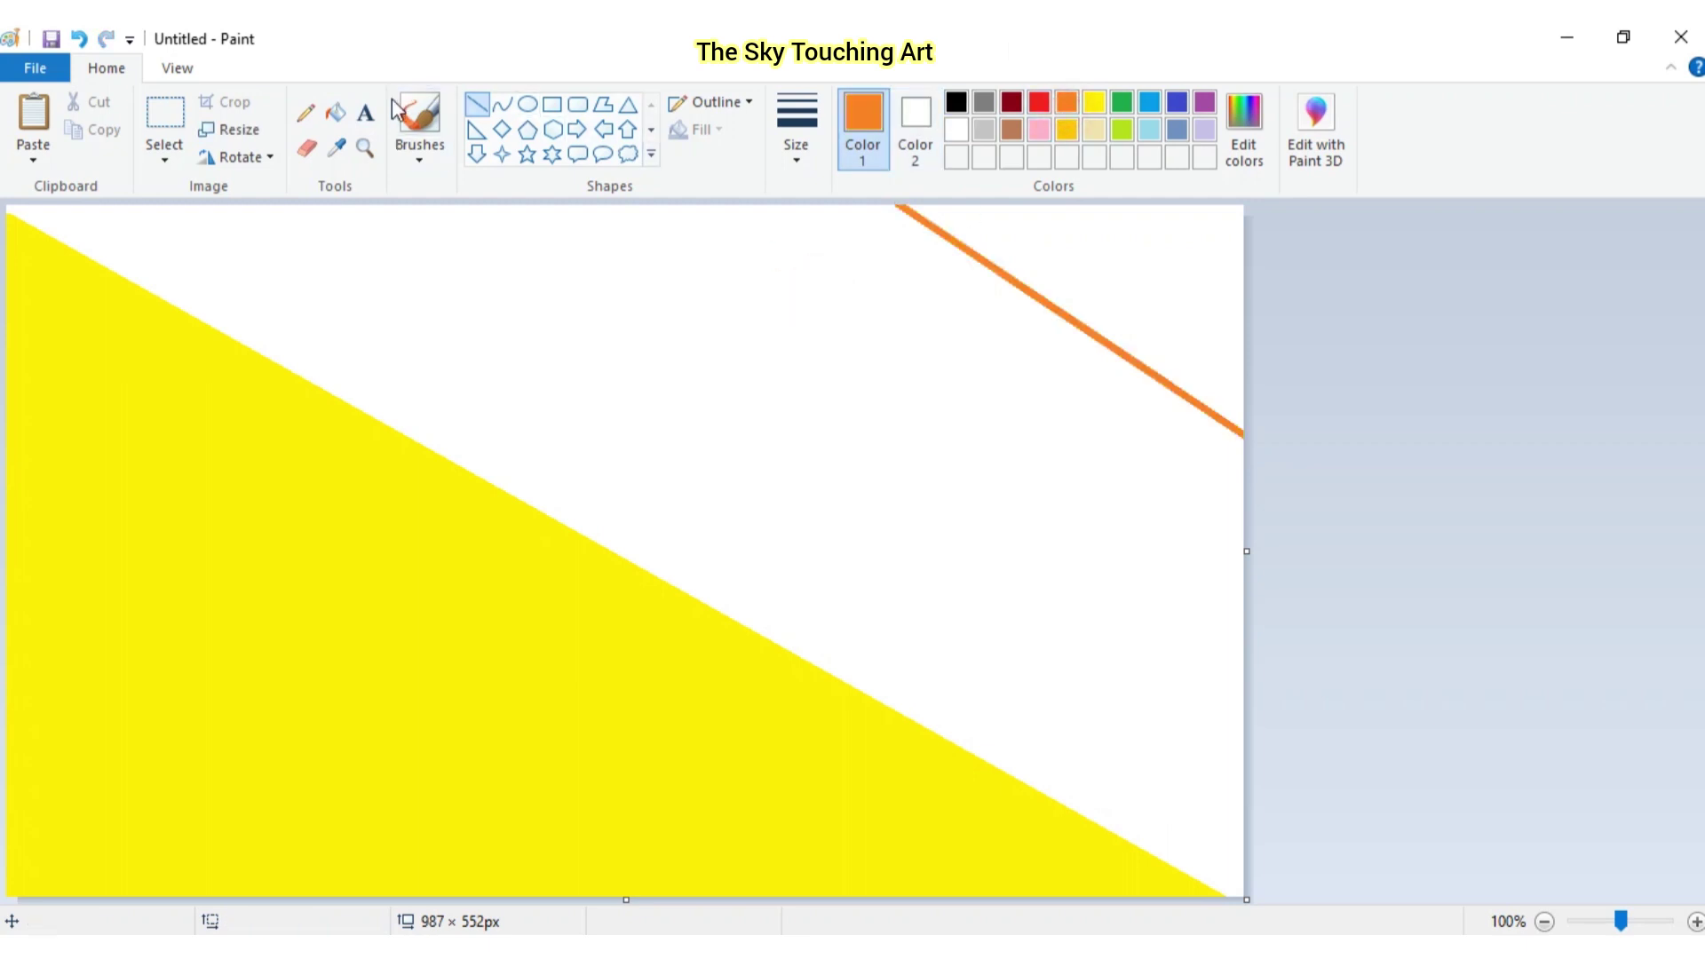
left_click(337, 109)
left_click(417, 305)
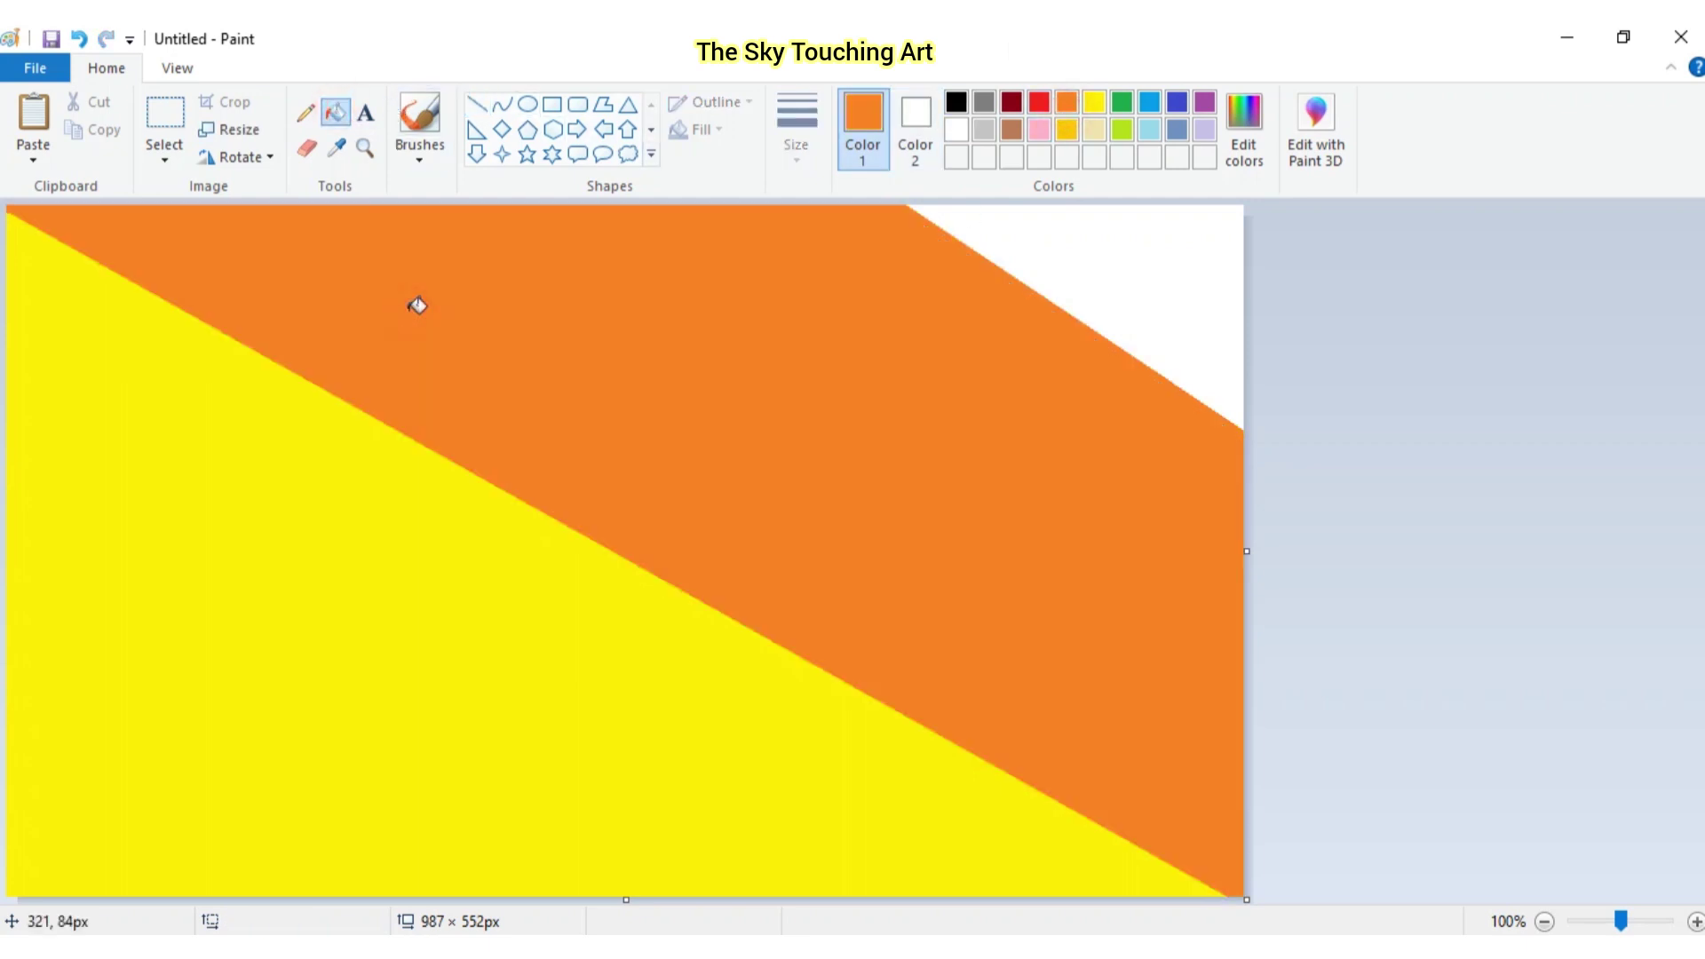
Mix a custom orange-red with red 255, green 60, blue 11 and fill the remaining white corner with it
left_click(1039, 103)
left_click(1244, 142)
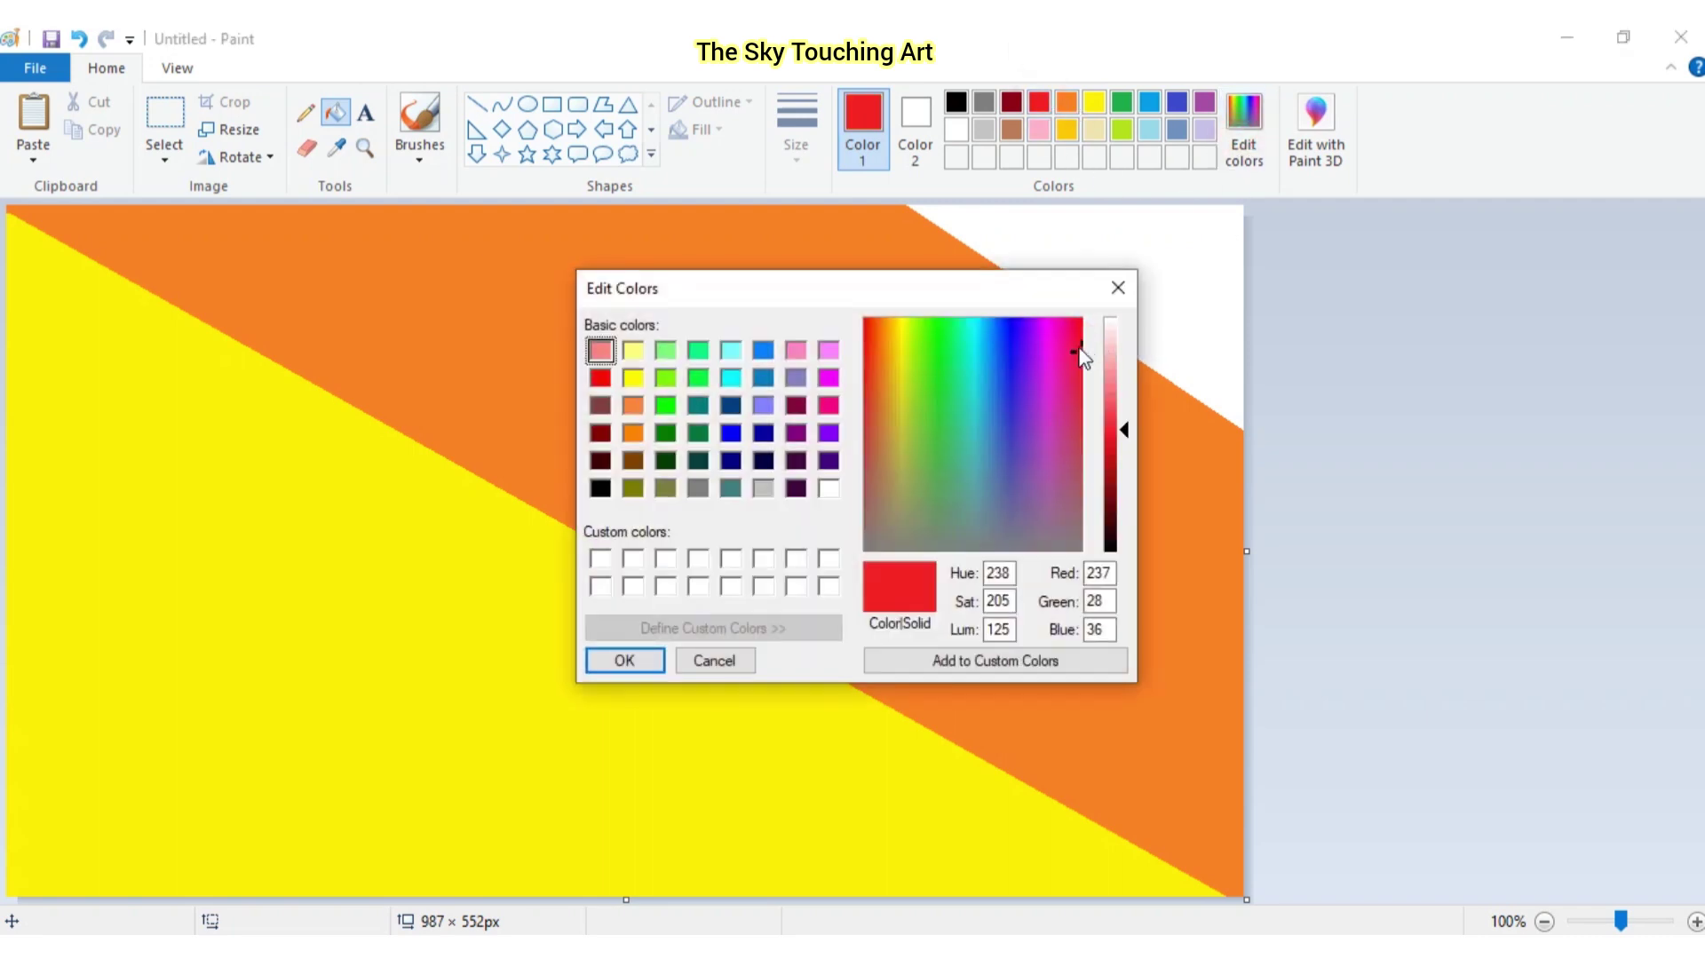
left_click_drag(879, 334, 872, 318)
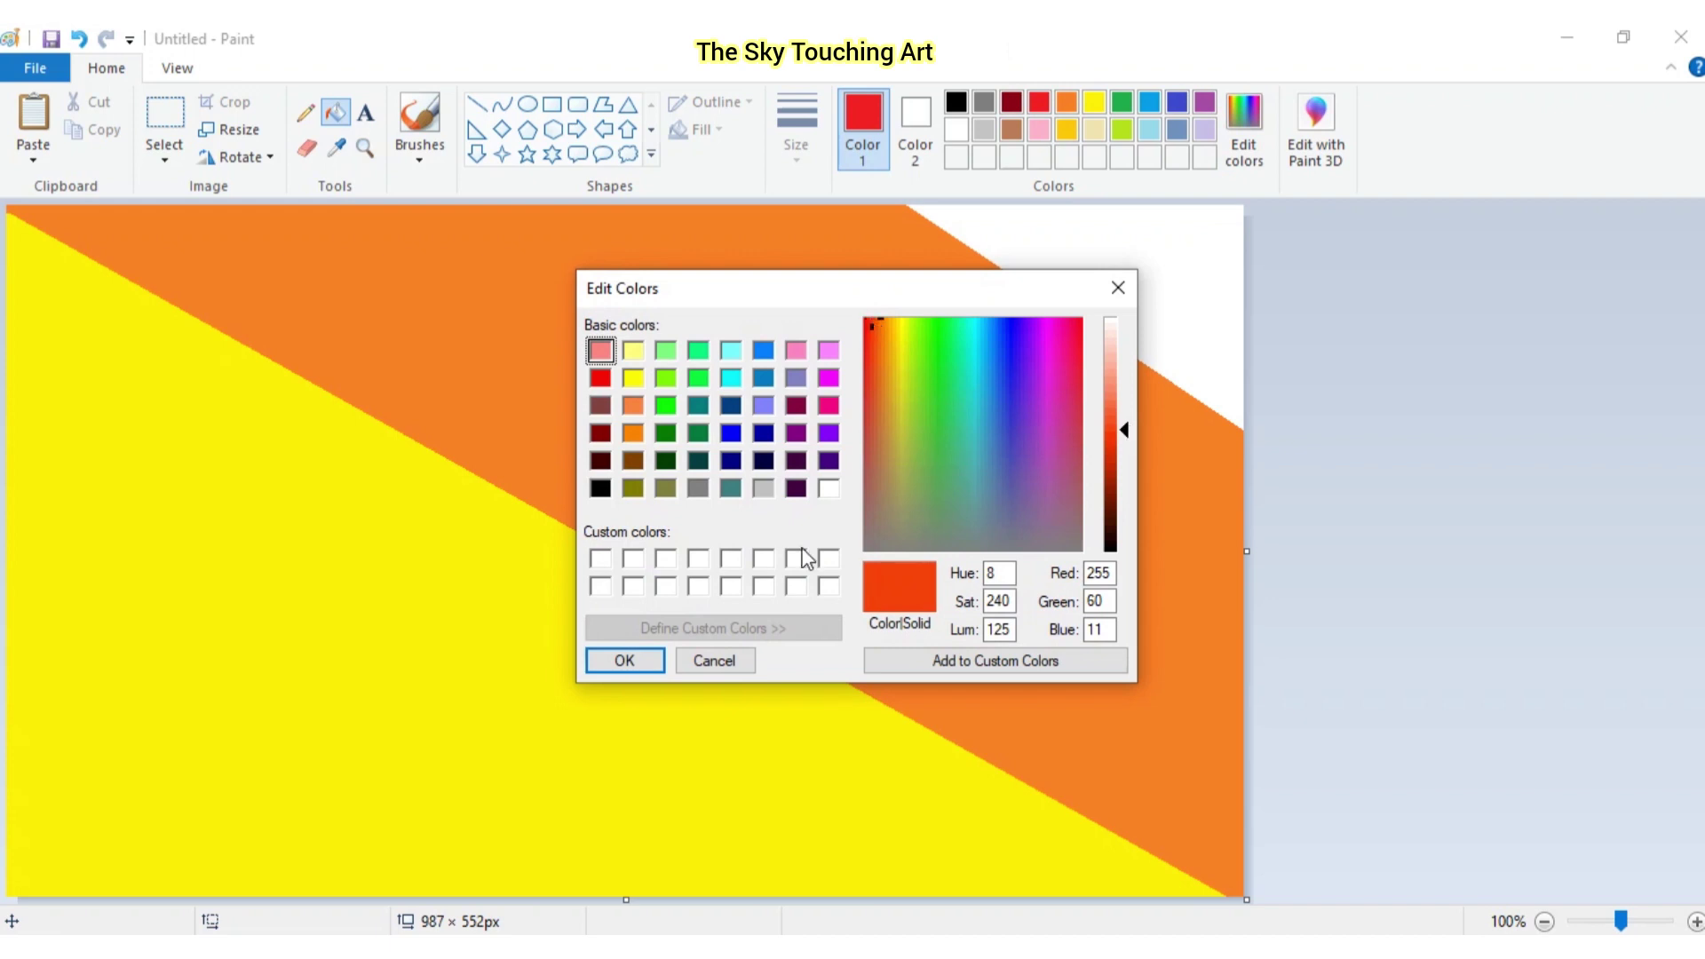
left_click(624, 660)
left_click(1161, 279)
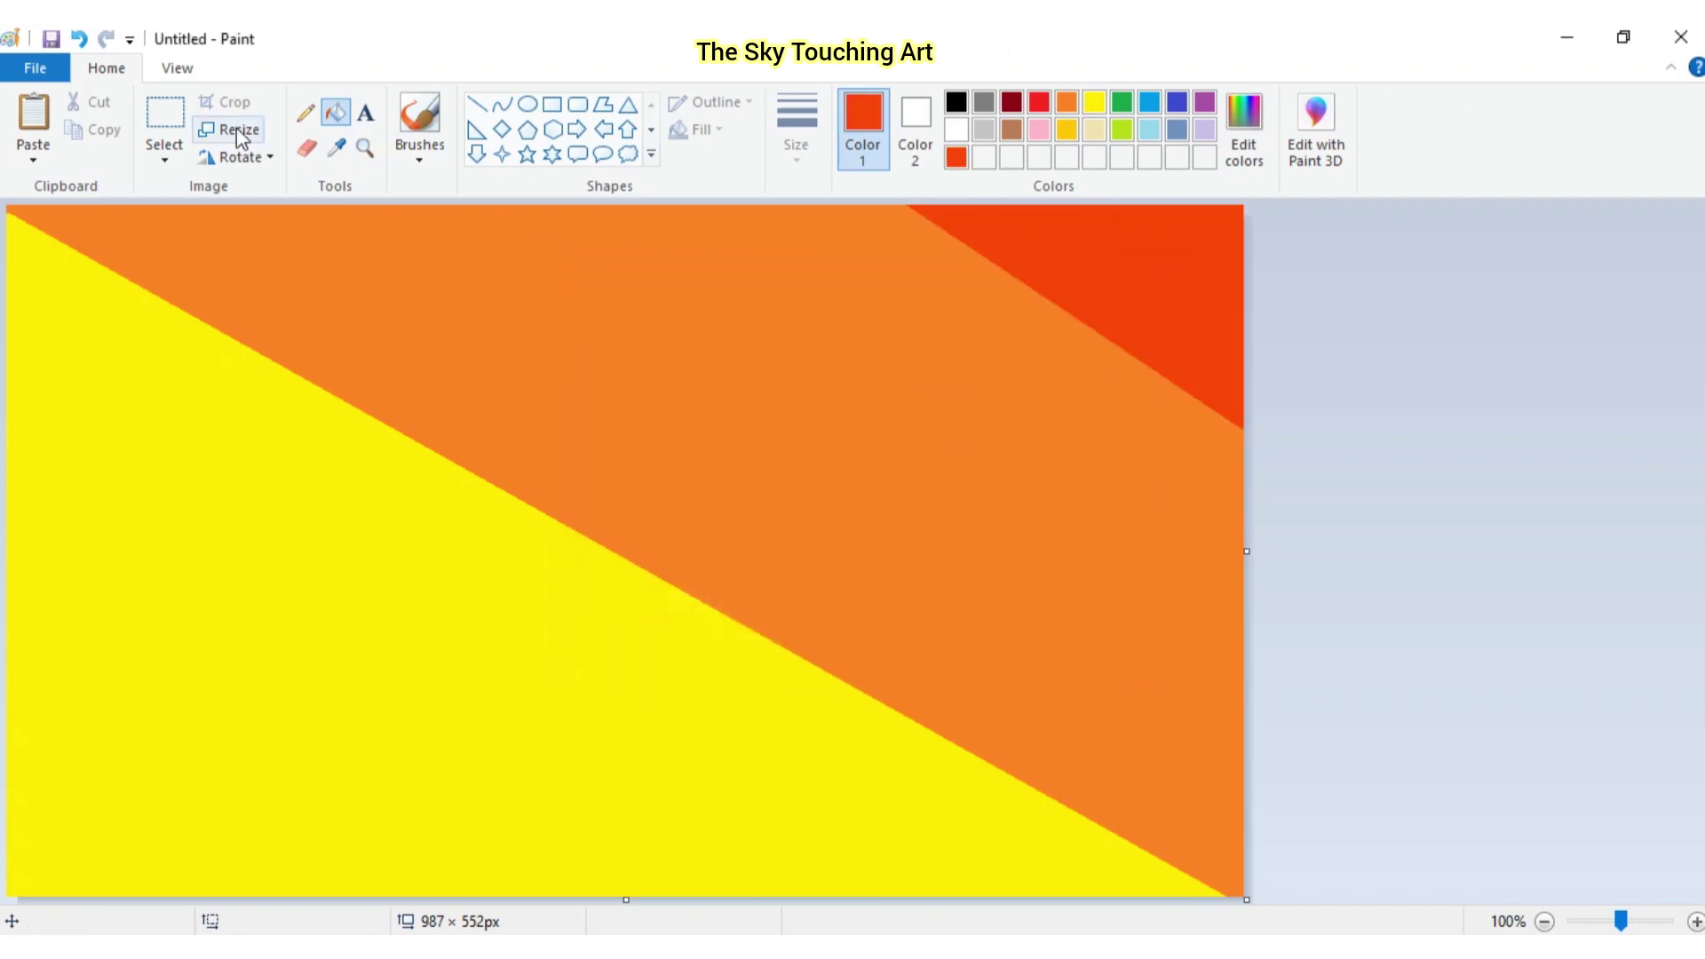
Resize the canvas to 1 px horizontally and 552 px vertically with the aspect ratio unlocked
key("ctrl+z")
left_click(232, 130)
left_click(276, 221)
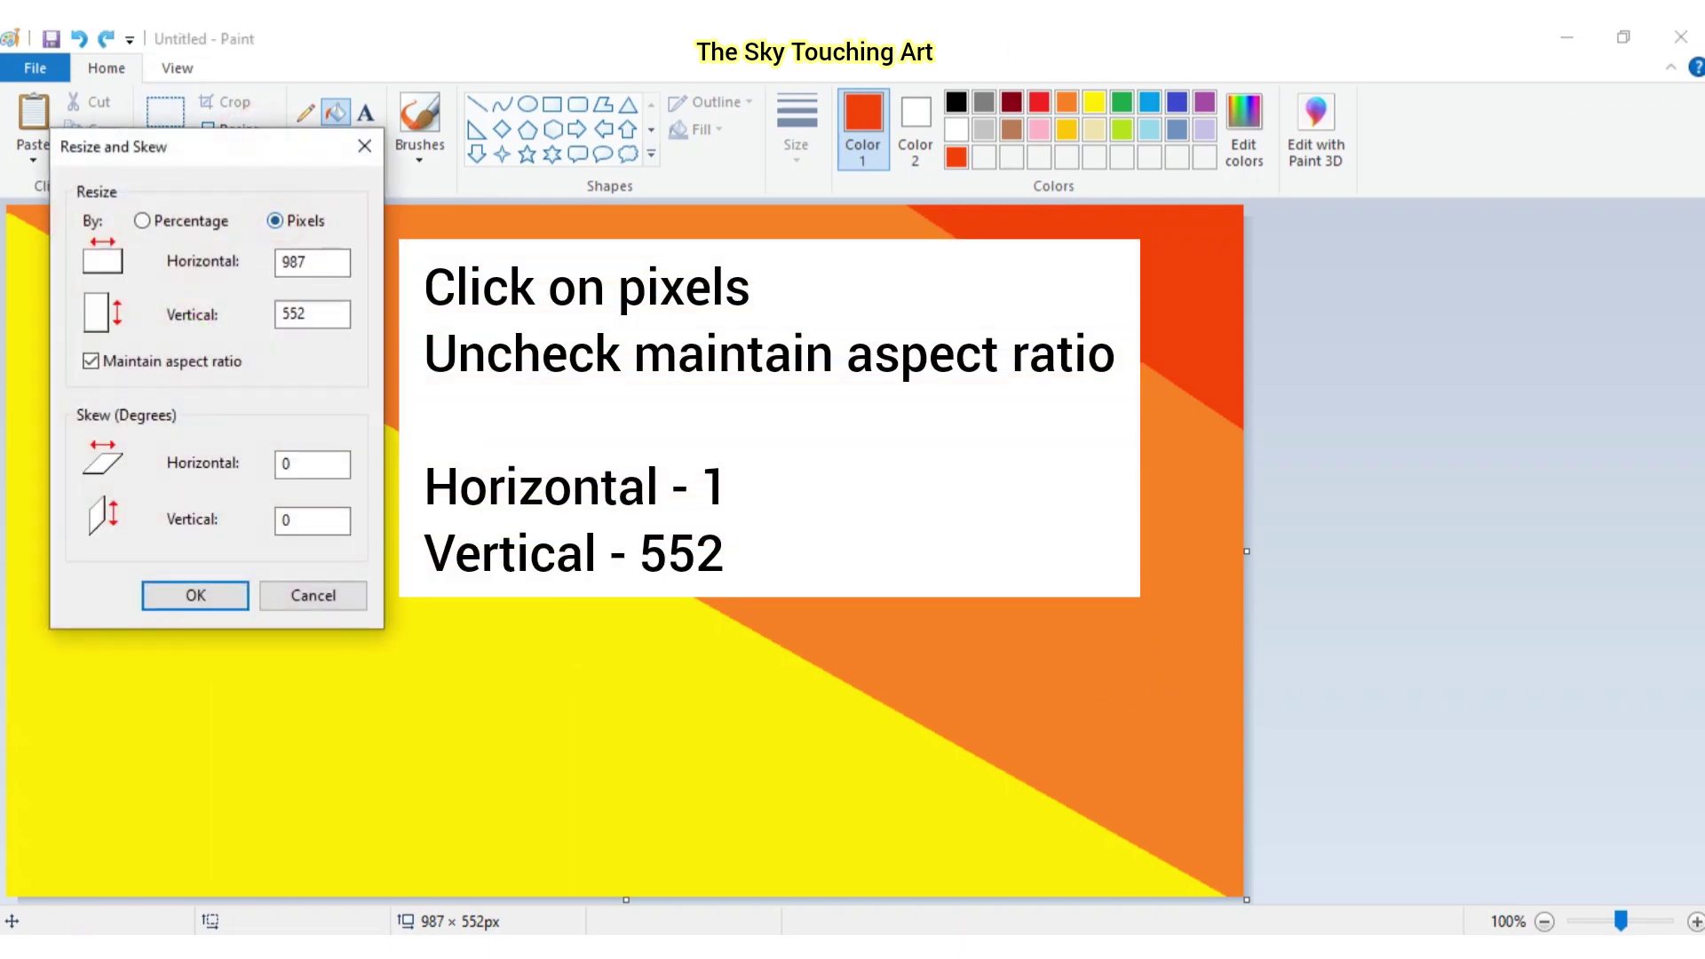
left_click(178, 359)
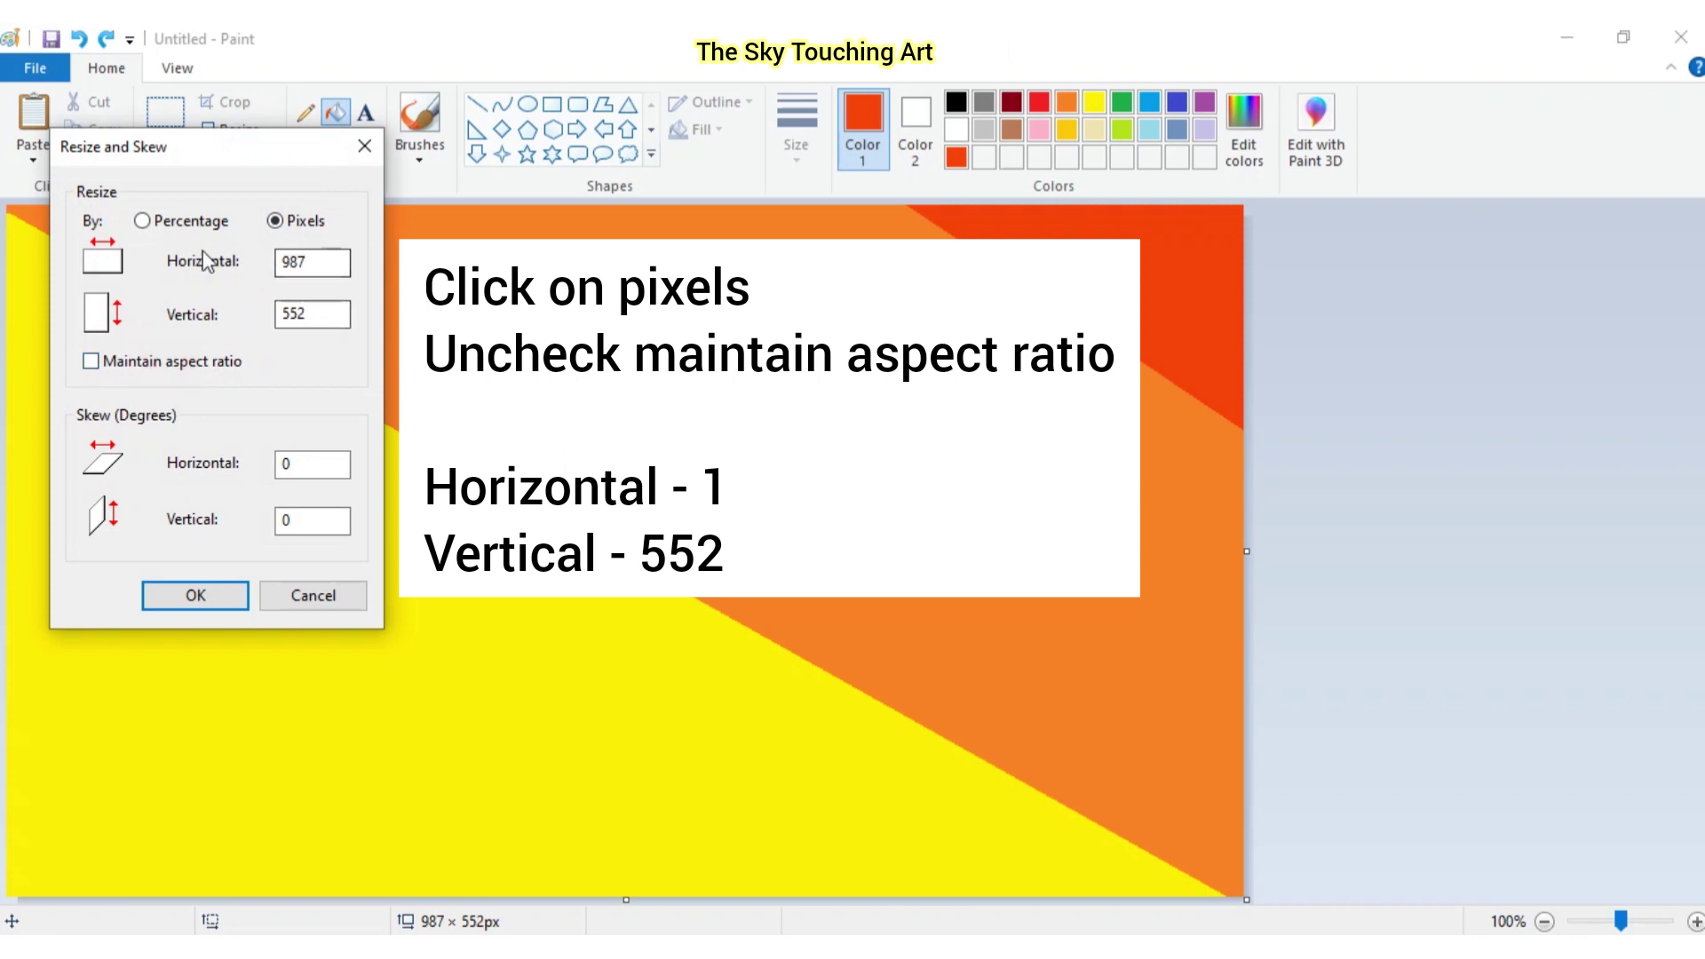
double_click(294, 261)
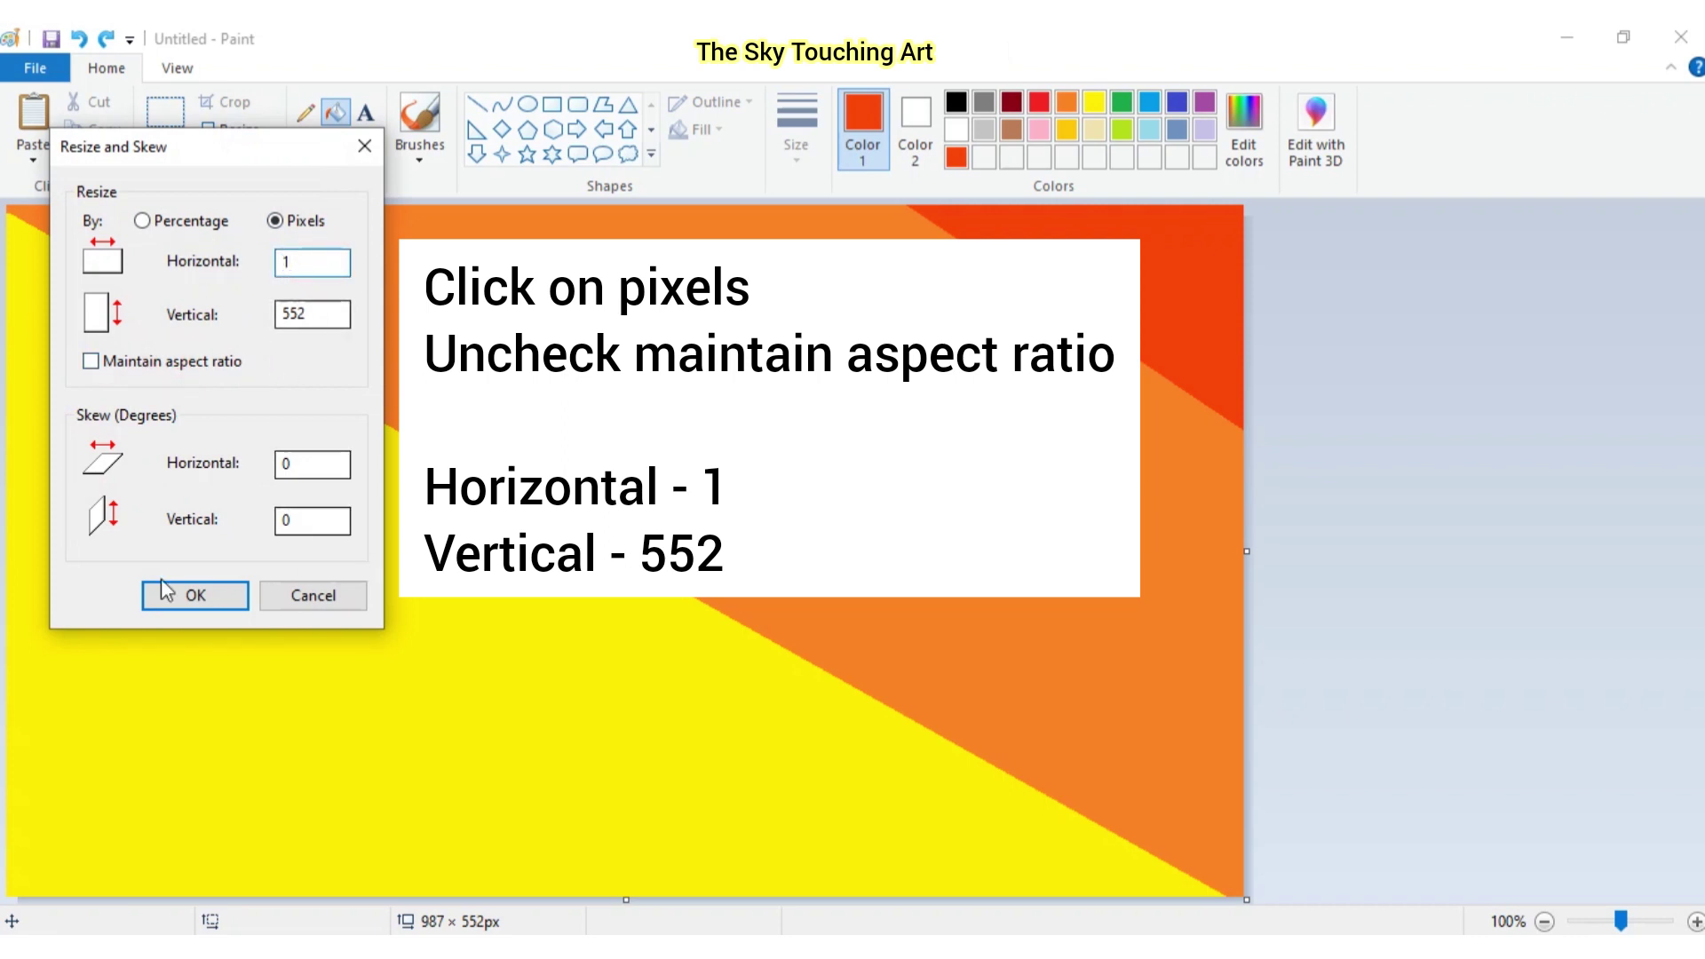
left_click(177, 600)
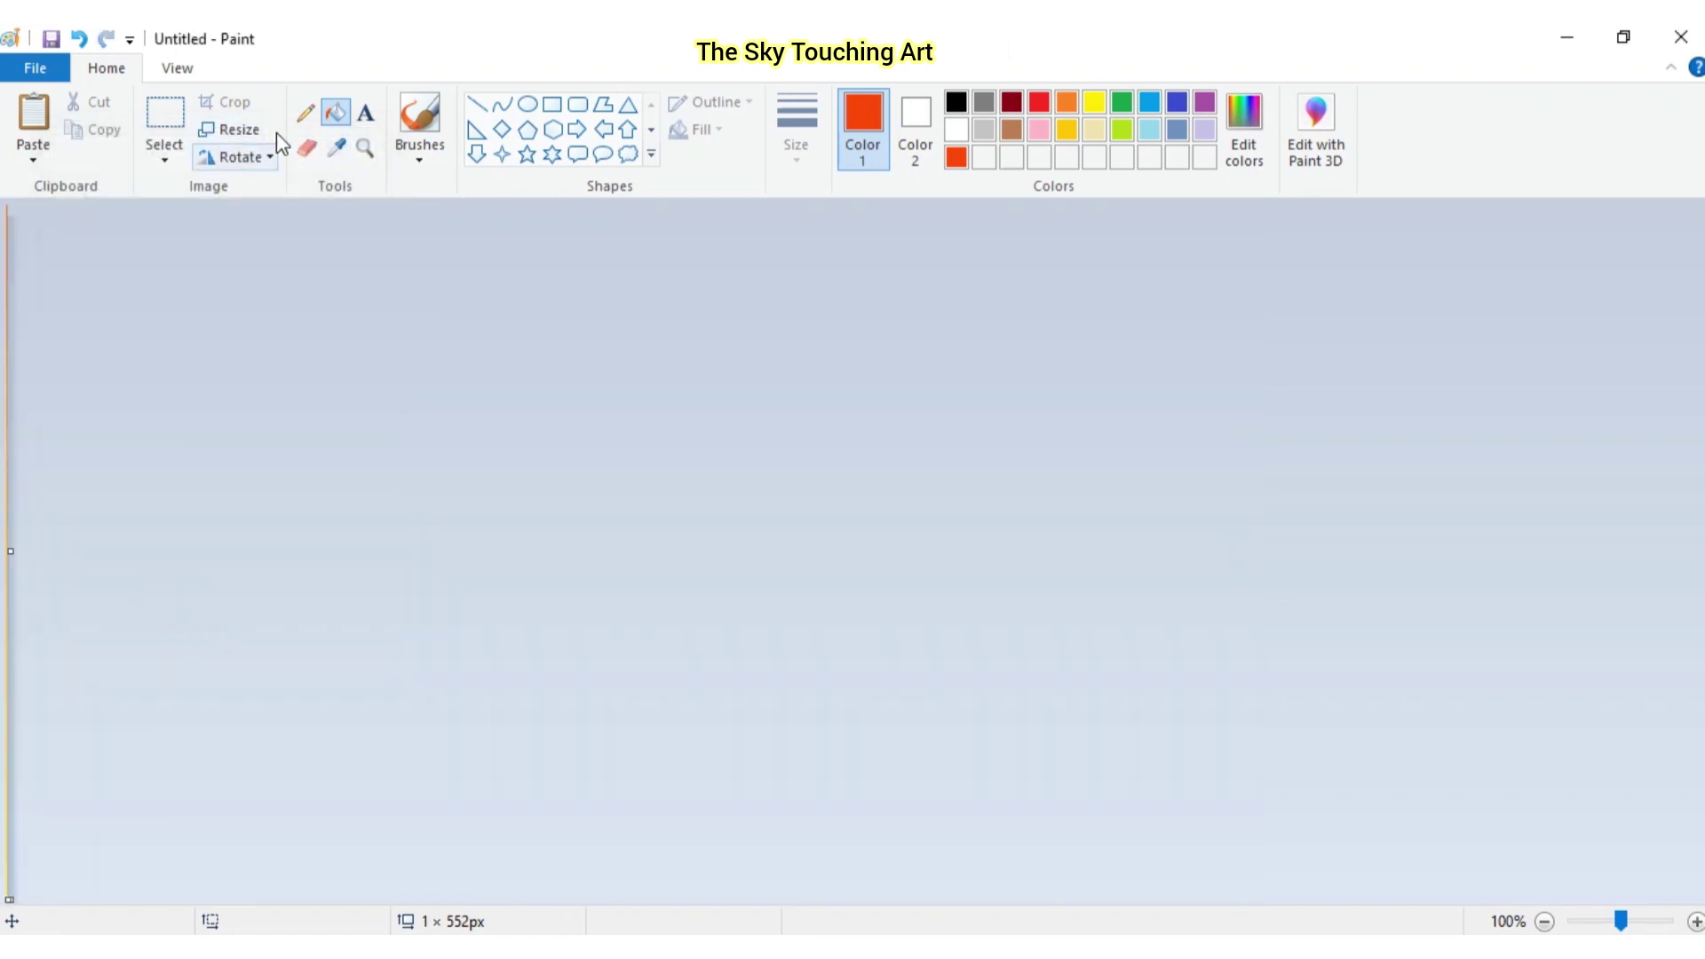
Stretch the one-pixel strip back to 987 × 552 px without maintaining the aspect ratio to form a smooth gradient
left_click(237, 128)
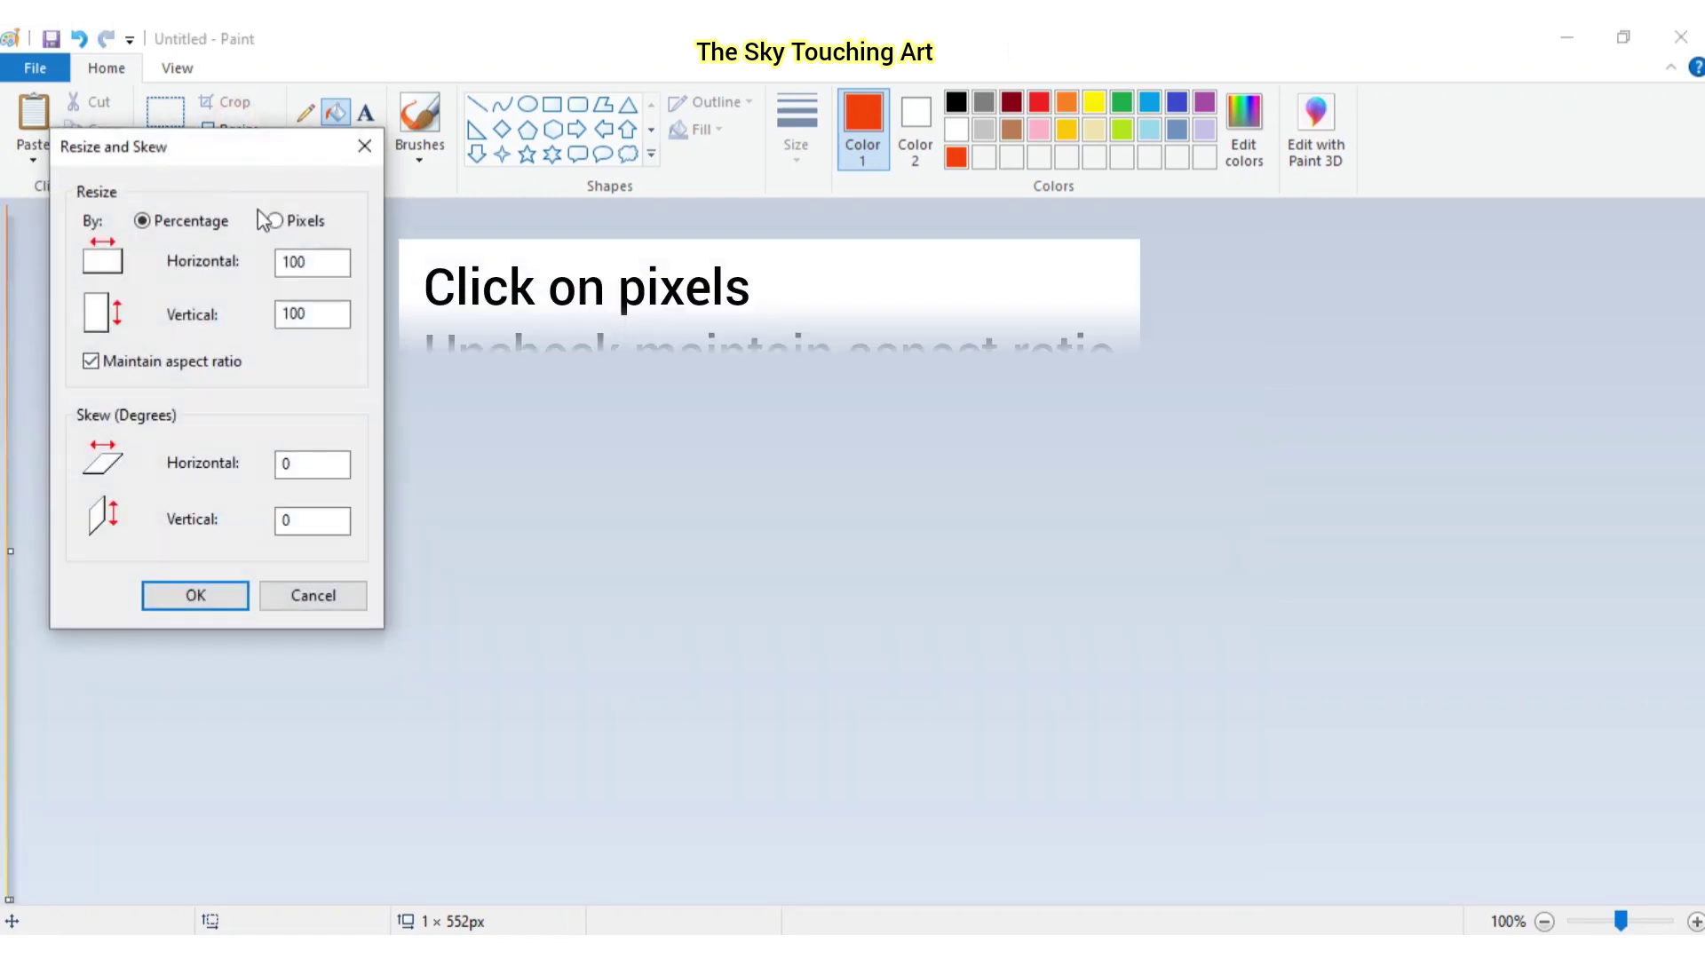
left_click(282, 220)
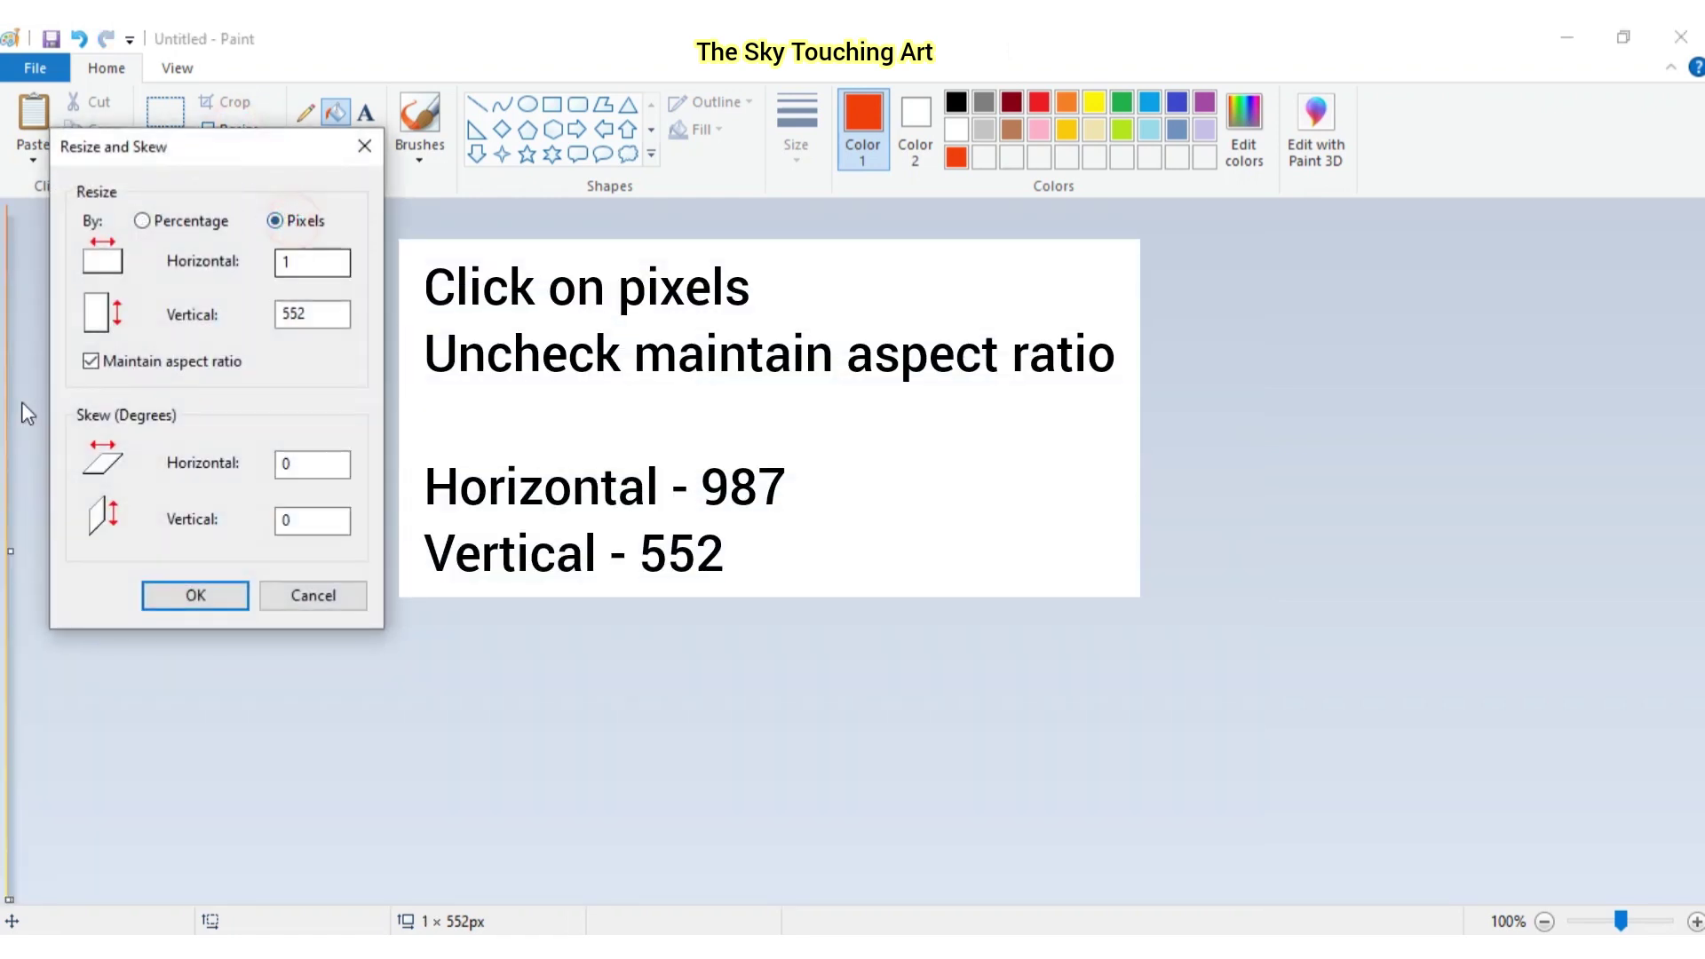
left_click(90, 361)
left_click(282, 264)
type("987")
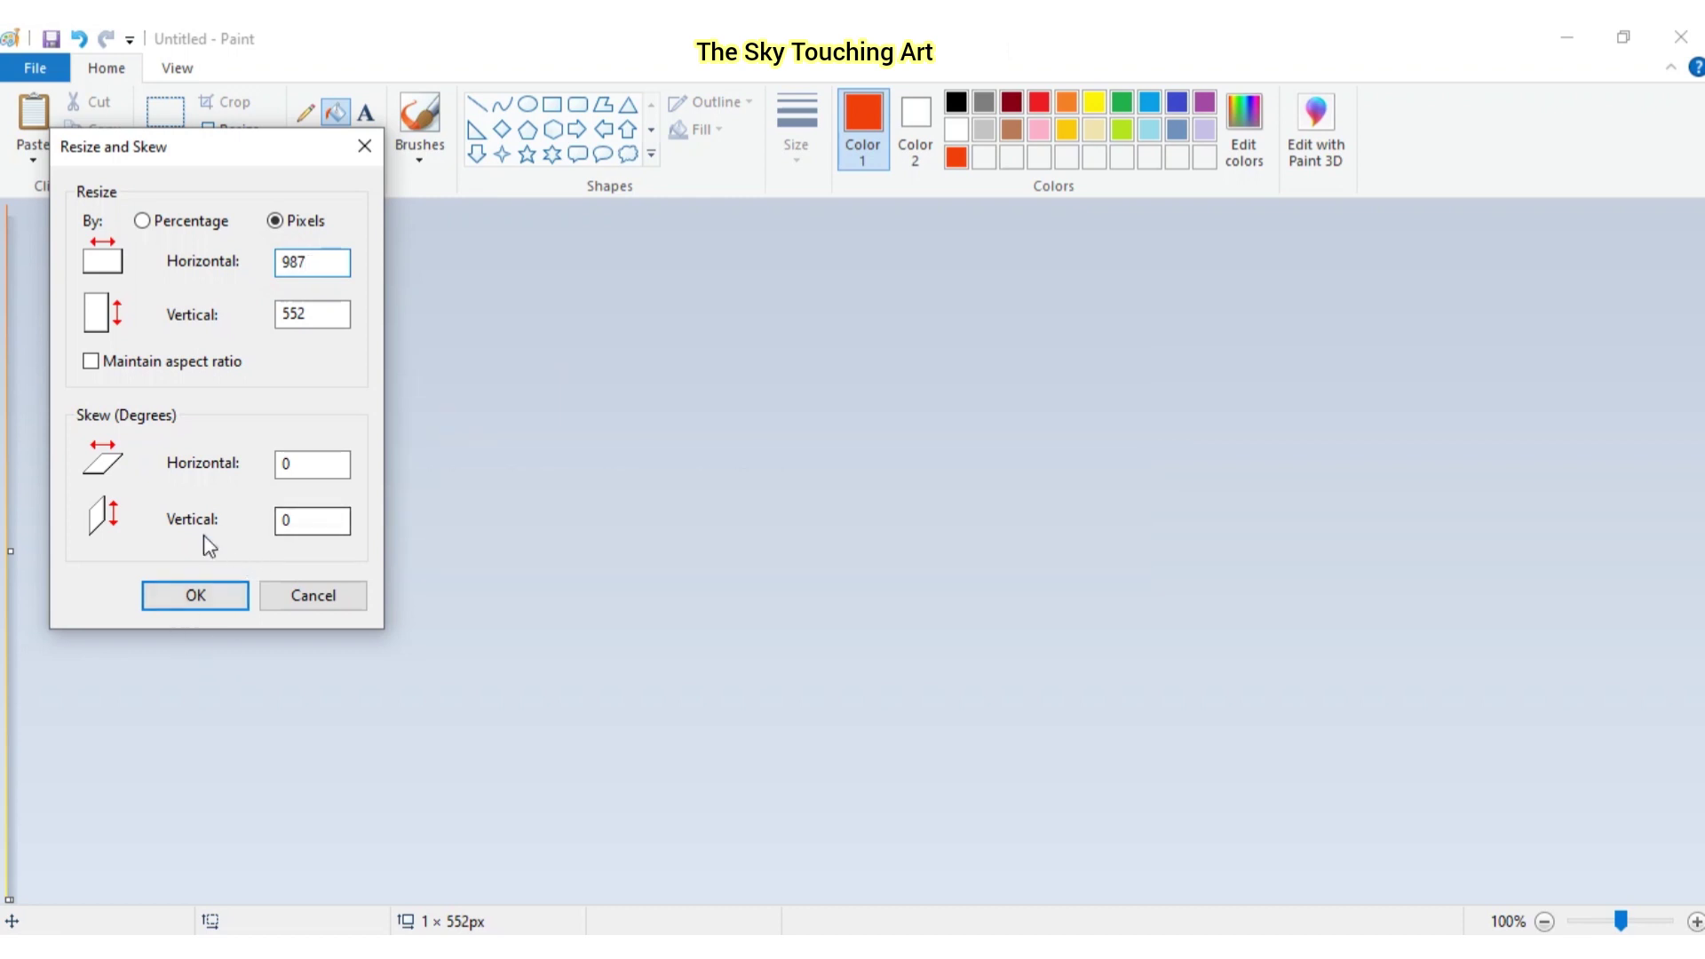
left_click(220, 595)
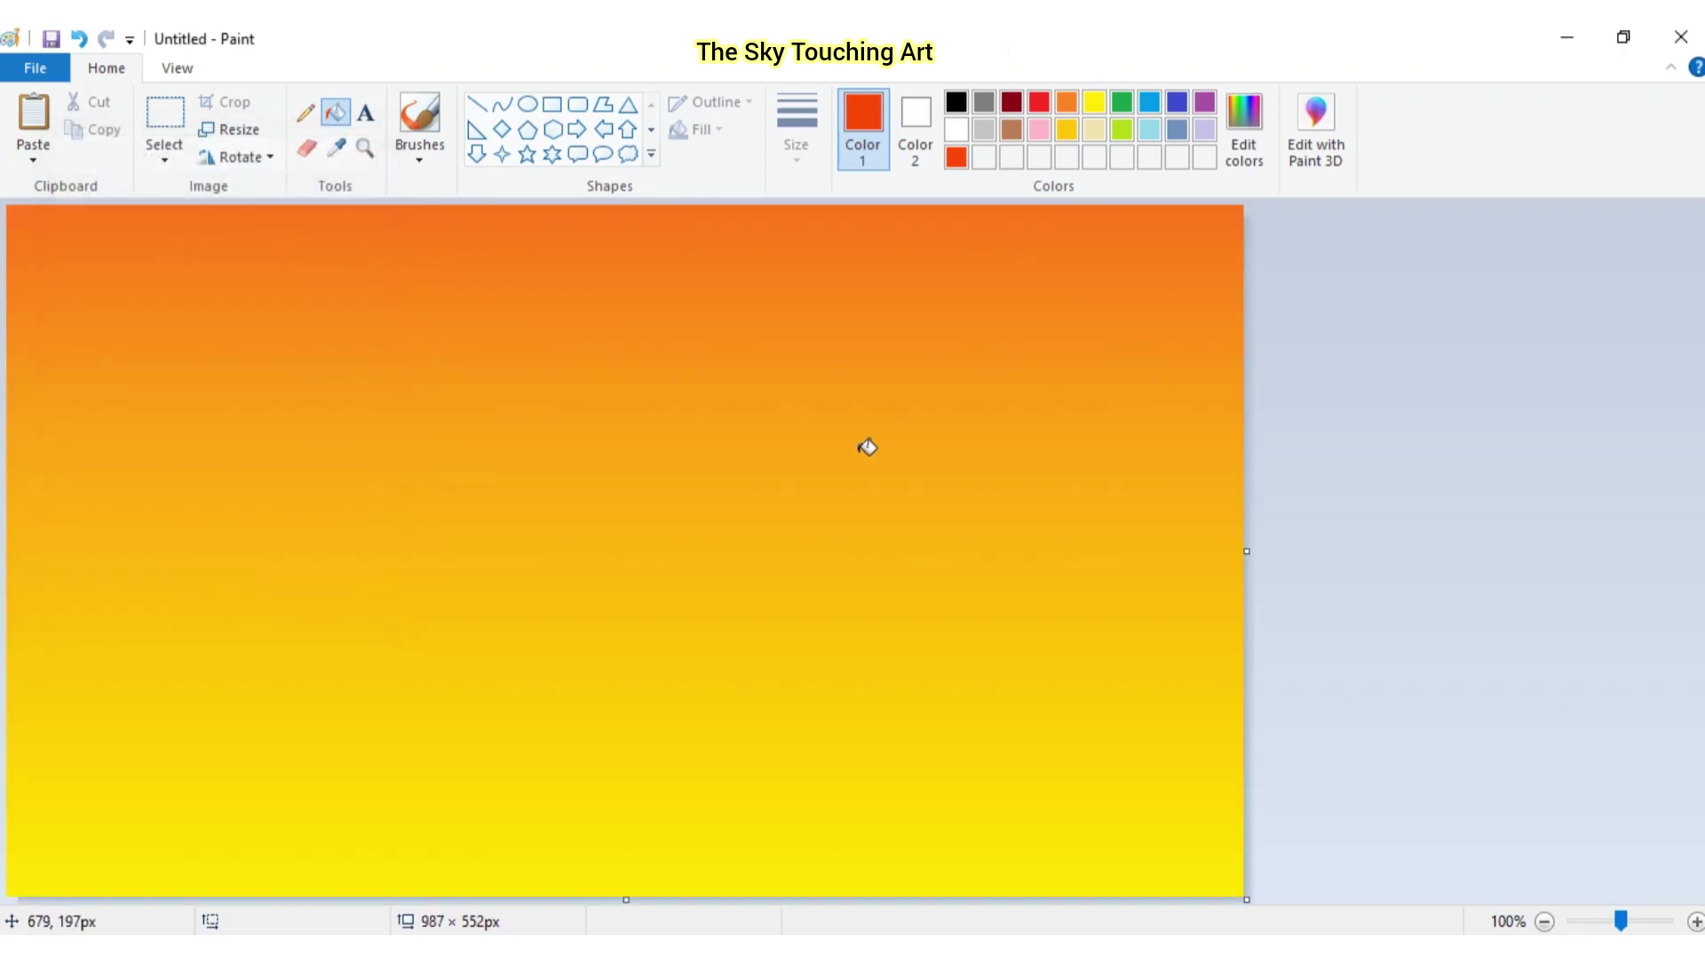
Select the entire gradient and squash it vertically so it covers only the upper half of the canvas
left_click(165, 155)
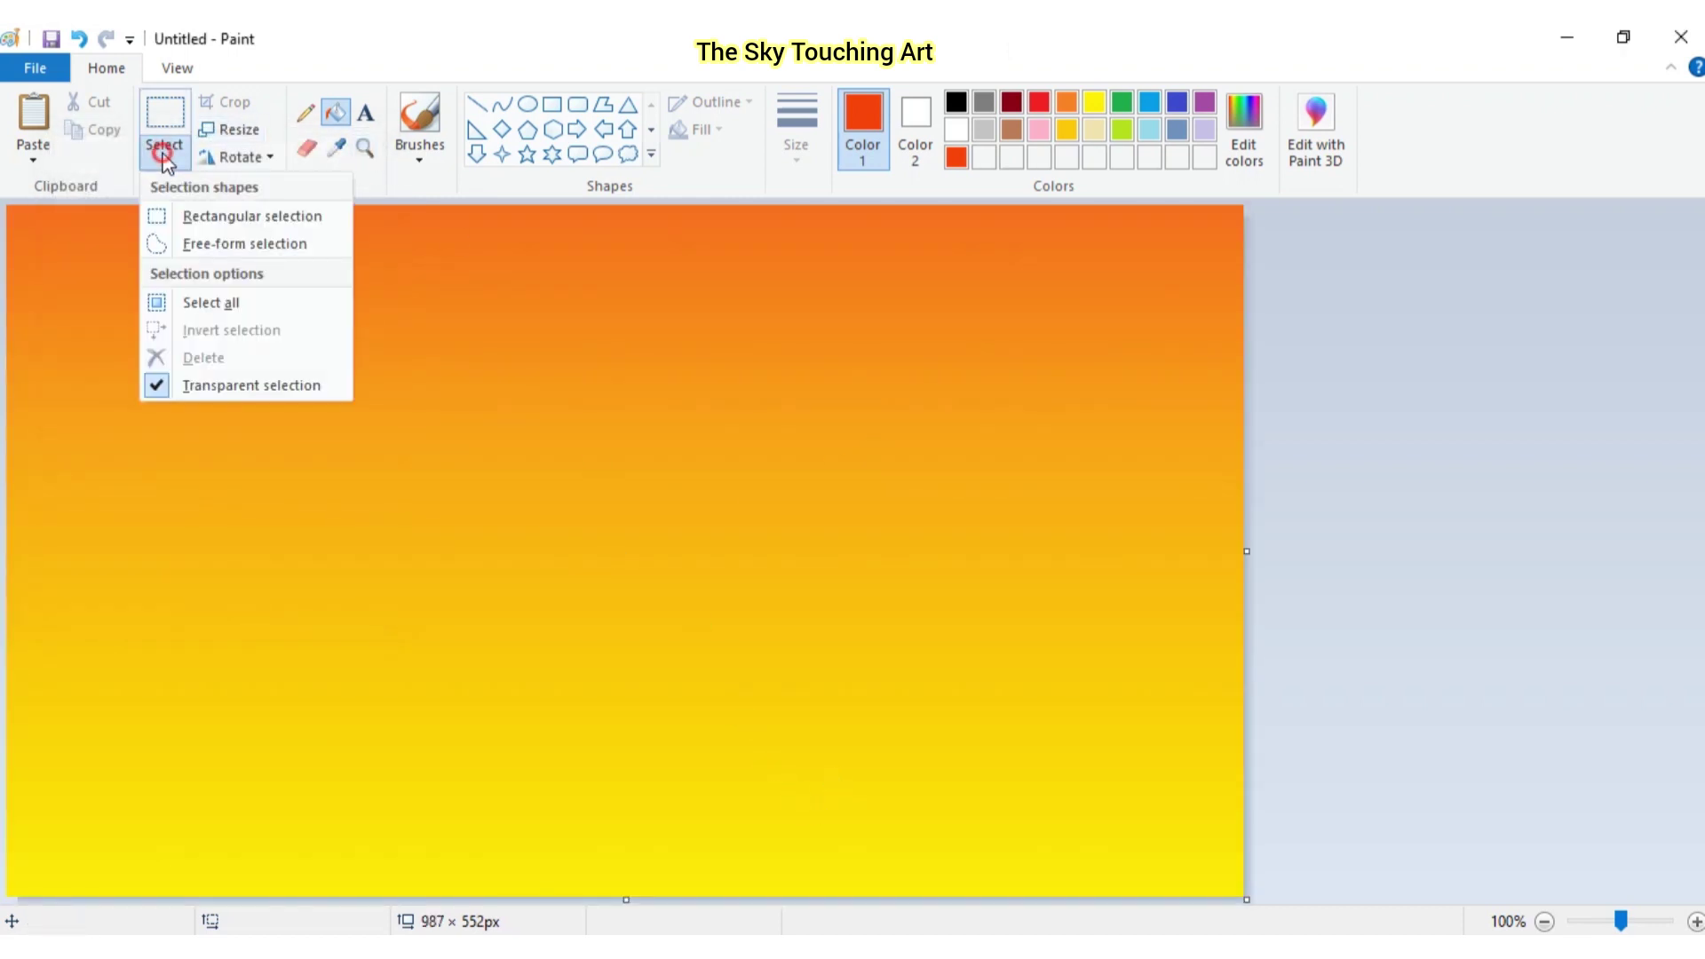
left_click(212, 303)
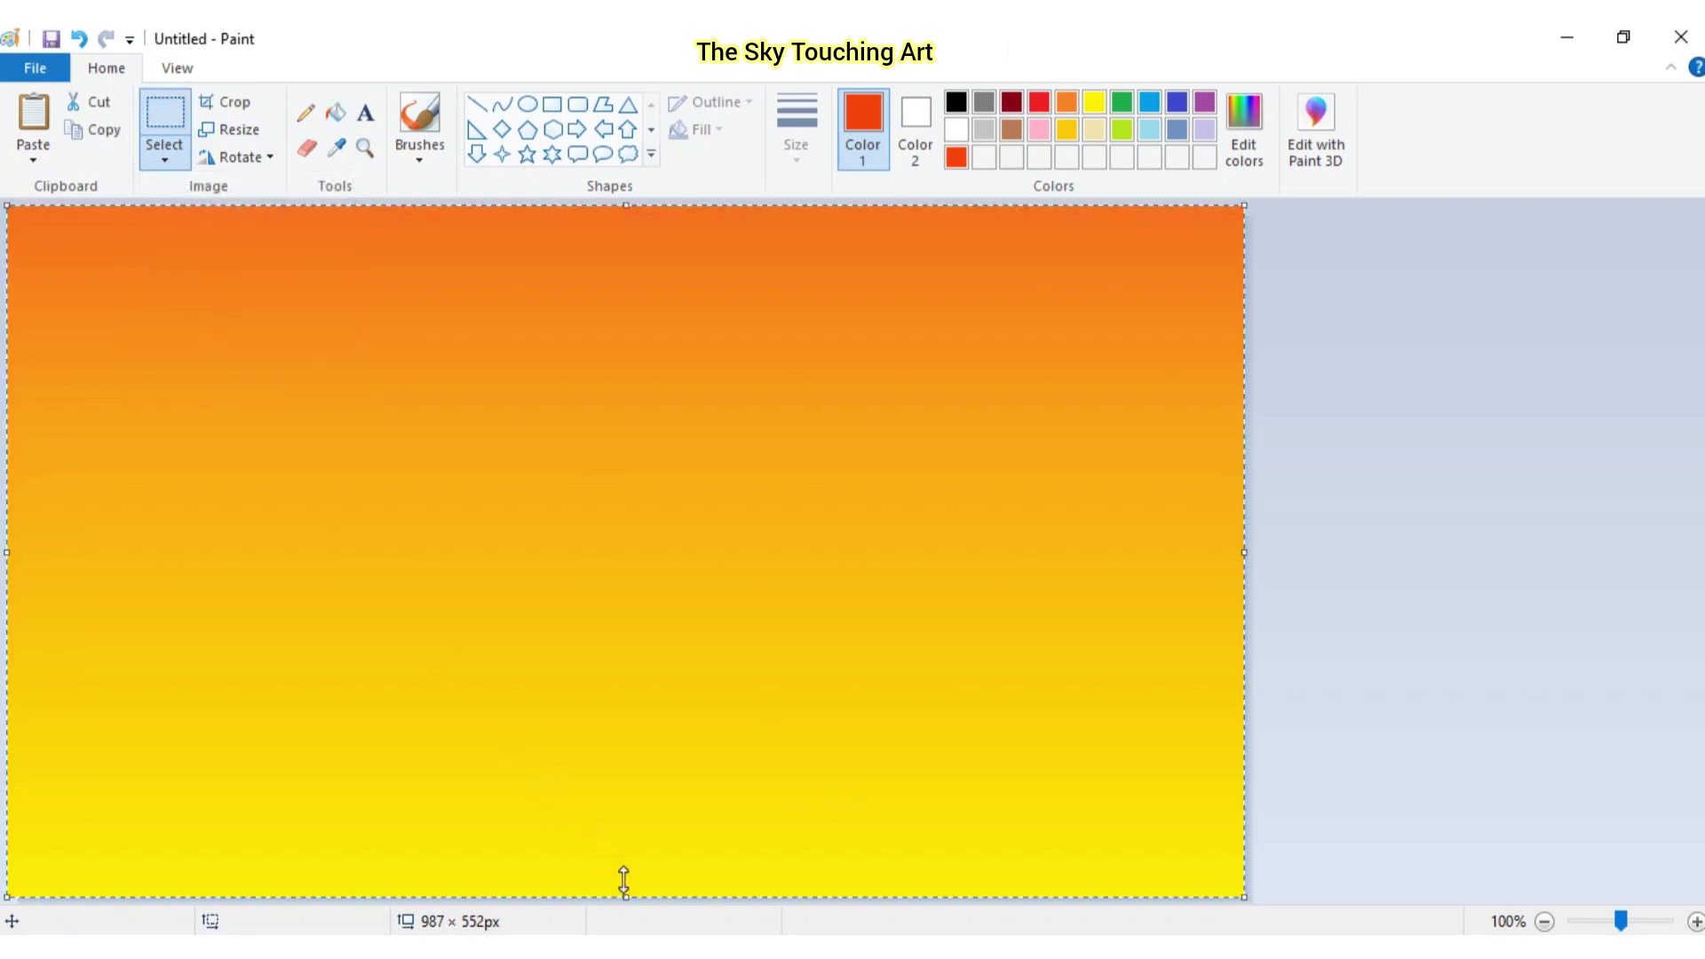
left_click_drag(626, 895, 689, 558)
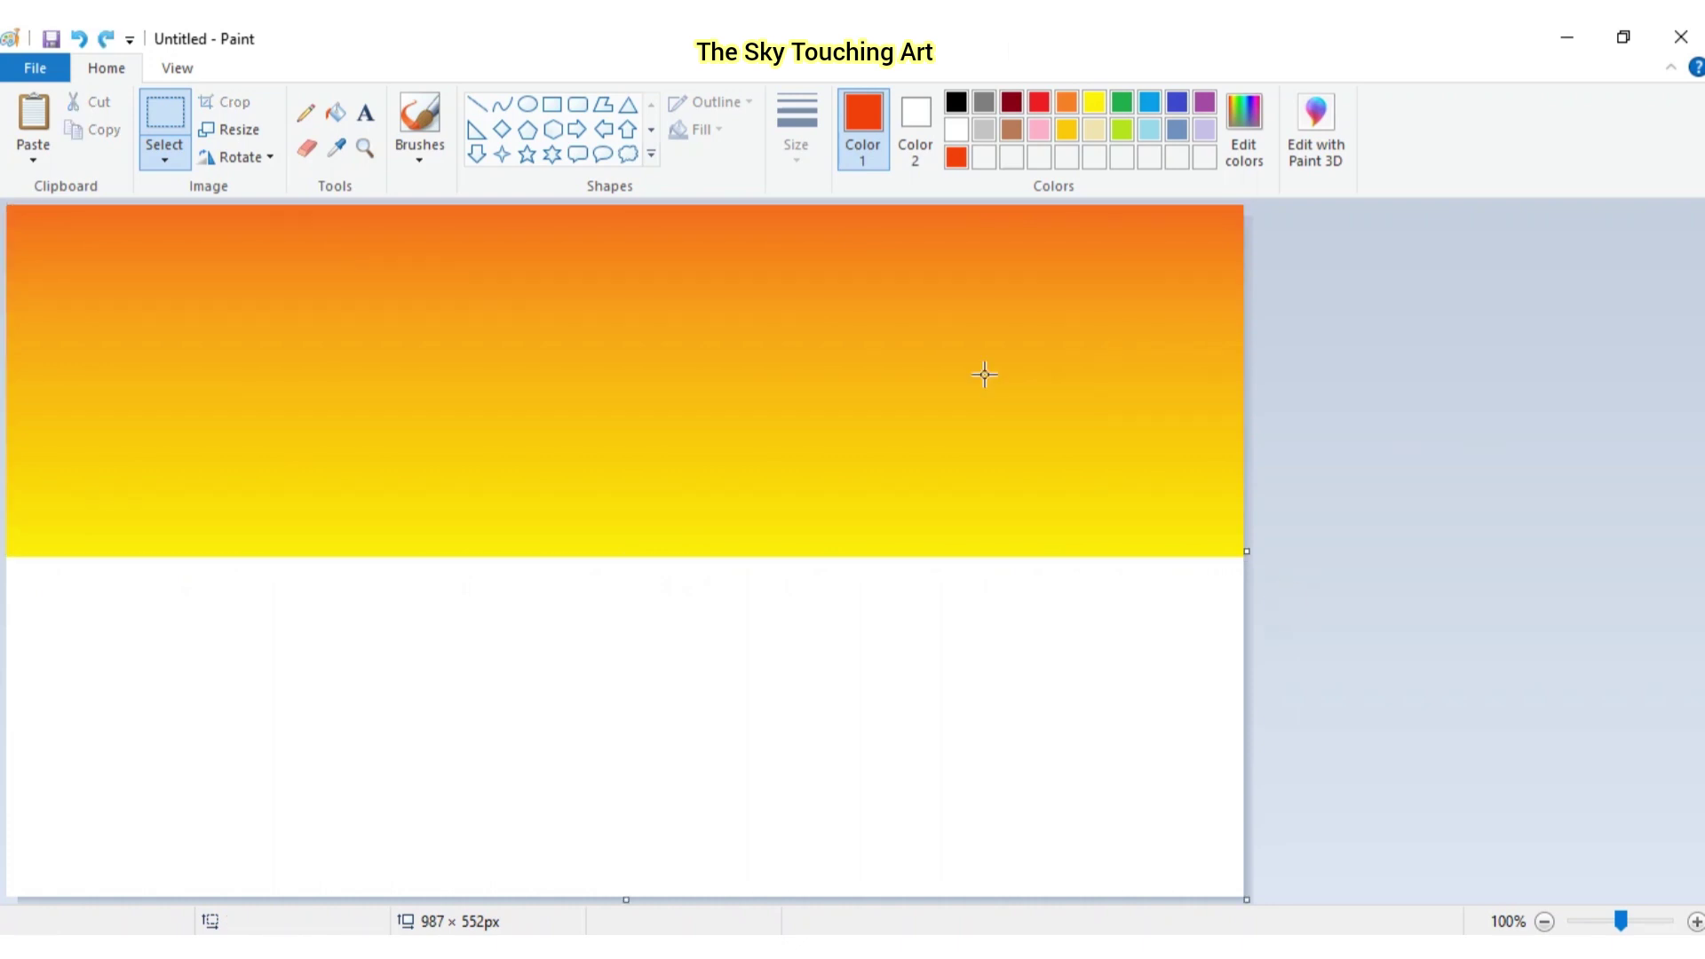
Set up a solid-filled ellipse using a light golden-yellow custom colour, based on one sampled from the gradient, for both outline and fill
left_click(527, 104)
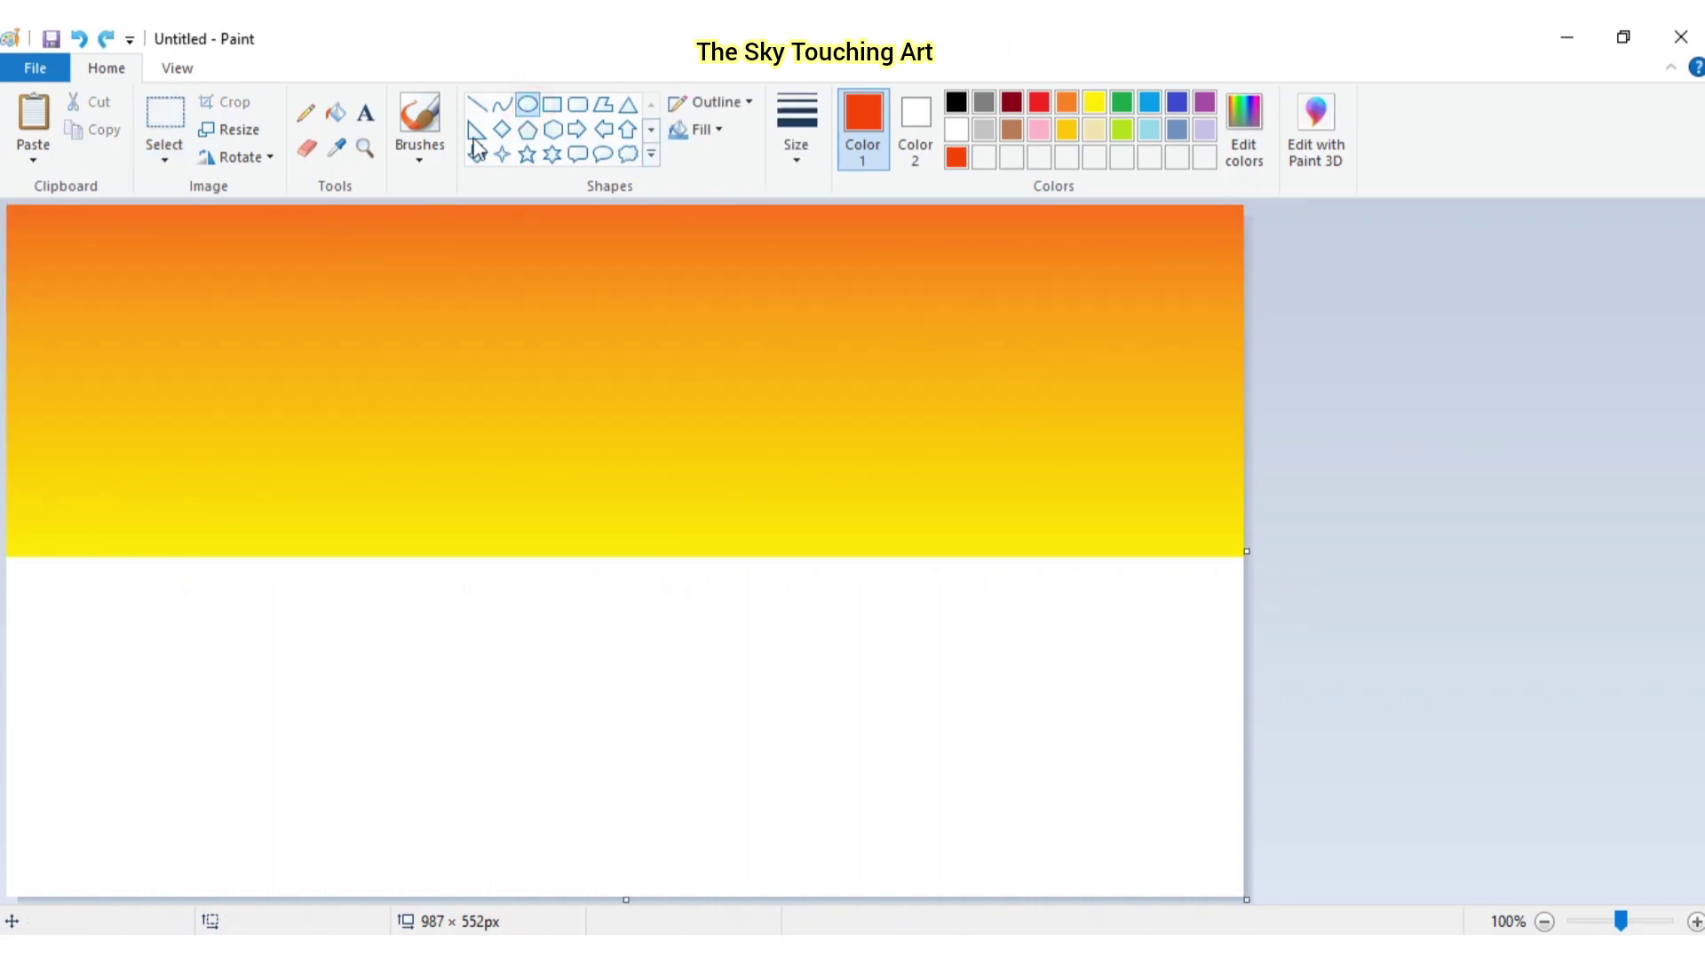
left_click(336, 147)
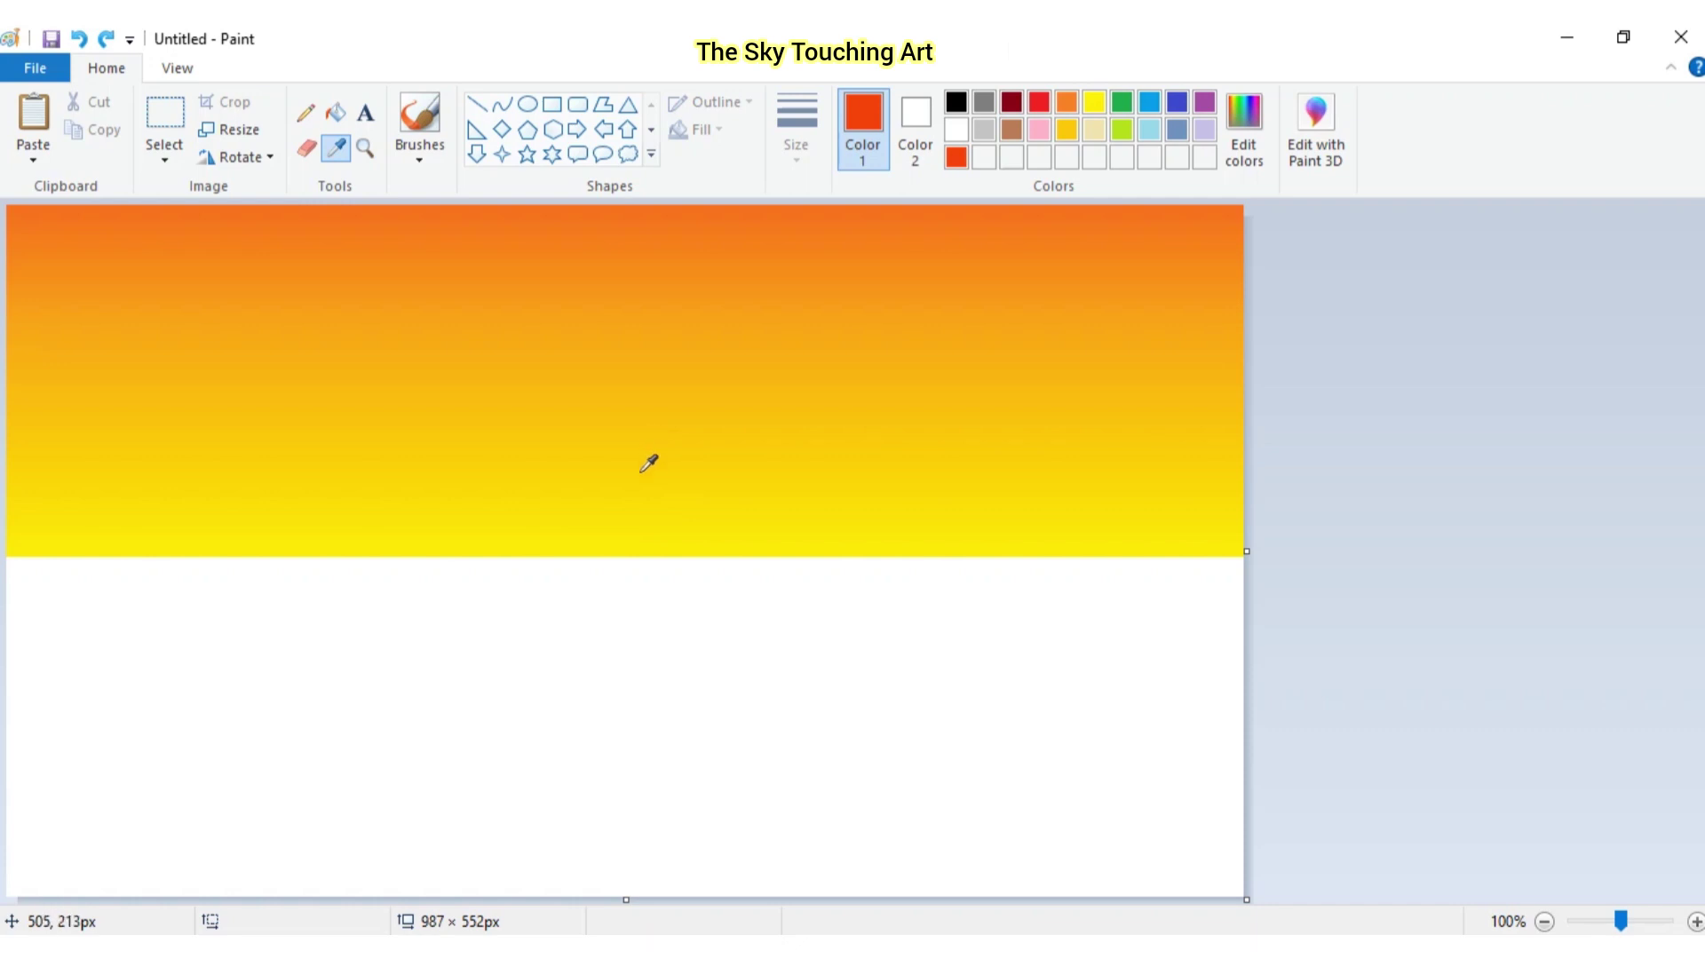
left_click(639, 432)
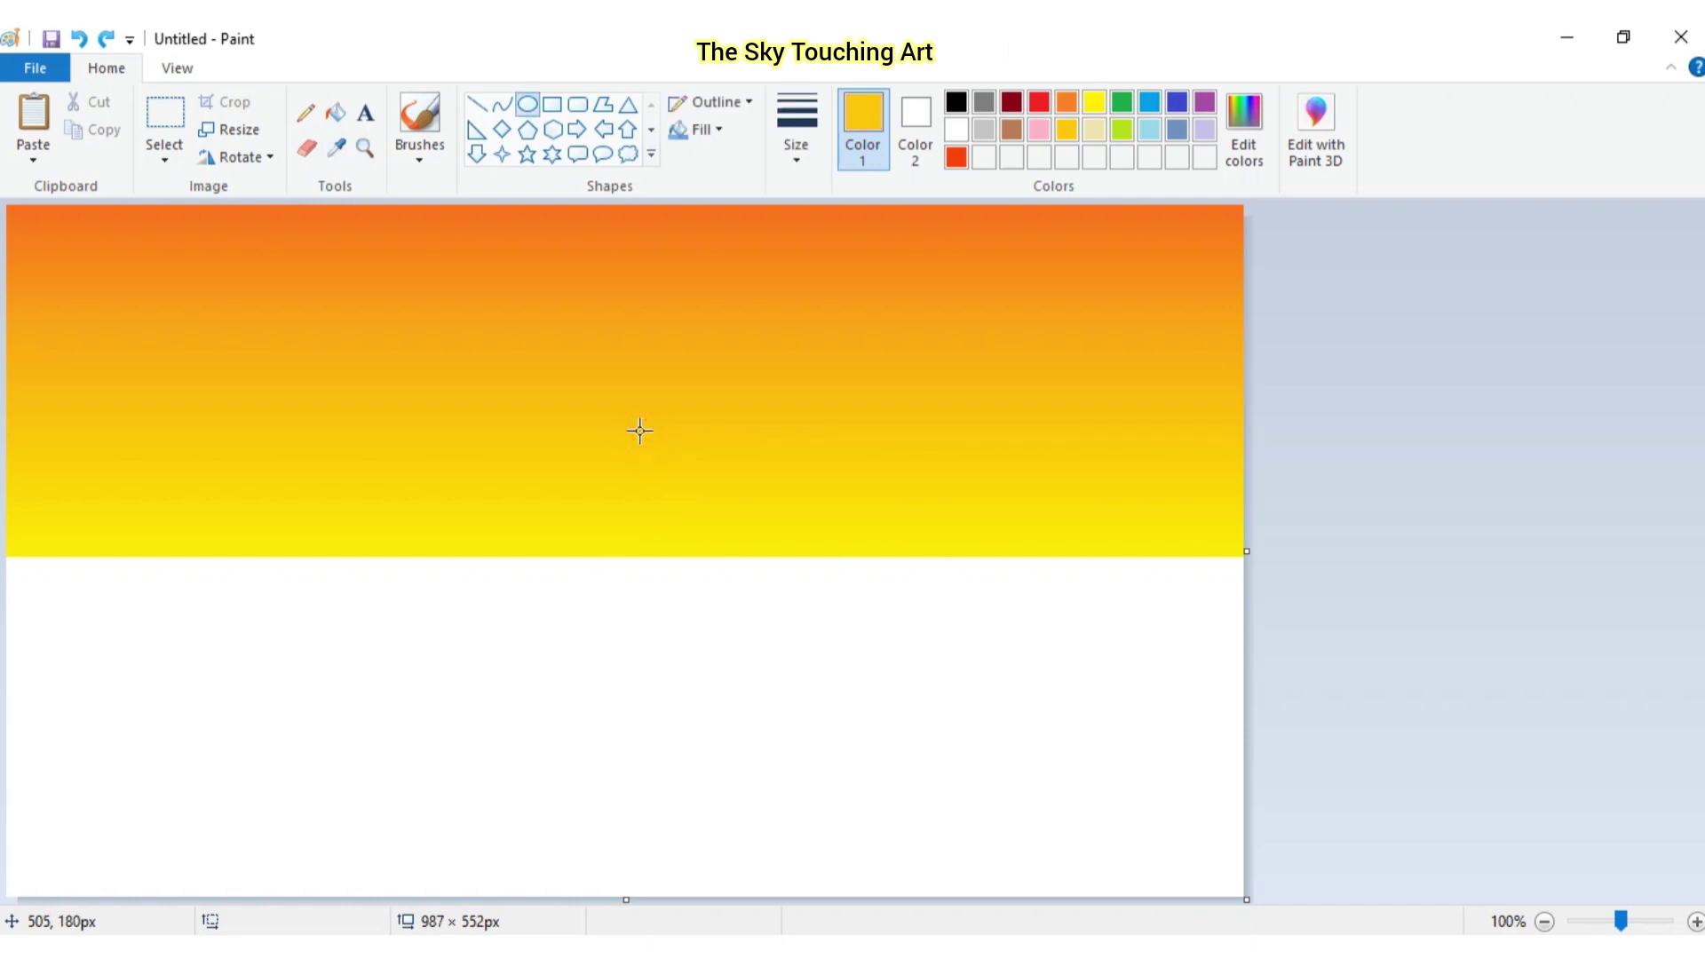
left_click(709, 131)
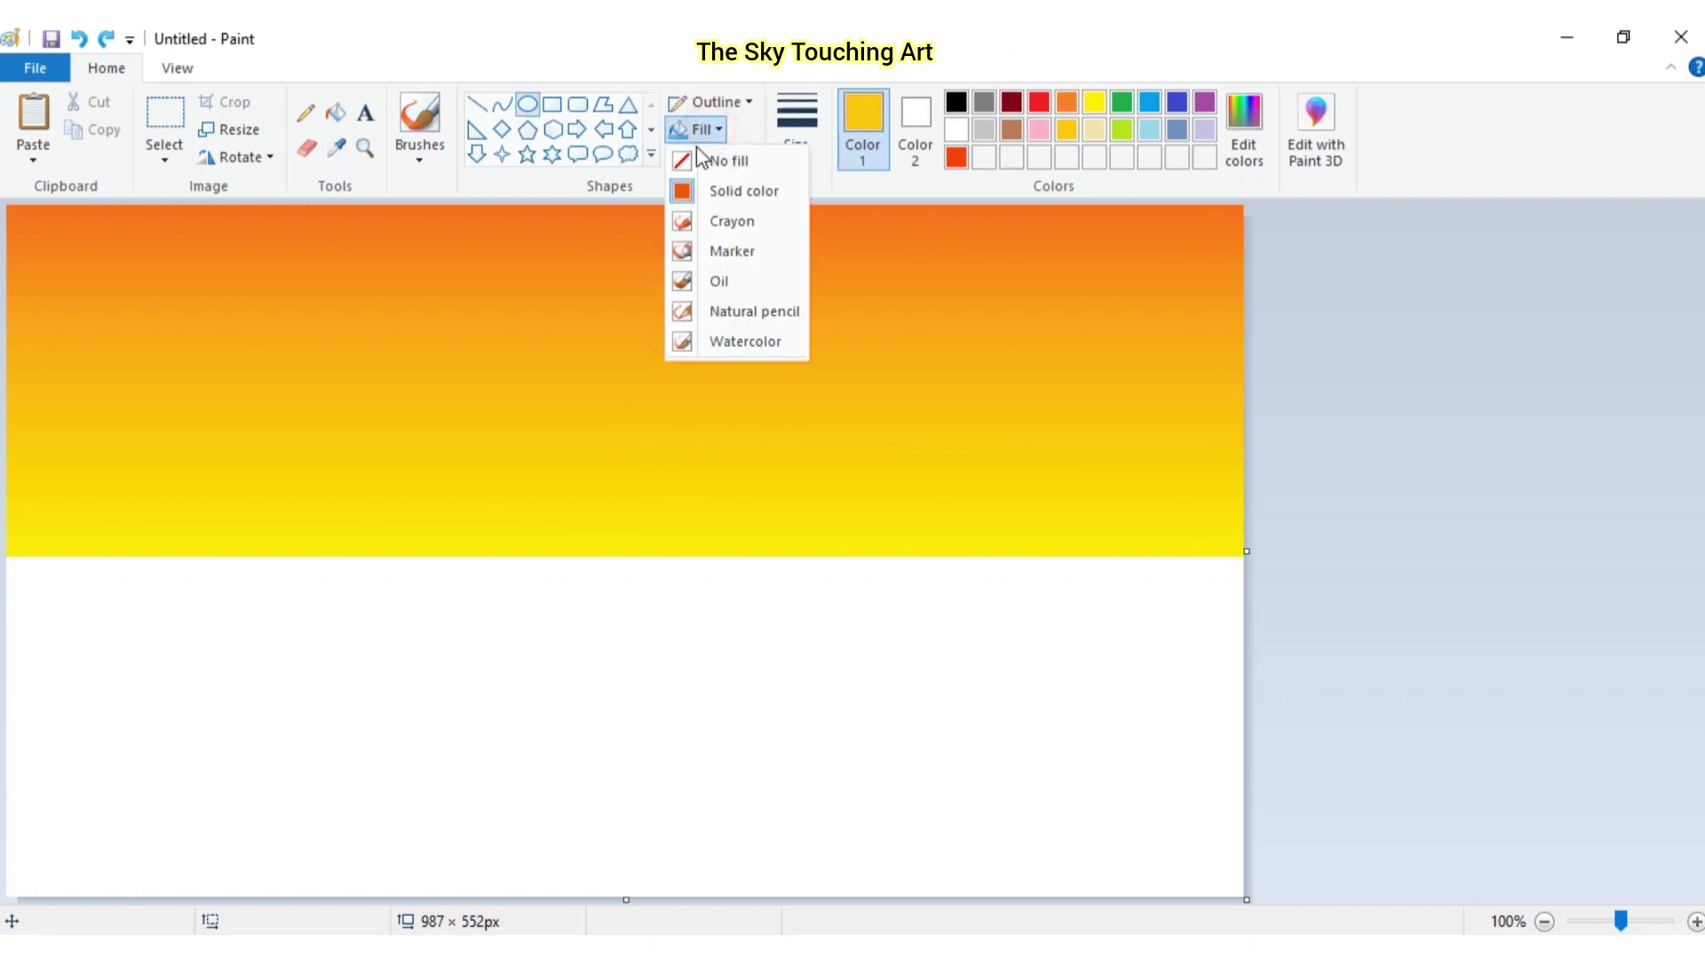
left_click(723, 204)
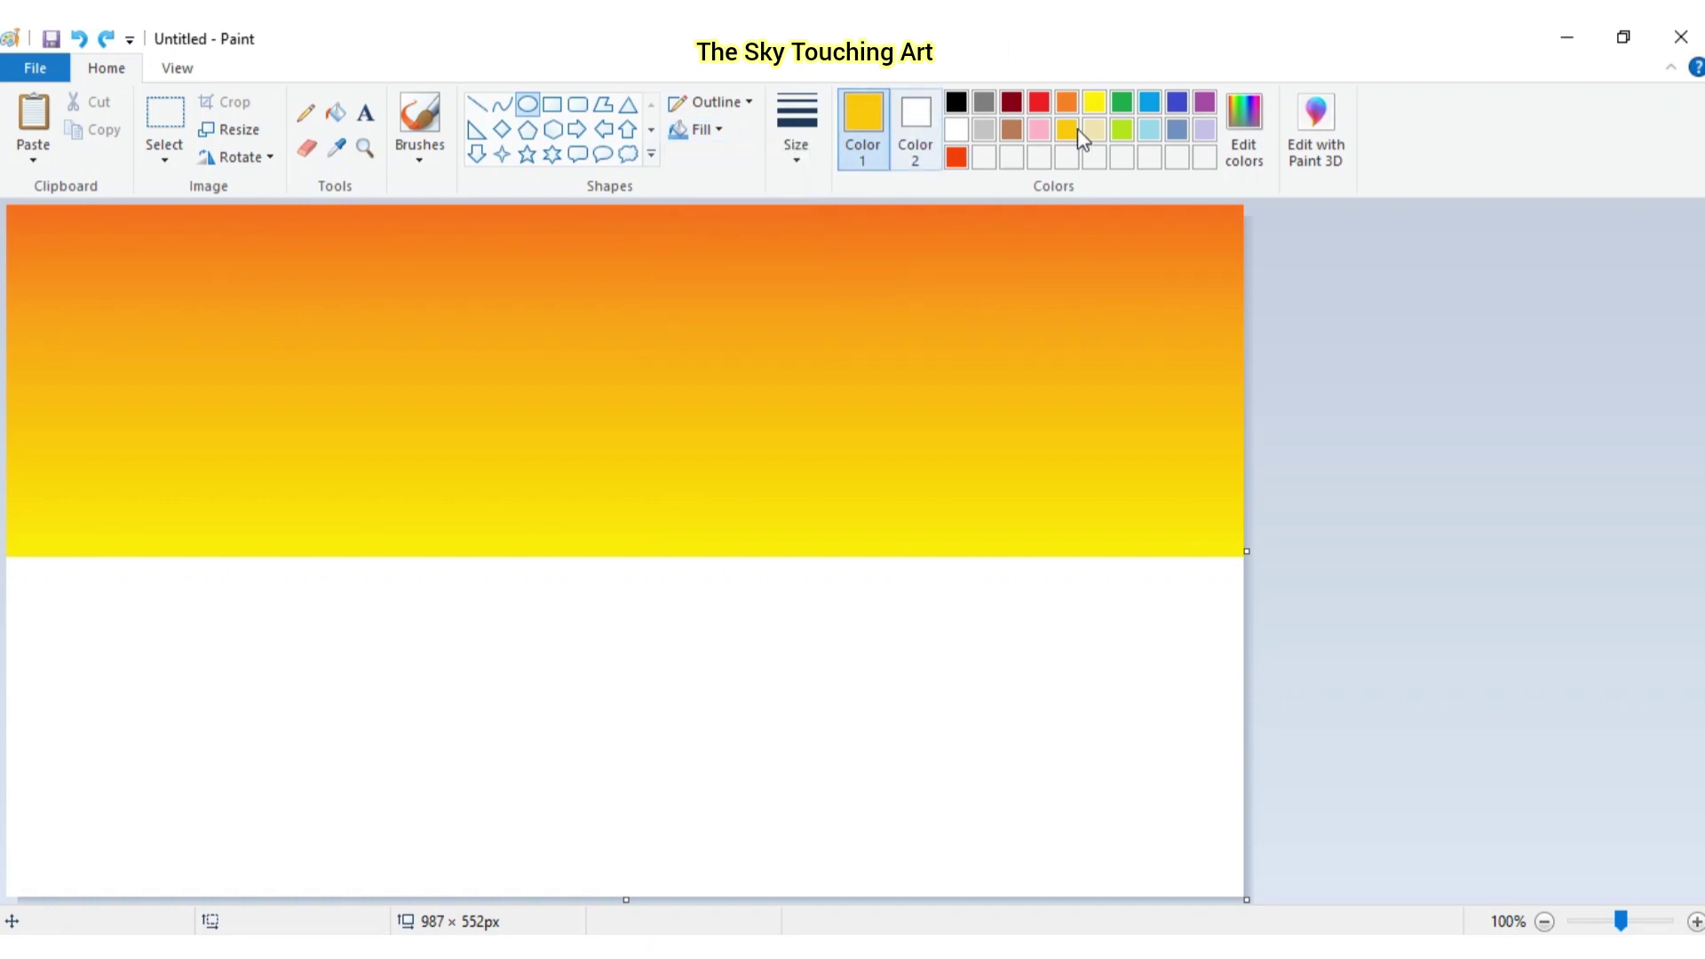
left_click(1244, 131)
left_click(628, 655)
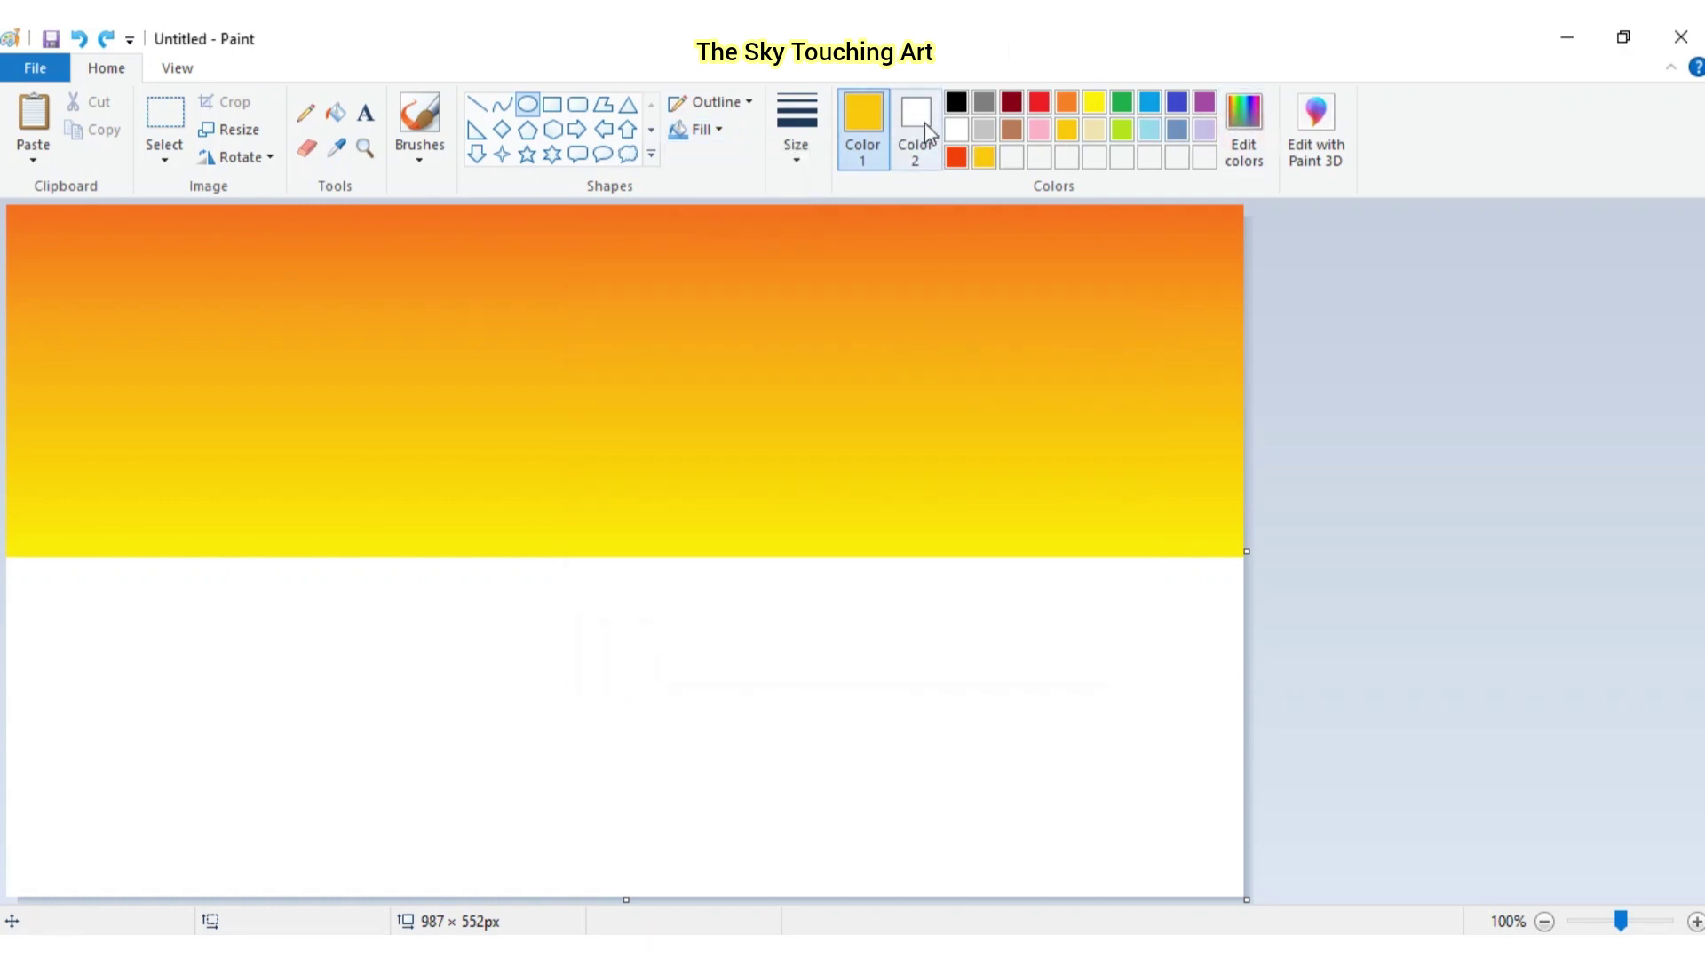
left_click(922, 129)
left_click(987, 160)
Draw a circular sun about 256 × 256 px and centre it over the sky gradient
mouse_move(477, 220)
left_mouse_down()
mouse_move(609, 411)
mouse_move(811, 556)
mouse_move(799, 542)
left_mouse_up()
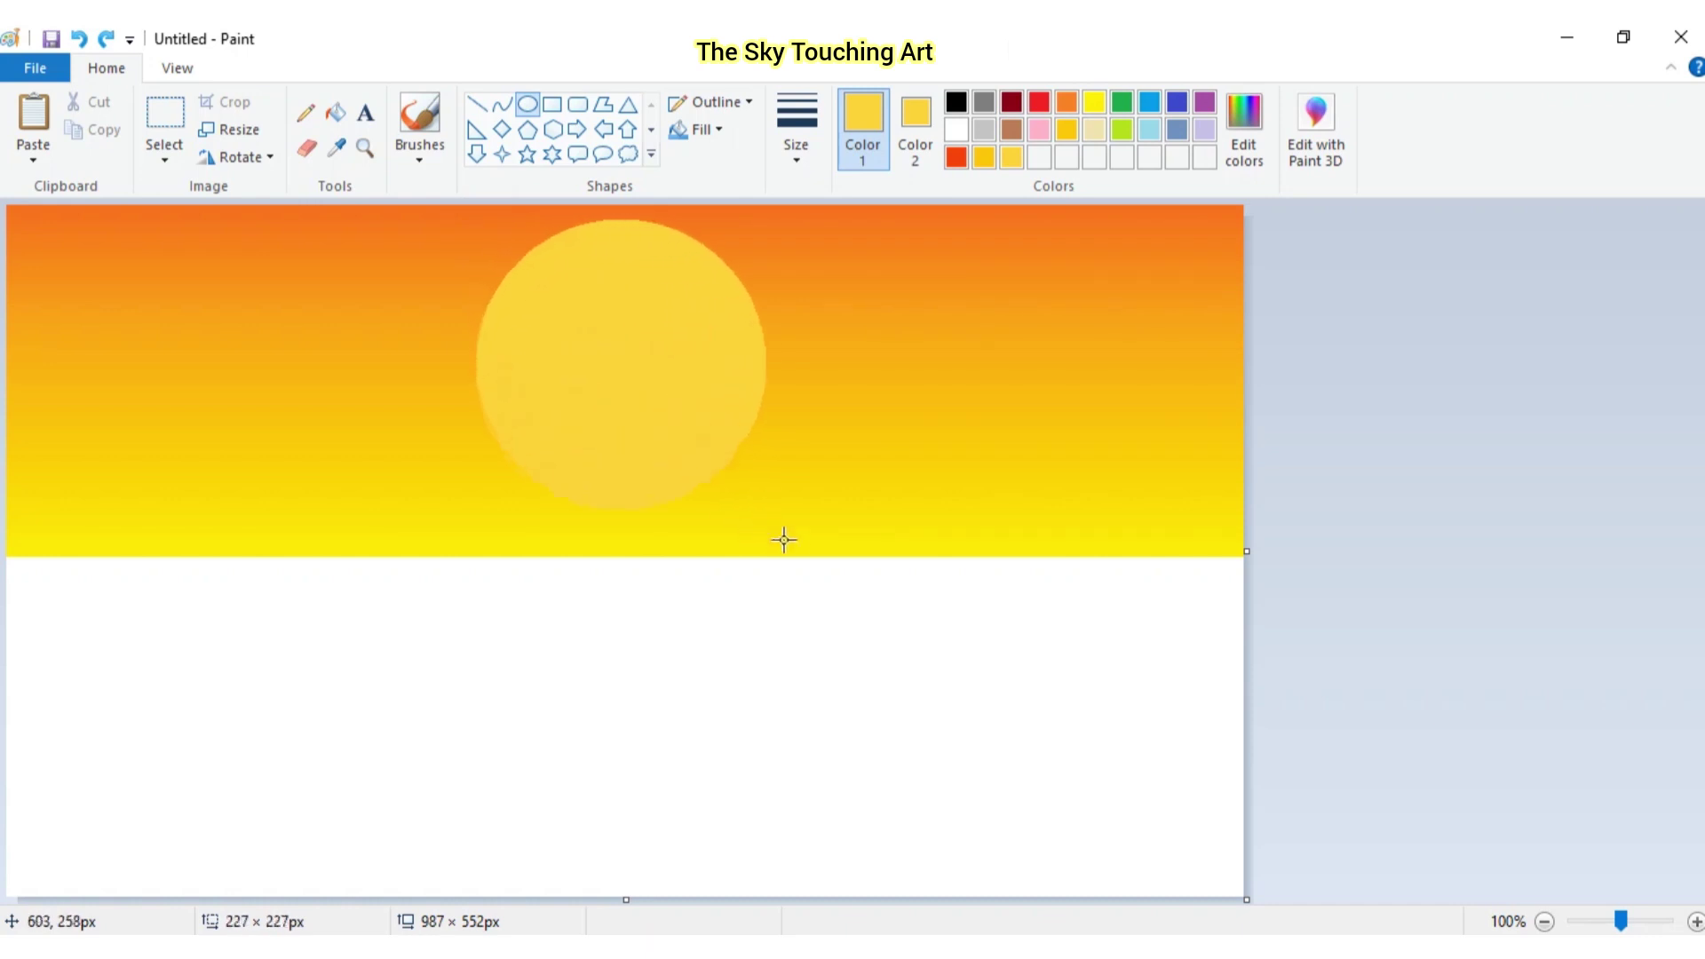
left_click_drag(707, 375, 702, 390)
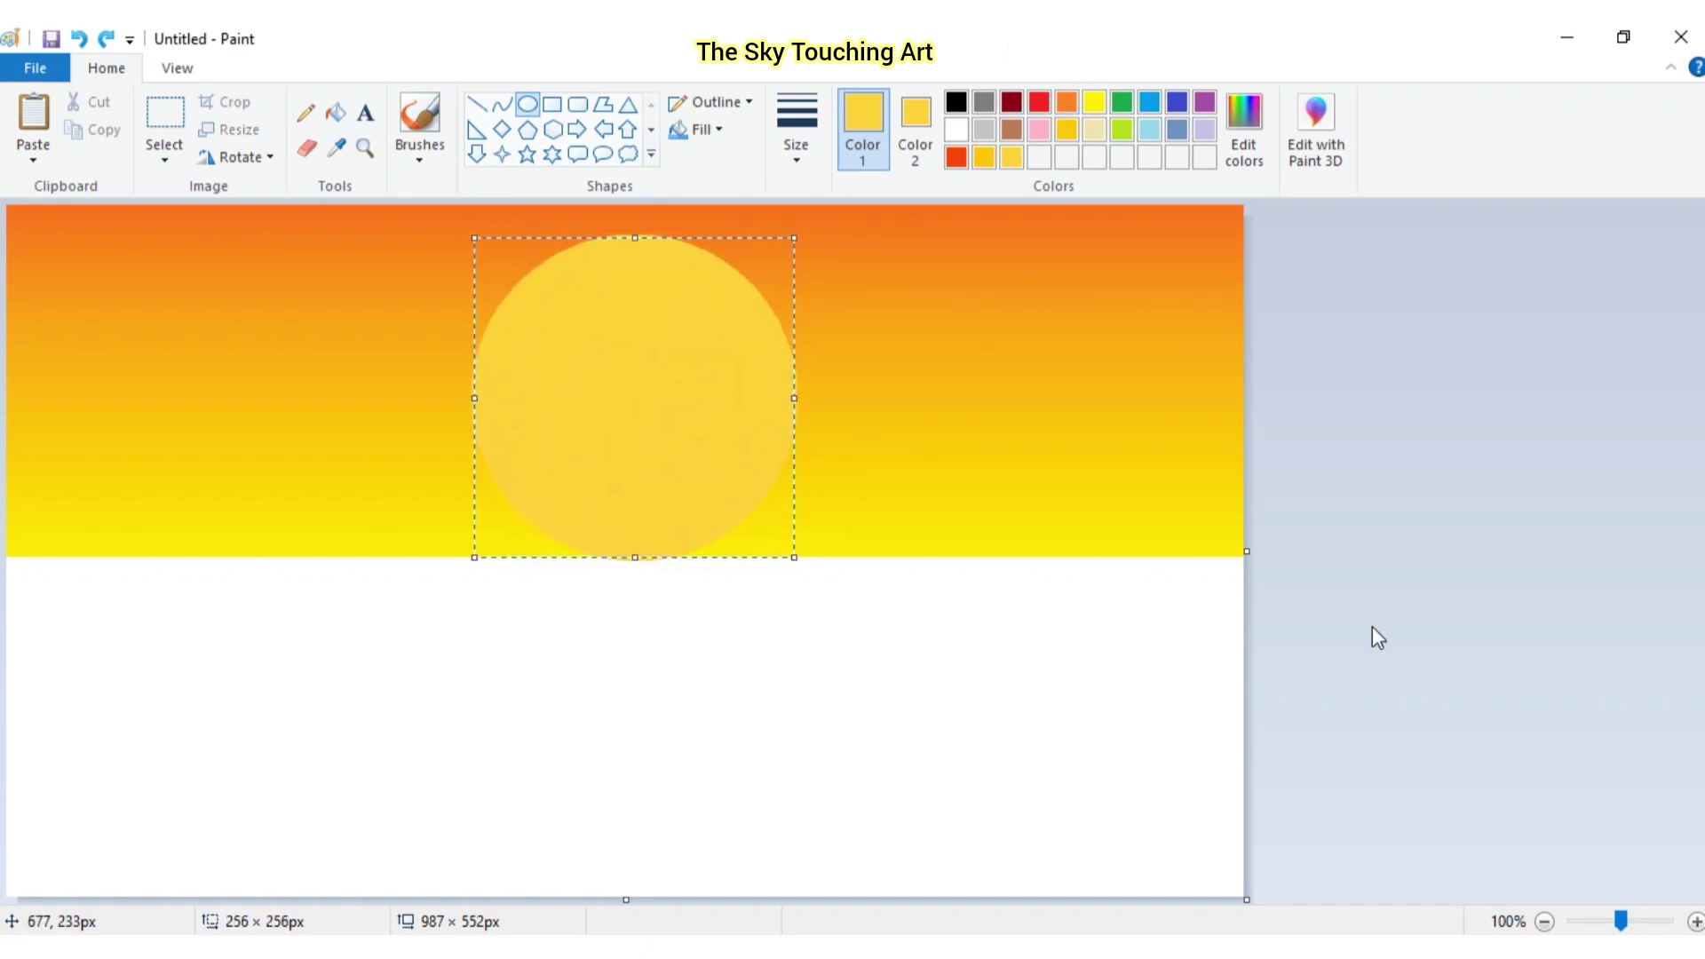
left_click(1558, 610)
Set the secondary colour to white and paste the cut skyline transparently over the sky and sun
left_click(915, 124)
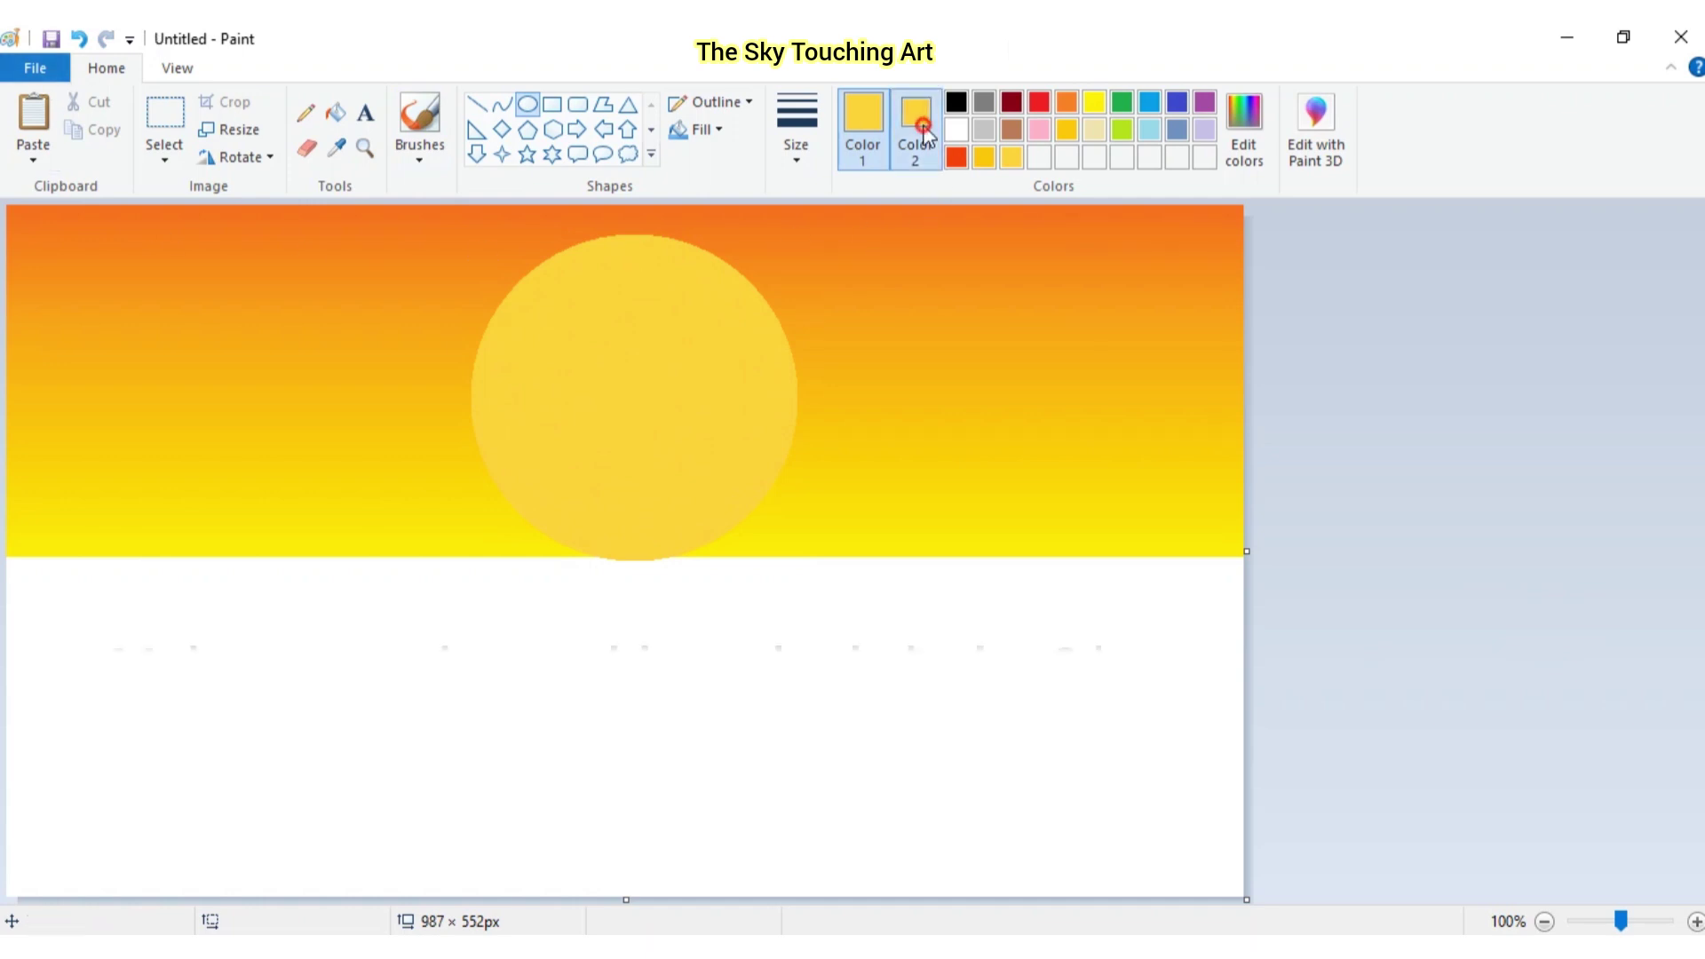
left_click(955, 130)
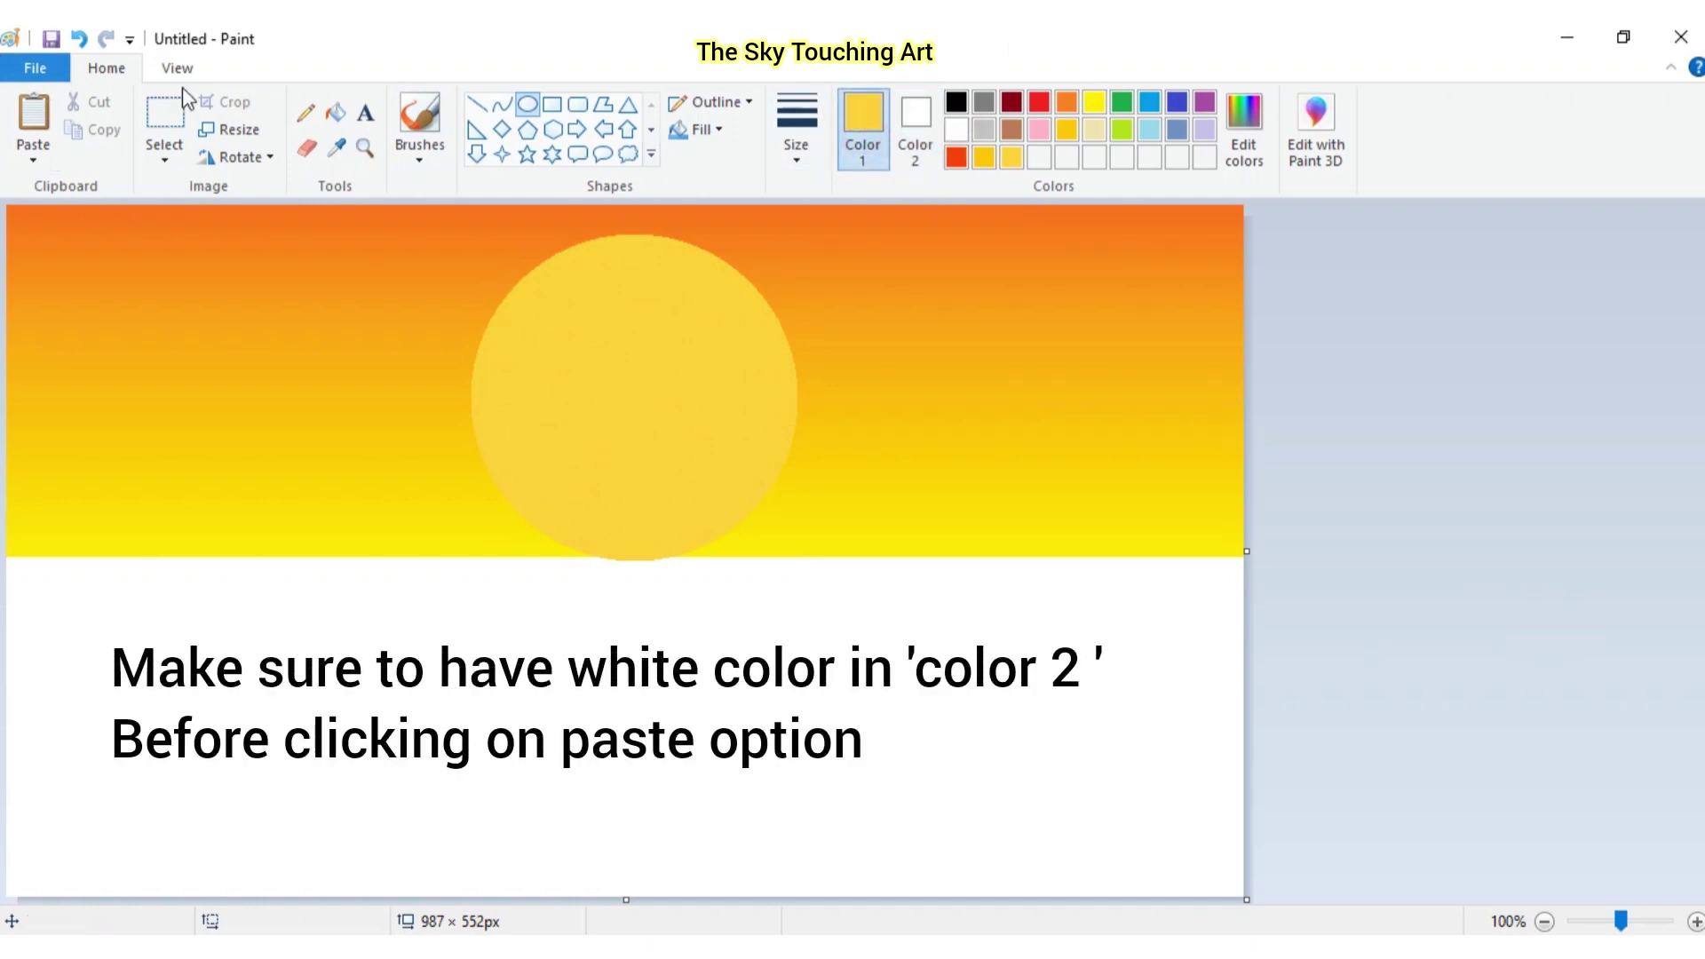
left_click(33, 116)
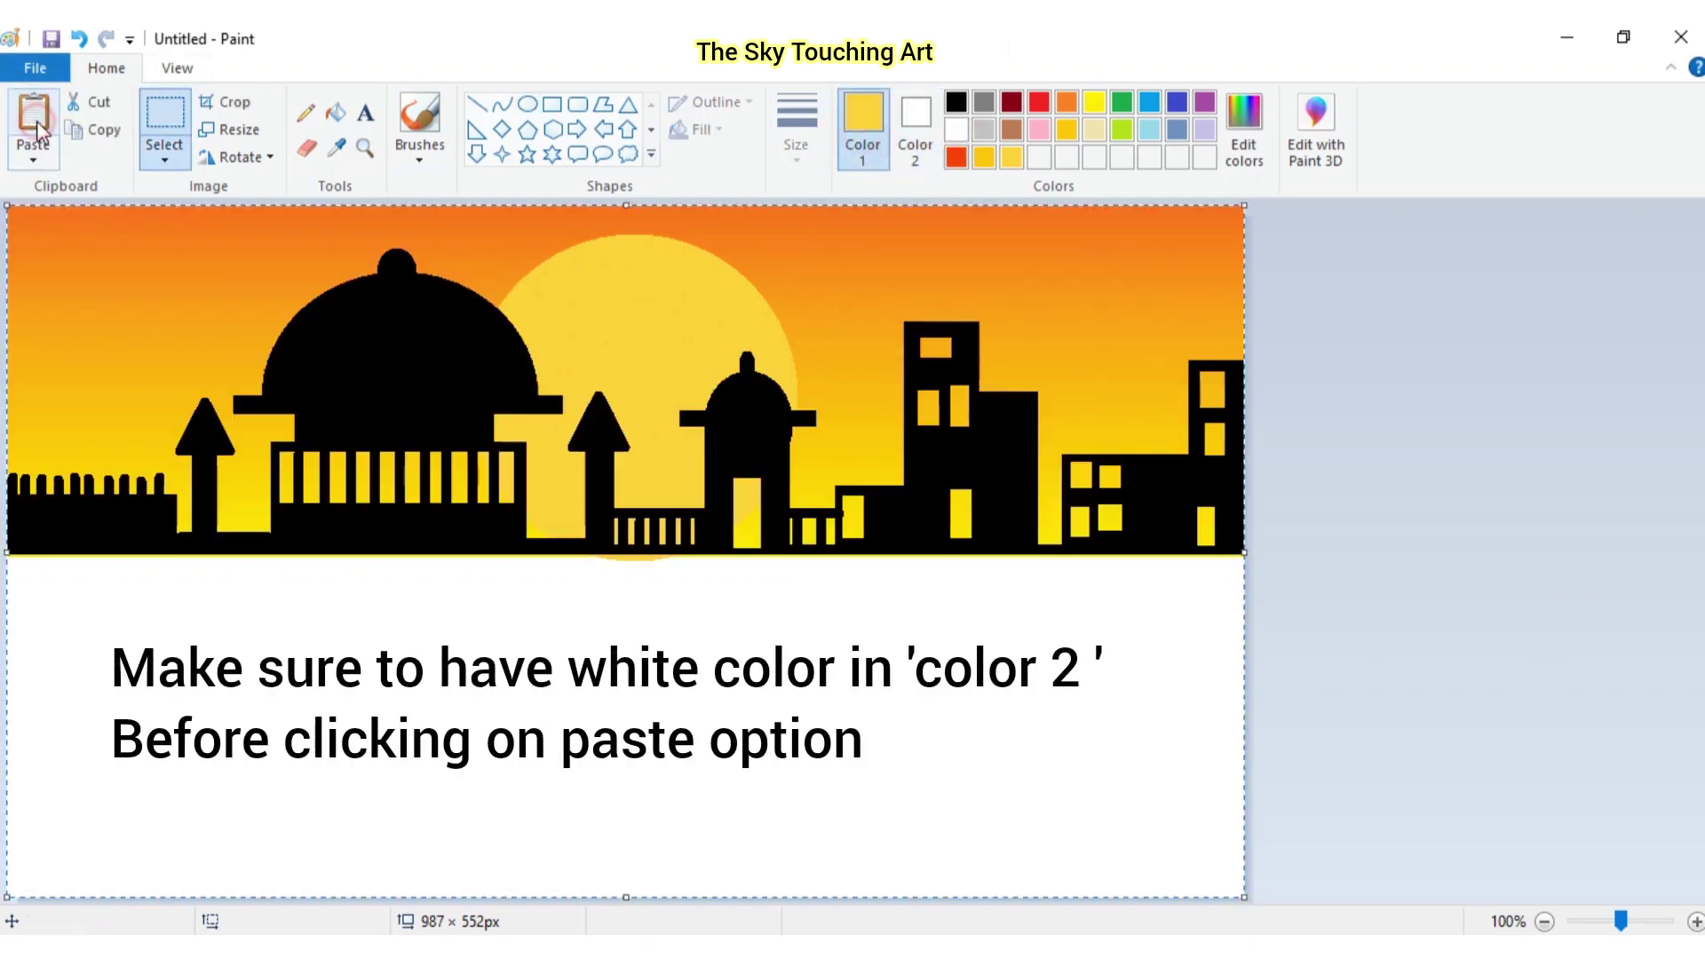
left_click(1407, 597)
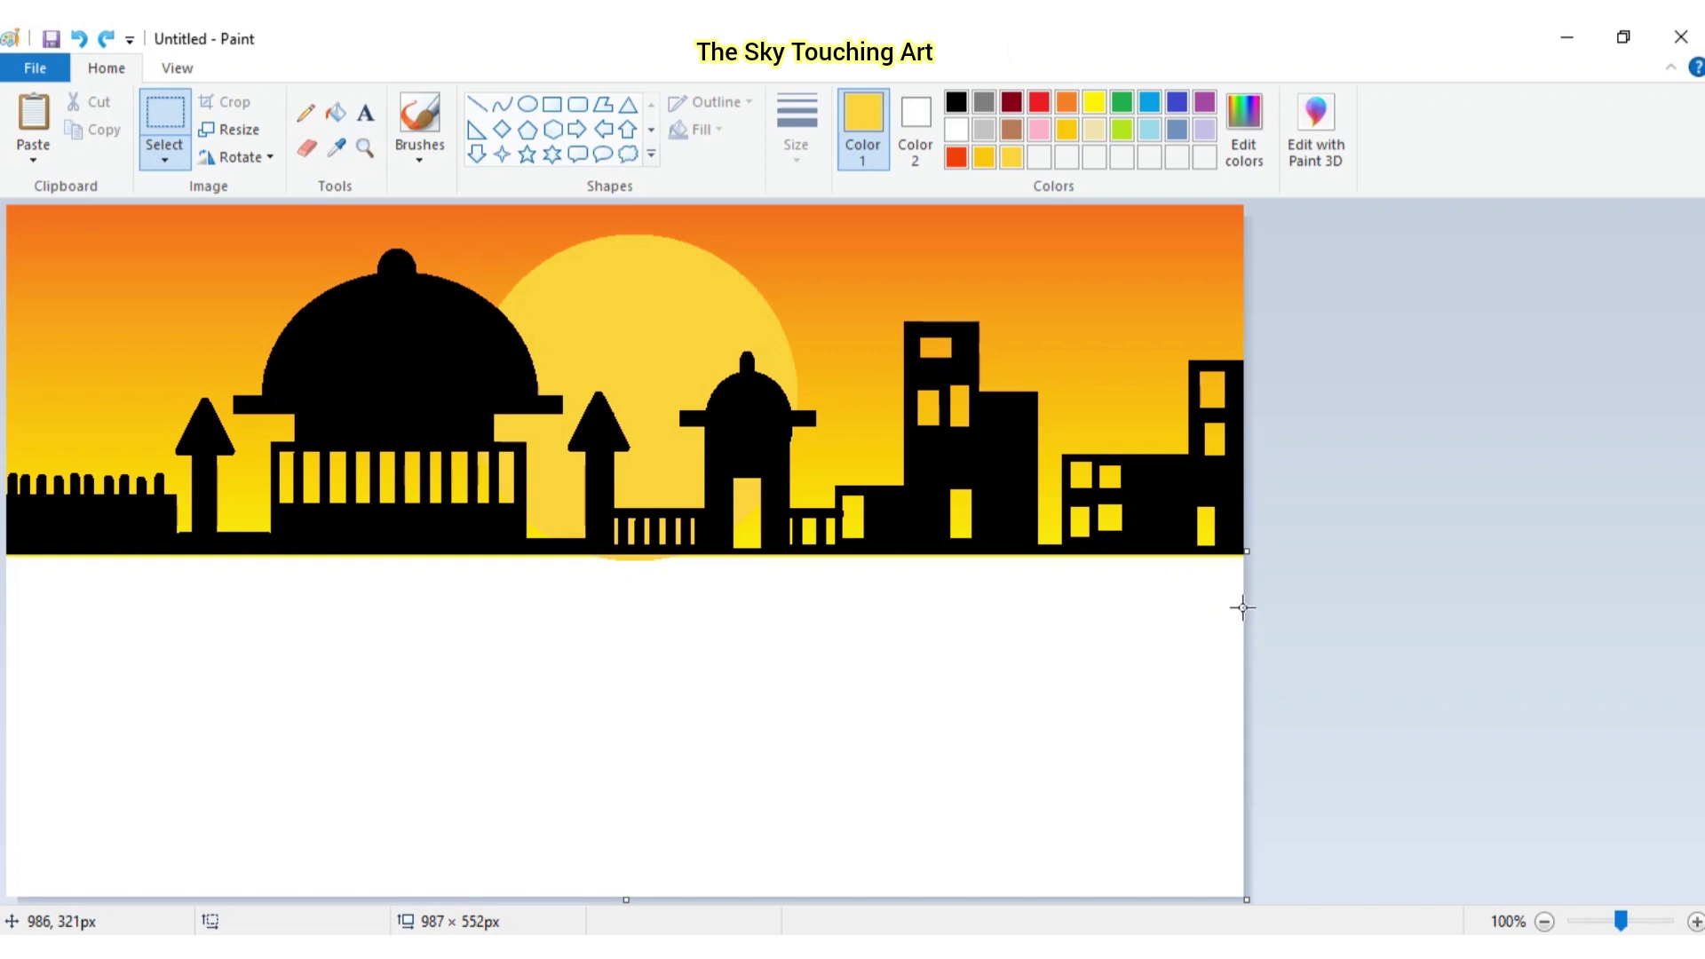
Select the skyline picture across the full canvas width, about 987 × 322 px, and copy it
left_click_drag(1242, 607, 57, 237)
left_click_drag(4, 164, 5, 164)
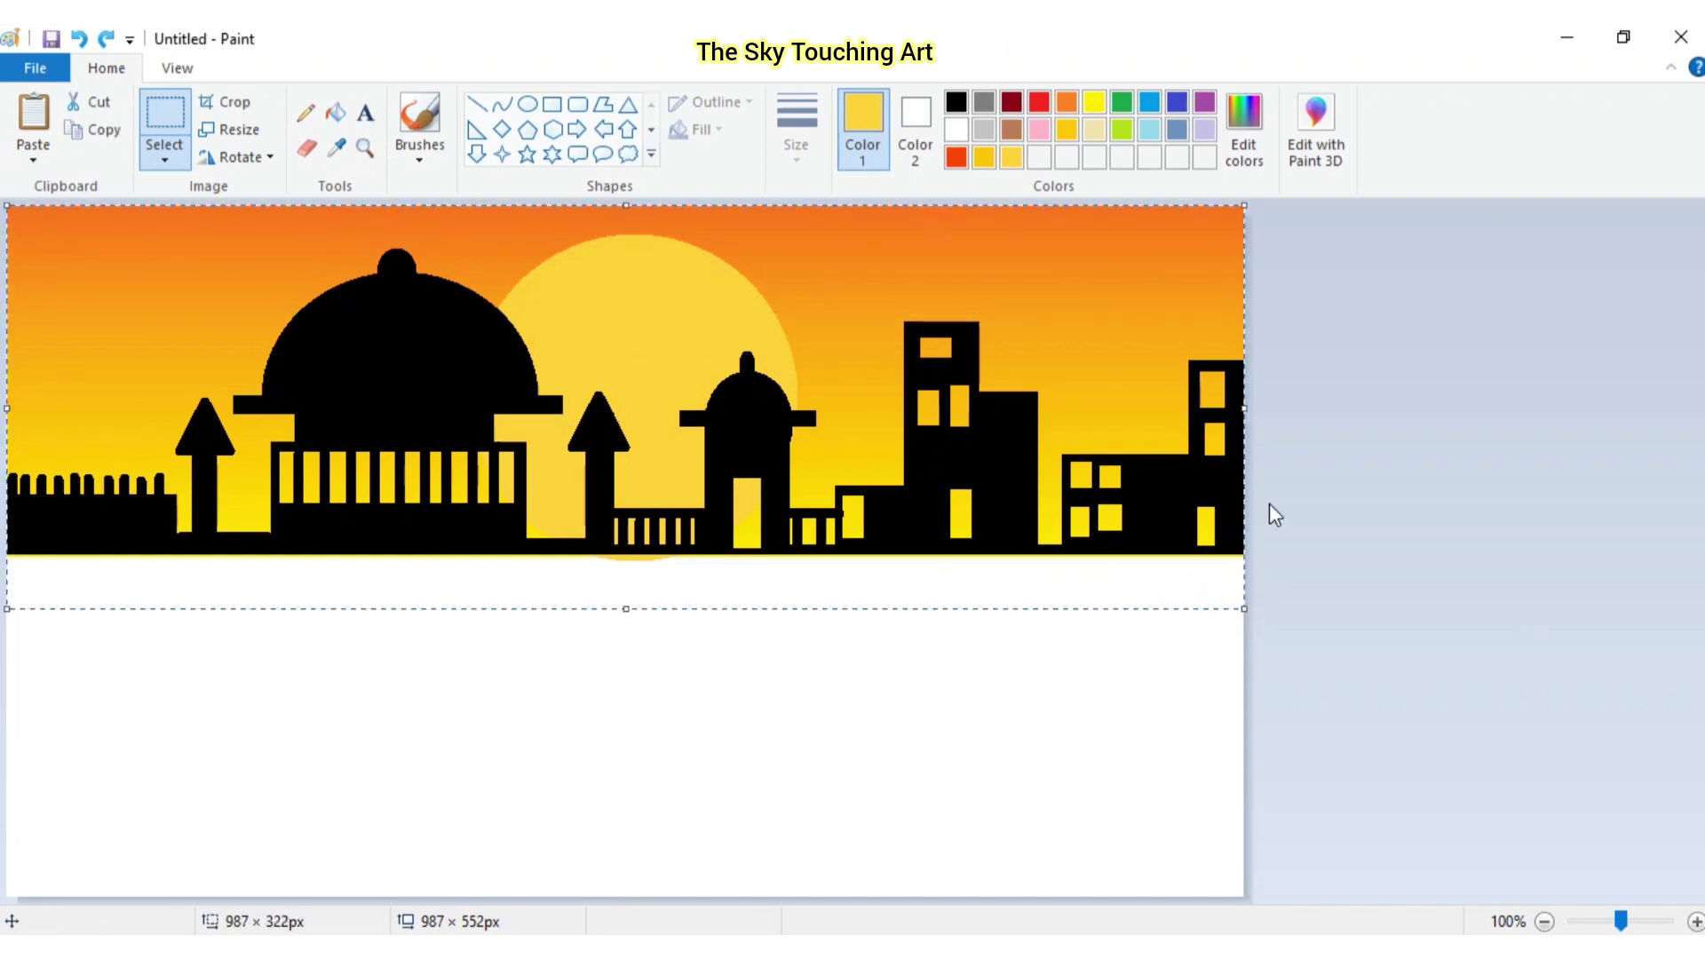
left_click(95, 143)
left_click(989, 734)
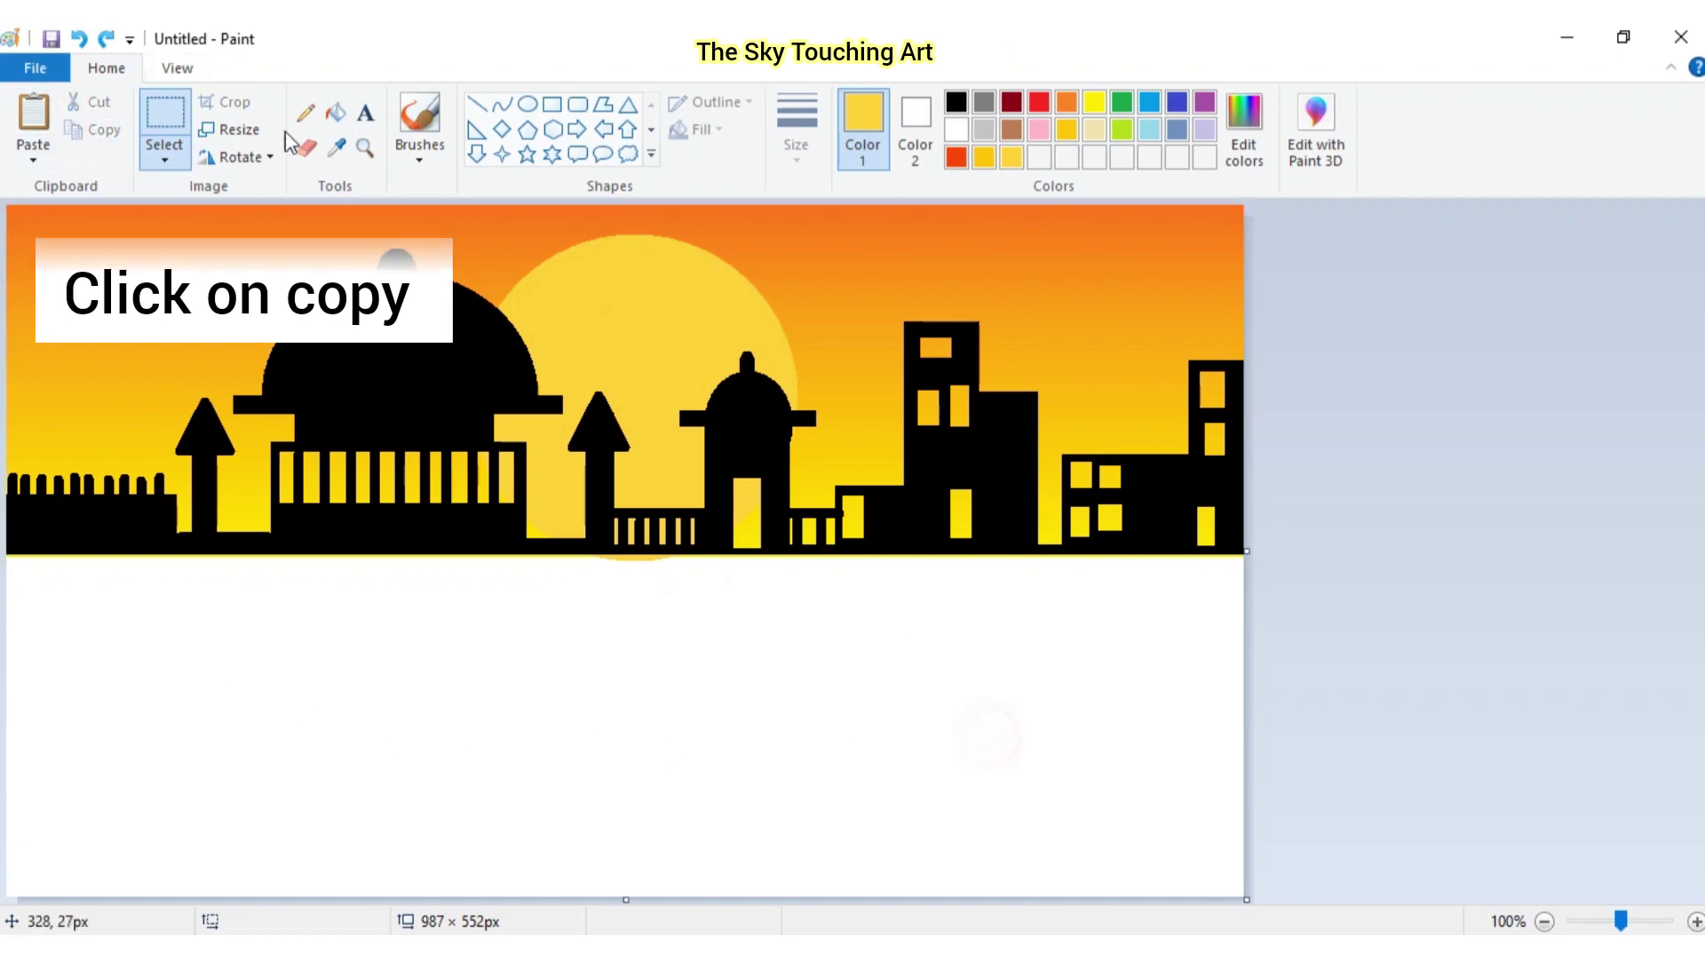
Resize the whole picture to 8 px horizontally and 552 px vertically with the aspect ratio unlocked
left_click(231, 138)
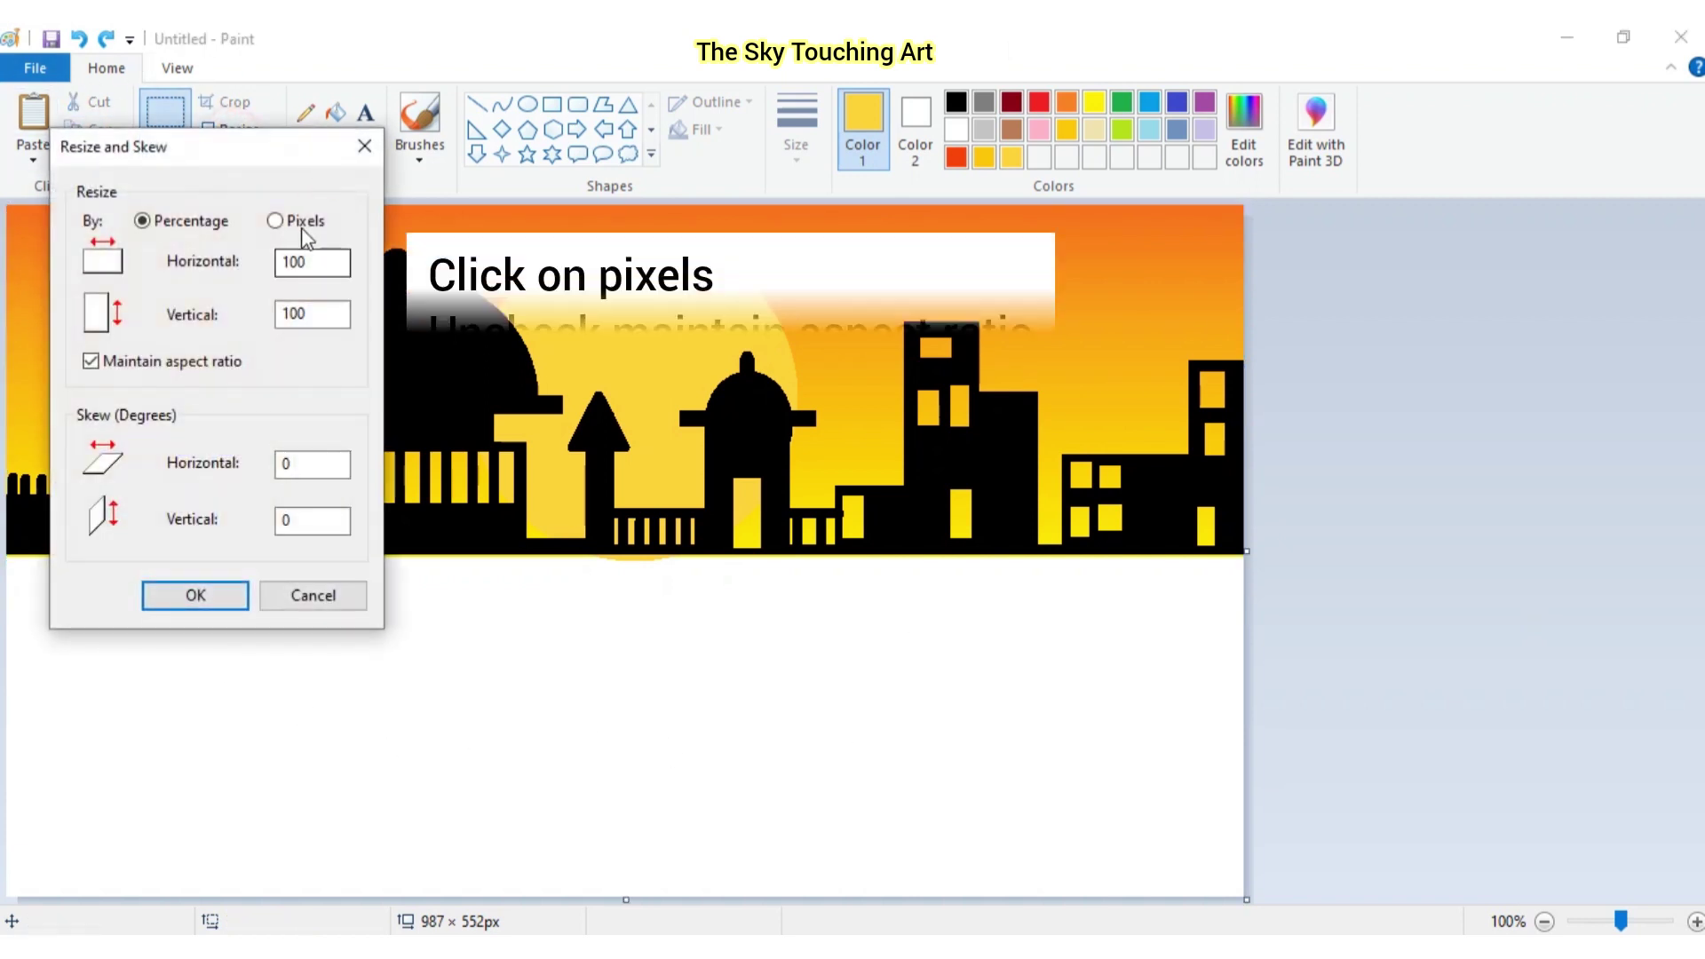
left_click(275, 220)
left_click(92, 361)
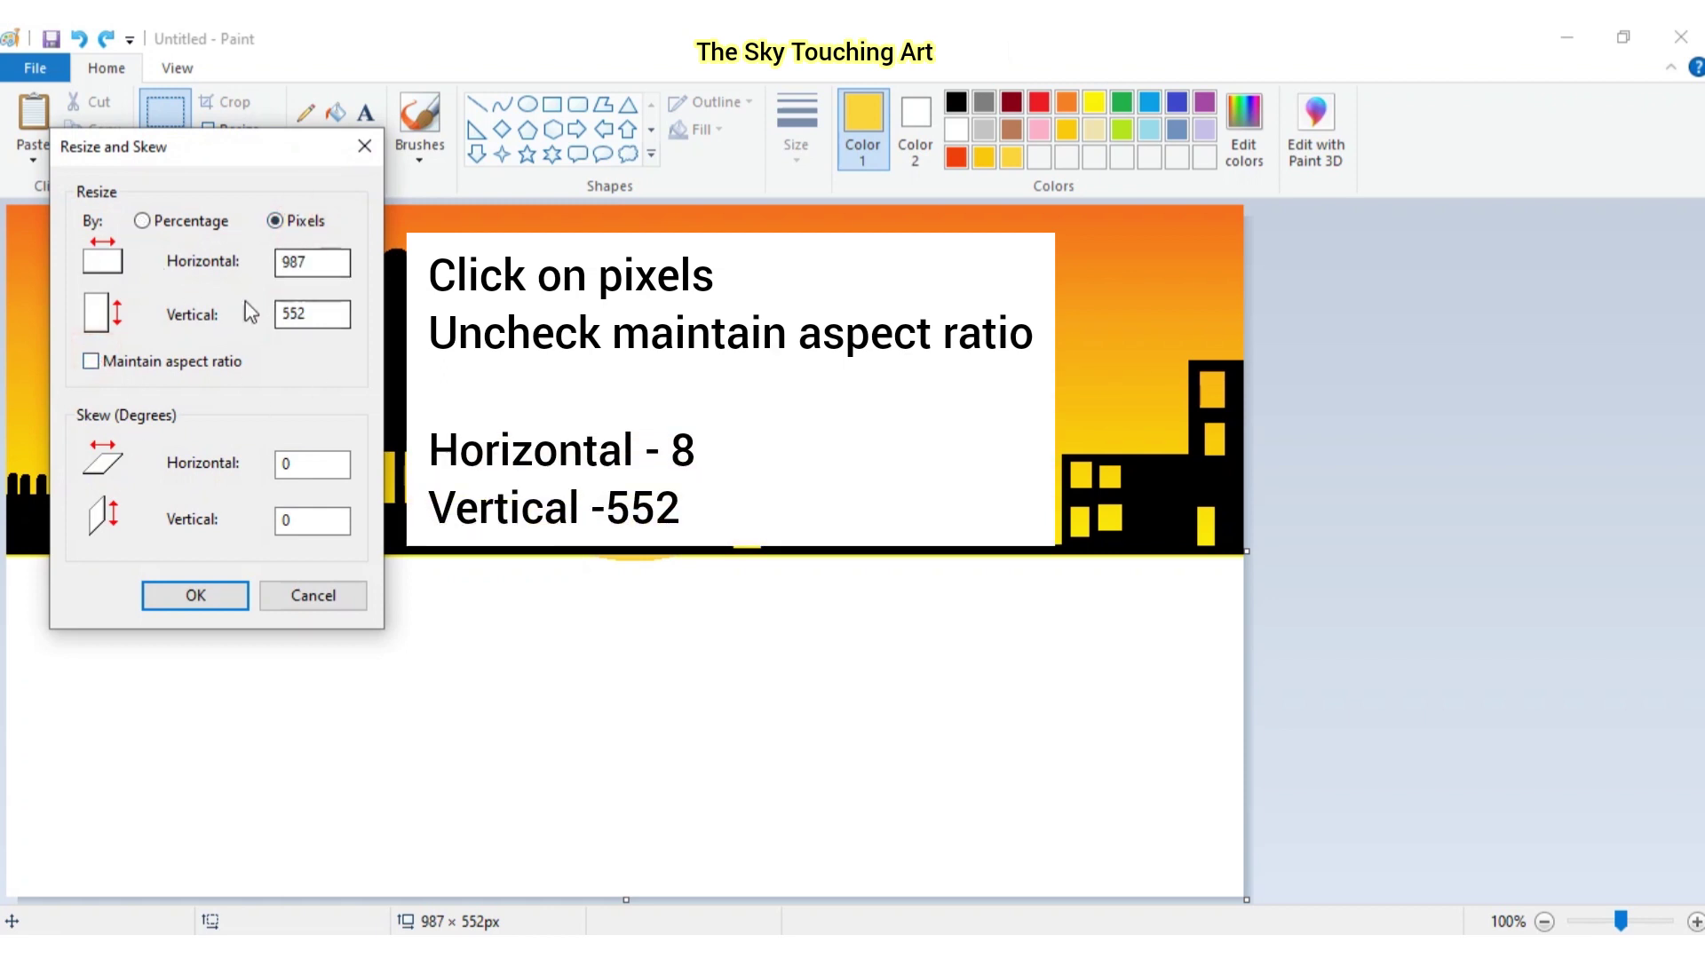
left_click_drag(320, 263, 238, 271)
left_click(230, 594)
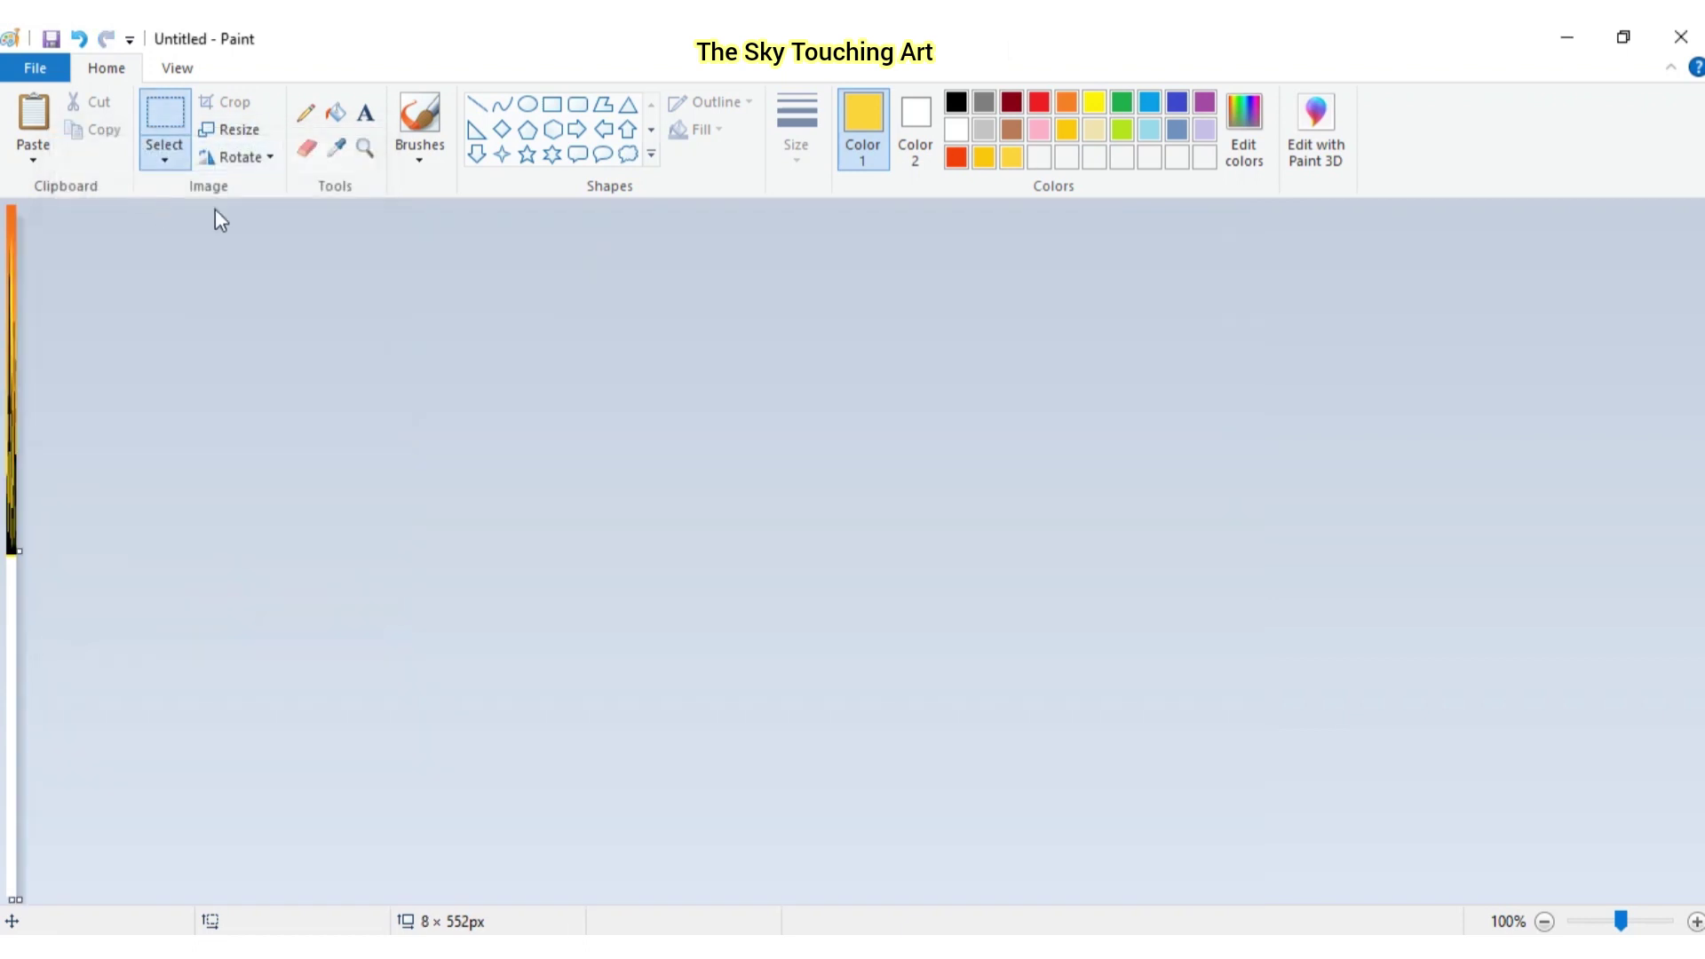
Stretch the narrow picture back to 987 × 552 px without maintaining the aspect ratio to blur the skyline horizontally
left_click(233, 131)
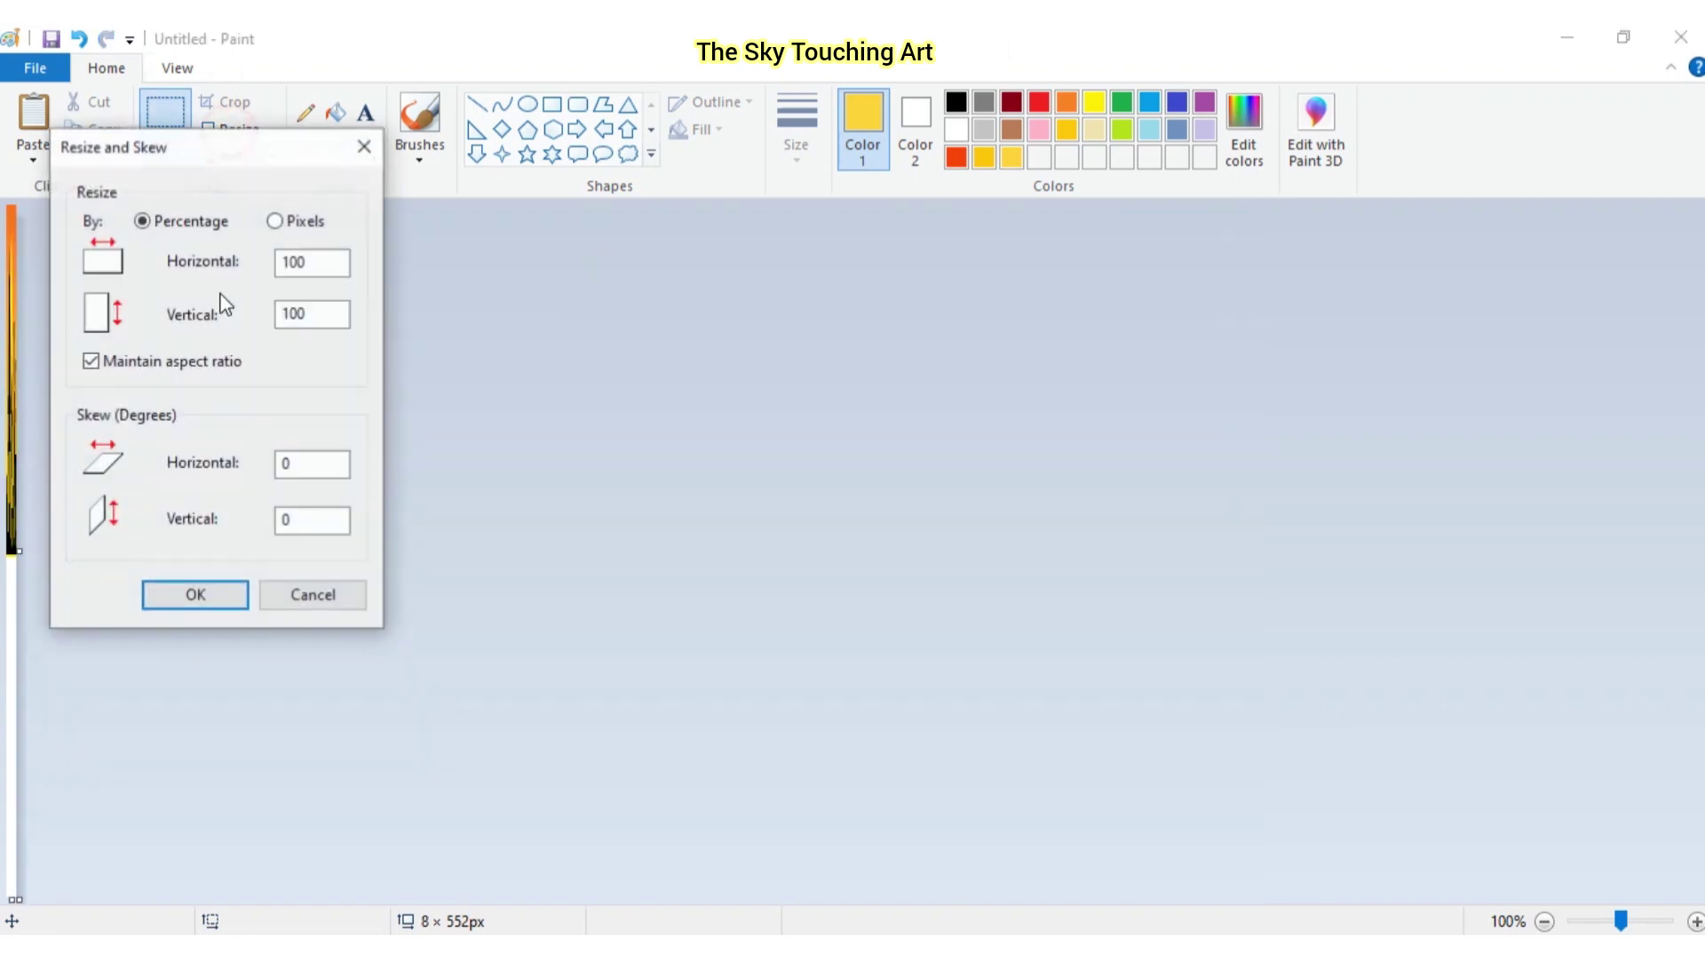
left_click(275, 220)
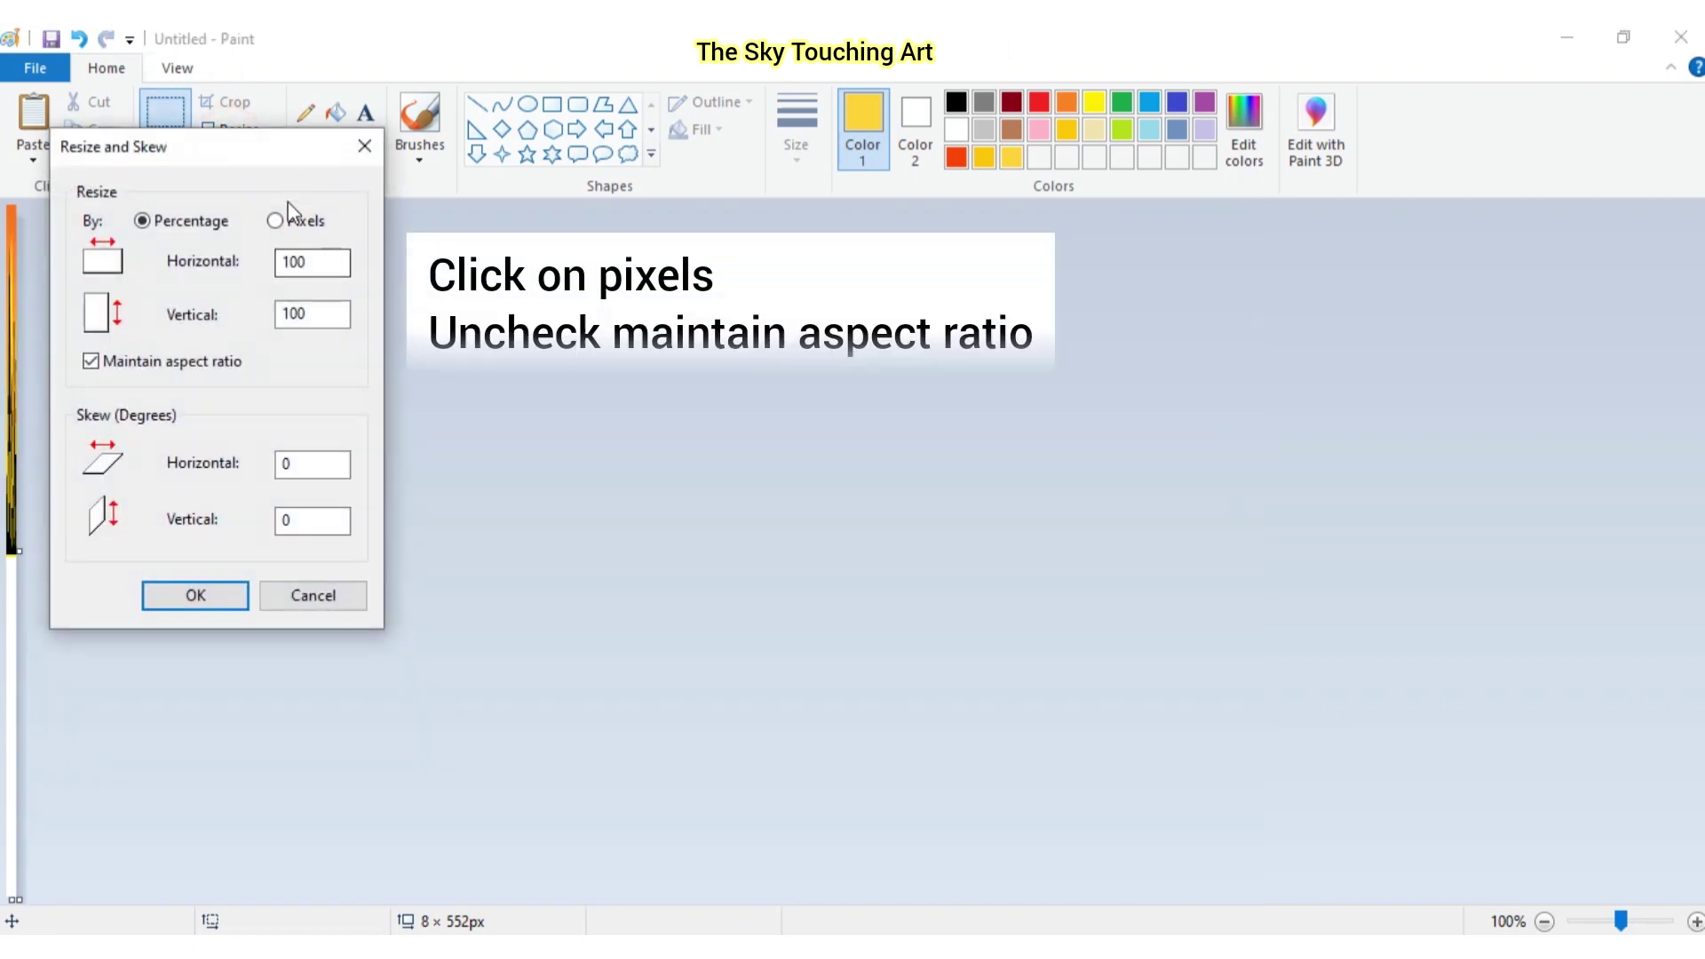
left_click(179, 366)
double_click(307, 261)
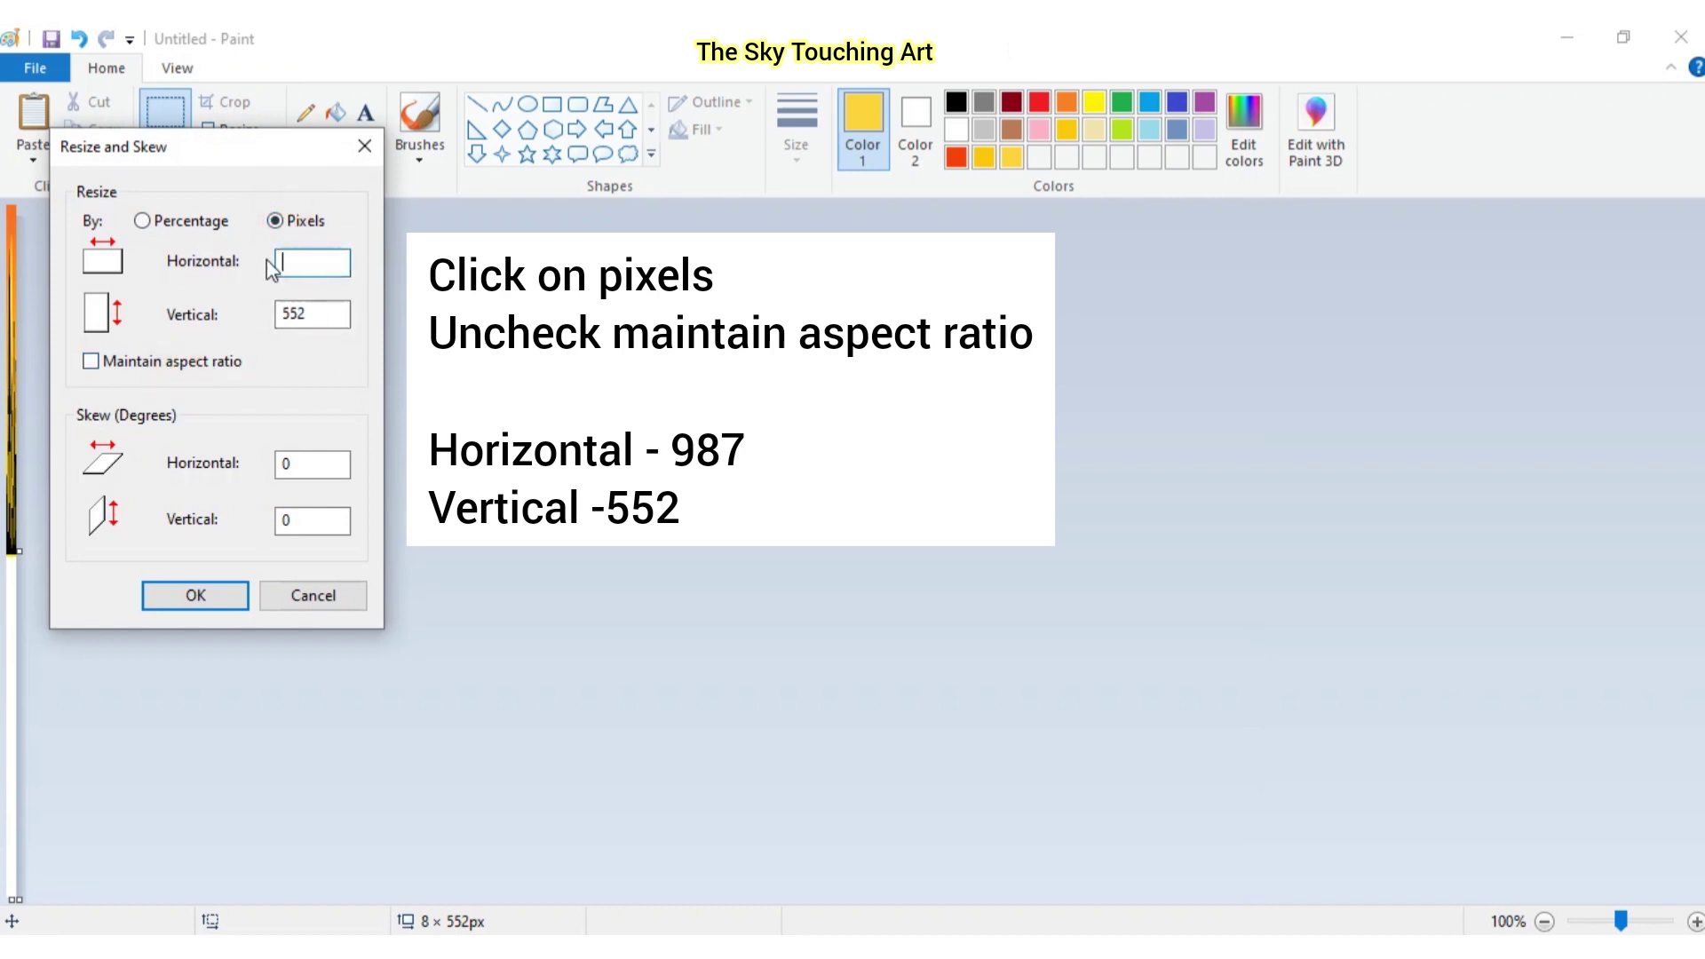
type("987")
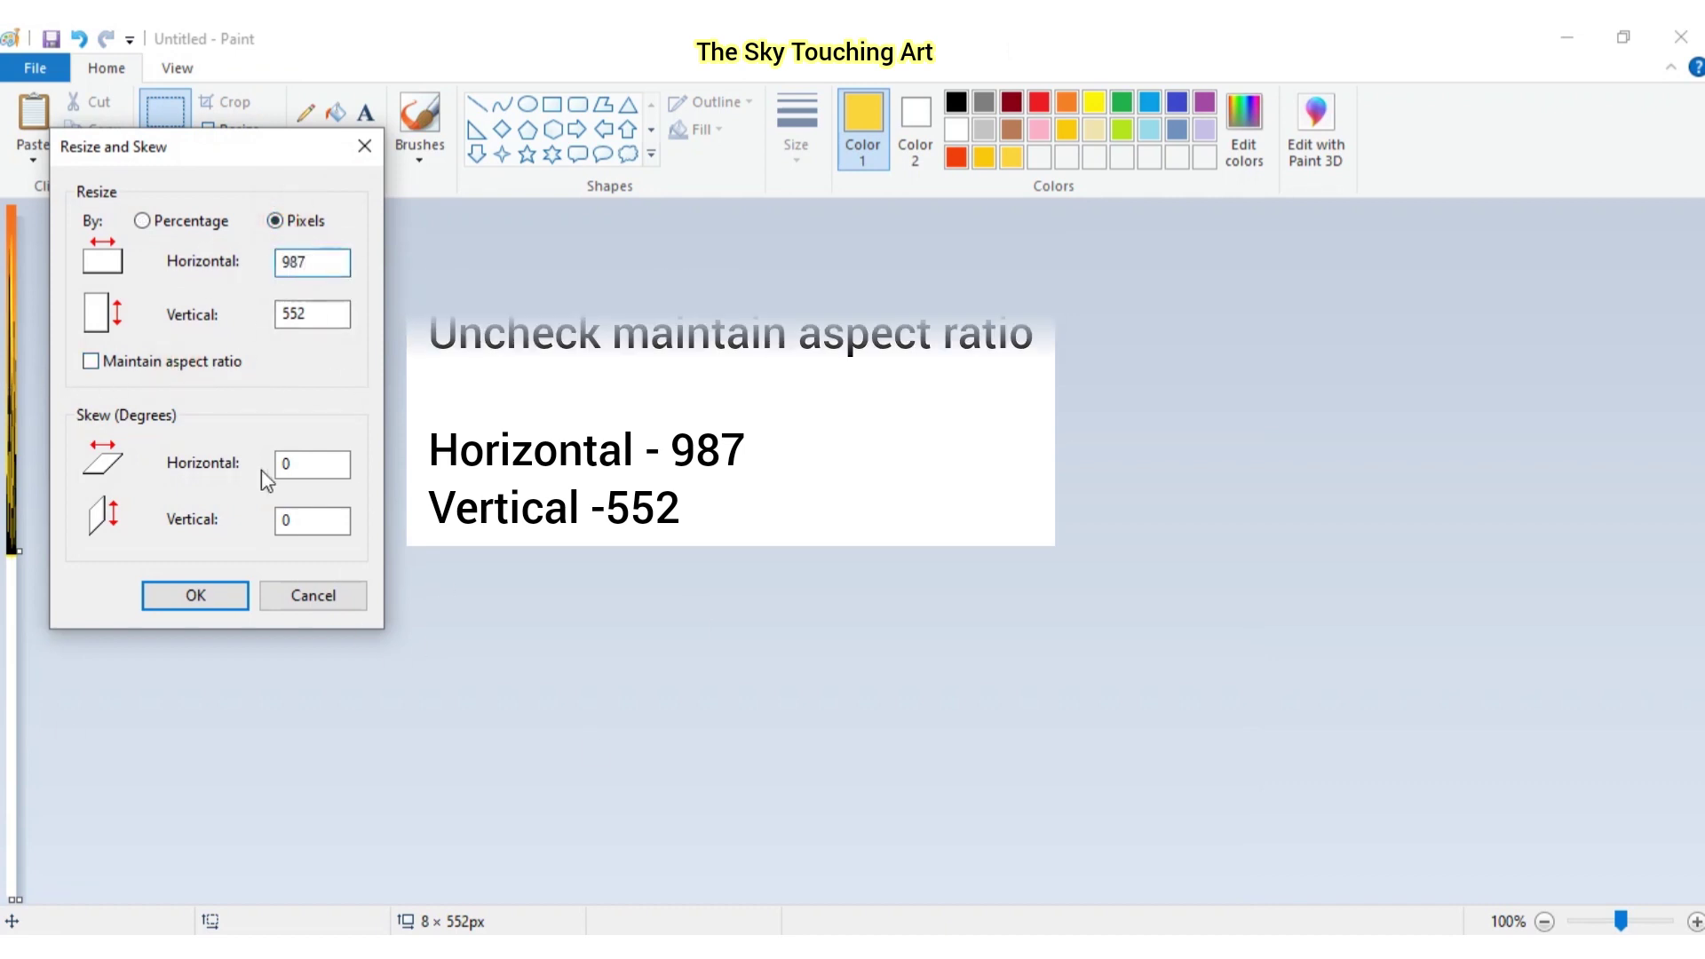
left_click(195, 595)
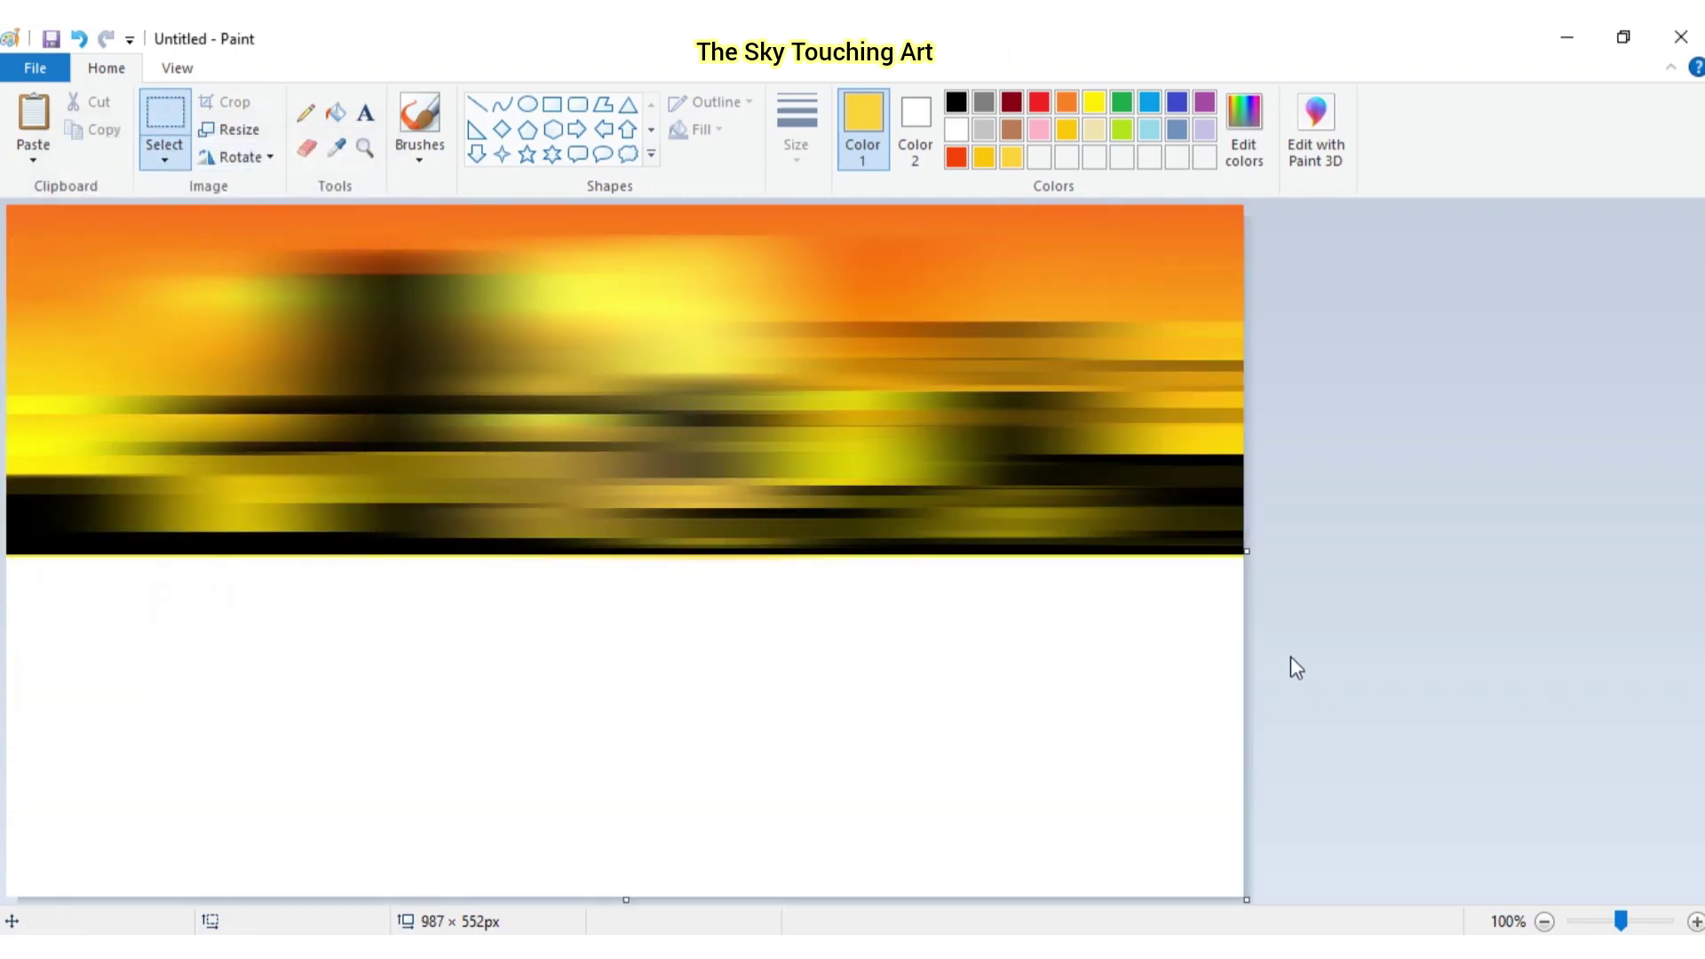
Try to select the blurred upper part of the picture, about 982 × 306 px
left_click_drag(1241, 587, 12, 179)
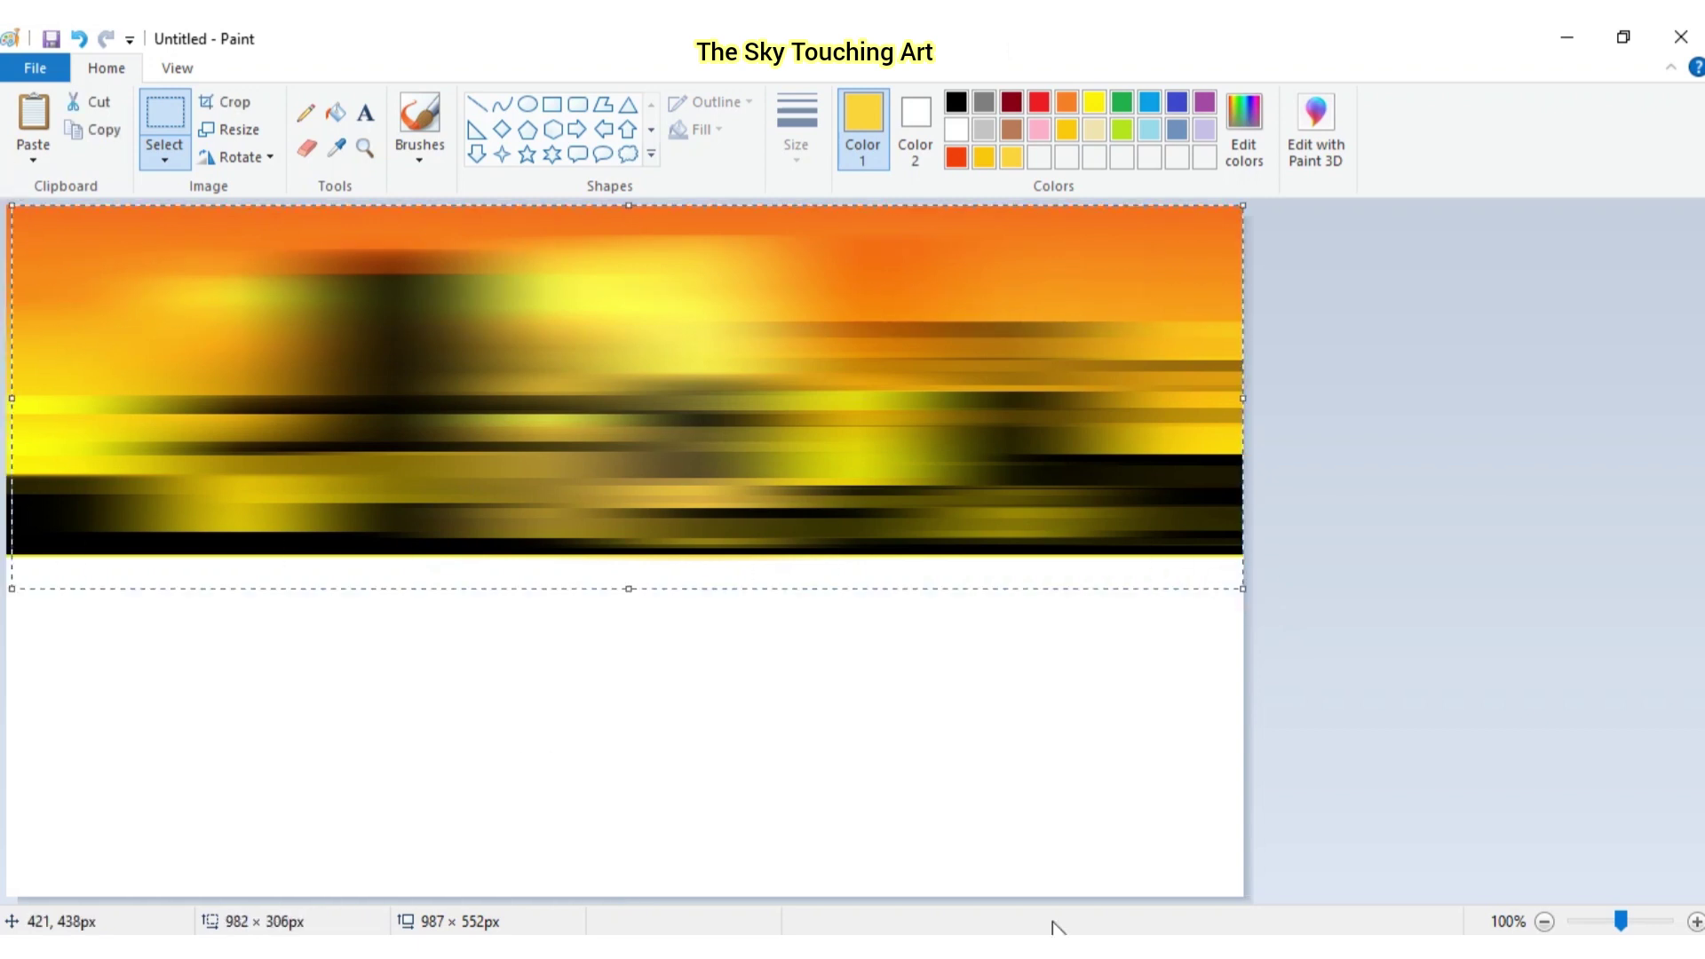
left_click(1226, 681)
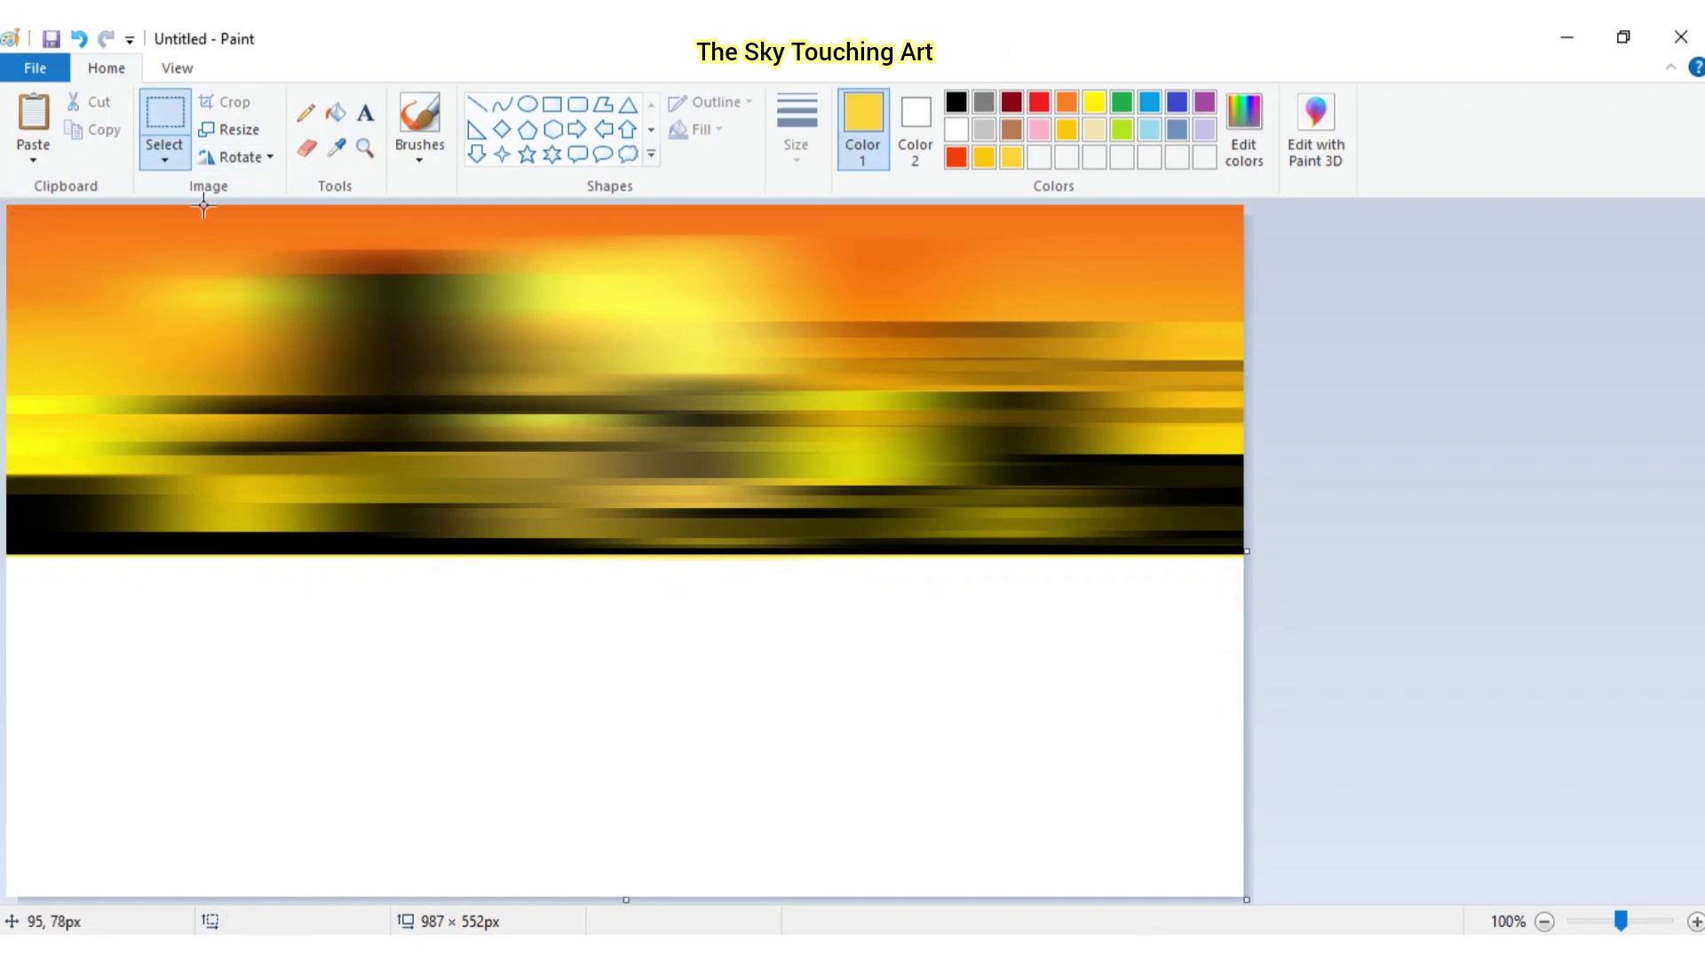
Flip the entire blurred picture vertically and paste the copied skyline over its upper part
left_click(160, 161)
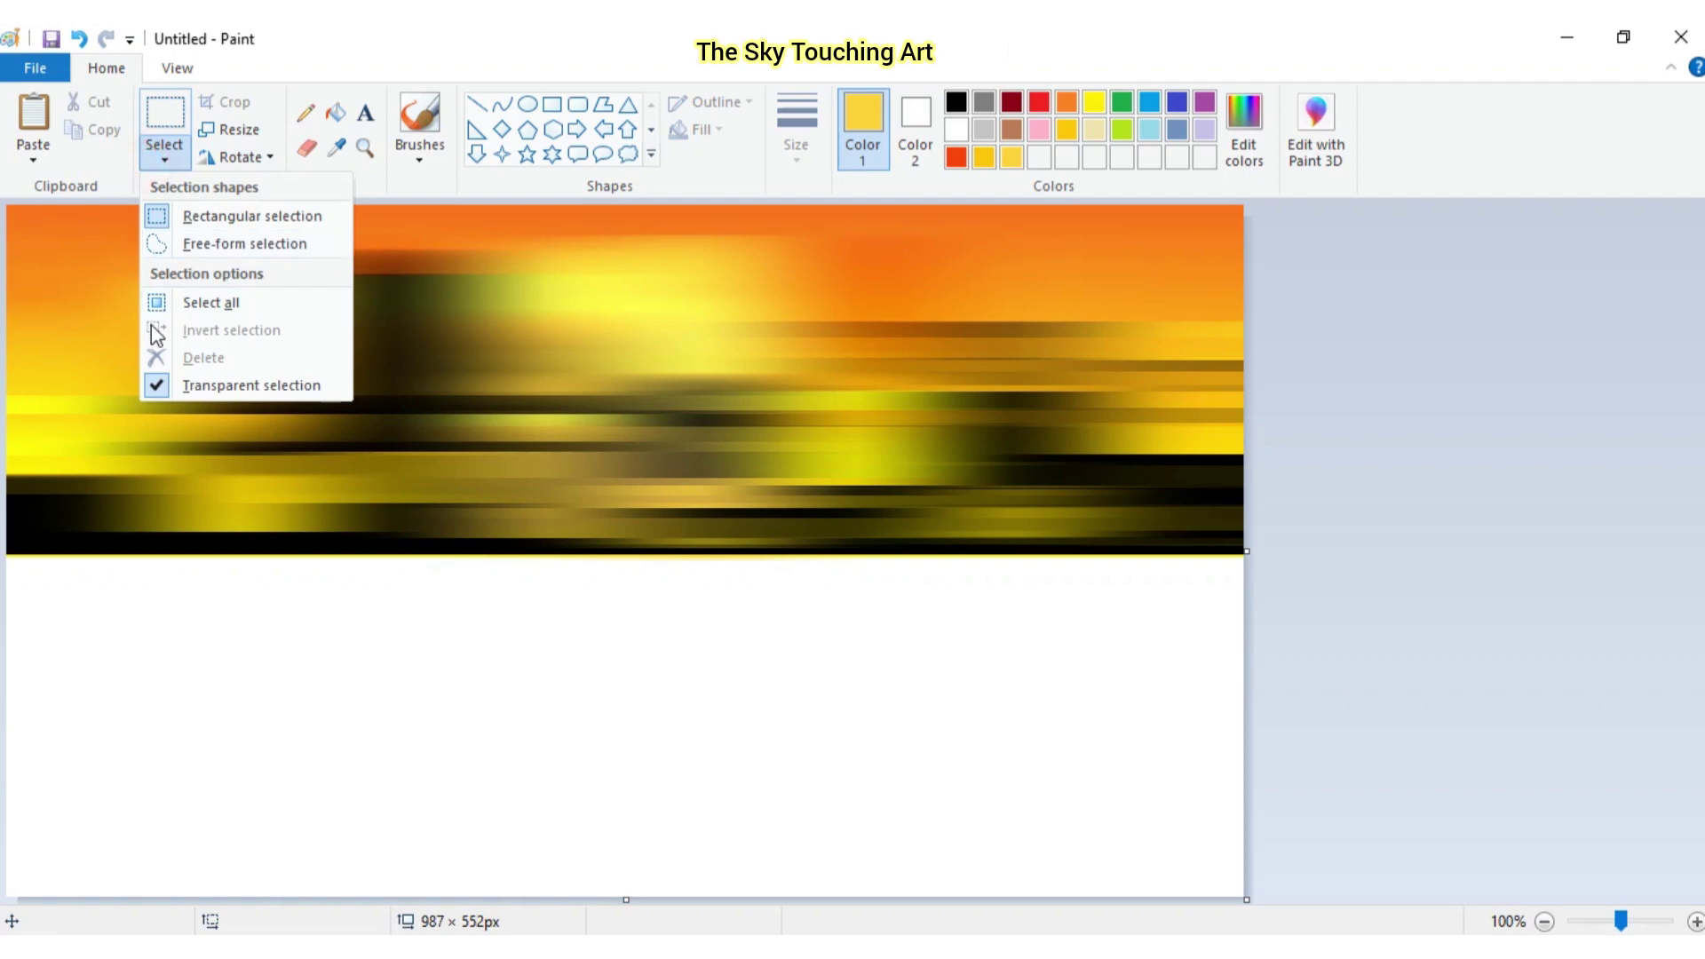
left_click(187, 303)
left_click(249, 159)
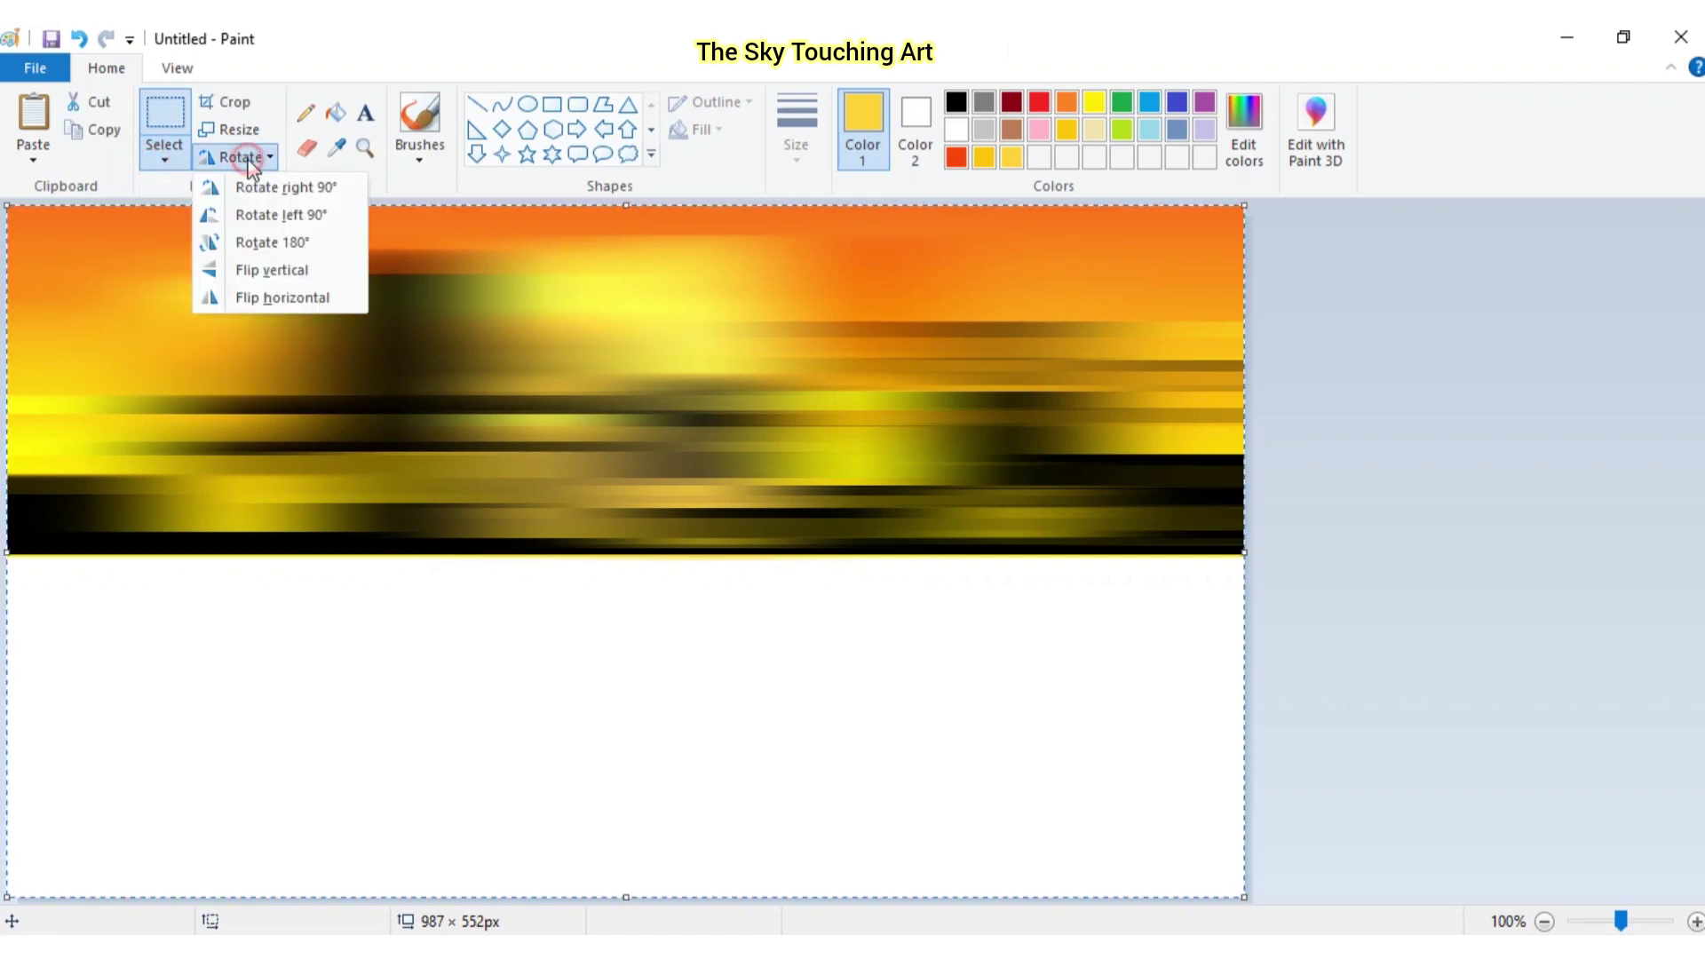
left_click(291, 267)
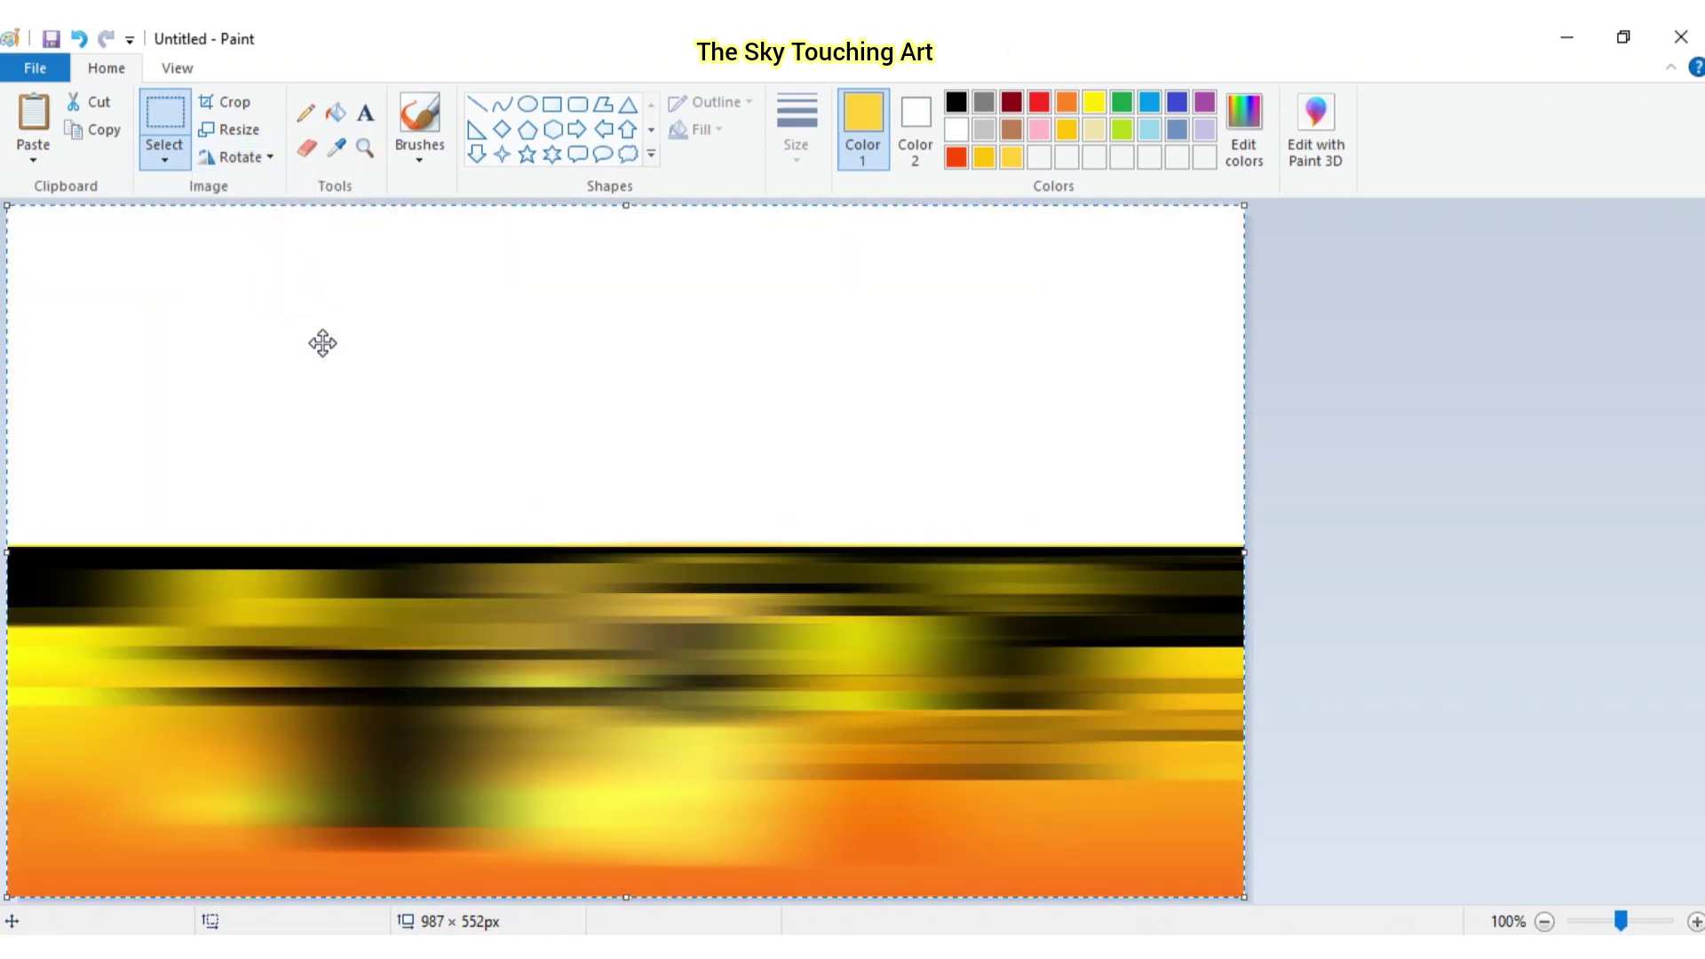
left_click(1516, 380)
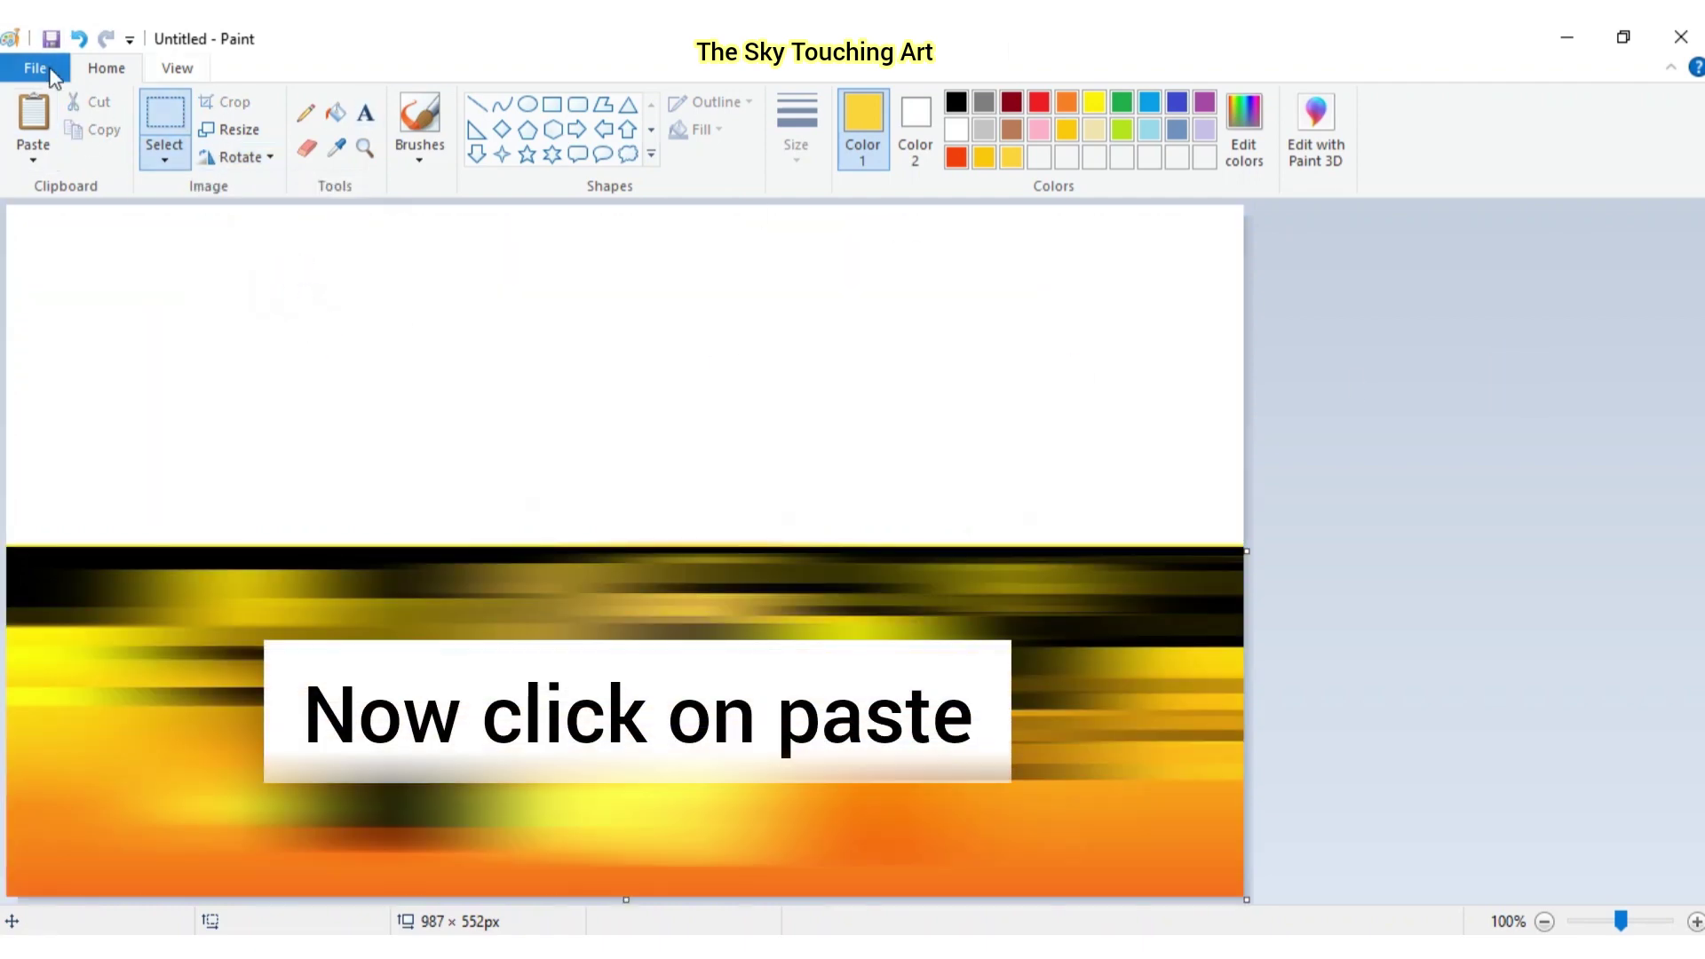
left_click(29, 126)
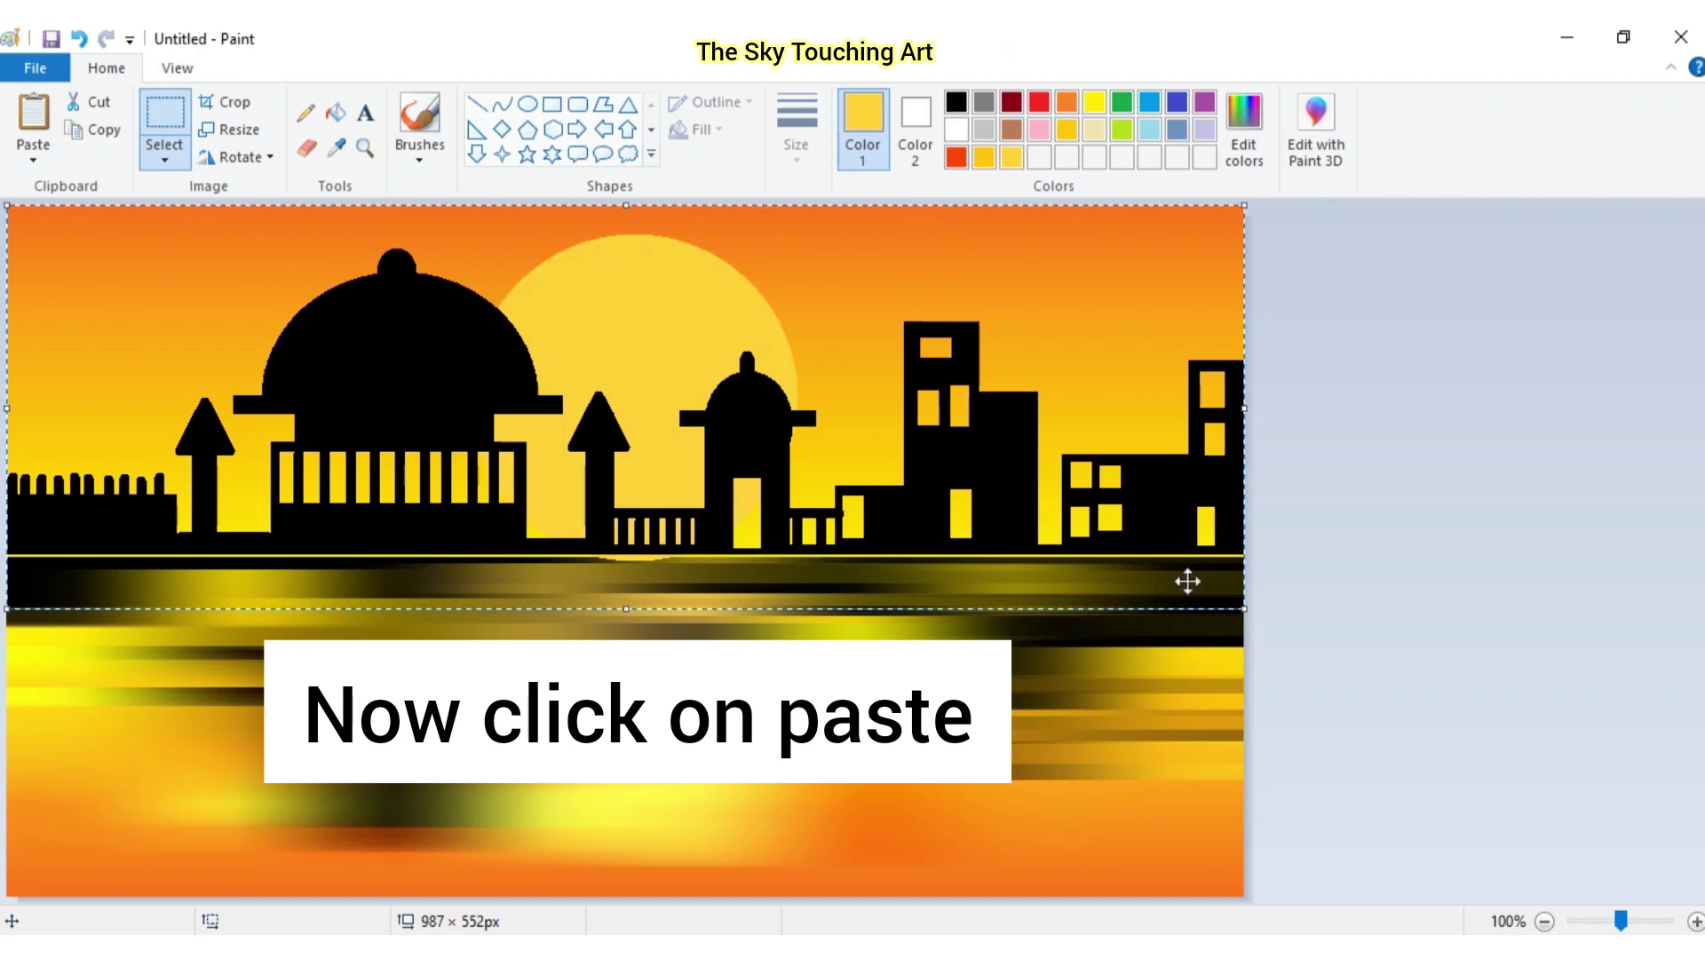
left_click(1561, 593)
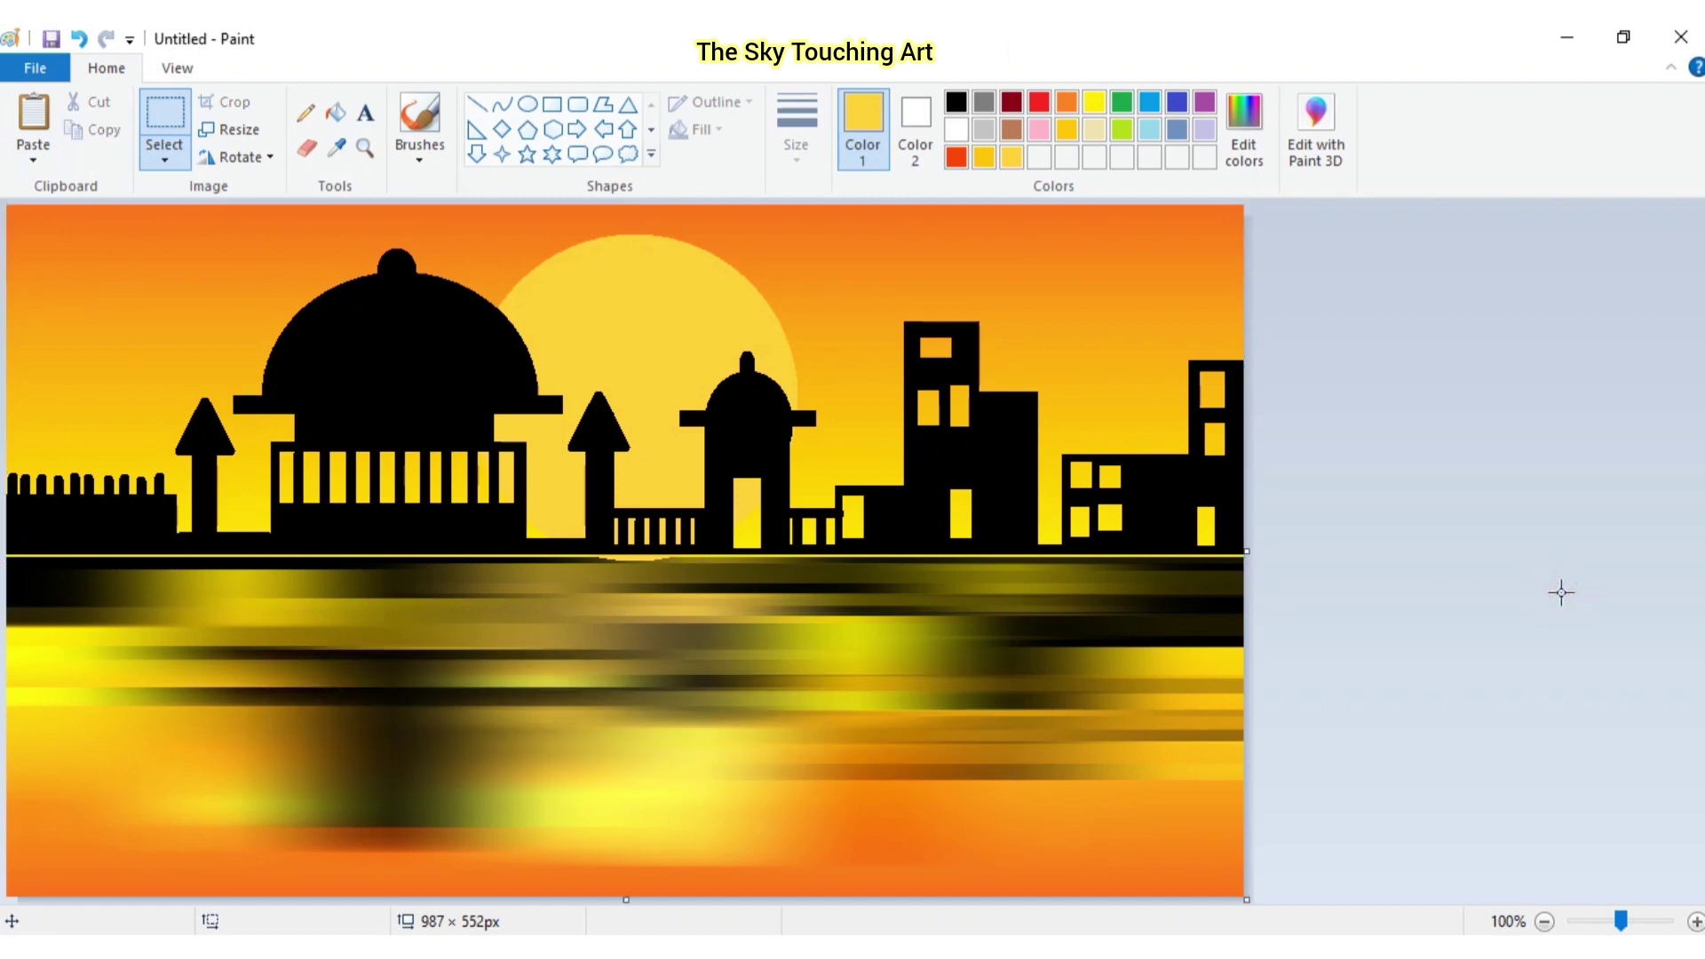
Draw a black horizontal line, about 1014 × 2 px, over the yellow strip at the base of the skyline
left_click(477, 105)
left_click(957, 102)
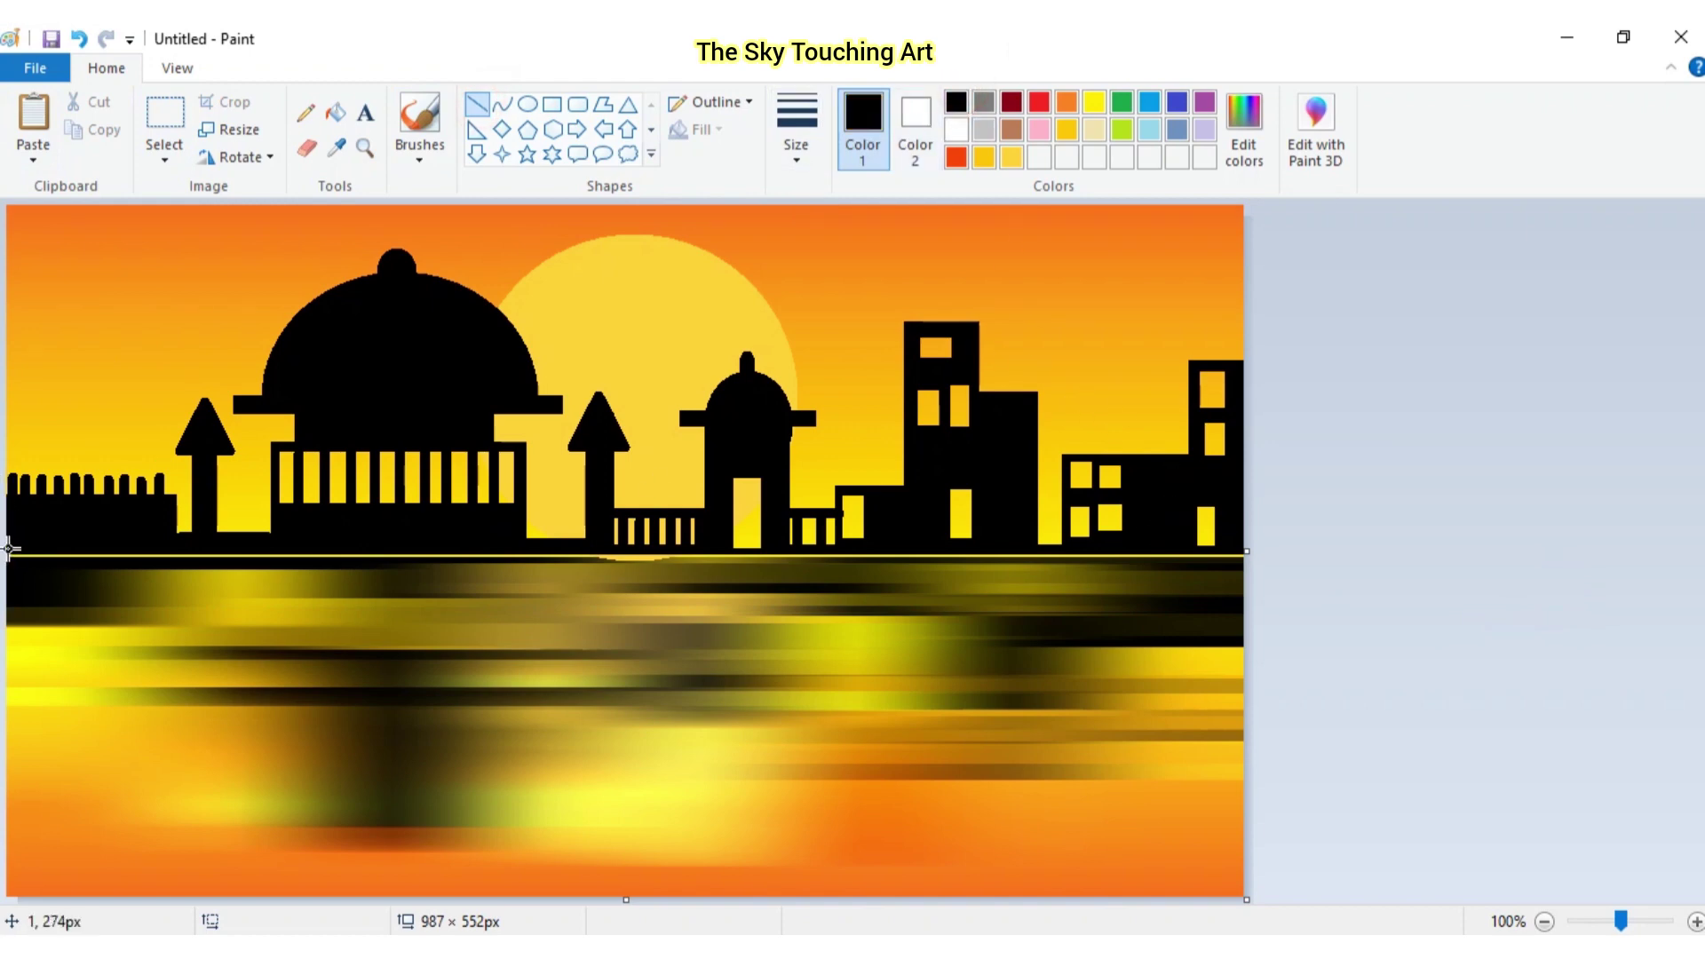
left_click_drag(7, 554, 1279, 555)
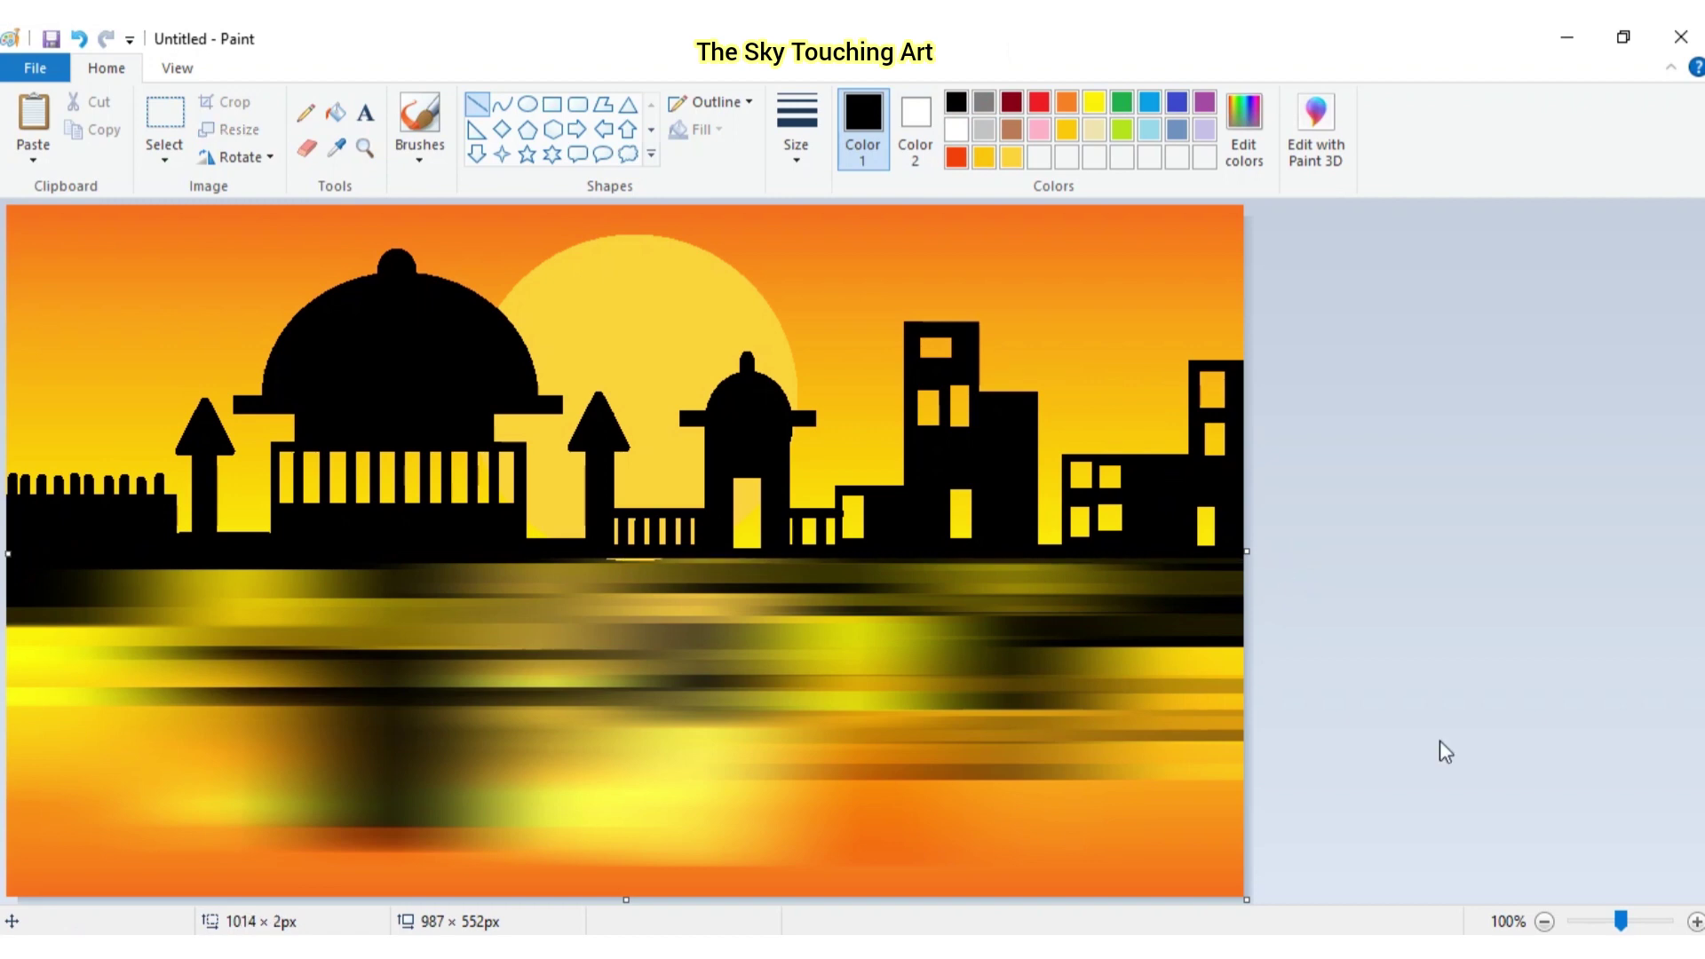
left_click(1503, 753)
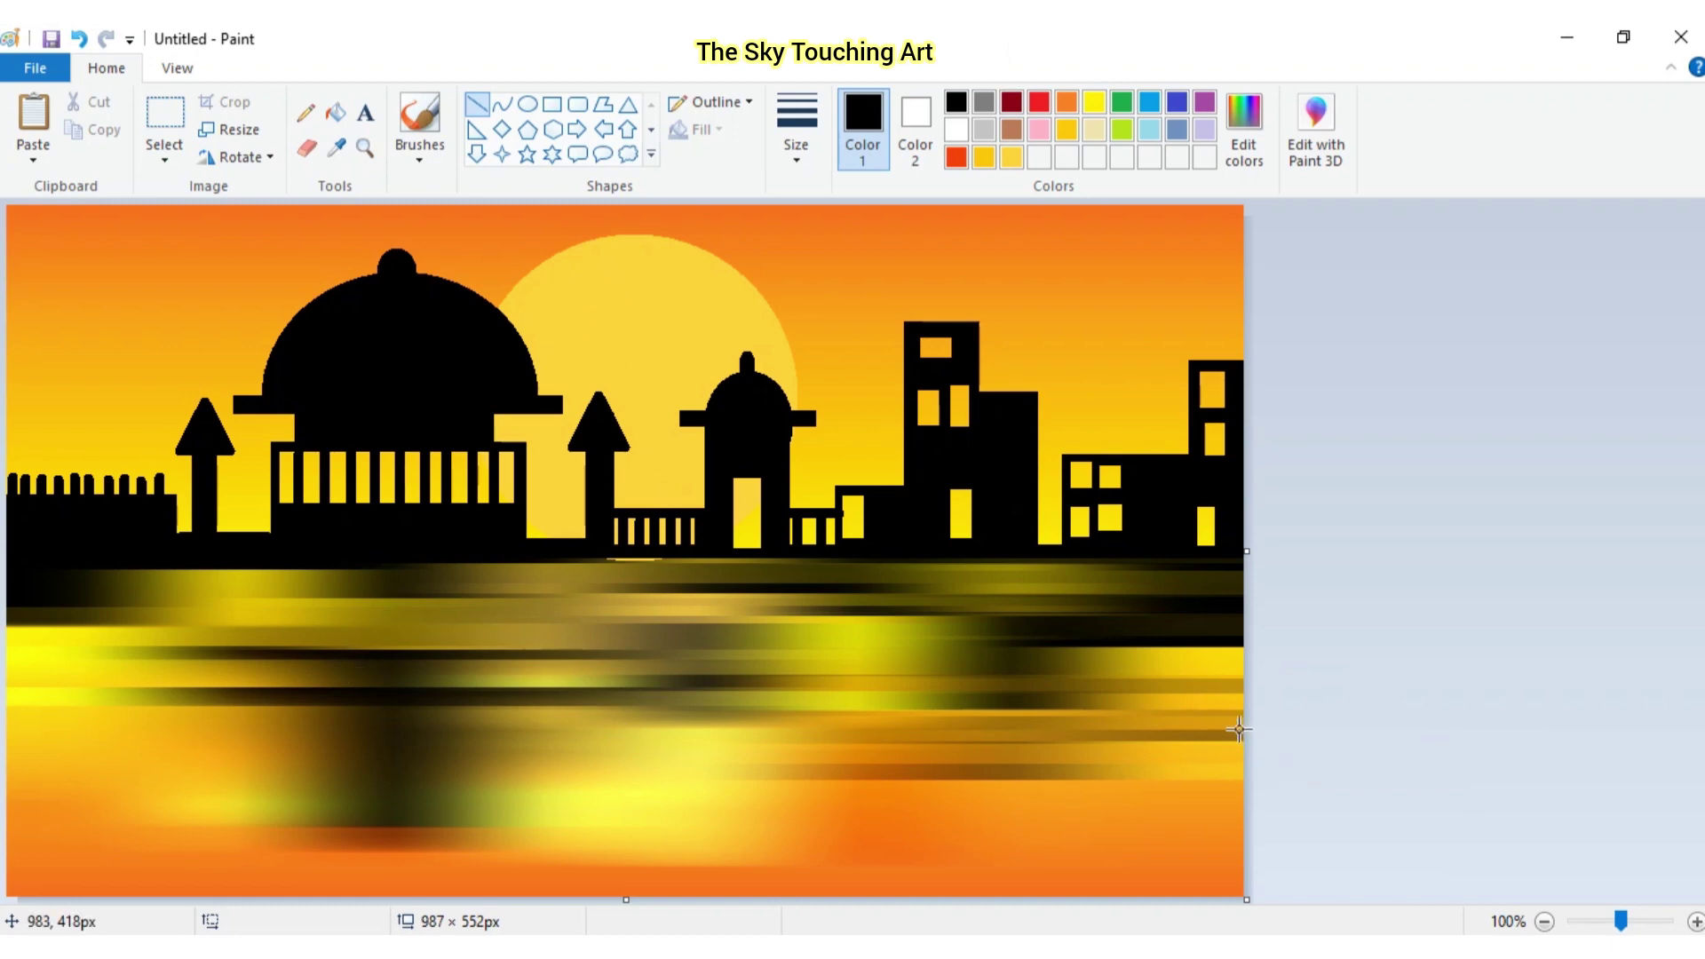
left_click_drag(1239, 728, 5, 729)
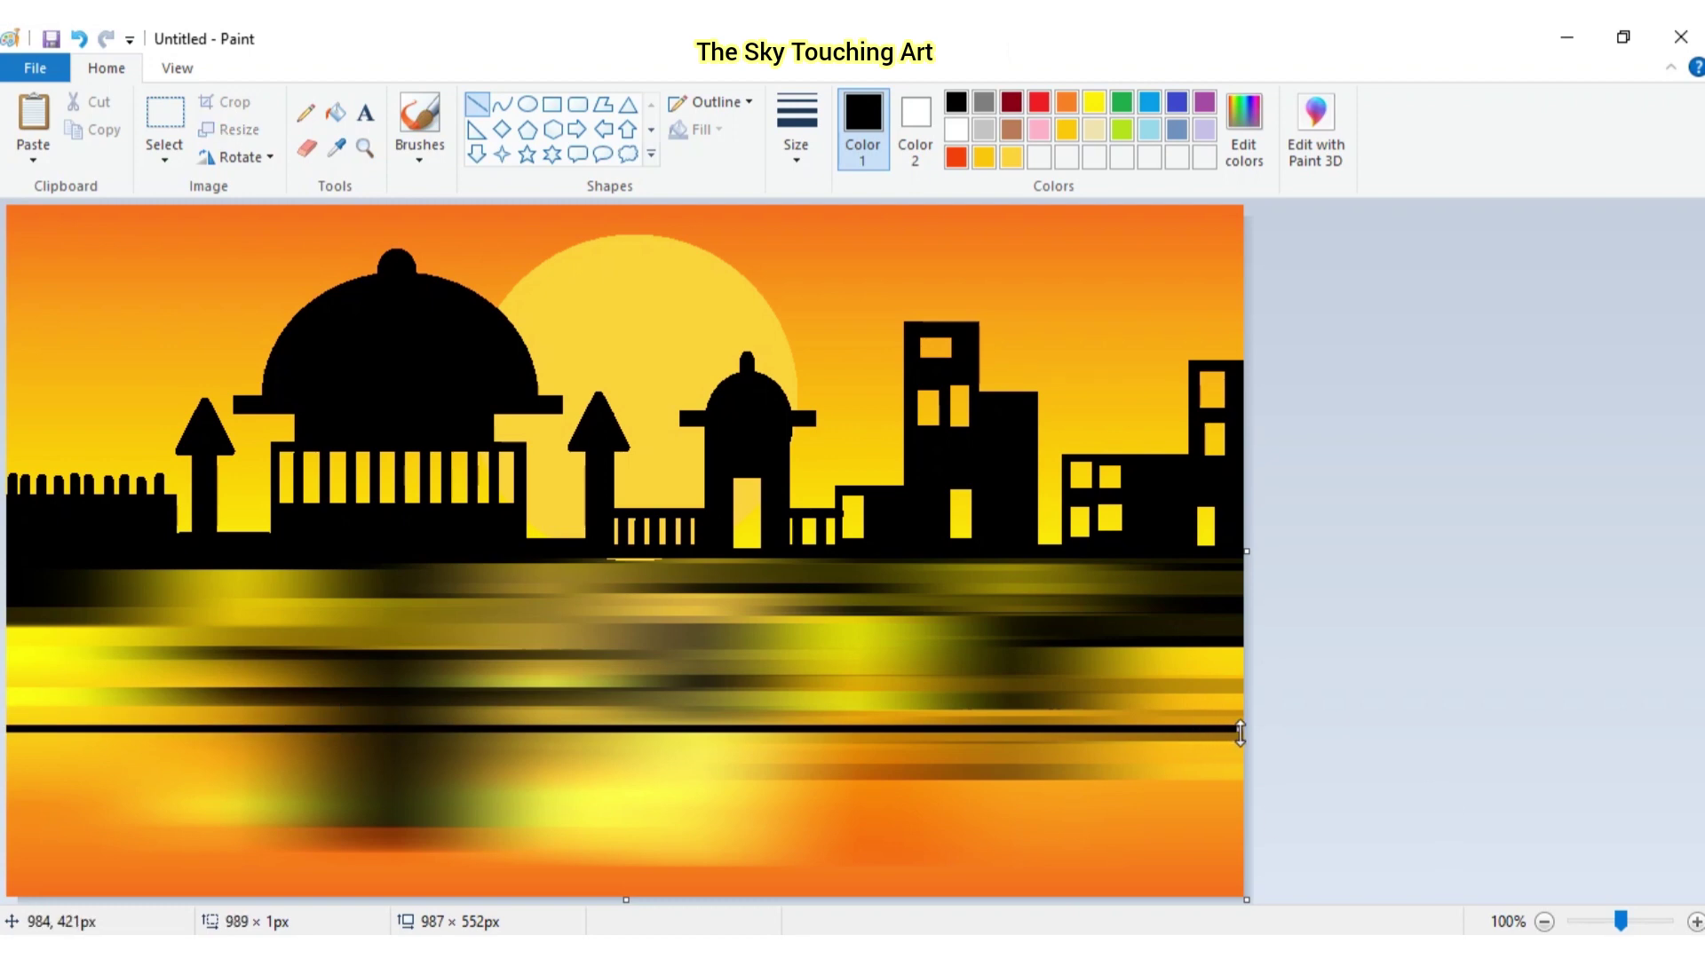
left_click(1382, 704)
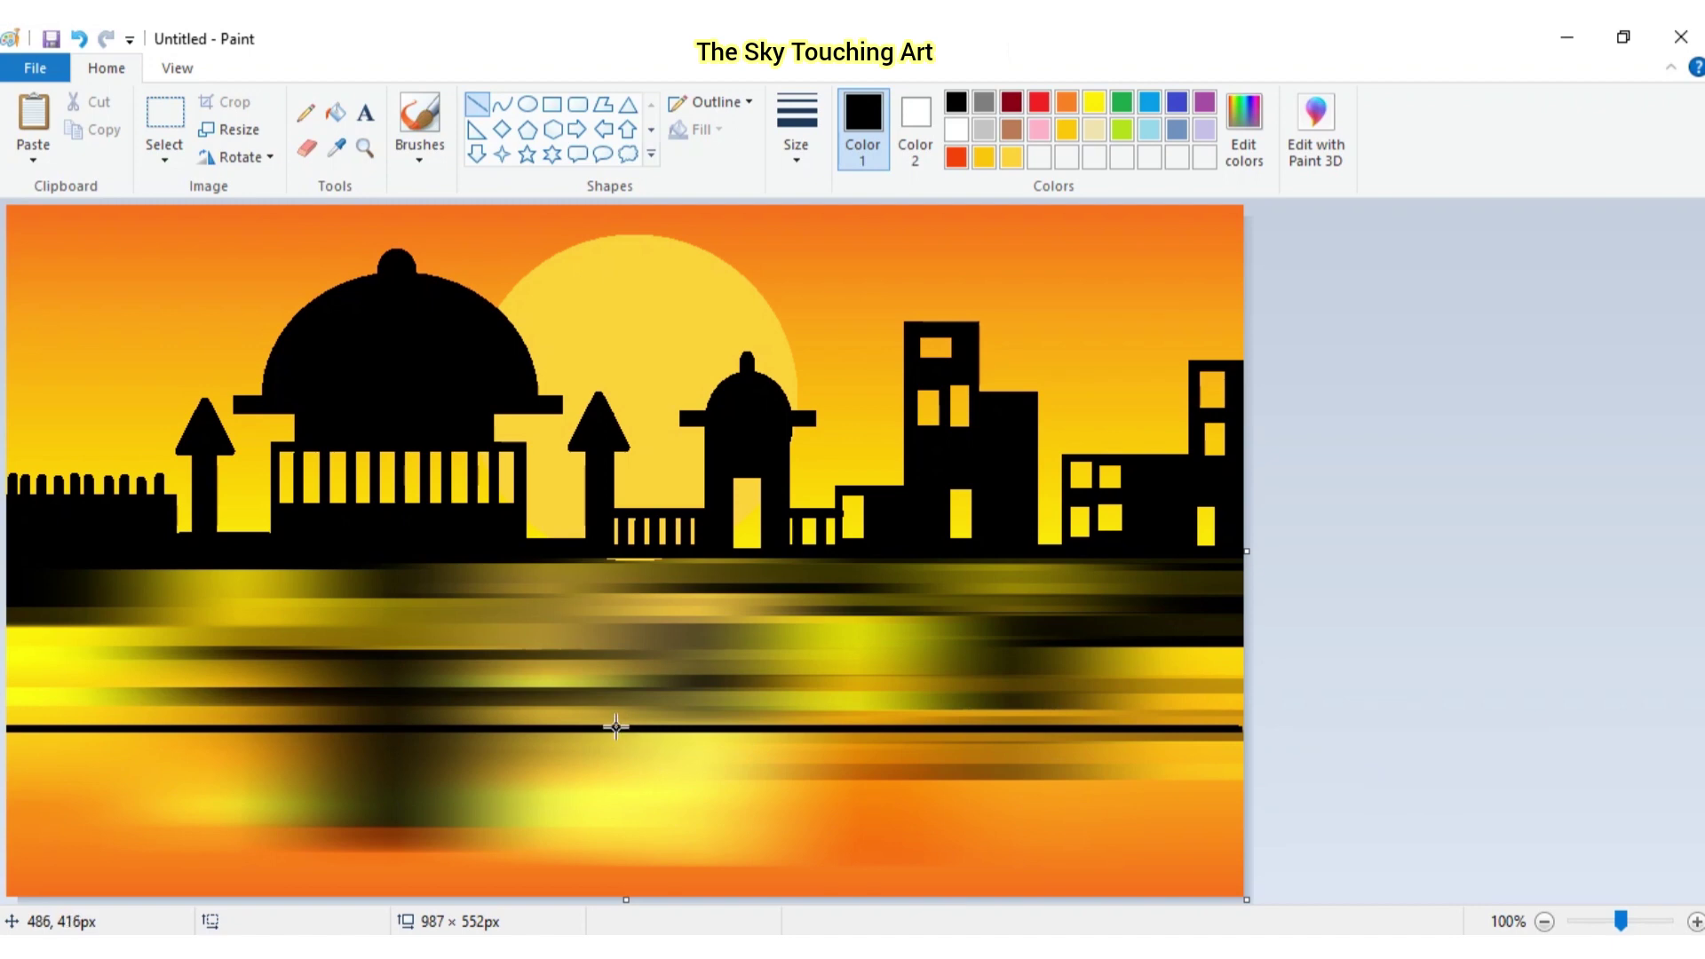
key("ctrl+z")
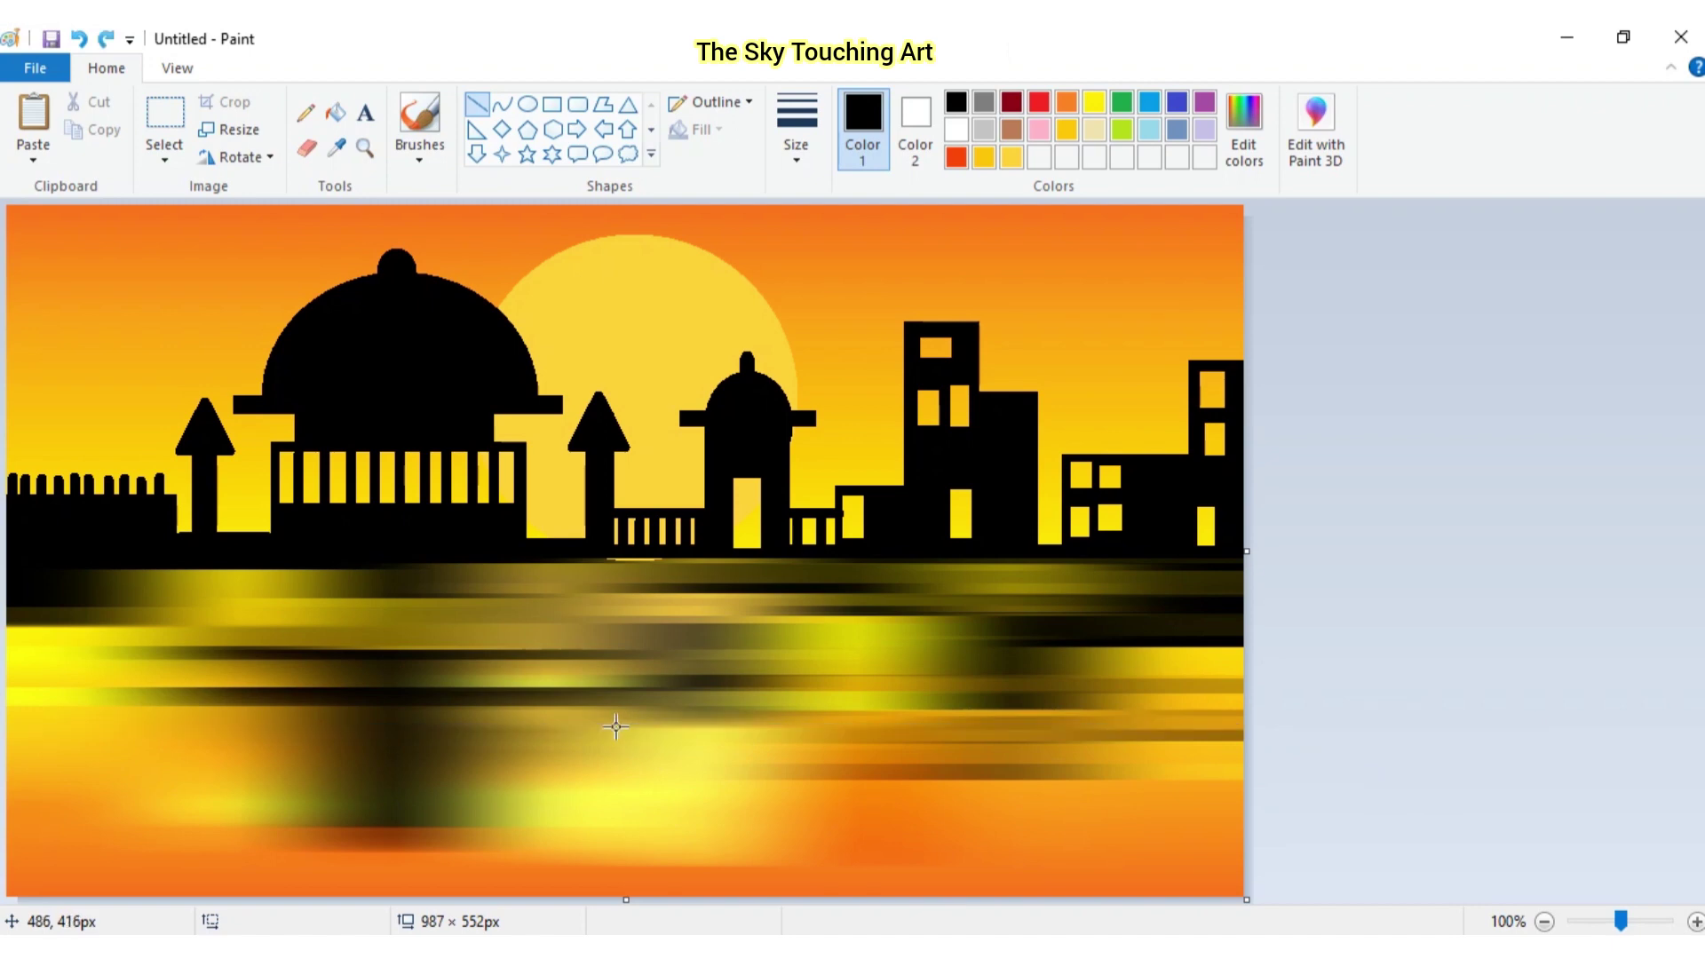
Draw a series of white, near-horizontal ripple lines of staggered length across the upper half of the reflection, using the thinnest line size
left_click(956, 129)
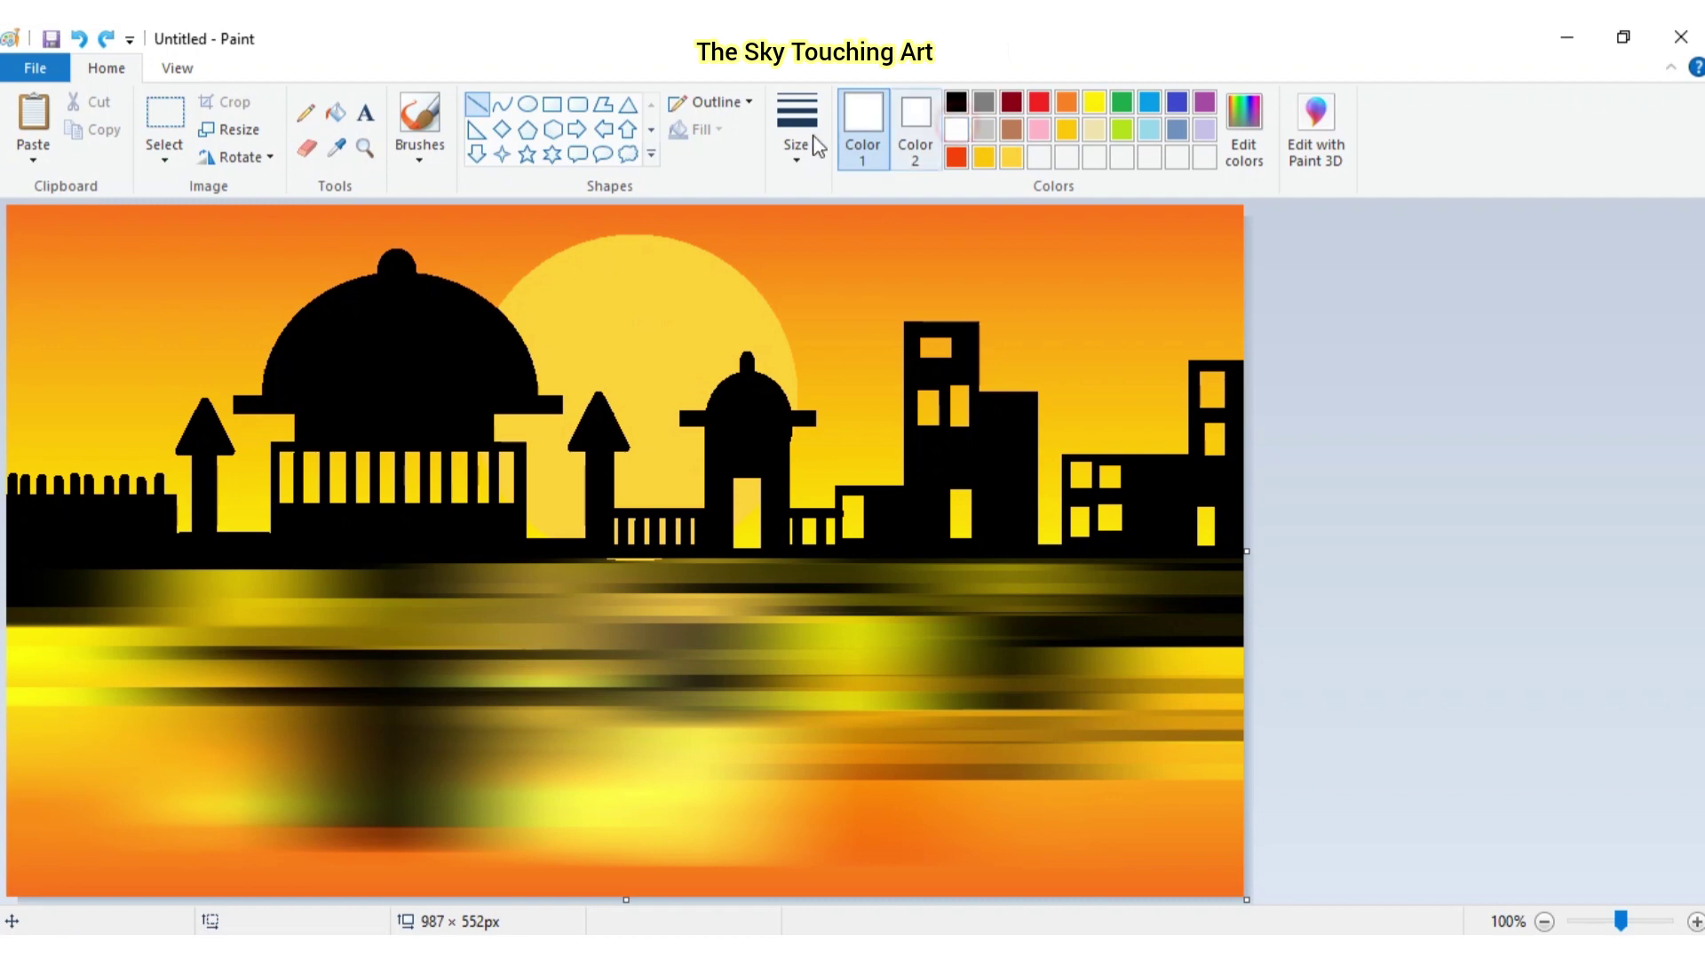
left_click(796, 133)
left_click(796, 182)
left_click_drag(58, 605, 951, 607)
left_click(701, 682)
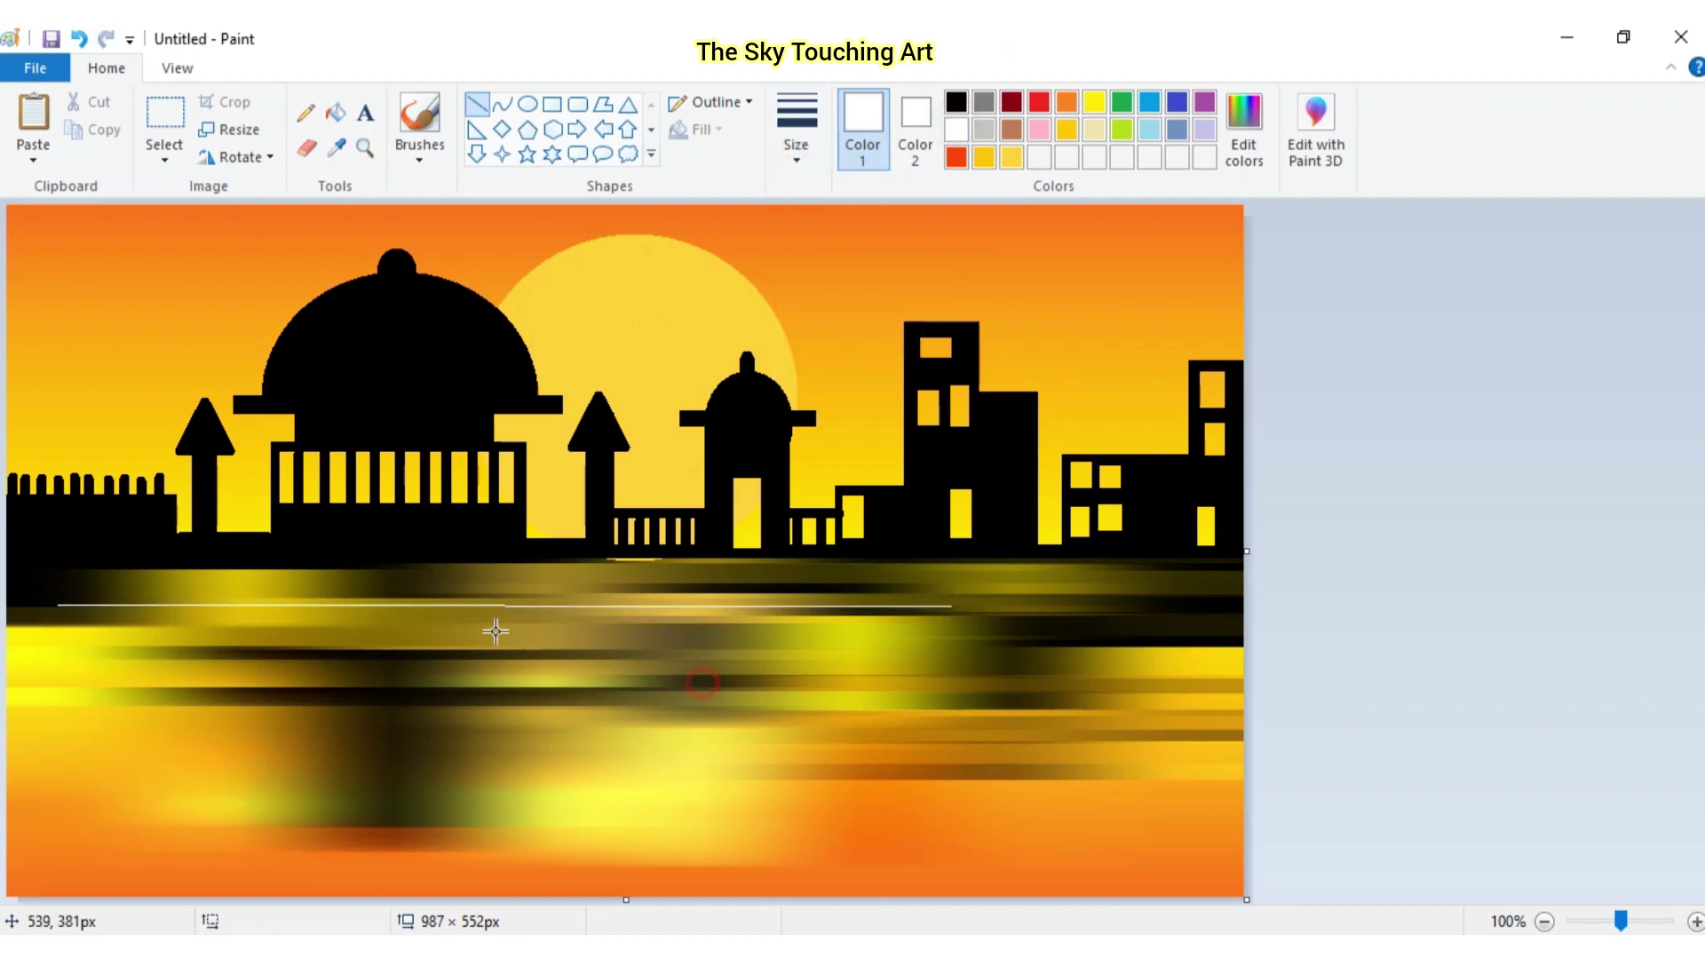
left_click_drag(360, 619, 989, 618)
left_click_drag(506, 644, 1113, 646)
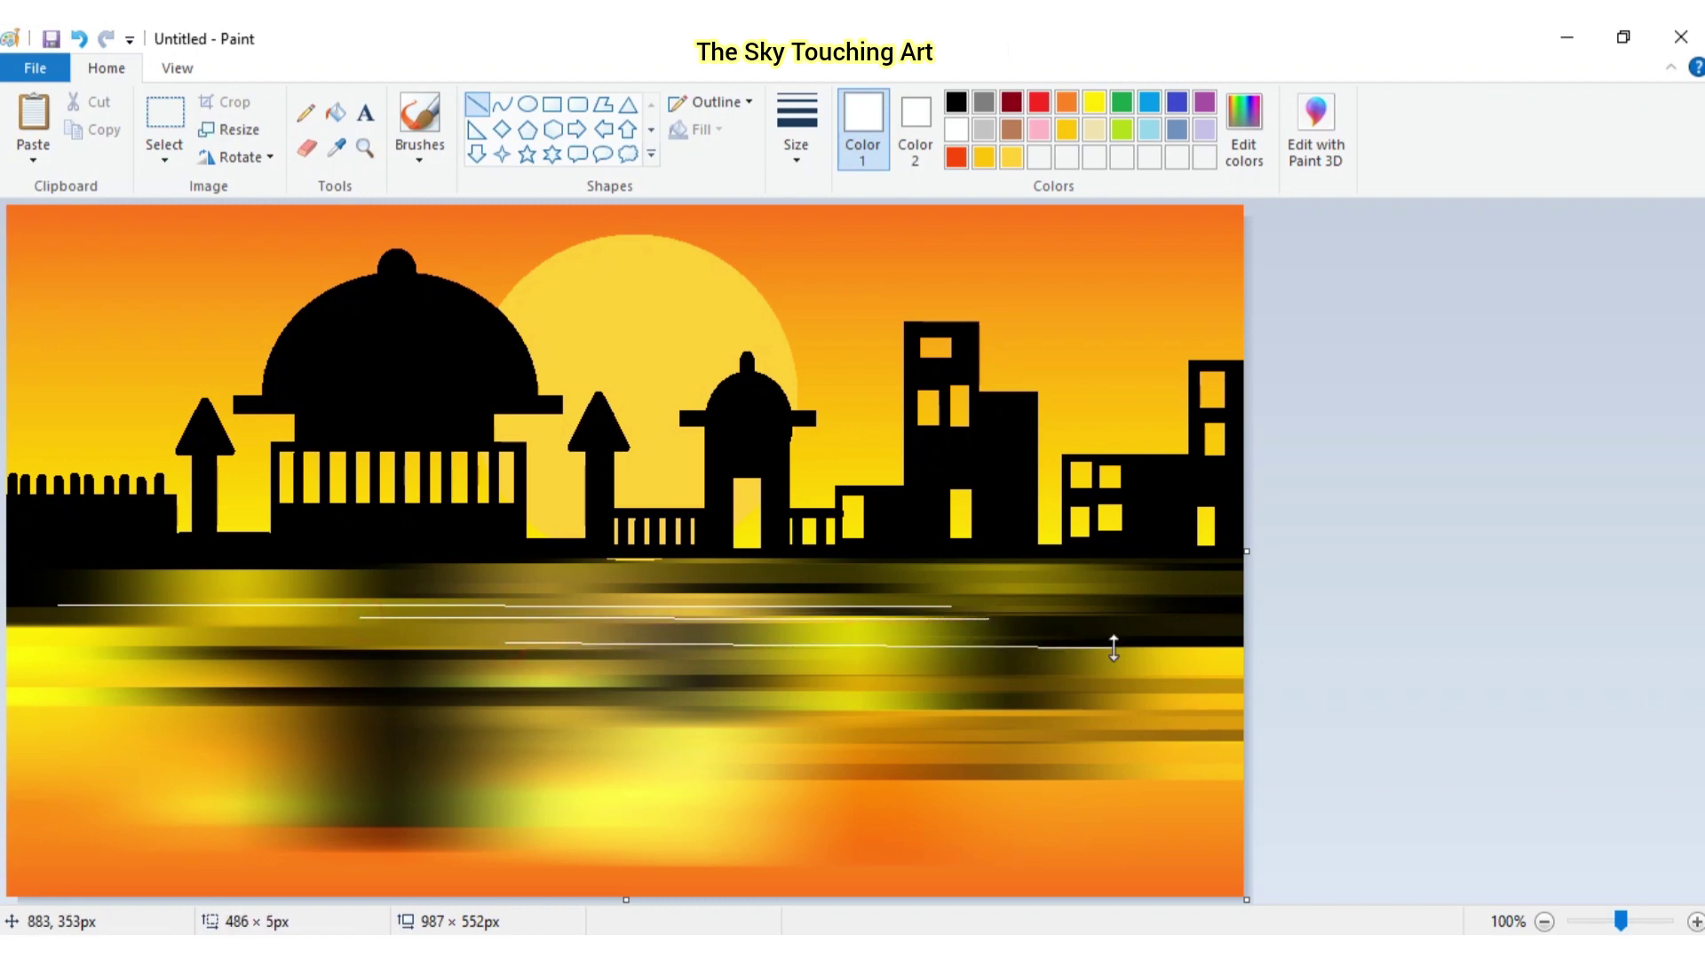
left_click_drag(352, 695, 842, 698)
left_click_drag(519, 723, 1073, 725)
left_click_drag(574, 670, 1155, 670)
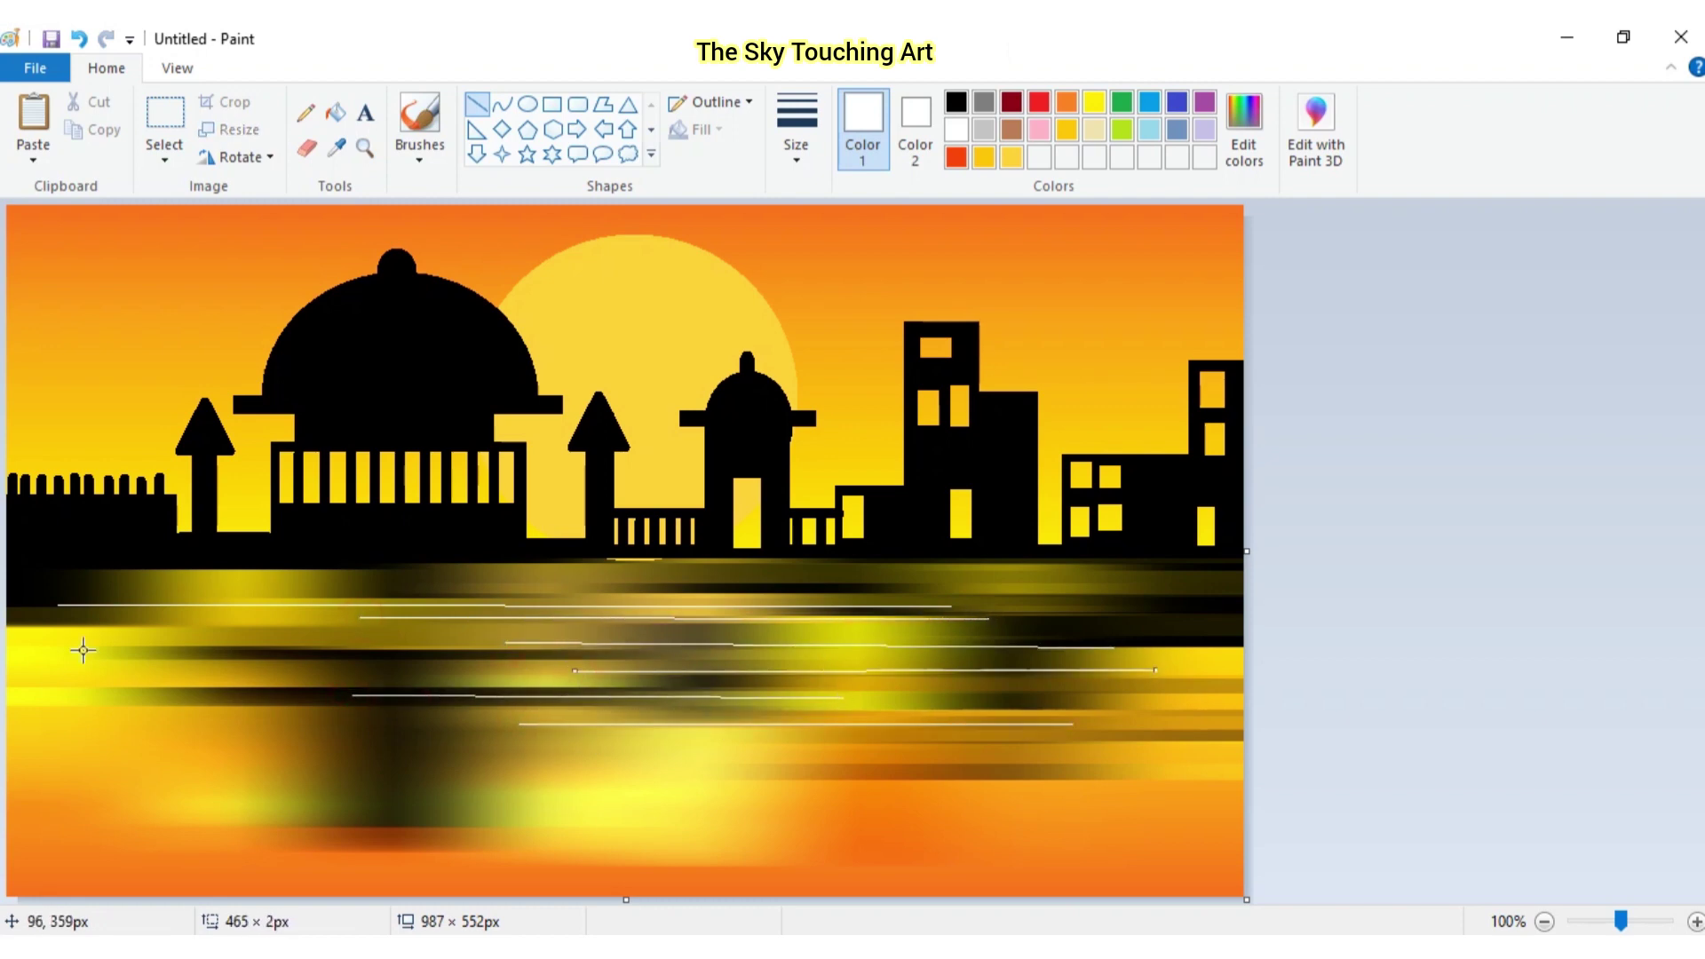
left_click_drag(82, 630, 981, 627)
left_click_drag(382, 664, 985, 664)
left_click_drag(247, 686, 655, 687)
left_click_drag(404, 716, 1004, 723)
left_click_drag(431, 741, 1091, 742)
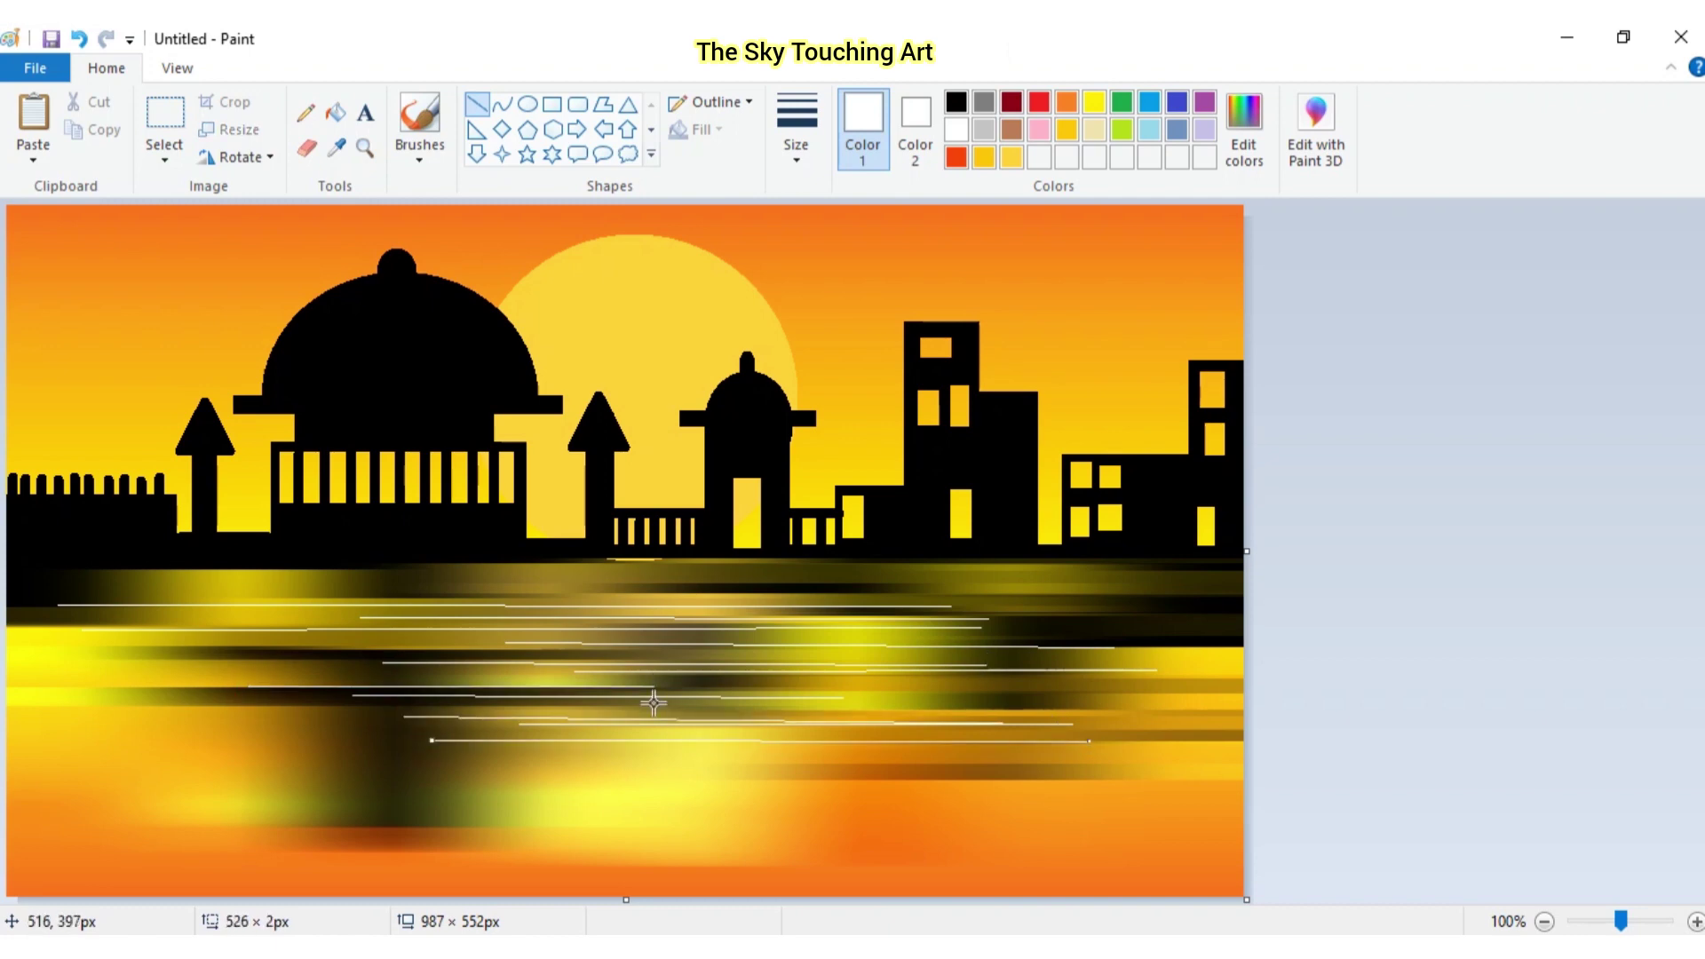
left_click_drag(651, 704, 1154, 710)
left_click_drag(749, 685, 1145, 686)
left_click_drag(343, 715, 8, 718)
left_click(1452, 653)
Add many short, thin golden-yellow ripple lines in the water beneath the sun, some of them slightly slanted
left_click(1011, 157)
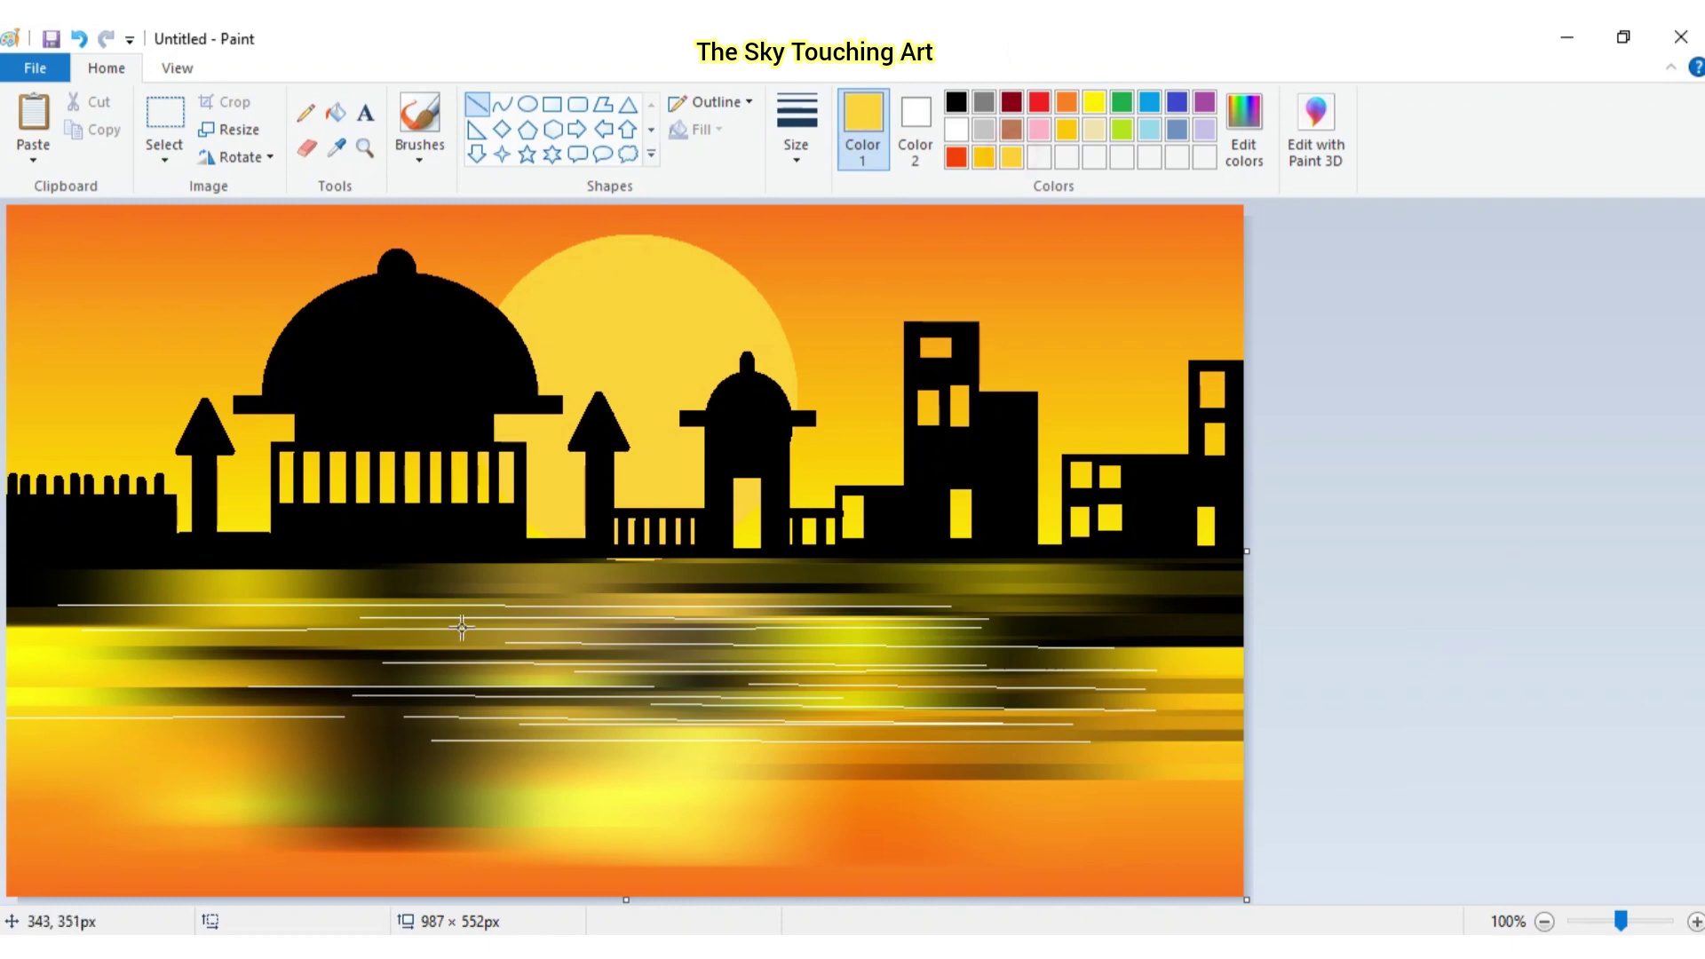
left_click_drag(532, 576, 665, 581)
left_click_drag(502, 673, 709, 680)
left_click_drag(529, 574, 750, 587)
left_click_drag(550, 689, 760, 687)
left_click_drag(503, 713, 743, 714)
left_click_drag(535, 733, 707, 752)
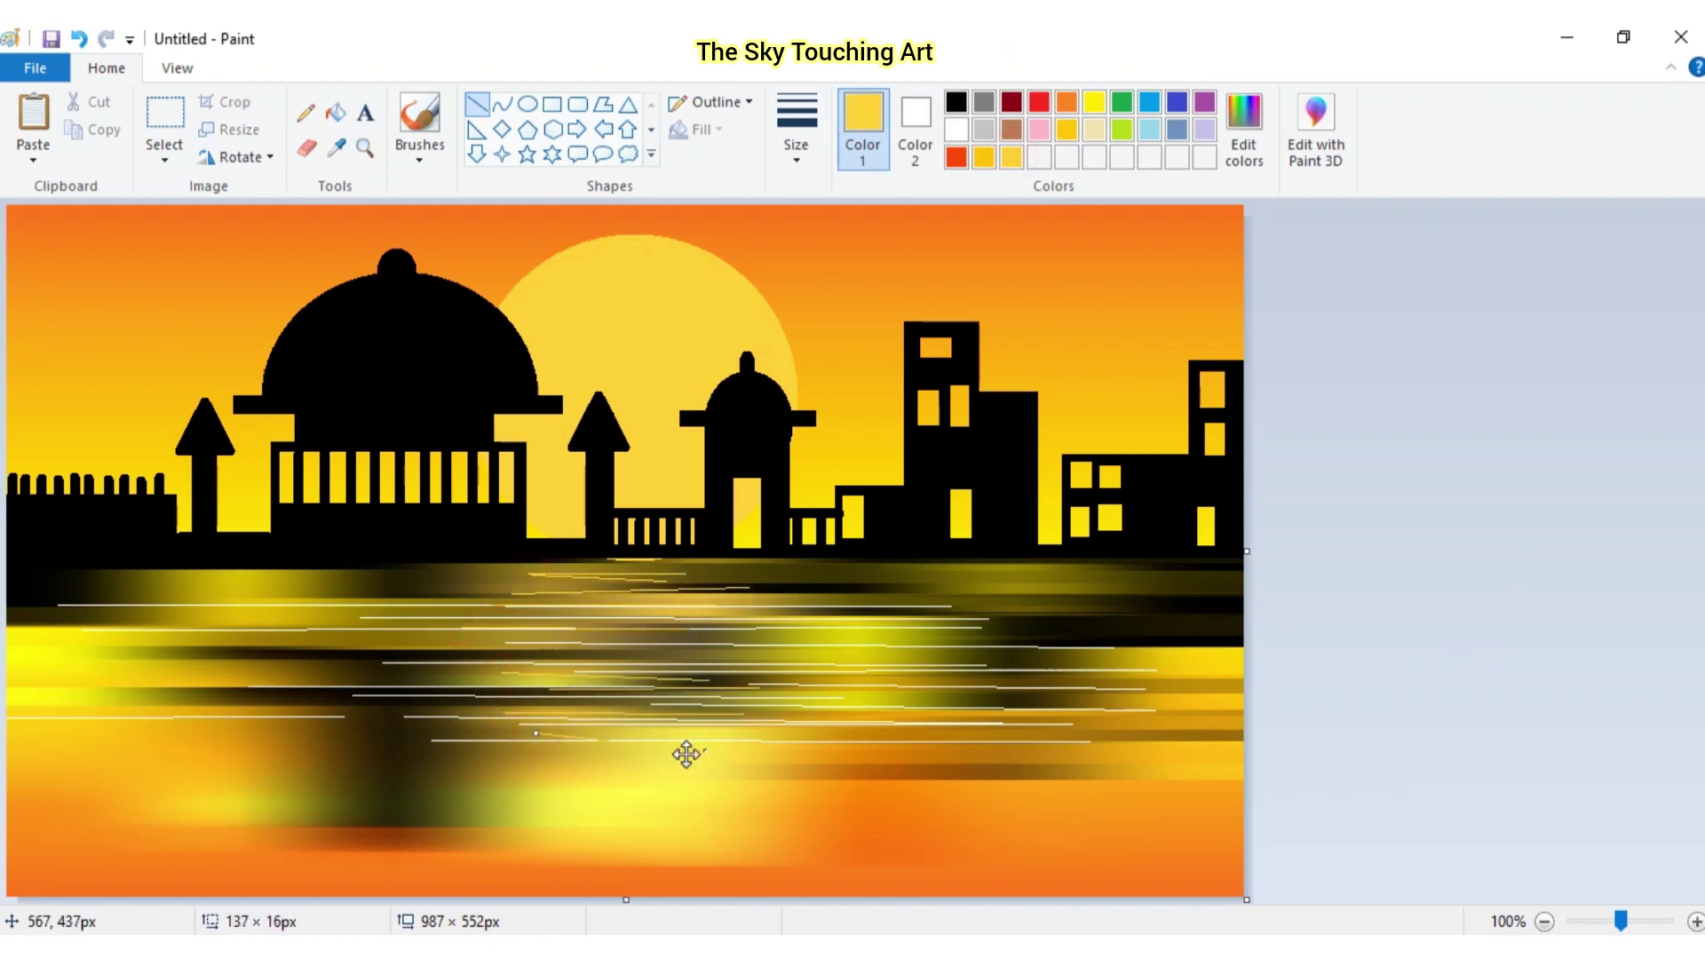
left_click_drag(521, 765, 672, 773)
left_click_drag(554, 815, 709, 811)
left_click_drag(437, 718, 715, 735)
mouse_move(353, 684)
left_mouse_down()
mouse_move(749, 670)
mouse_move(942, 685)
left_mouse_up()
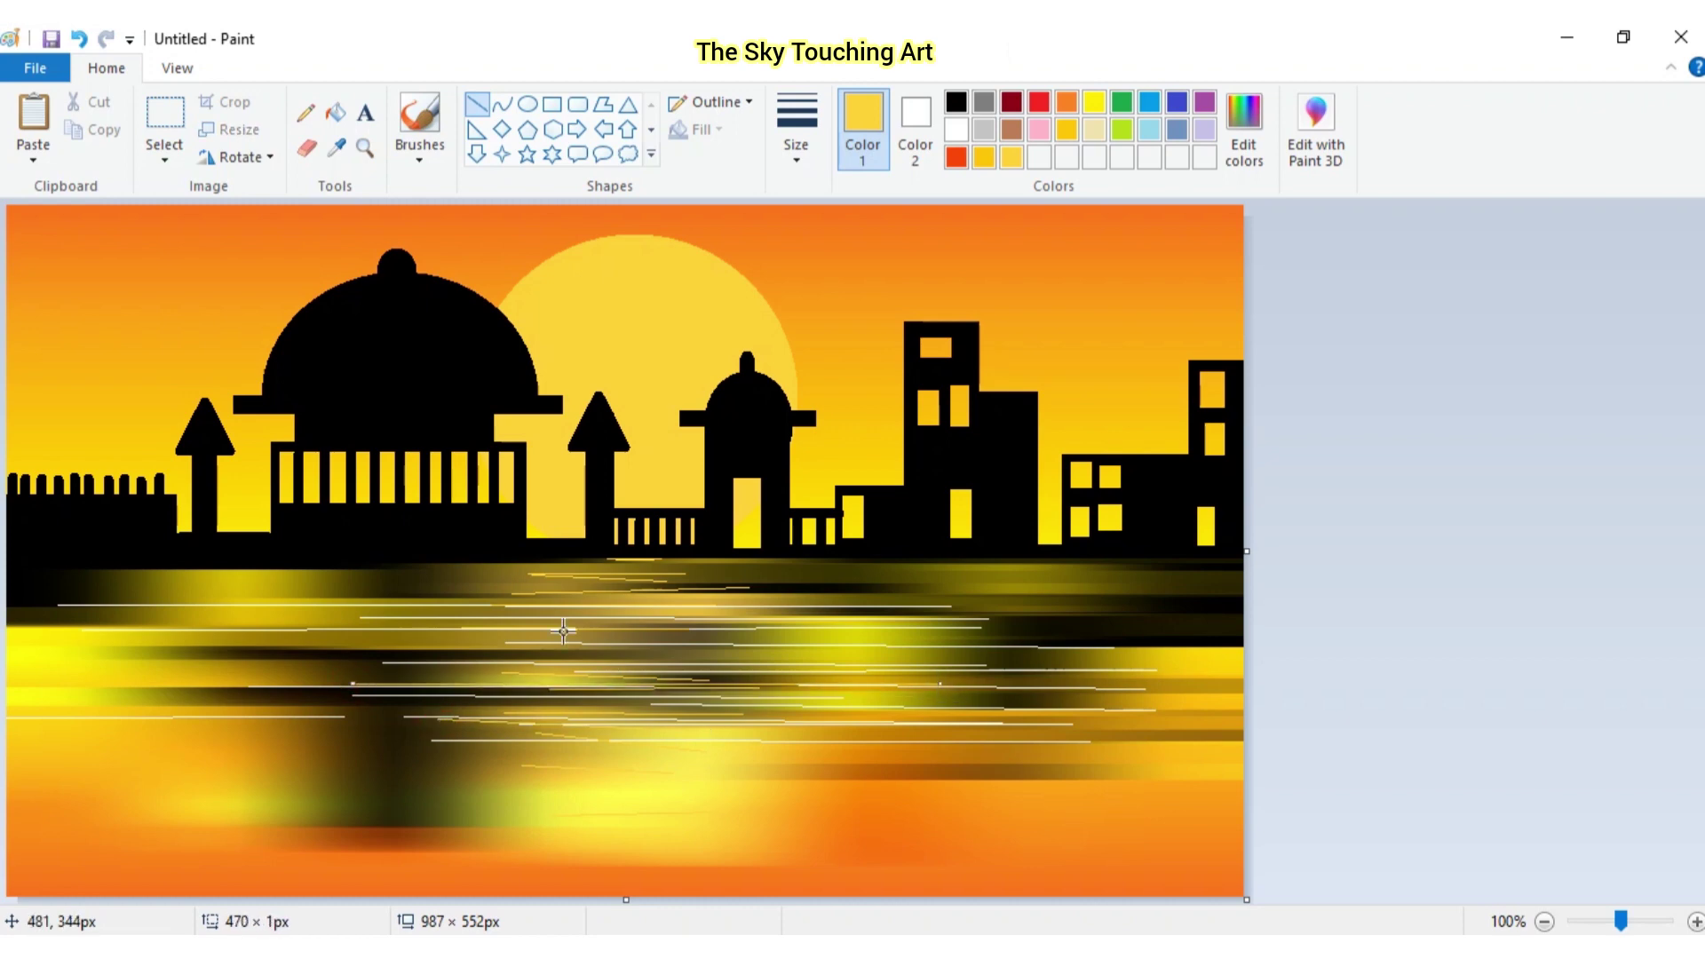
left_click_drag(490, 652, 786, 648)
left_click_drag(447, 617, 775, 617)
left_click_drag(479, 584, 809, 588)
mouse_move(483, 628)
left_mouse_down()
mouse_move(776, 637)
mouse_move(807, 621)
left_mouse_up()
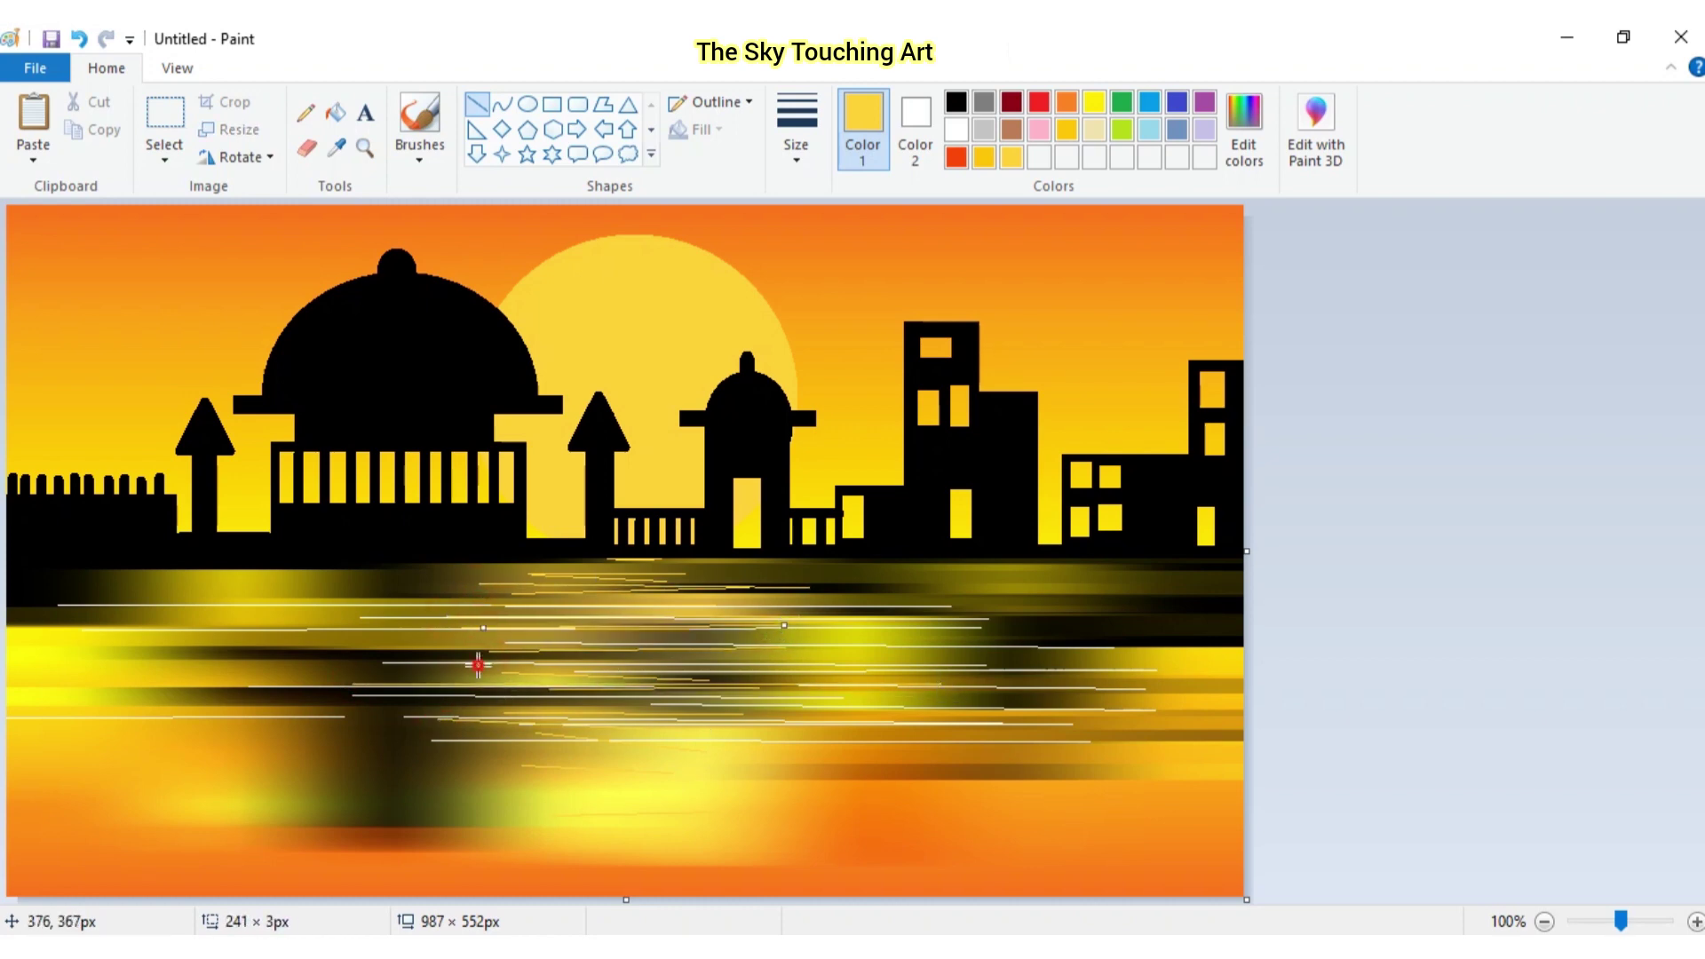
left_click_drag(478, 665, 736, 668)
left_click_drag(446, 635, 811, 637)
mouse_move(511, 683)
left_mouse_down()
mouse_move(815, 682)
mouse_move(733, 705)
left_mouse_up()
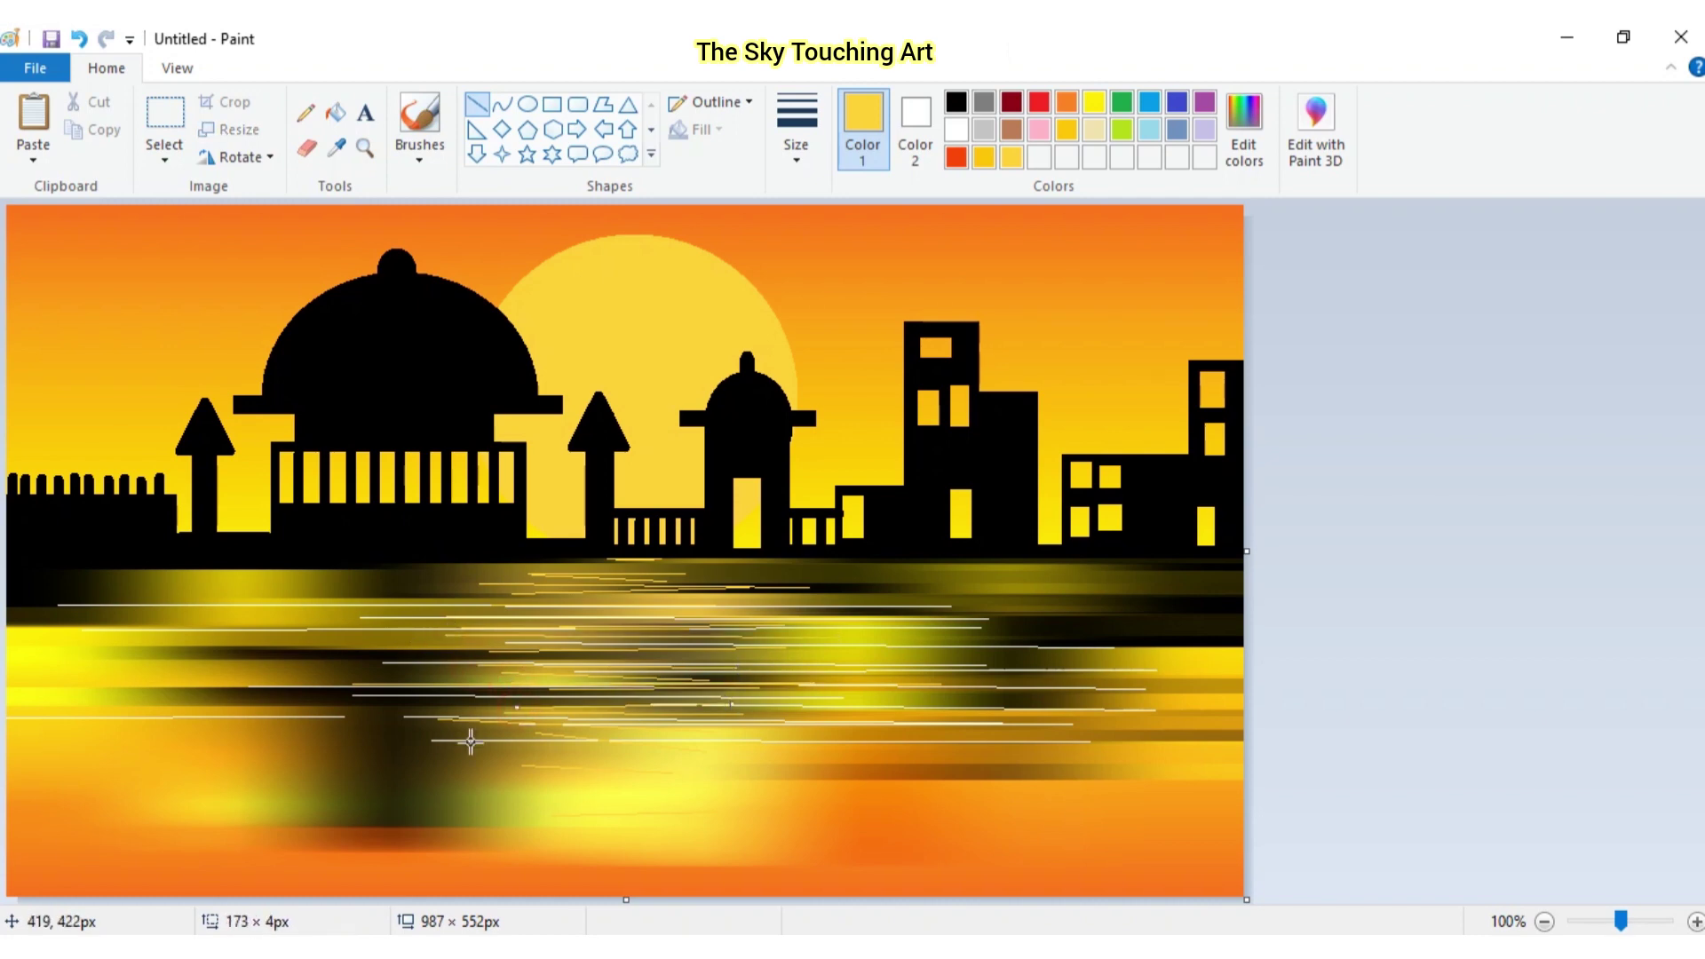
left_click_drag(501, 737, 736, 736)
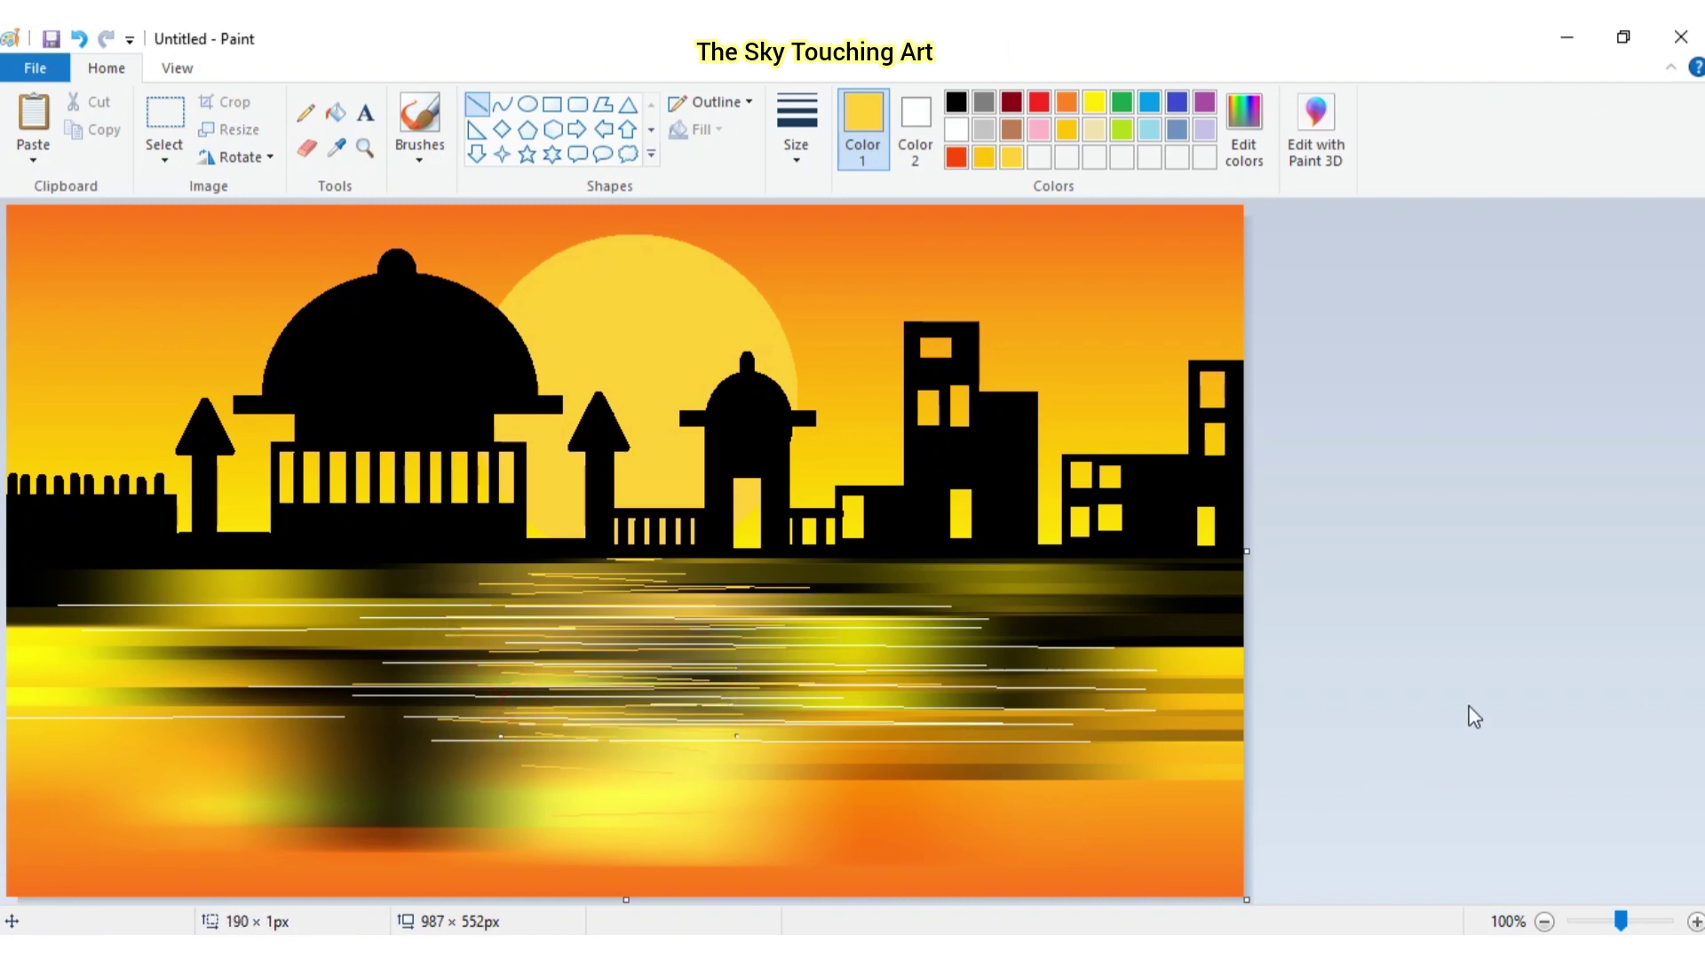
Draw a thick black horizontal railing line, about 987 px long, across the full width of the water at mid-height of the reflection
left_click(476, 107)
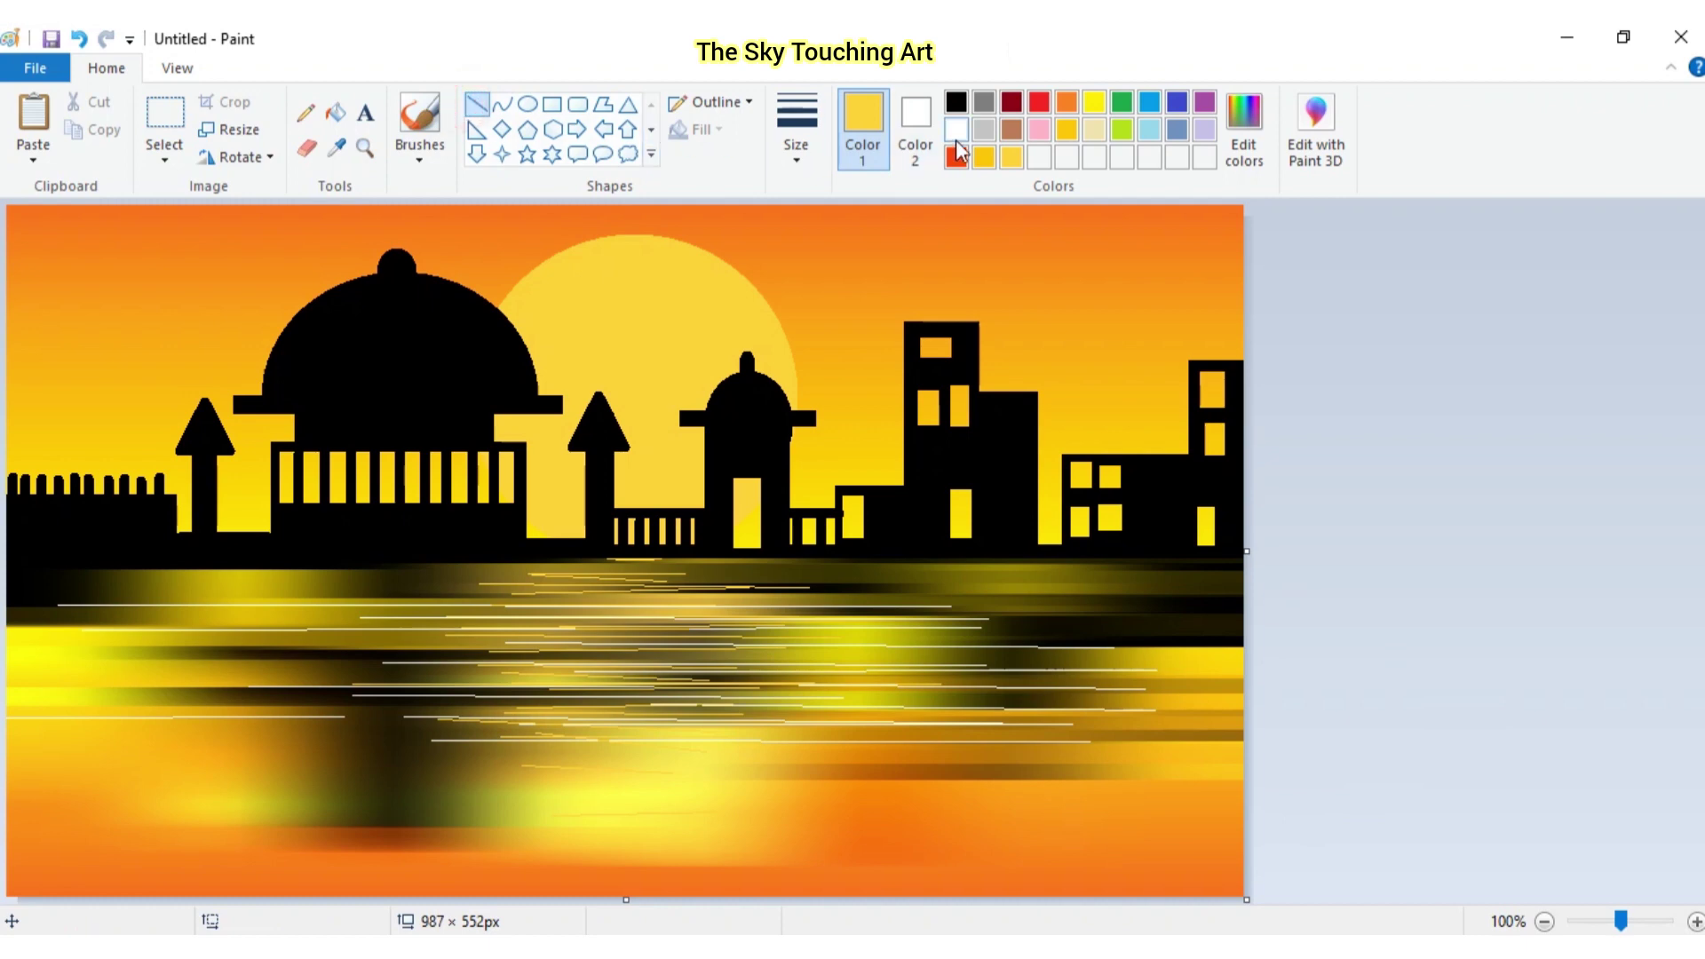
left_click(956, 102)
left_click(797, 142)
left_click(793, 350)
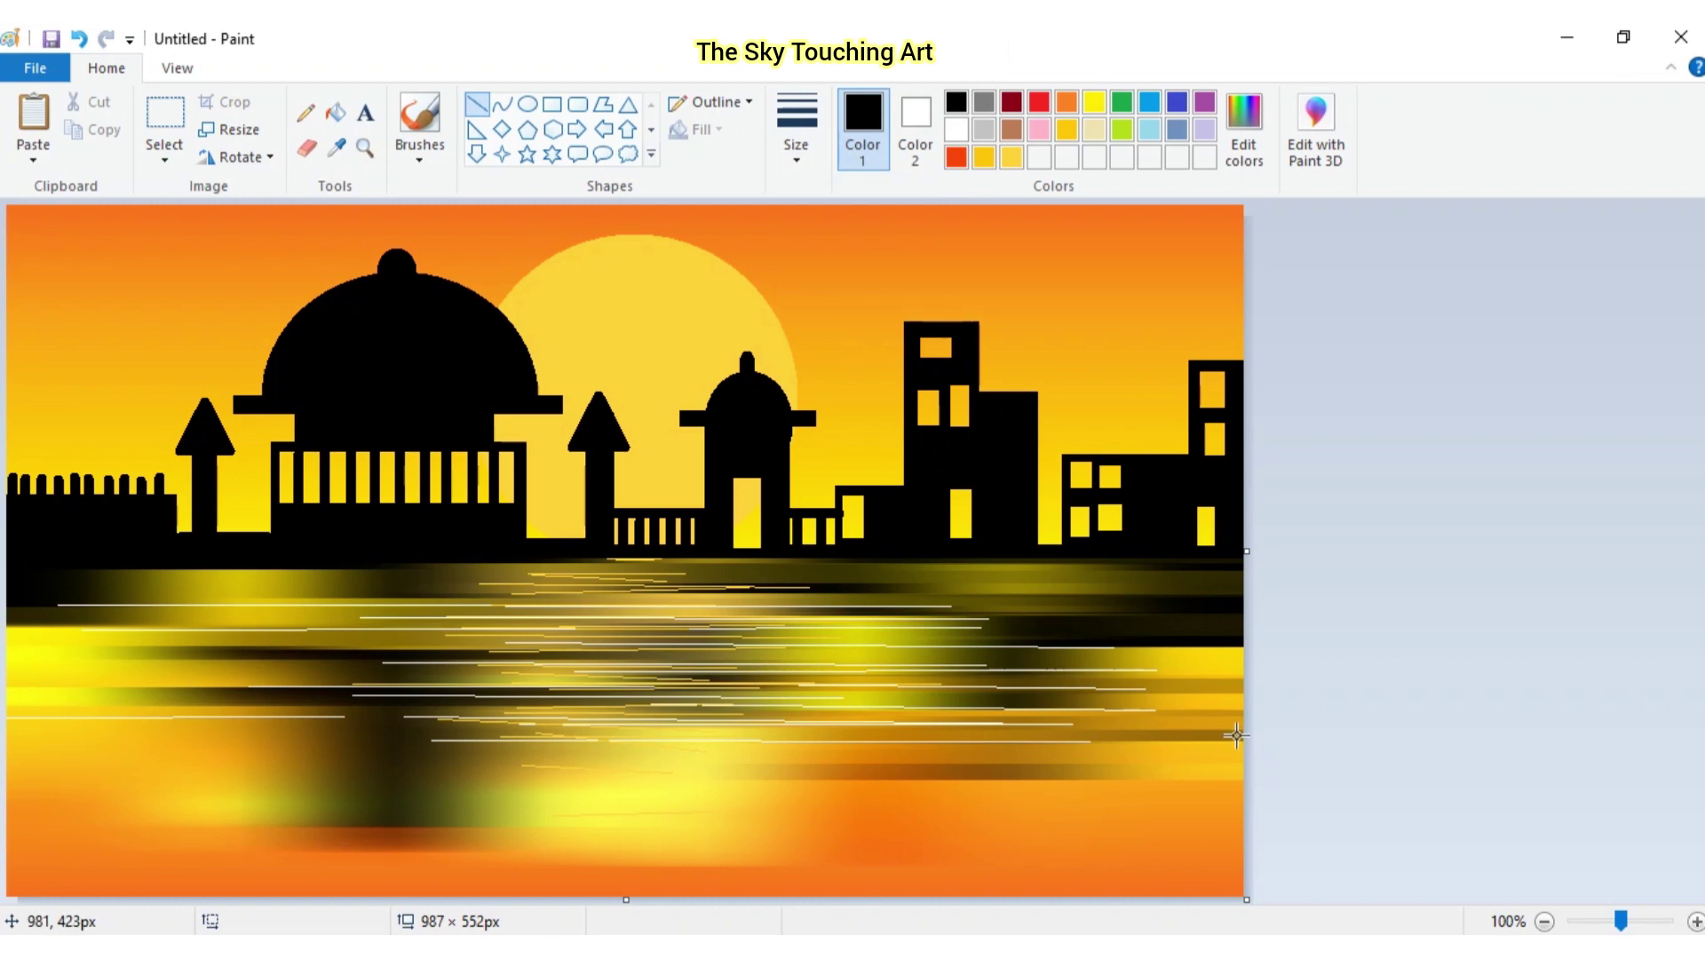
left_click_drag(1236, 734, 5, 765)
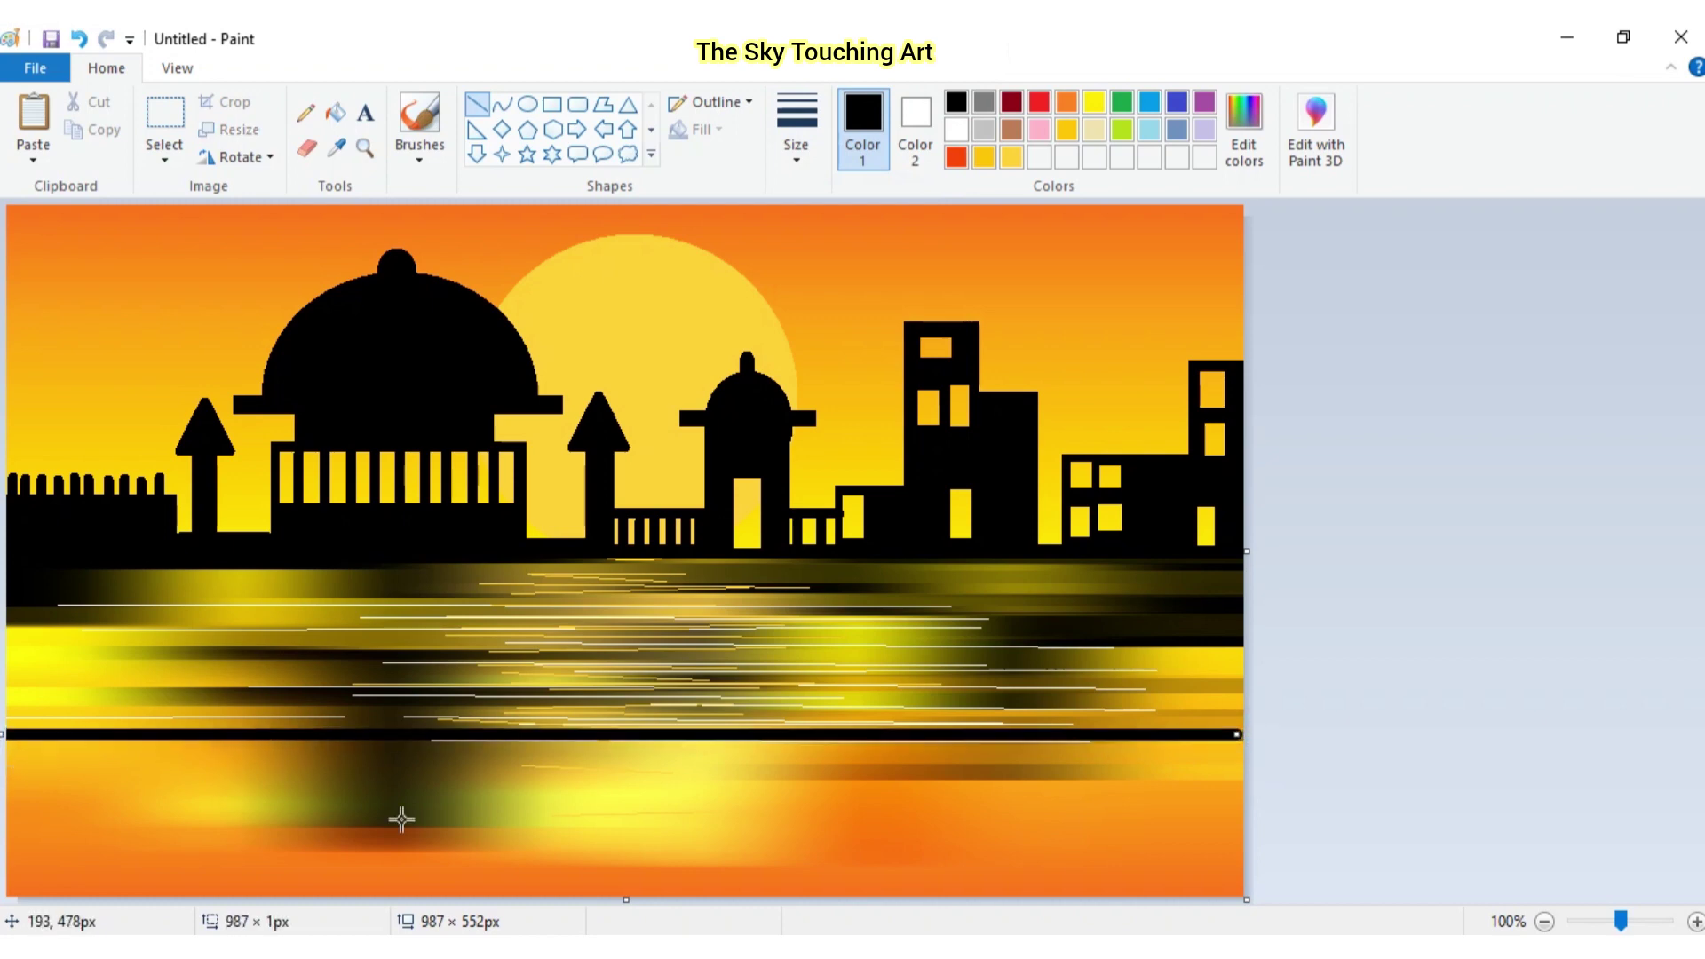
left_click(1336, 746)
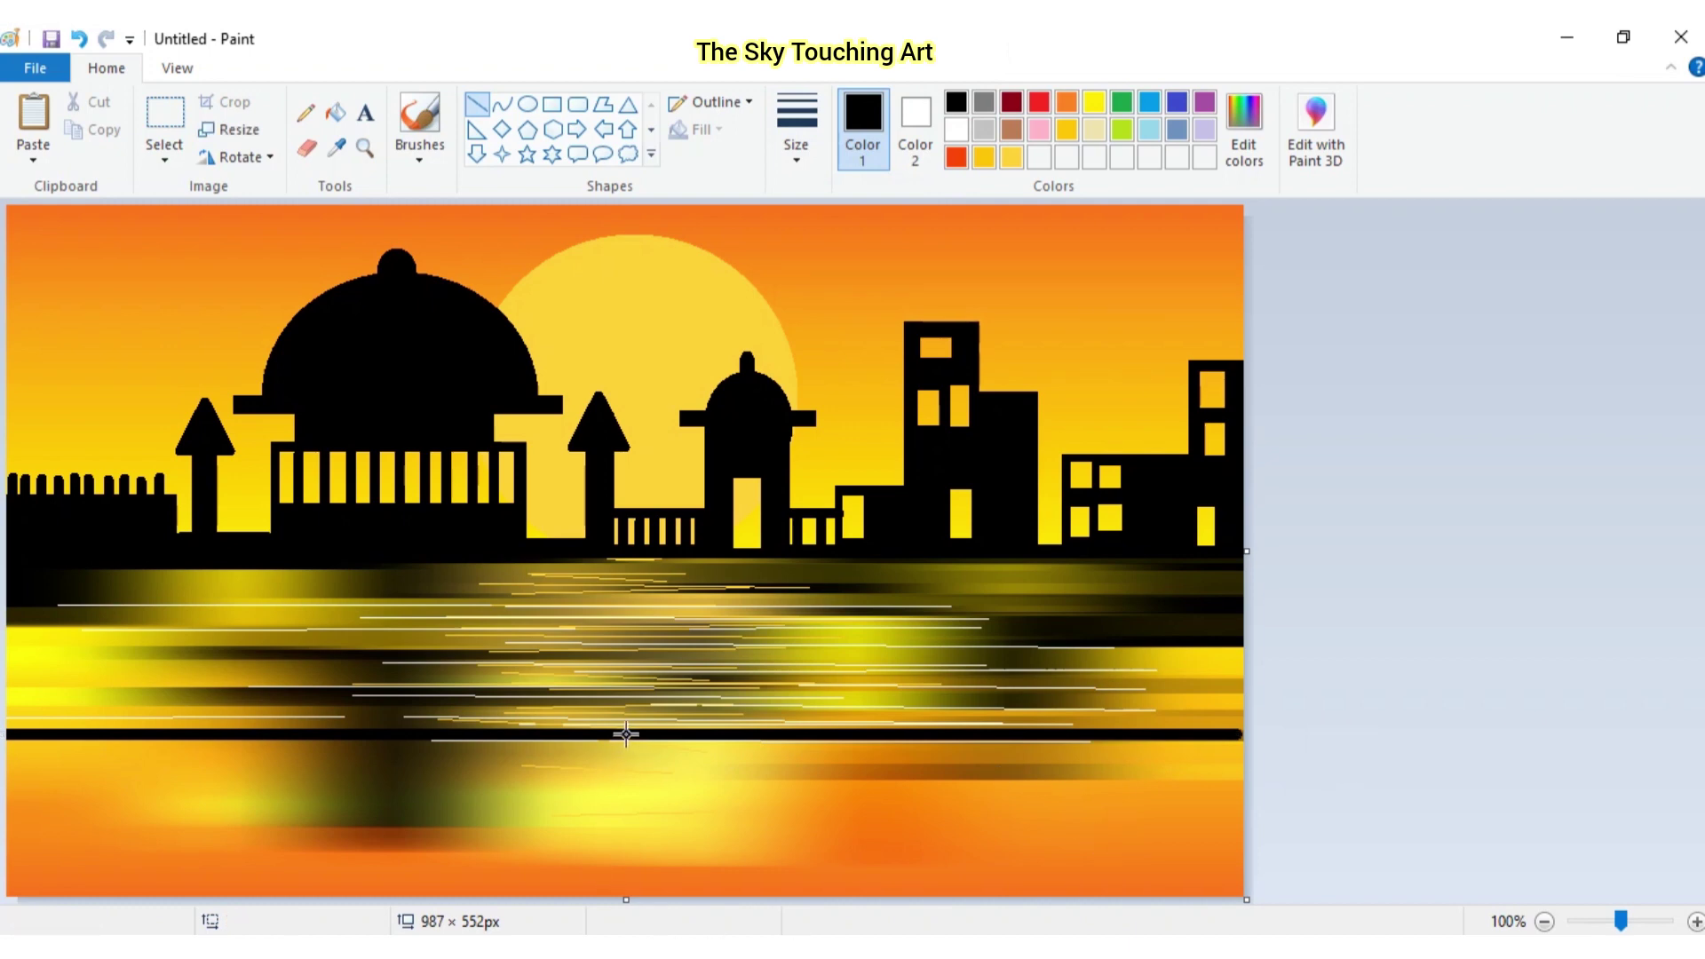
Draw three thick black vertical posts, about 135 to 140 px tall, from the railing line to the canvas's lower edge, nudging the leftmost slightly right
left_click_drag(626, 735, 626, 899)
left_click(1332, 778)
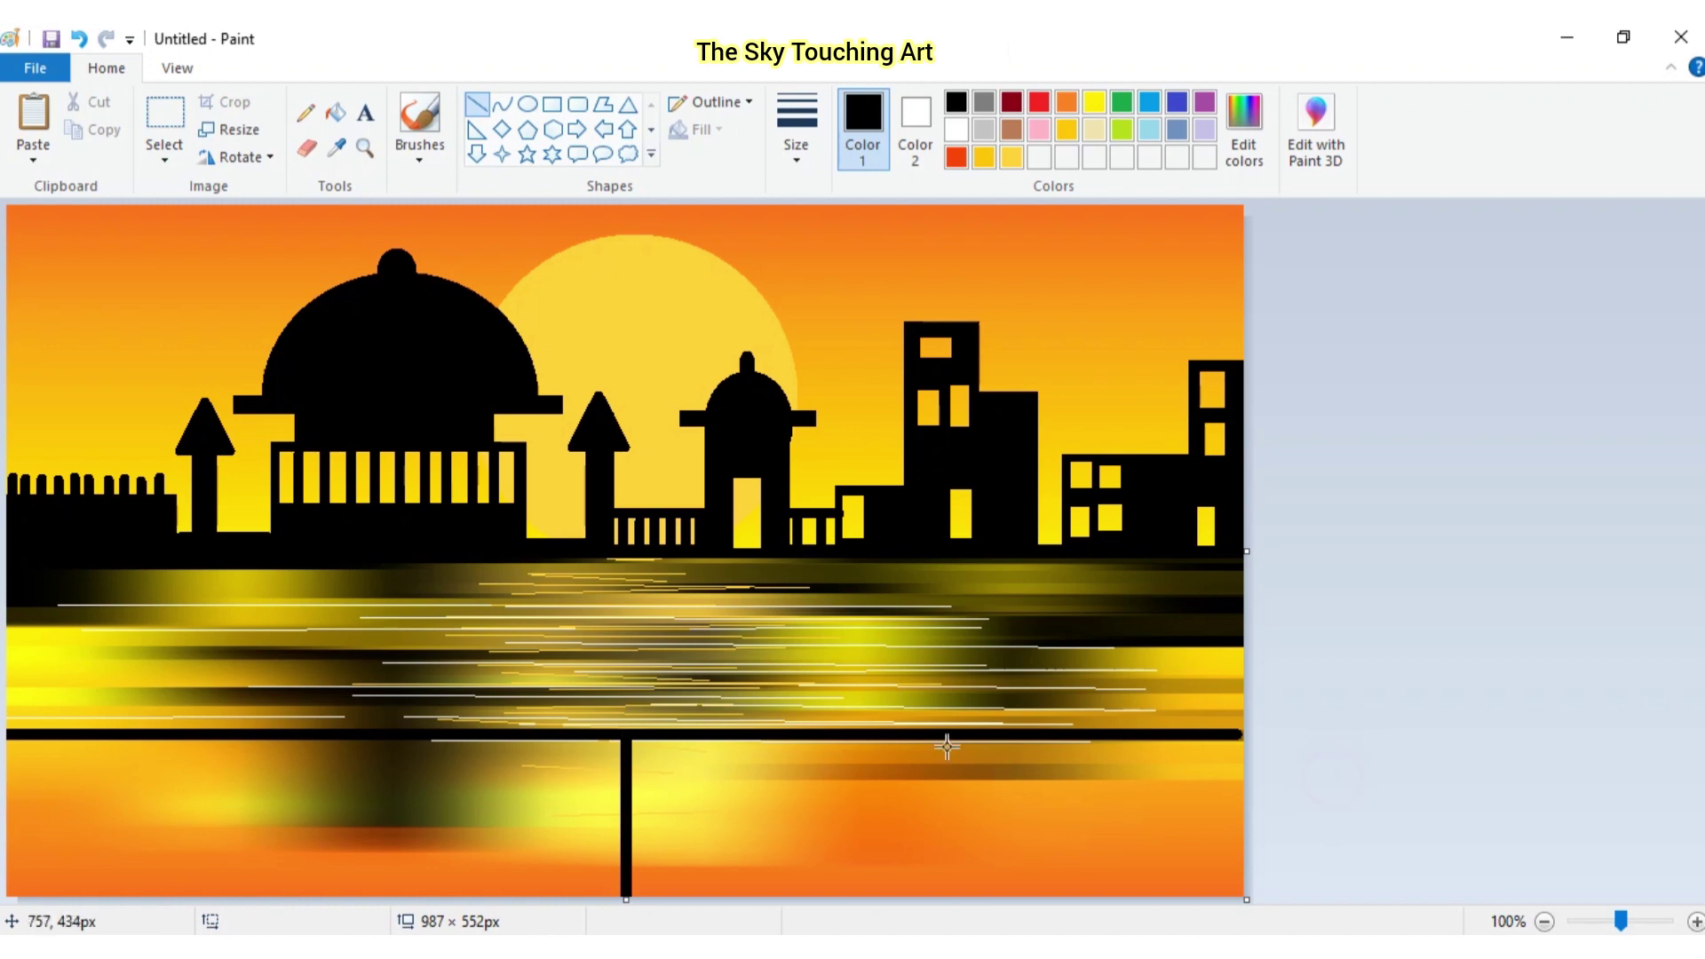
left_click_drag(962, 733, 959, 910)
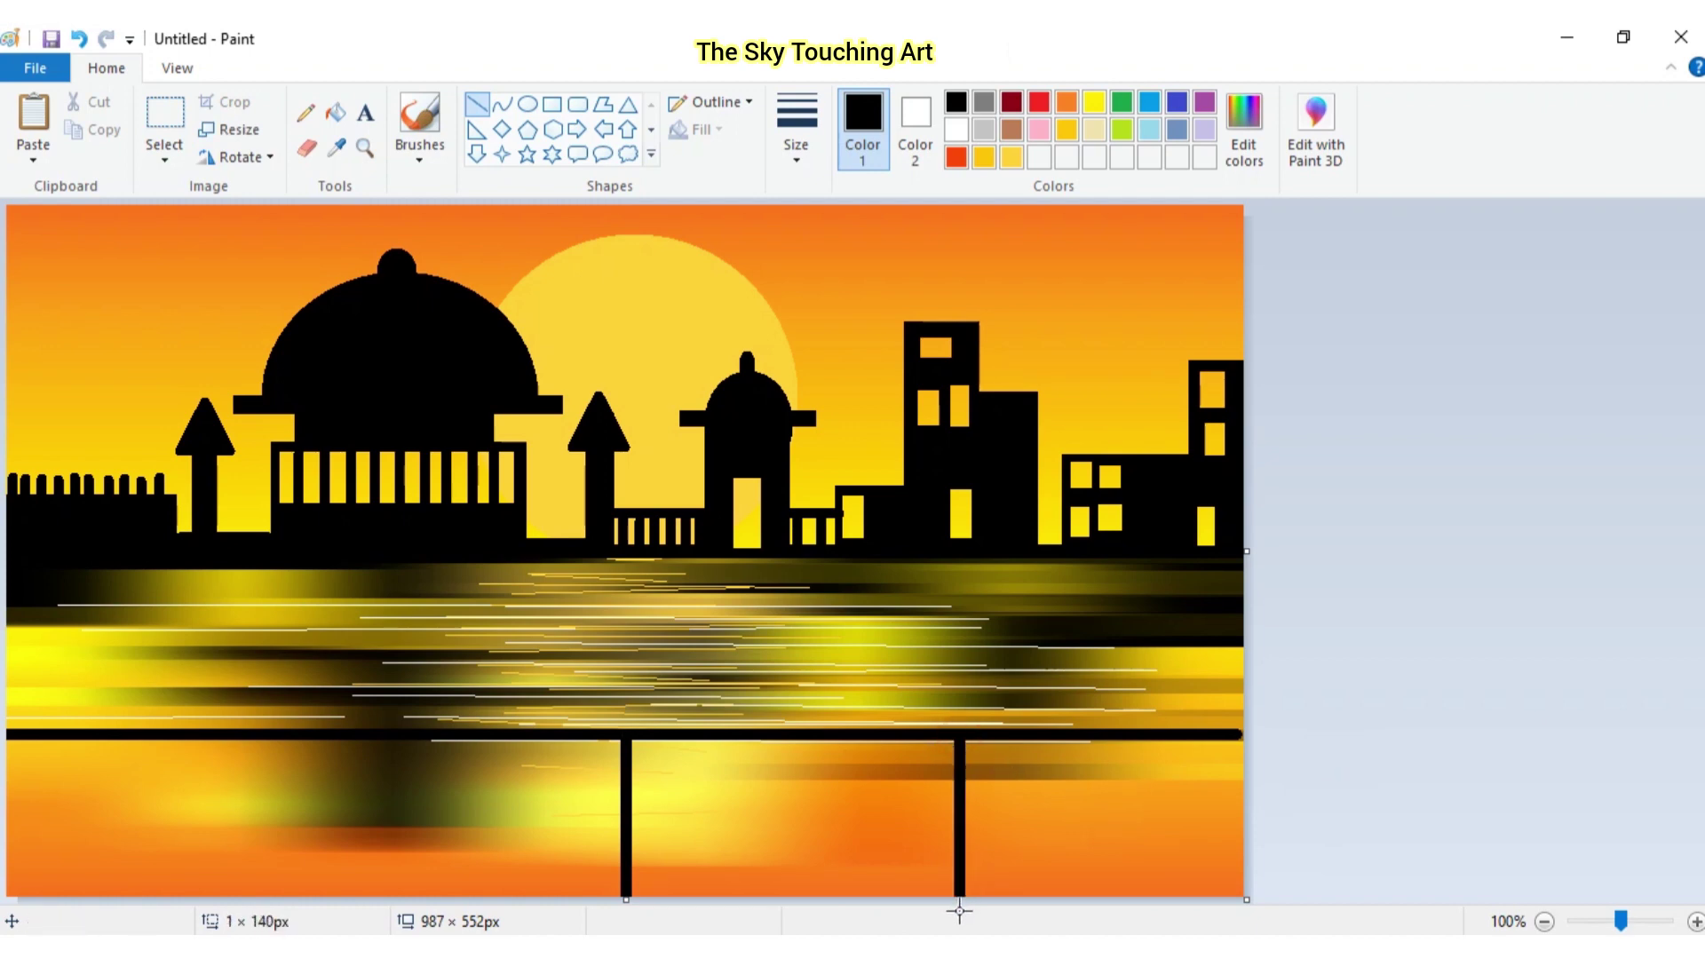
left_click(1360, 813)
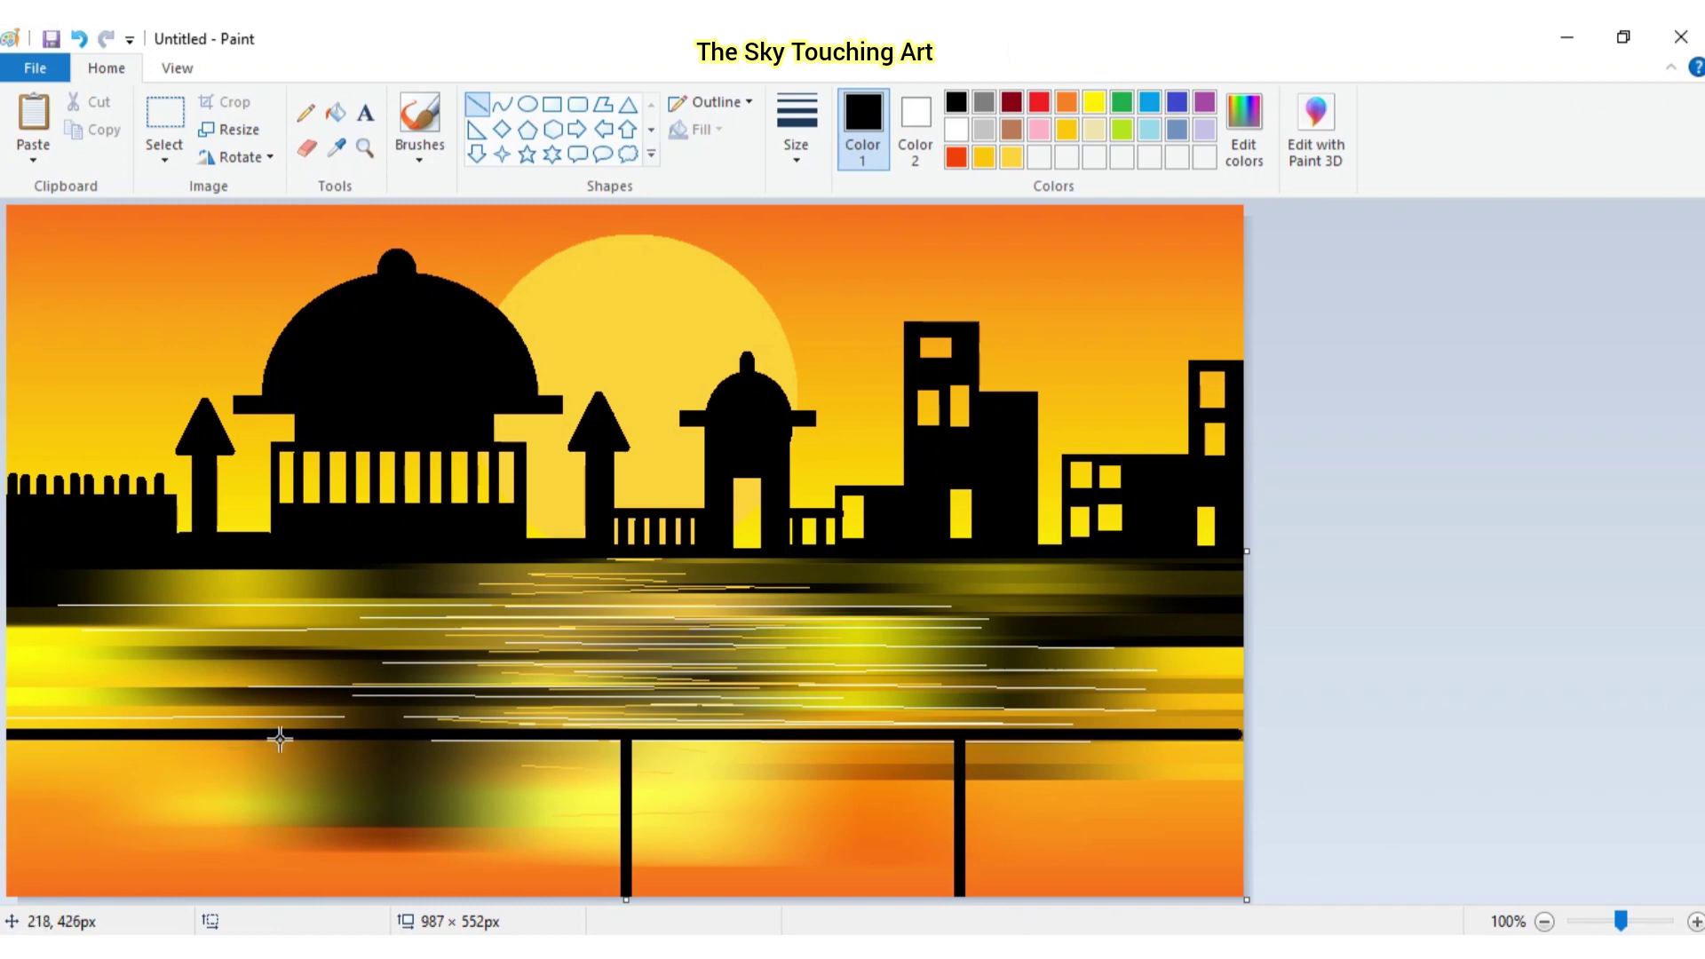
left_click_drag(285, 735, 286, 906)
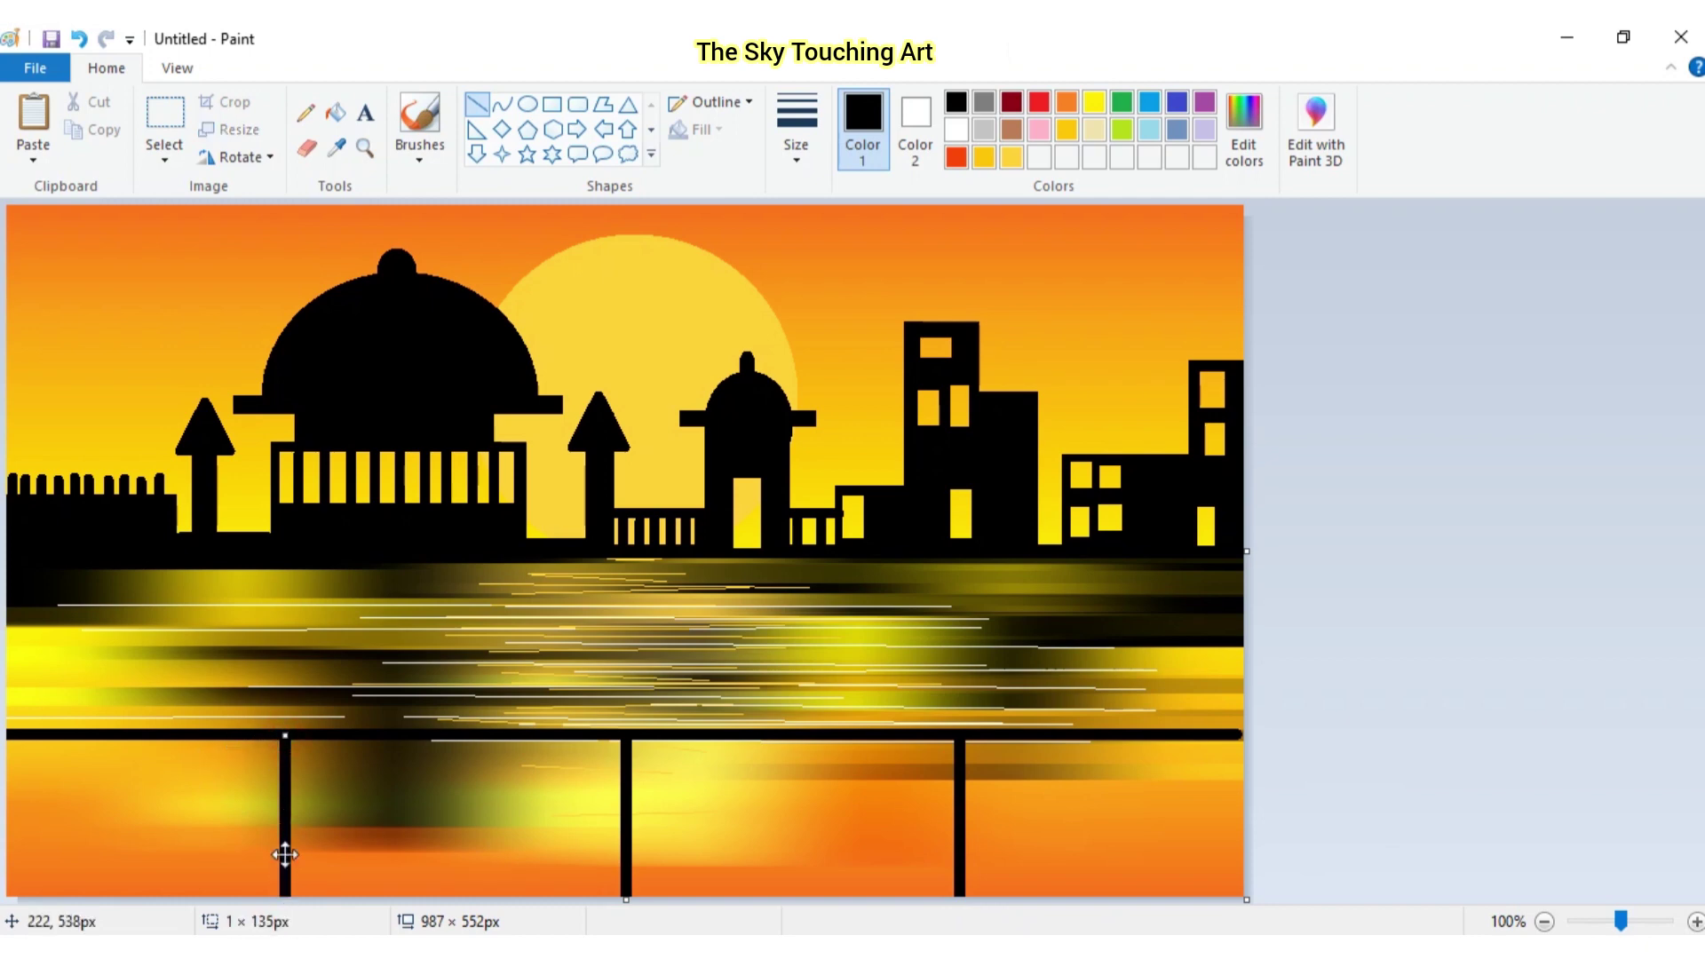
left_click_drag(286, 835, 295, 835)
left_click(612, 560)
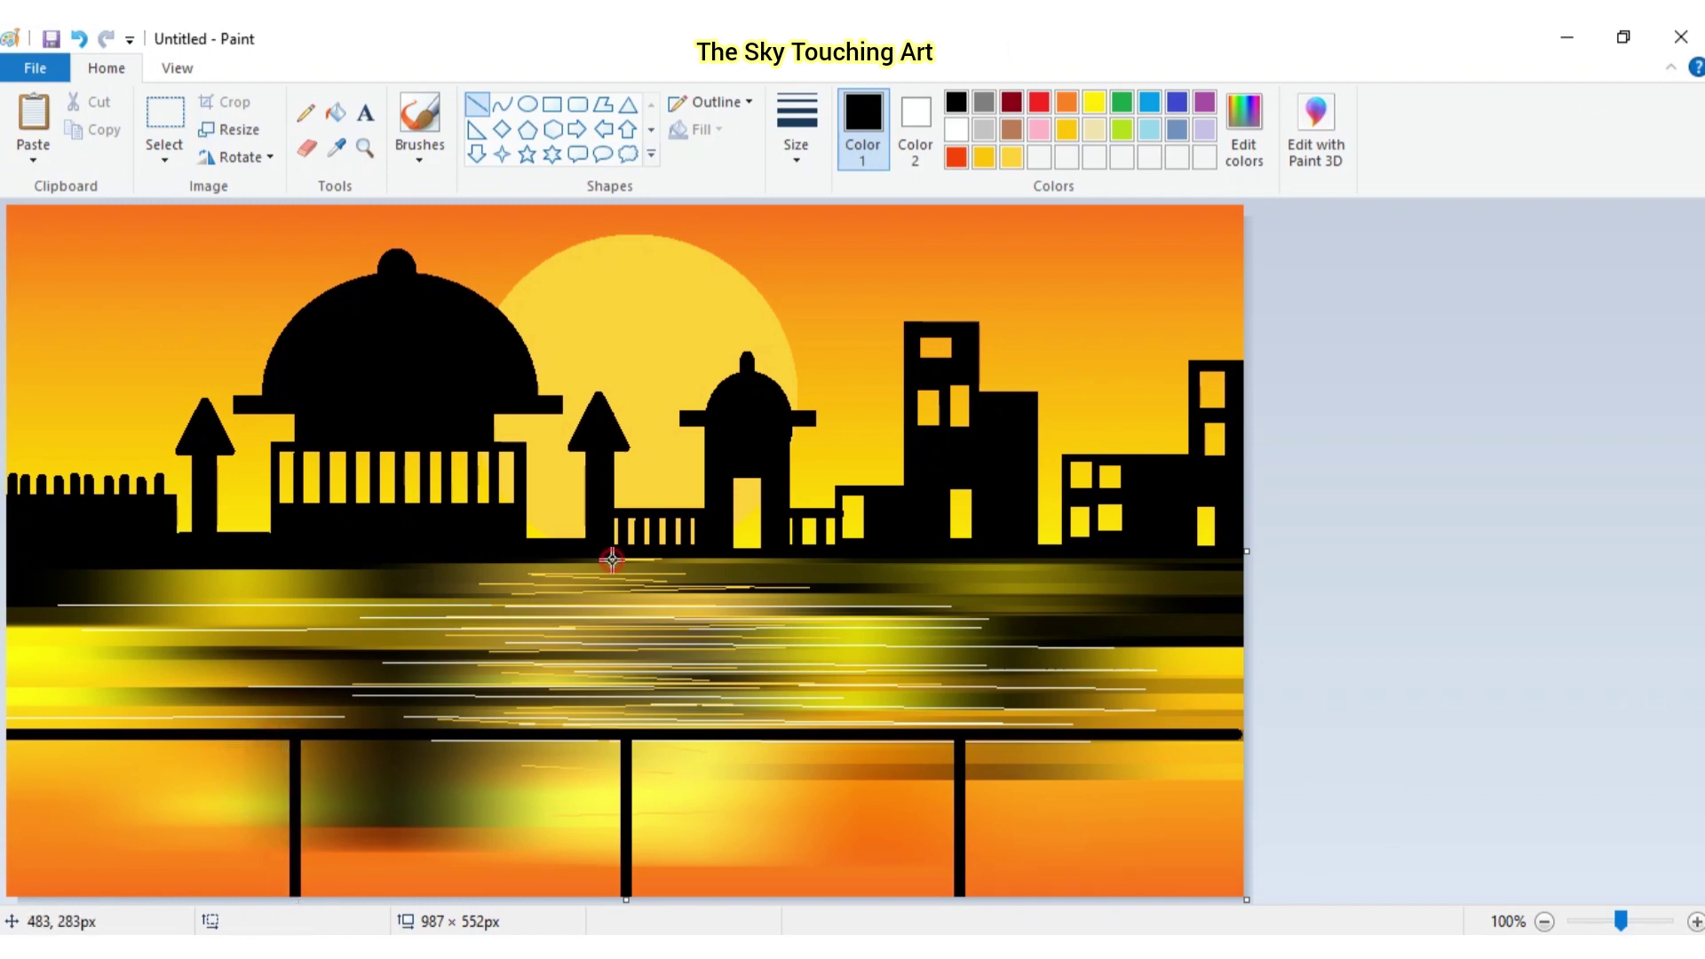
Draw a thick black diagonal brace, about 230 × 139 px, from the railing's left end to the foot of the first post, and thicken it
left_click(797, 133)
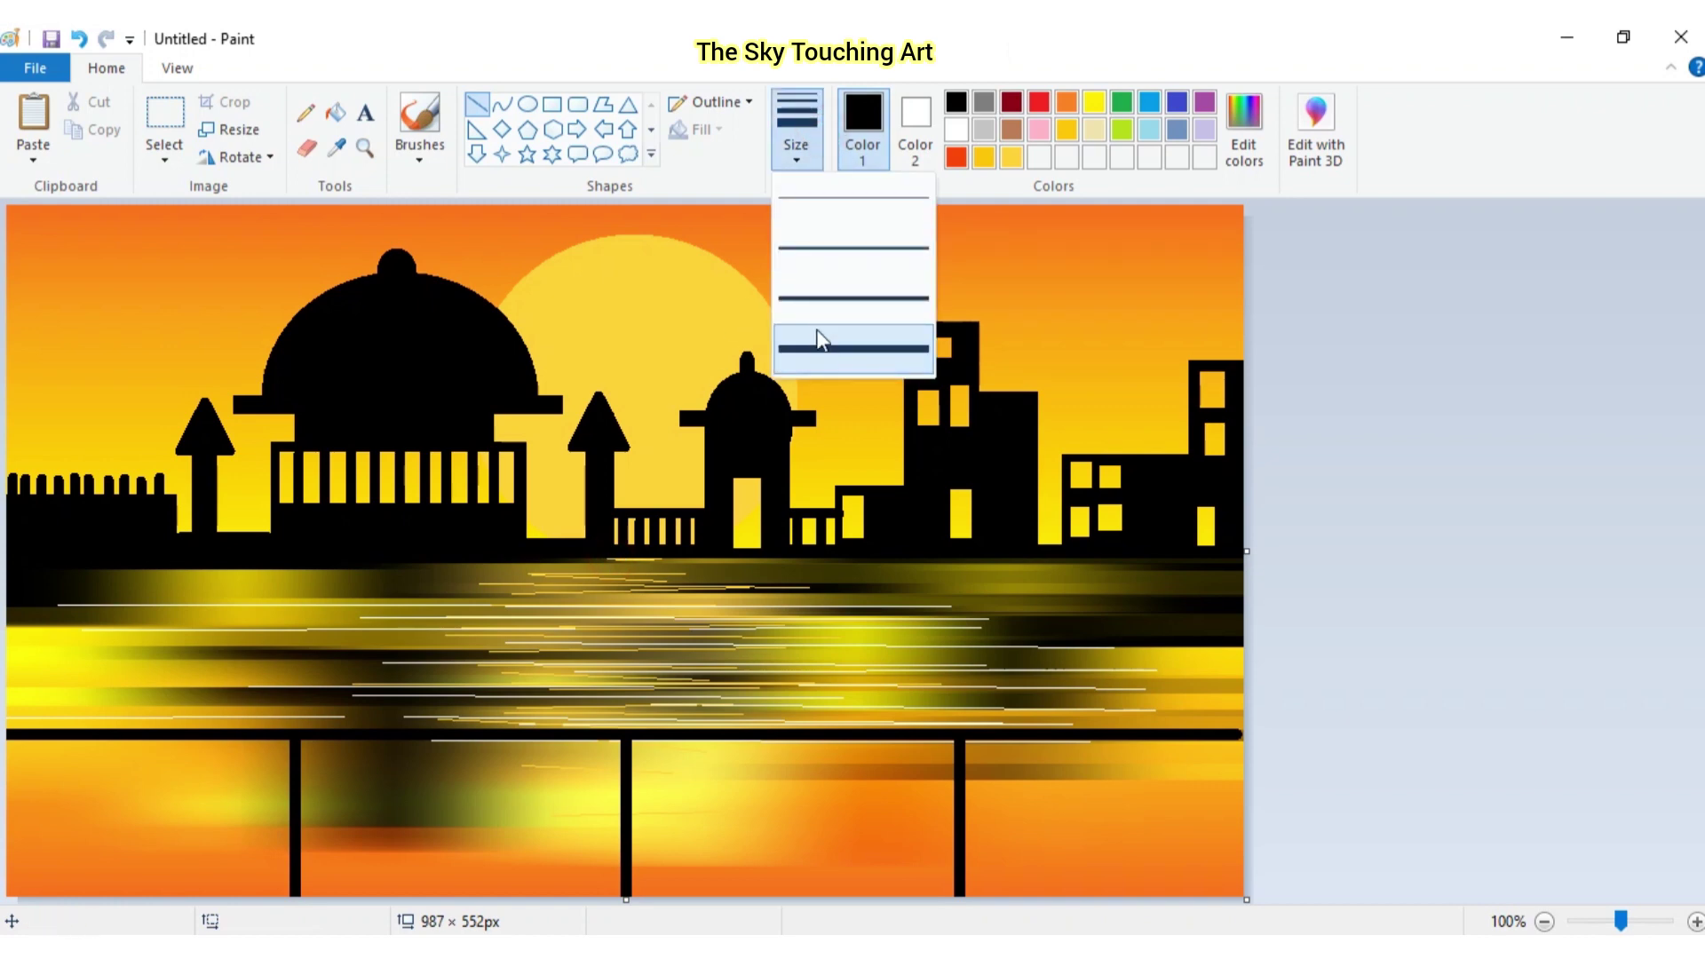
left_click(818, 339)
left_click_drag(11, 735, 297, 906)
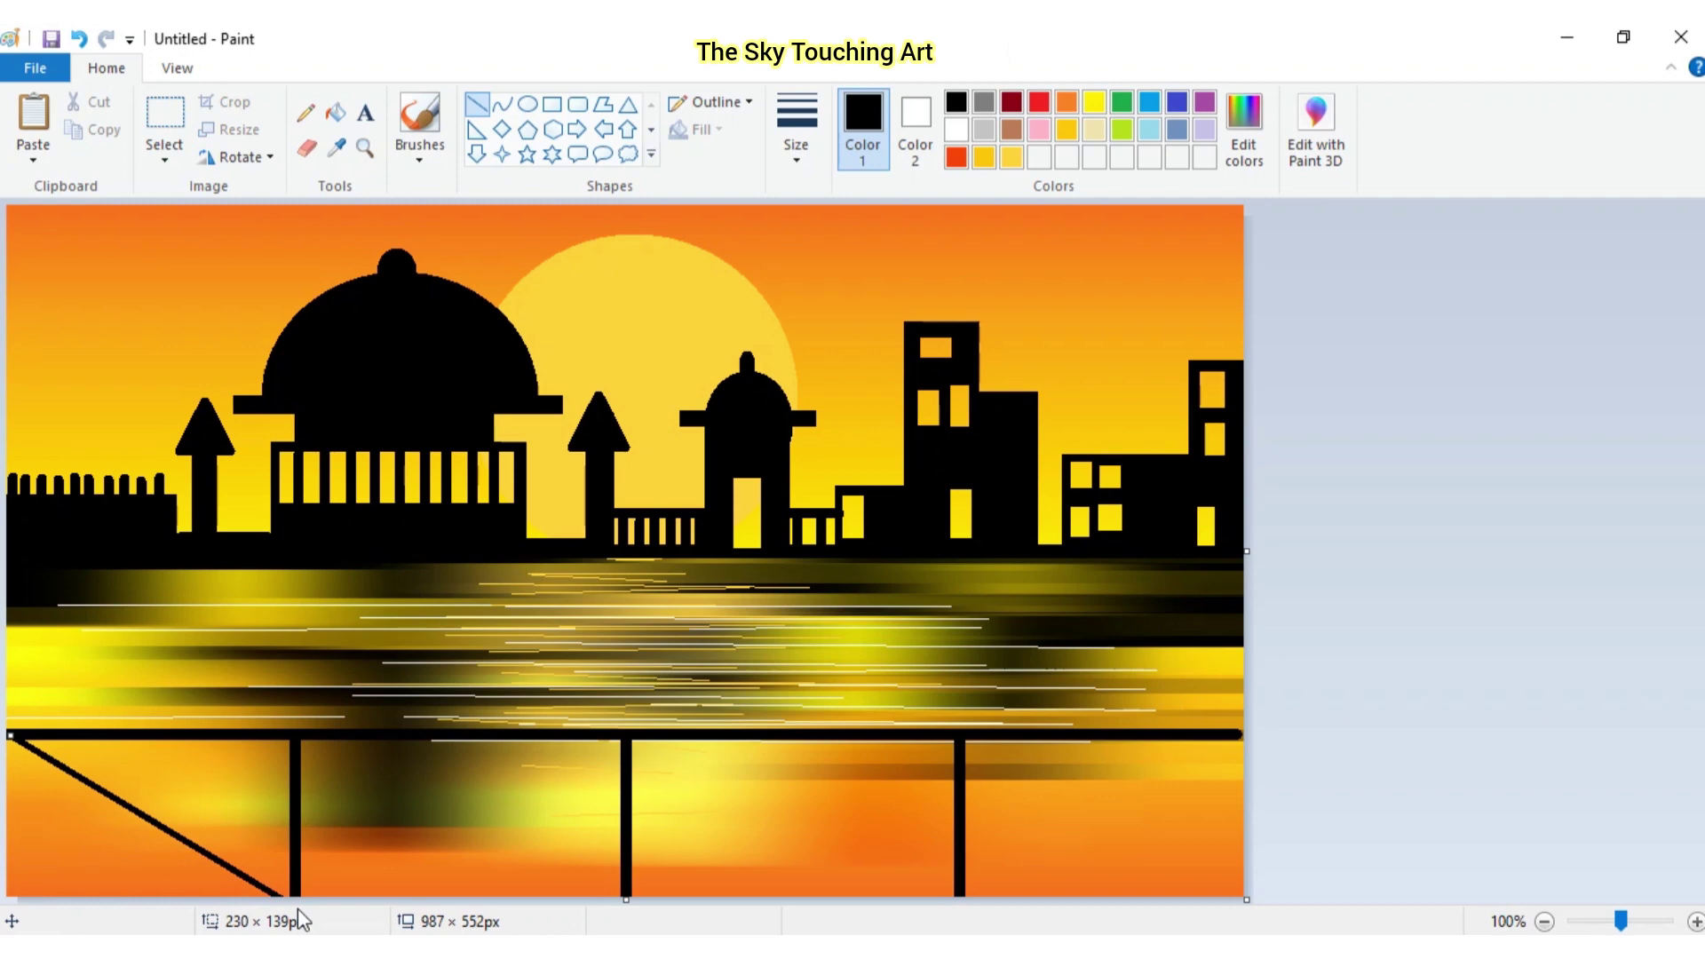
key("ctrl+KP_Add")
key("ctrl+KP_Add")
key("ctrl+KP_Add")
left_click(408, 855)
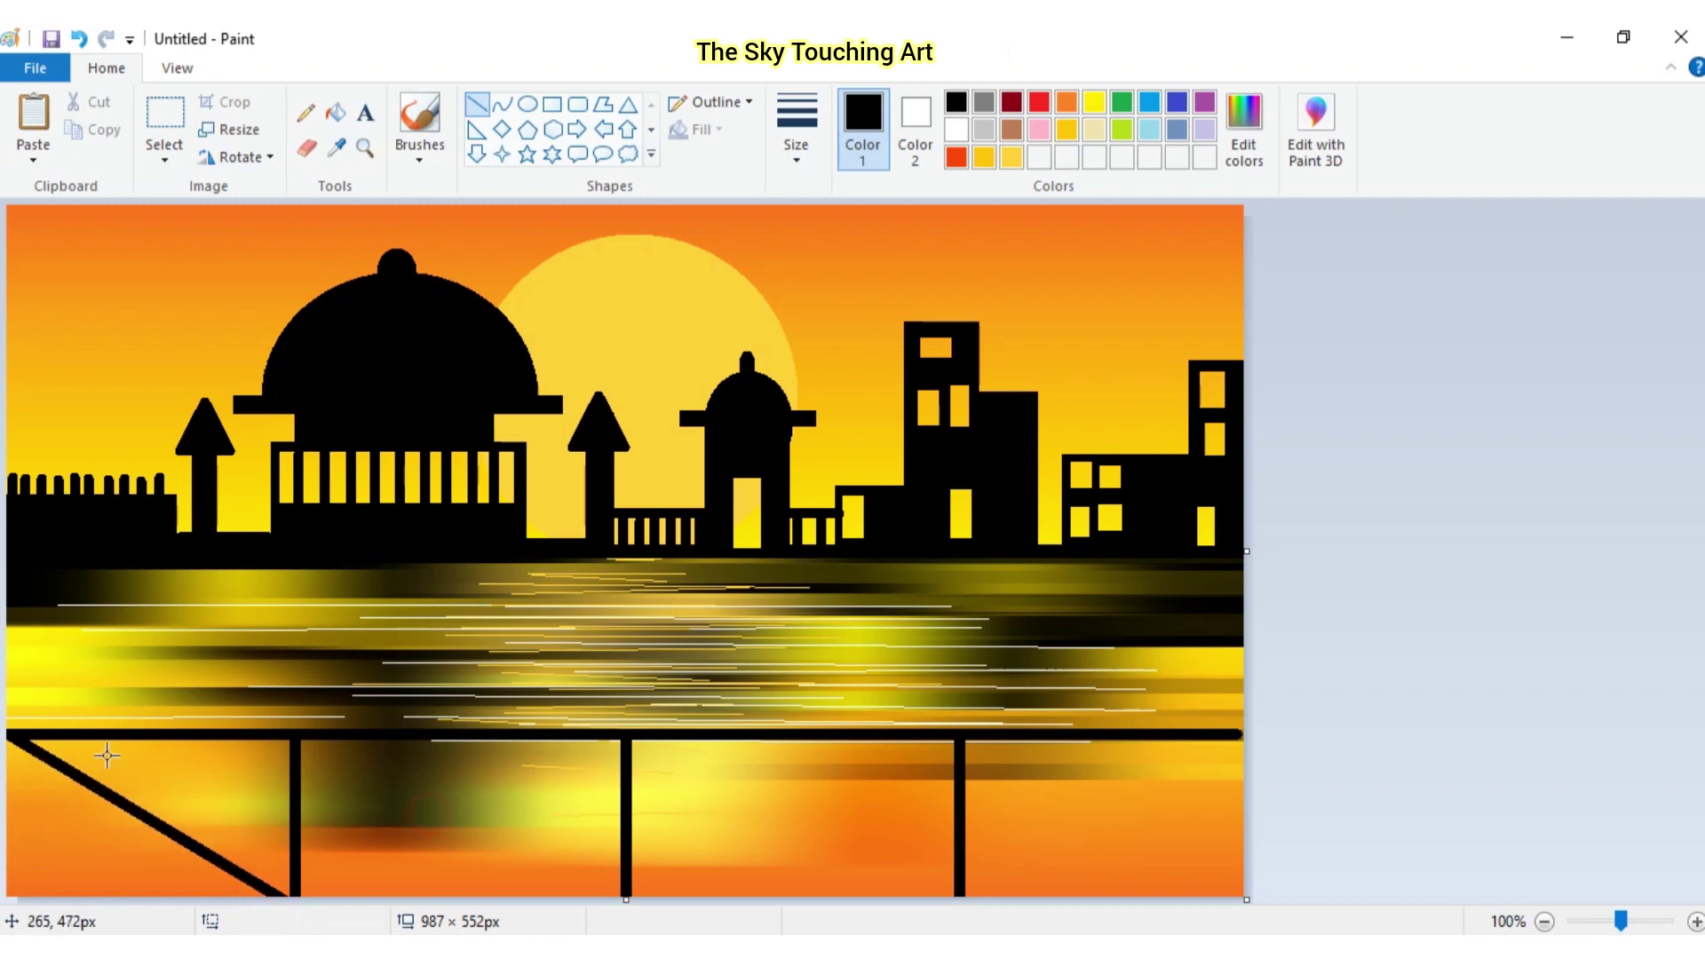
Draw two thick black diagonals, about 183 × 107 px and 122 × 70 px, parallel to the brace in the first railing section
left_click_drag(67, 735, 295, 870)
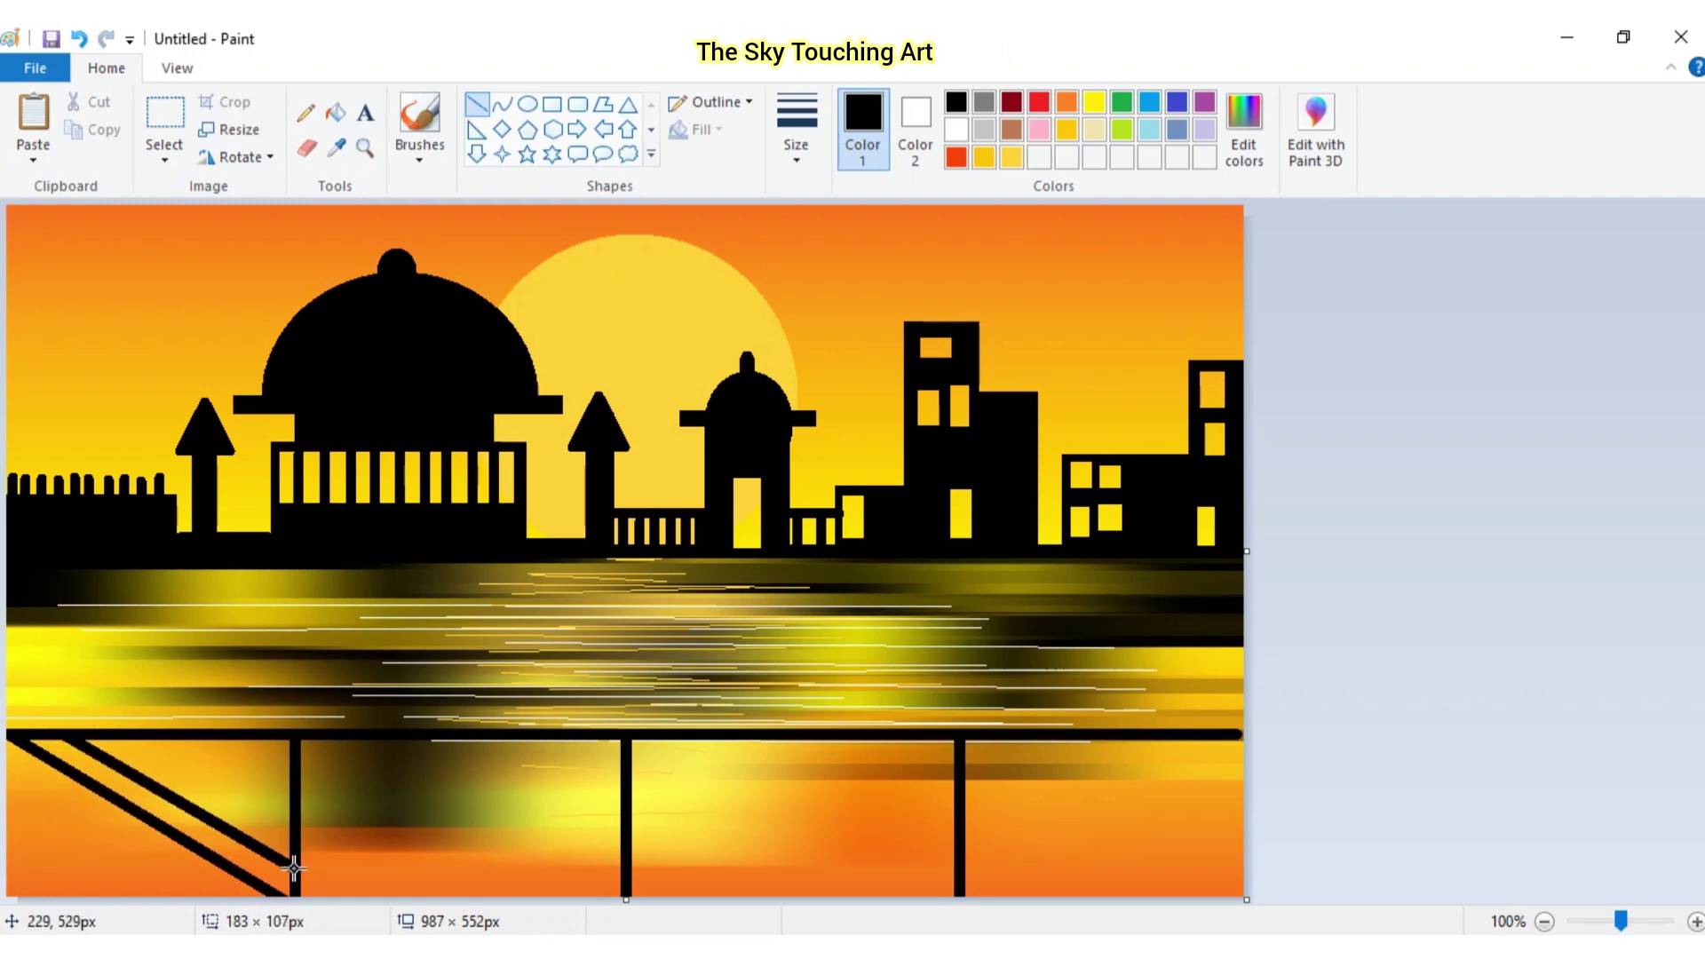
left_click(468, 840)
left_click_drag(136, 738, 286, 831)
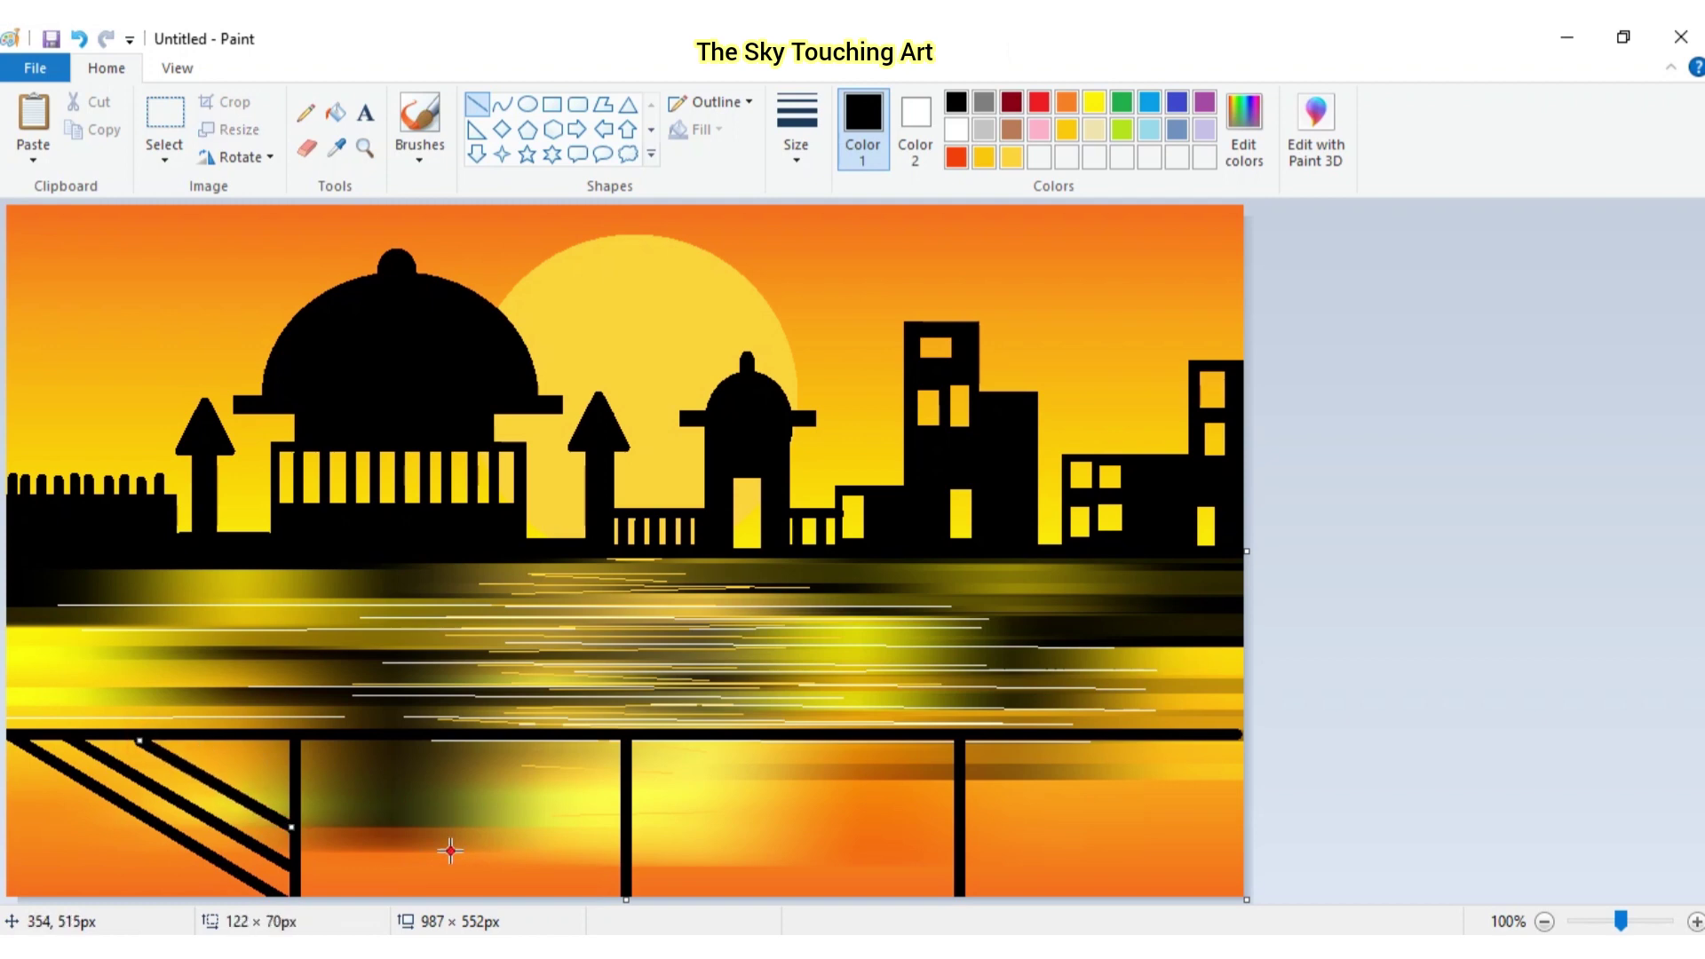
Draw a thick black counter-diagonal across the first railing section and three more descending diagonals below the brace, the first about 186 × 117 px
mouse_move(203, 739)
left_mouse_down()
mouse_move(299, 783)
mouse_move(13, 894)
left_mouse_up()
left_click_drag(9, 769, 234, 915)
left_click_drag(156, 858, 150, 868)
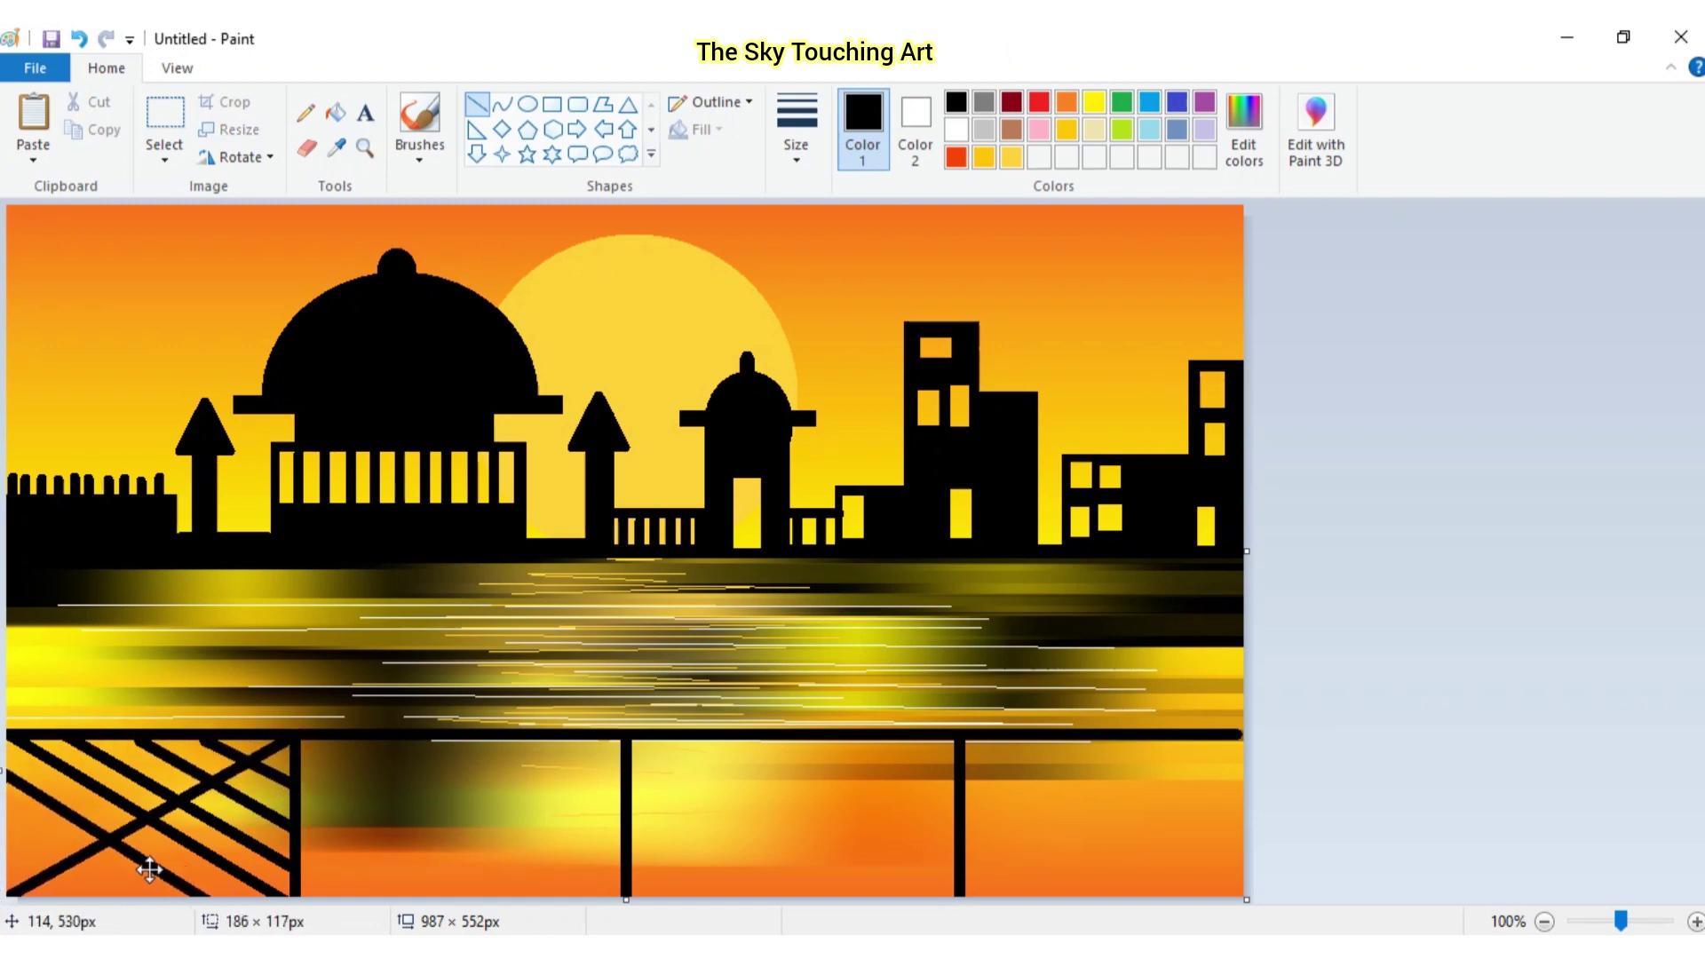
left_click_drag(7, 816, 154, 916)
left_click_drag(9, 858, 81, 915)
Complete the crisscross lattice in the first railing section with parallel thick black diagonals running in the opposite direction
left_click_drag(287, 785, 55, 903)
left_click_drag(289, 787, 151, 896)
left_click_drag(291, 863, 218, 909)
mouse_move(207, 739)
left_mouse_down()
mouse_move(67, 799)
mouse_move(7, 847)
left_mouse_up()
left_click(73, 708)
left_click_drag(139, 740, 4, 814)
left_click_drag(72, 738, 3, 779)
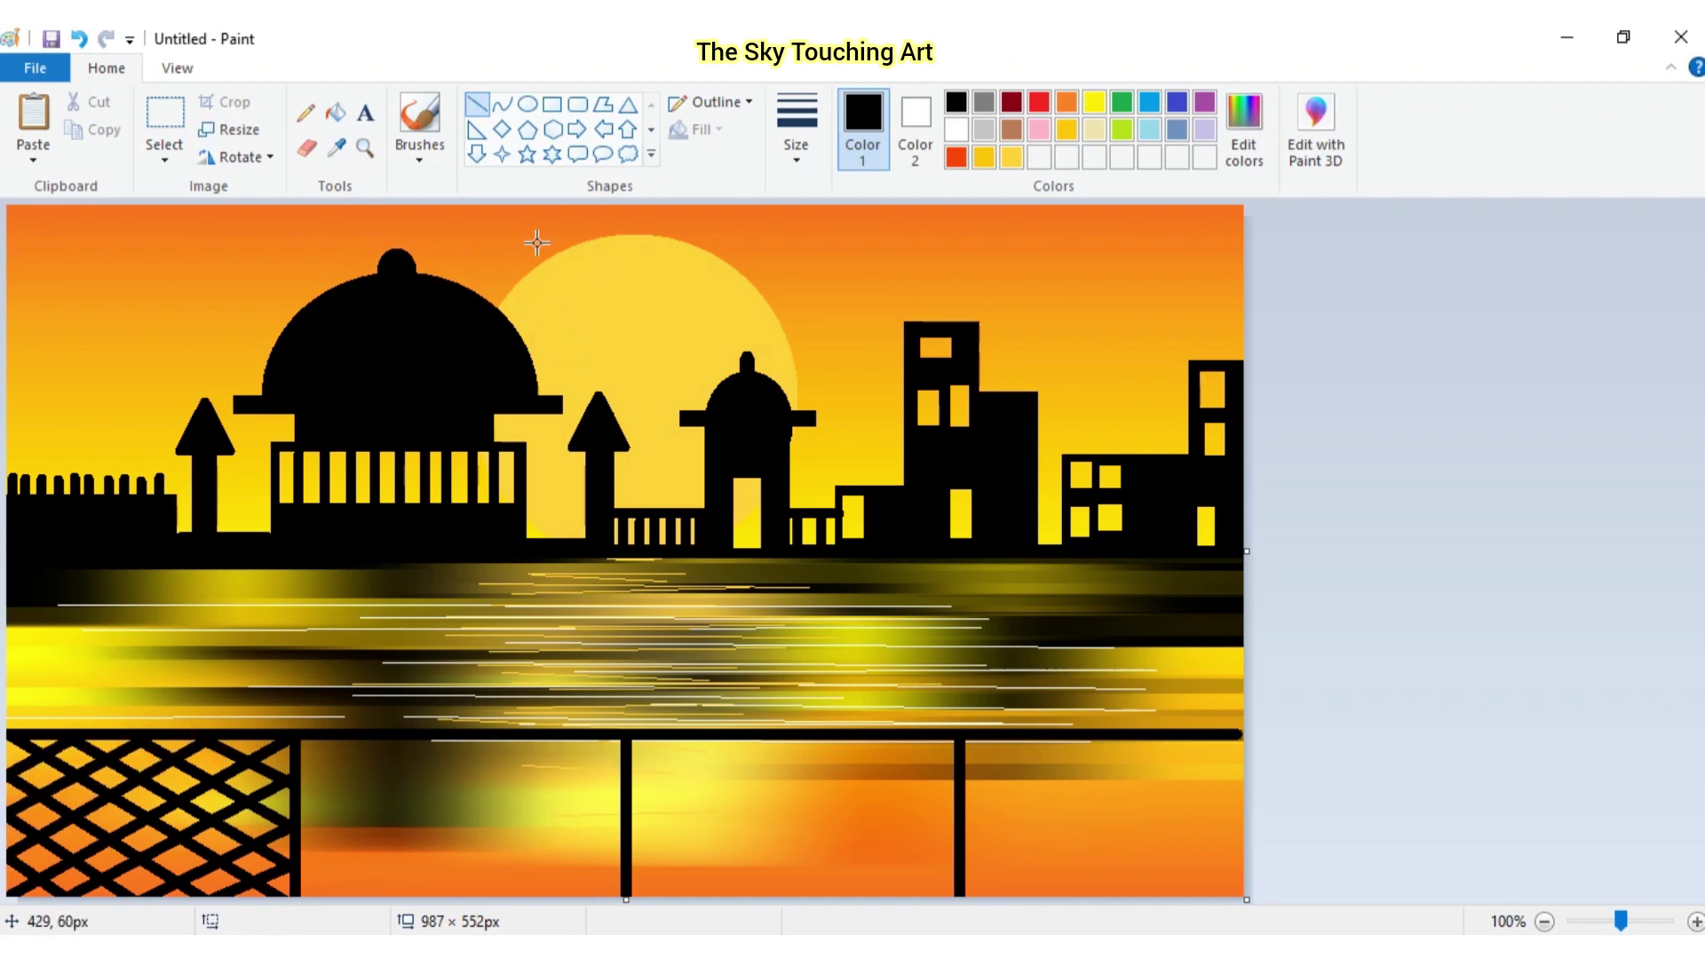
Draw three solid black upright ellipses, about 39 × 85 px, in the second railing section, with small round caps on the right two
left_click(528, 103)
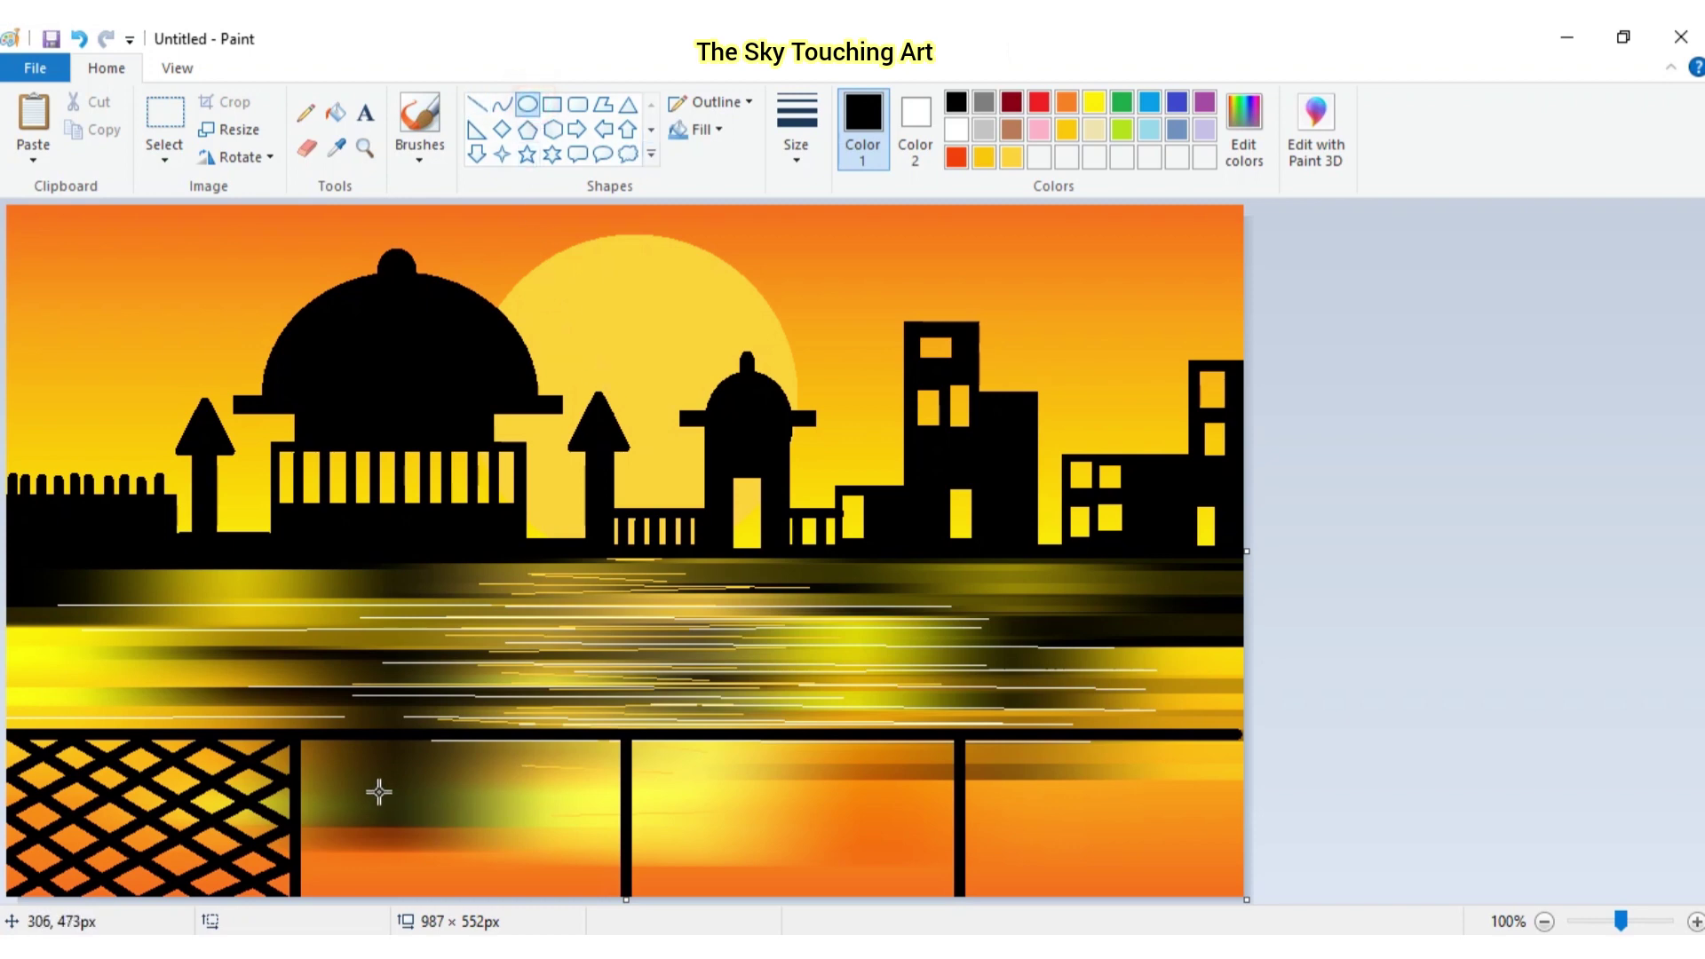
left_click(915, 129)
left_click(956, 102)
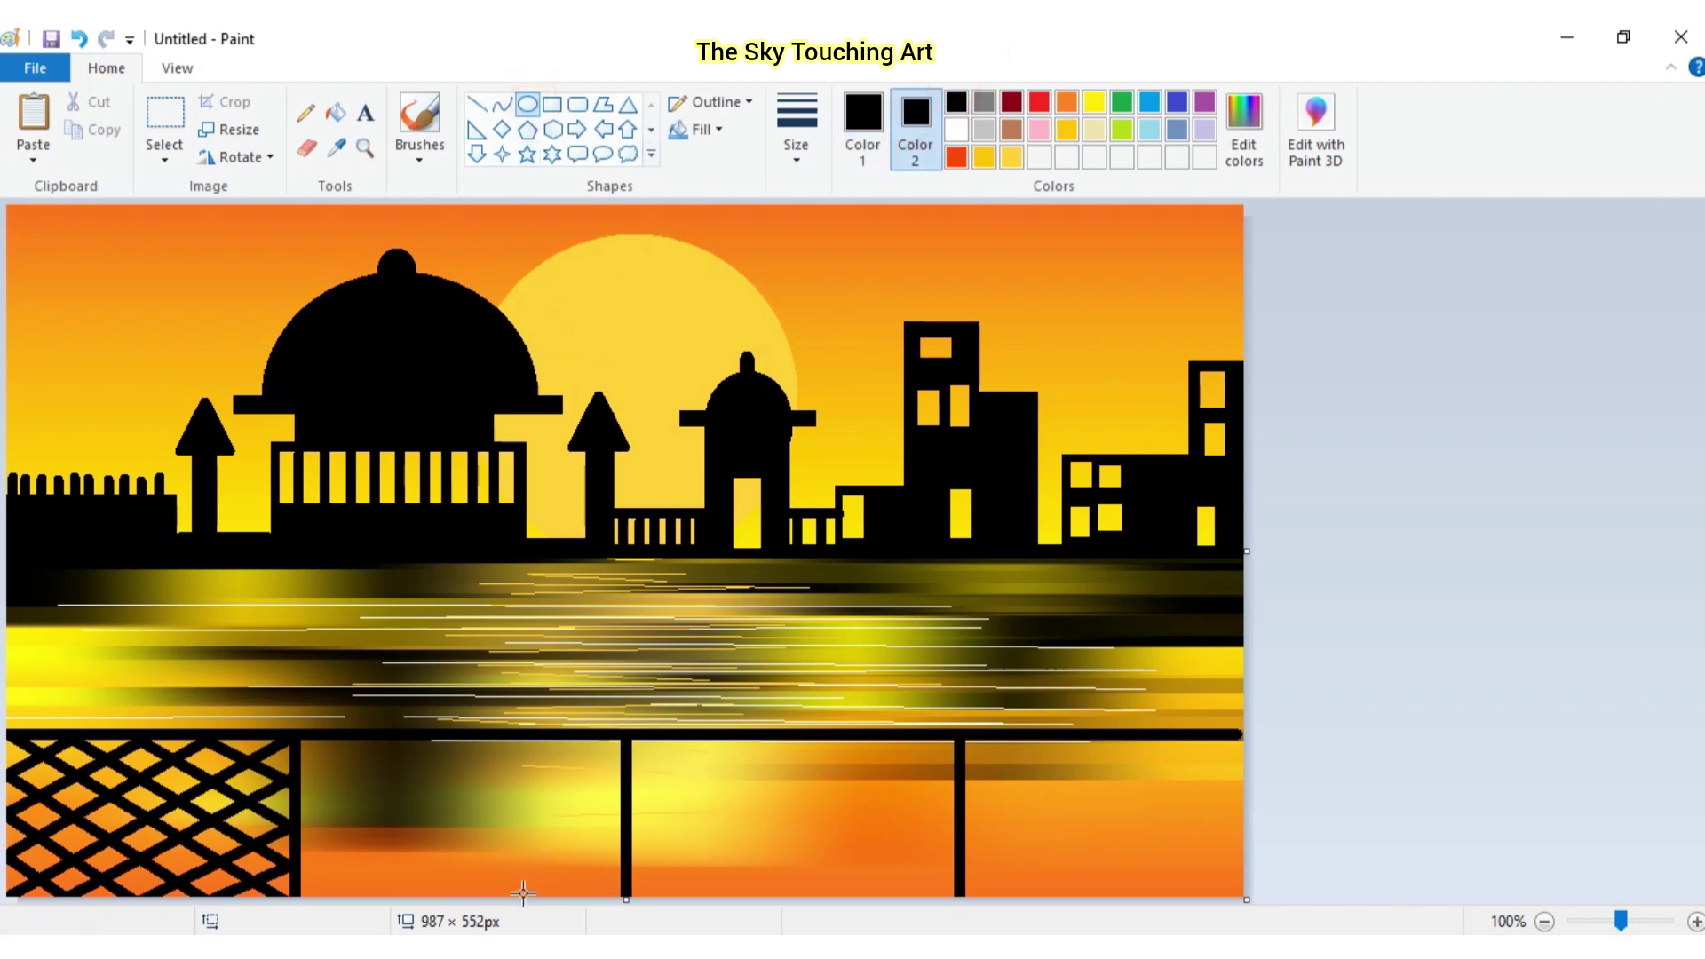
mouse_move(358, 771)
left_mouse_down()
mouse_move(372, 926)
mouse_move(408, 877)
mouse_move(369, 826)
left_mouse_up()
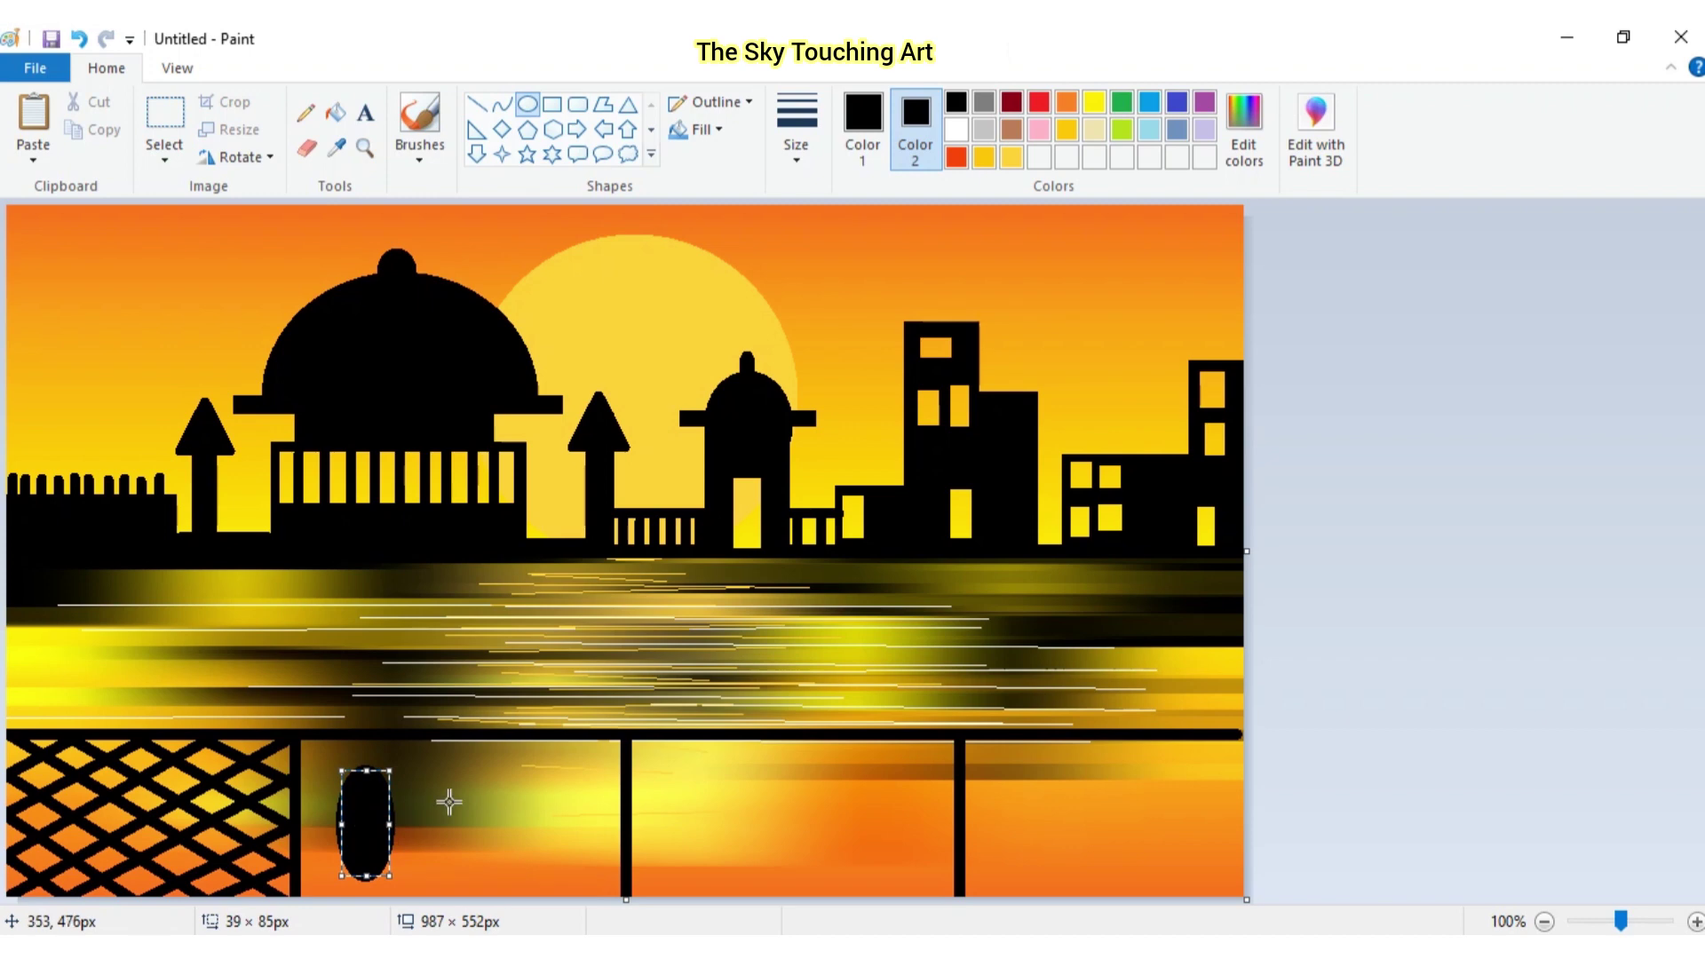
left_click_drag(427, 769, 480, 874)
left_click_drag(515, 765, 549, 774)
left_click(659, 826)
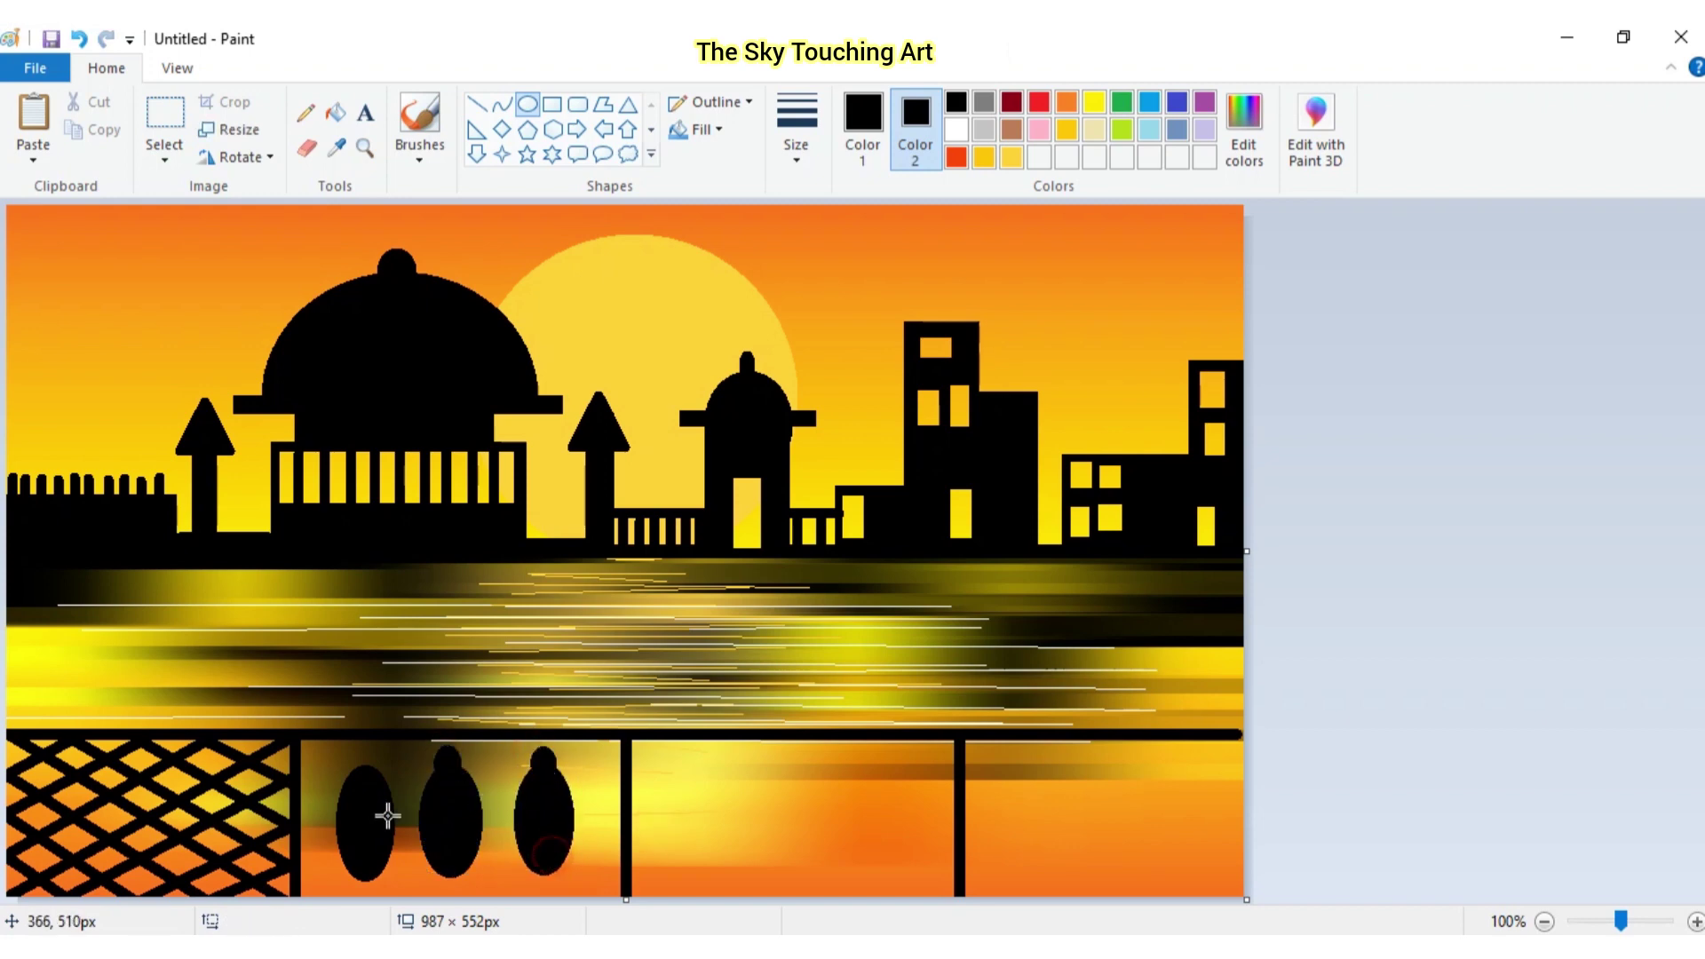
Add a small black cap to the leftmost ellipse and small rounded feet beneath all three balusters
left_click_drag(356, 753, 370, 775)
left_click(466, 889)
mouse_move(444, 873)
left_mouse_down()
mouse_move(456, 895)
mouse_move(548, 891)
left_mouse_up()
left_click(524, 905)
left_click(670, 886)
left_click_drag(348, 872, 365, 897)
key("ctrl+z")
left_click(670, 867)
Draw a small solid black rectangle above each of the three balusters, joining their caps to the railing line
left_click(551, 104)
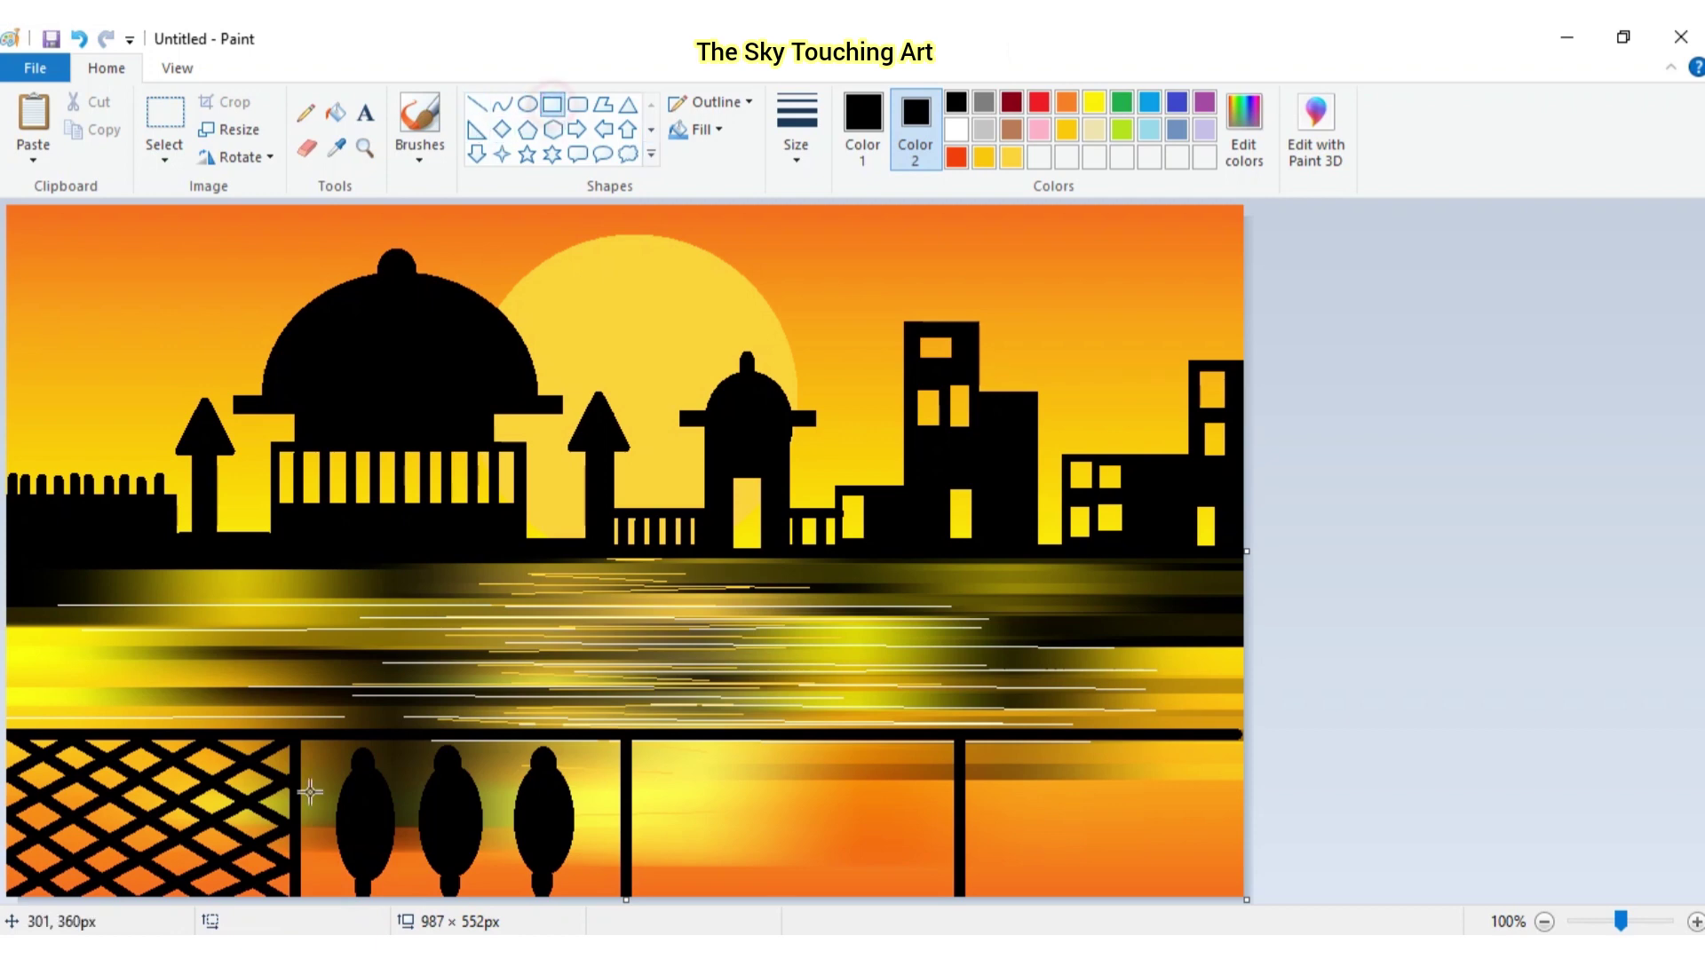
left_click_drag(329, 738, 582, 753)
left_click(362, 844)
left_click(499, 816)
left_click(731, 826)
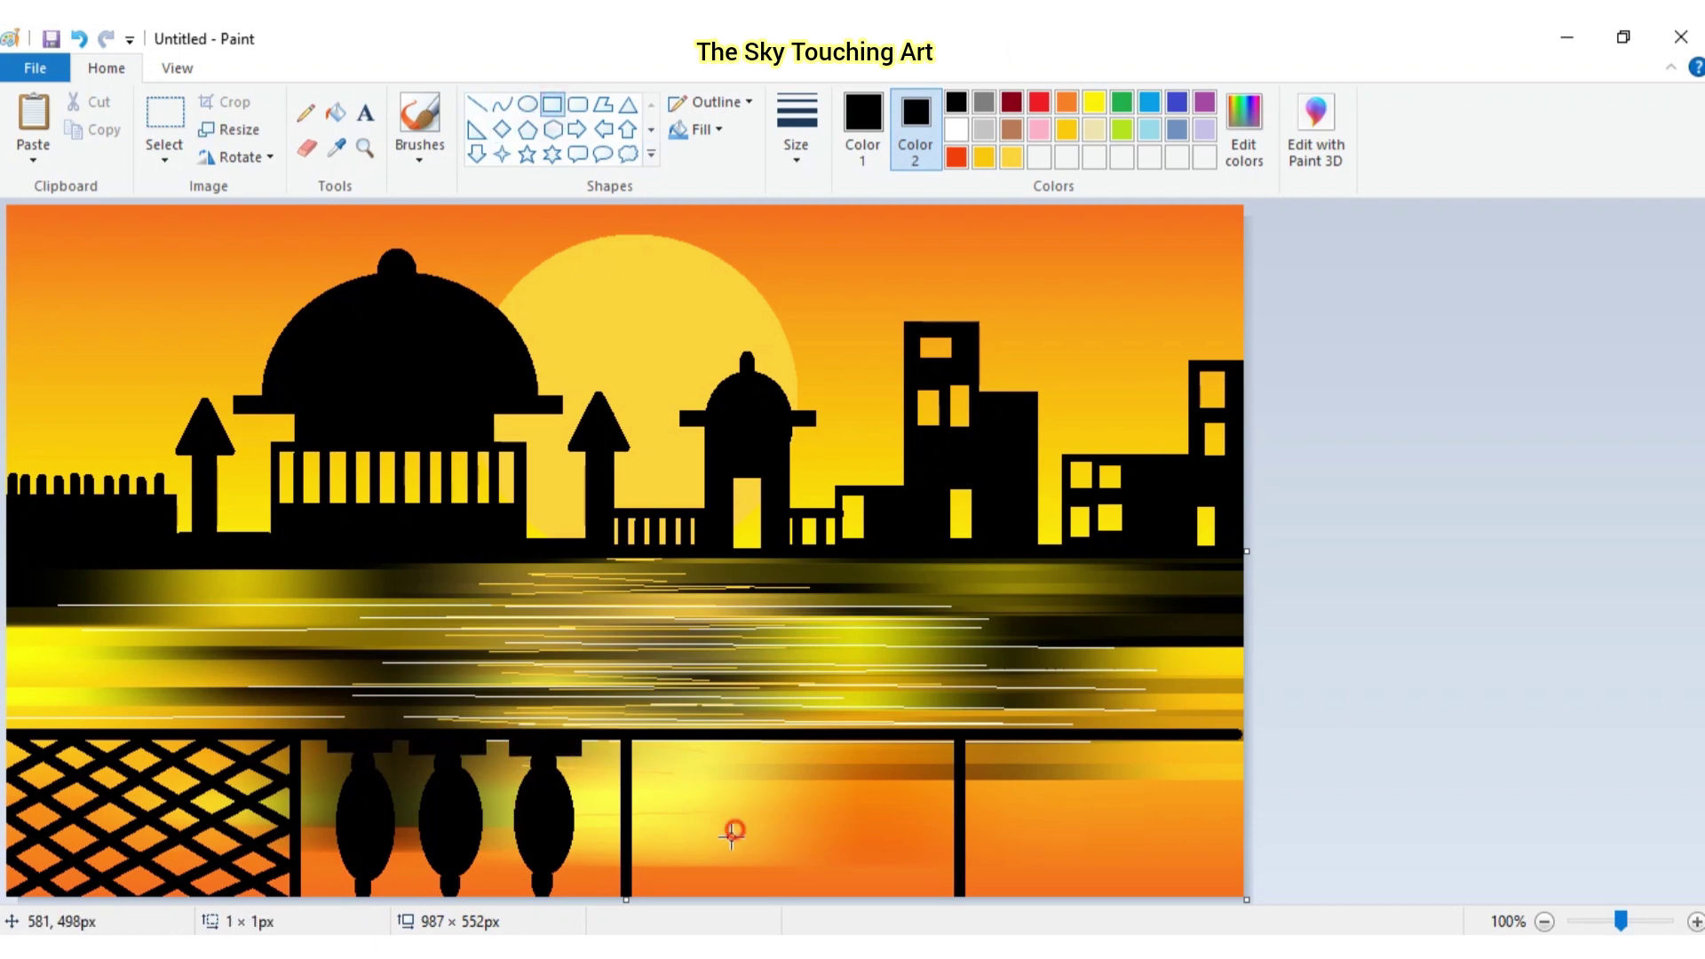
Draw a small solid black rectangular base under each of the three balusters at the canvas's lower edge
left_click_drag(510, 880, 569, 896)
left_click(693, 857)
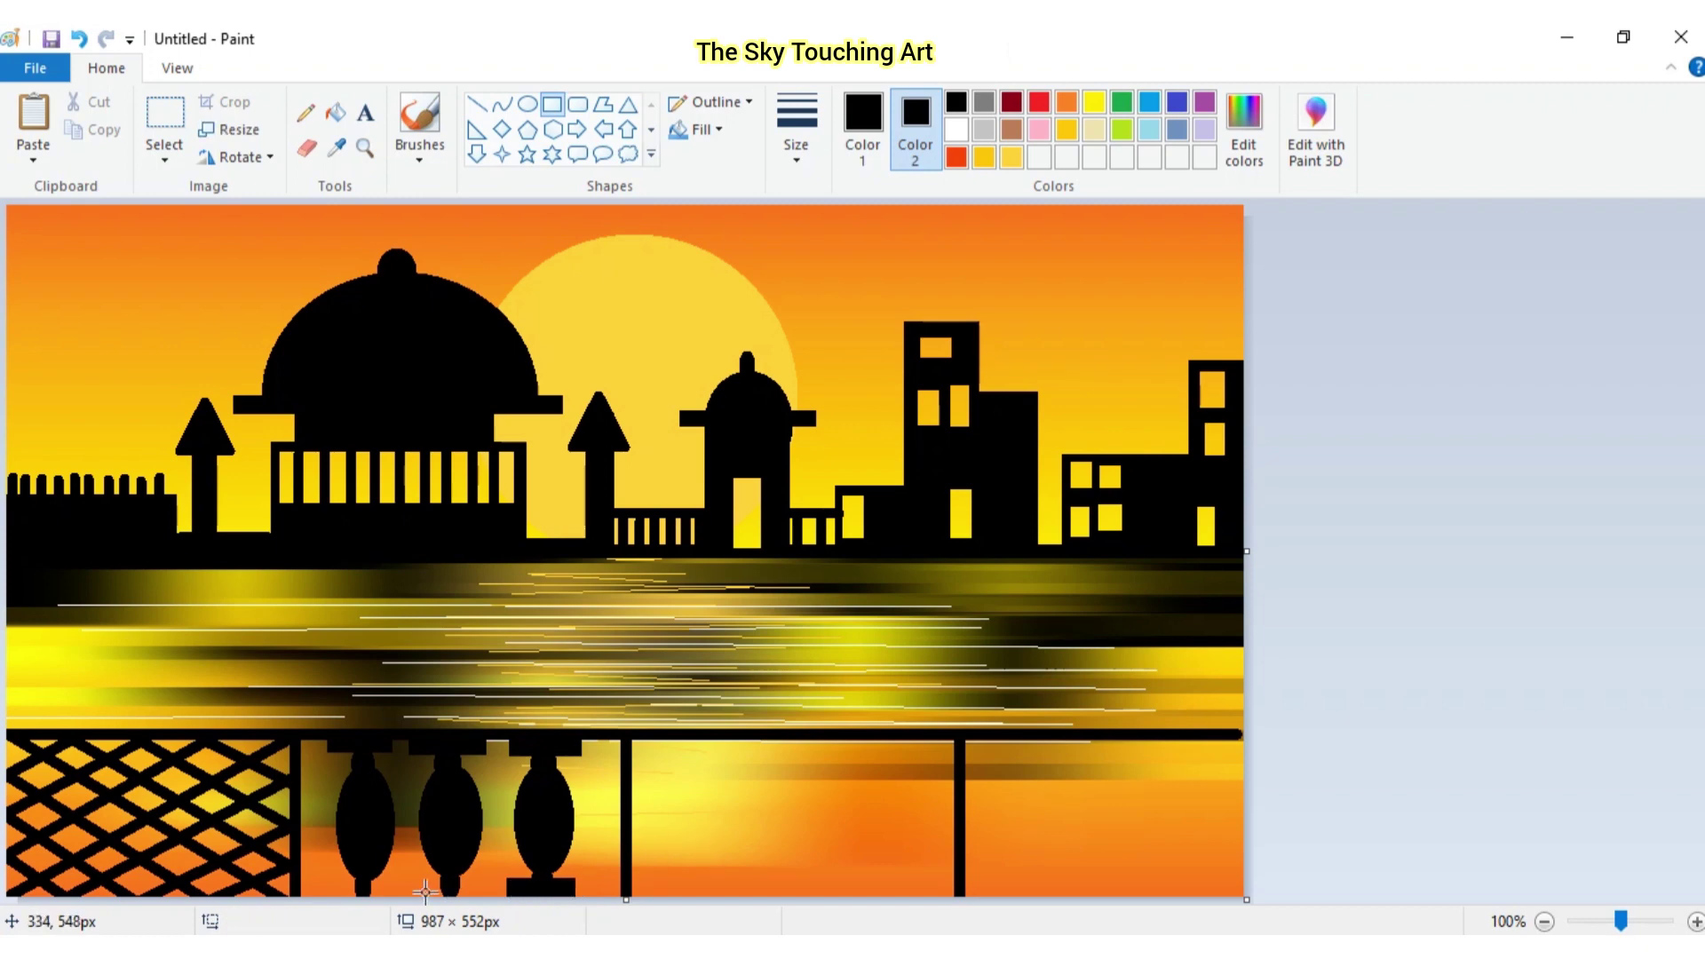
left_click_drag(424, 884, 478, 900)
left_click(526, 830)
left_click_drag(340, 877, 392, 902)
left_click(726, 877)
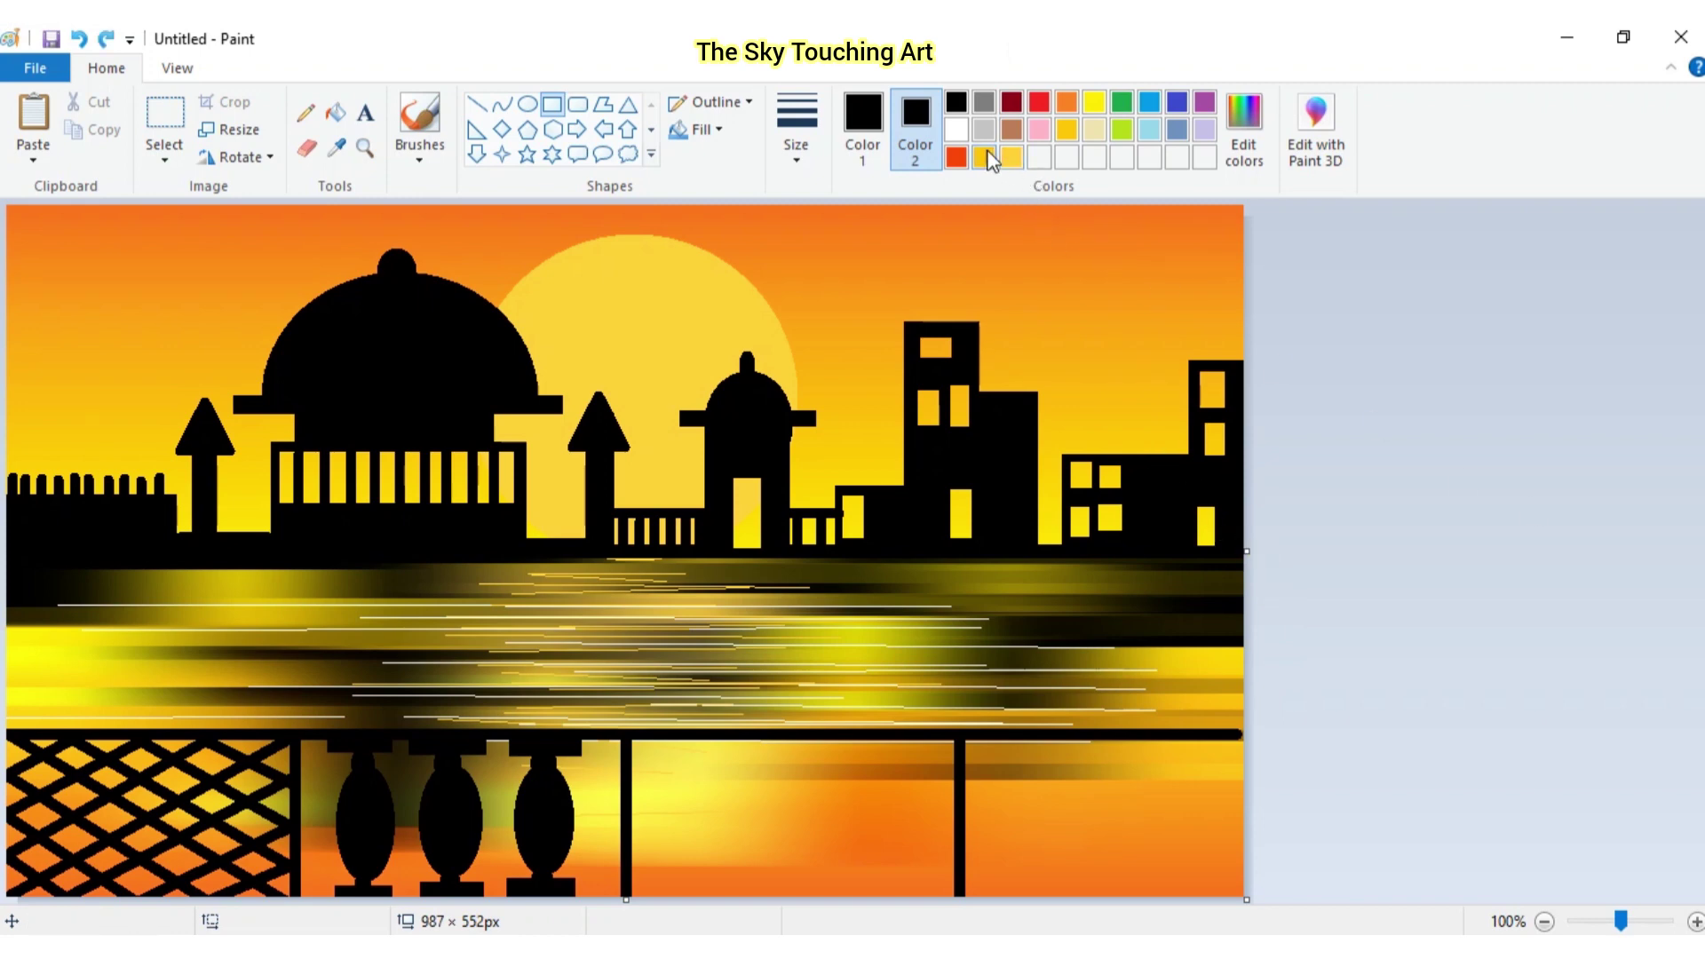
Set the secondary colour to white and widen the canvas to 1342 × 552 px for a blank work area
left_click(956, 129)
left_click_drag(1246, 551, 1687, 593)
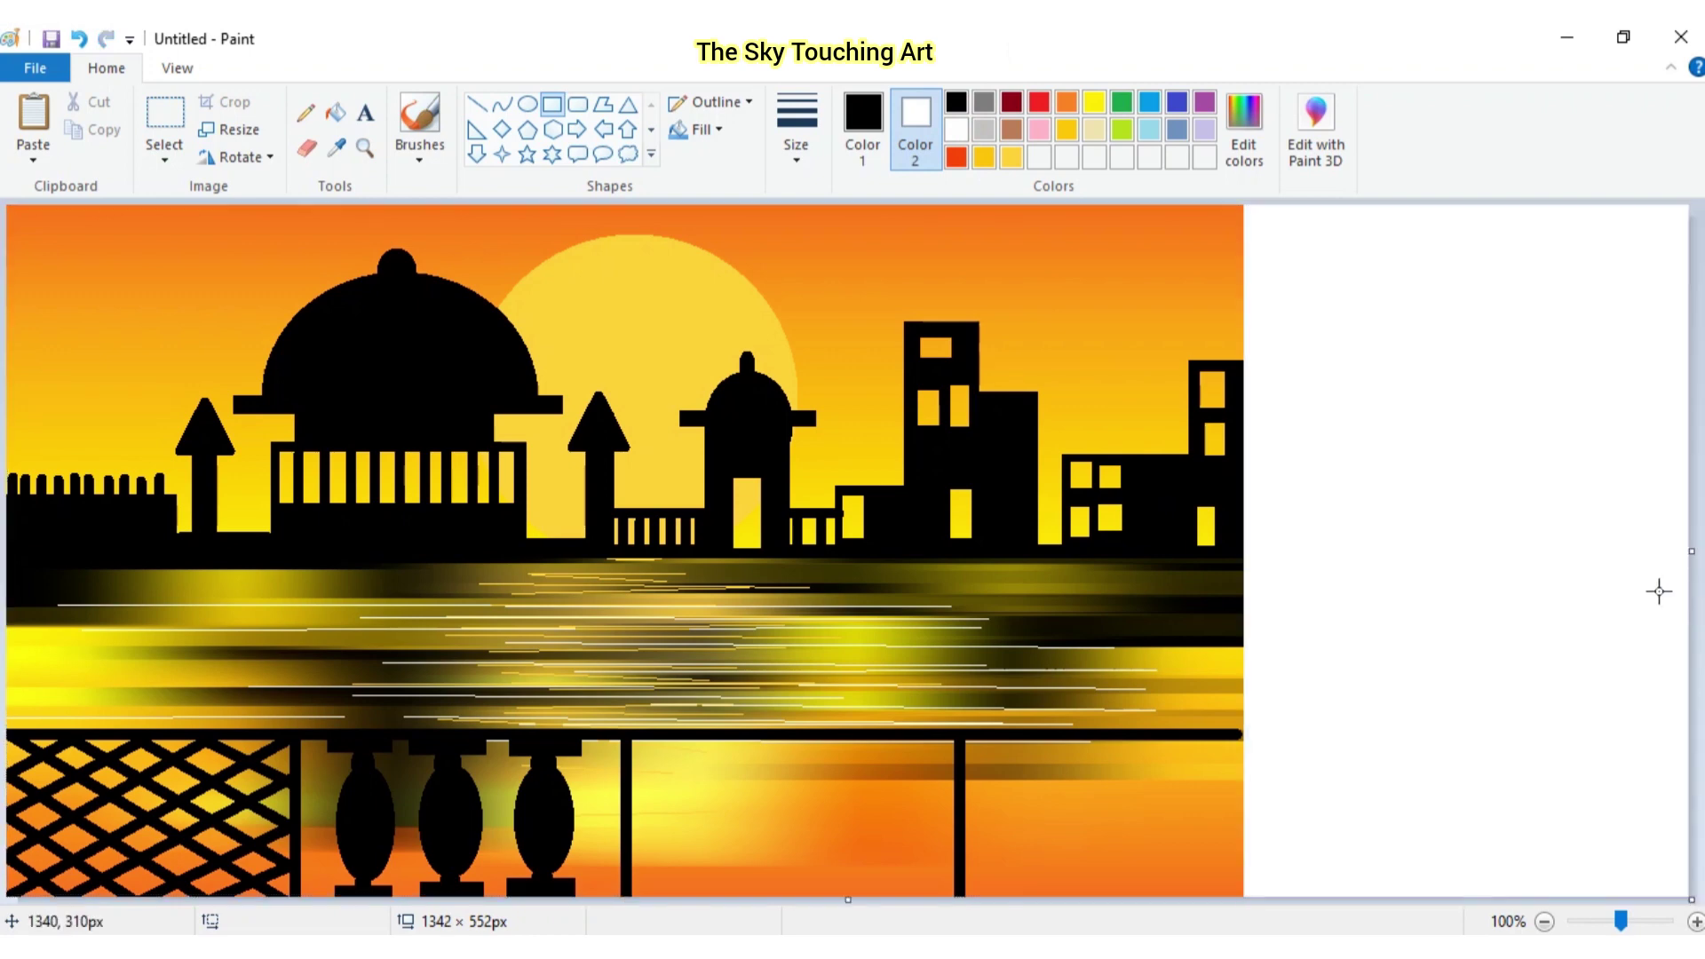
Build a black teardrop outline with a small top loop from two mirrored S-curves, about 130 px tall, in the blank white area
left_click(859, 120)
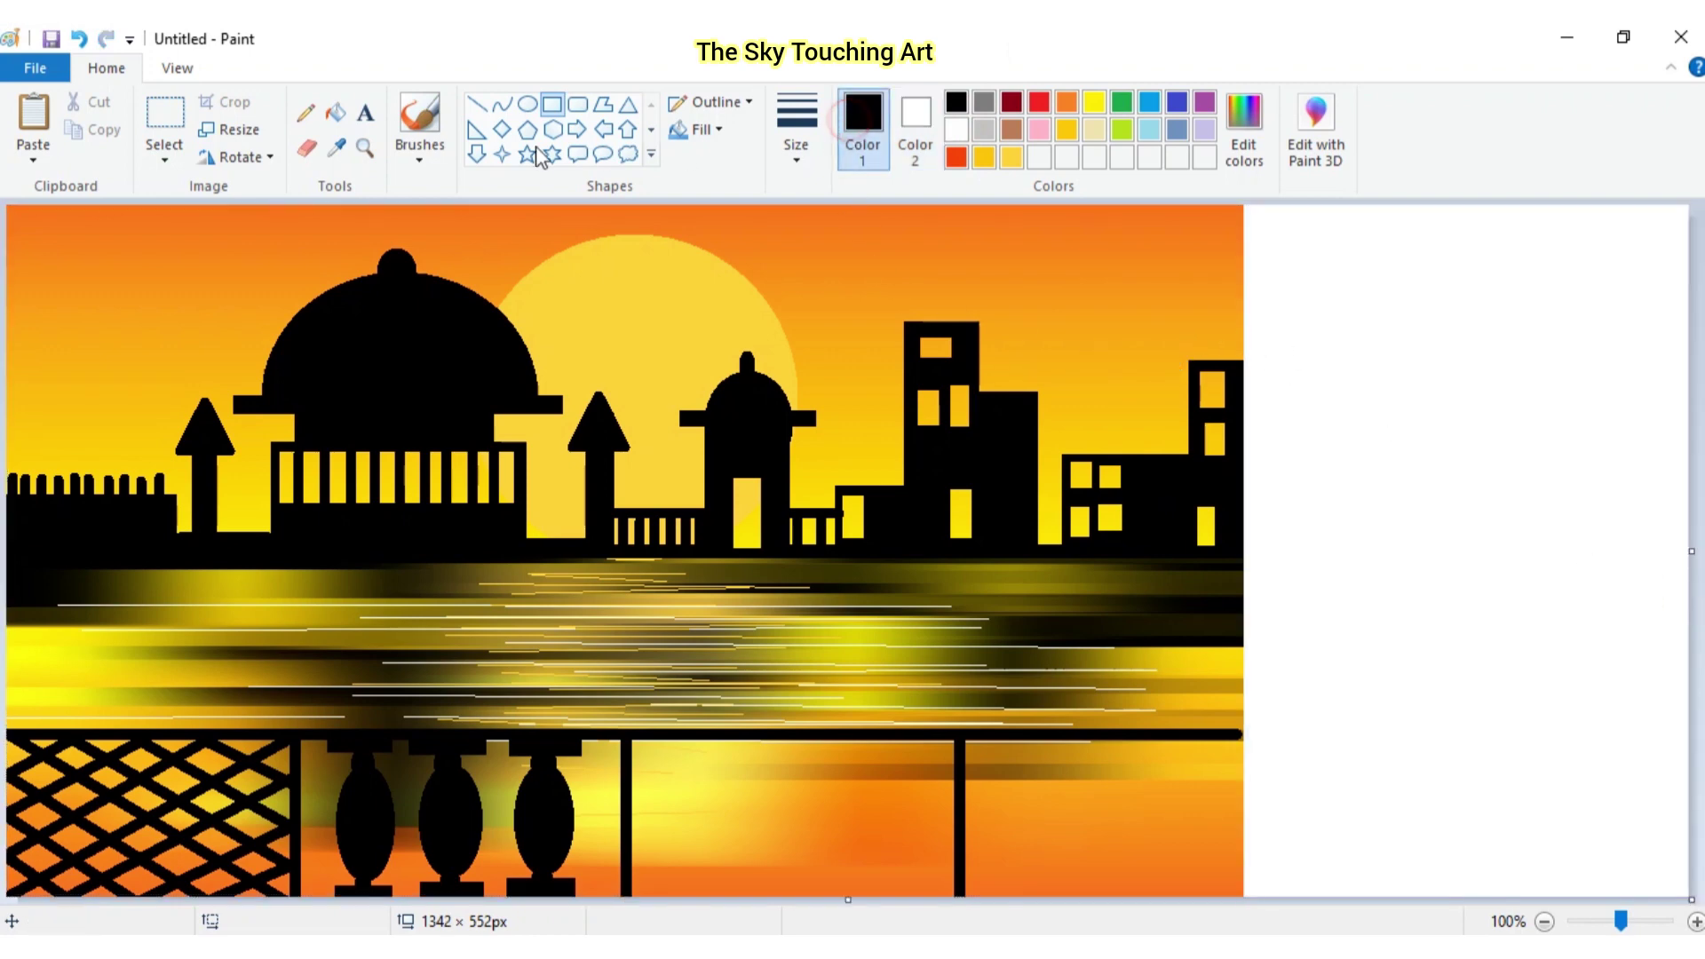
left_click(501, 104)
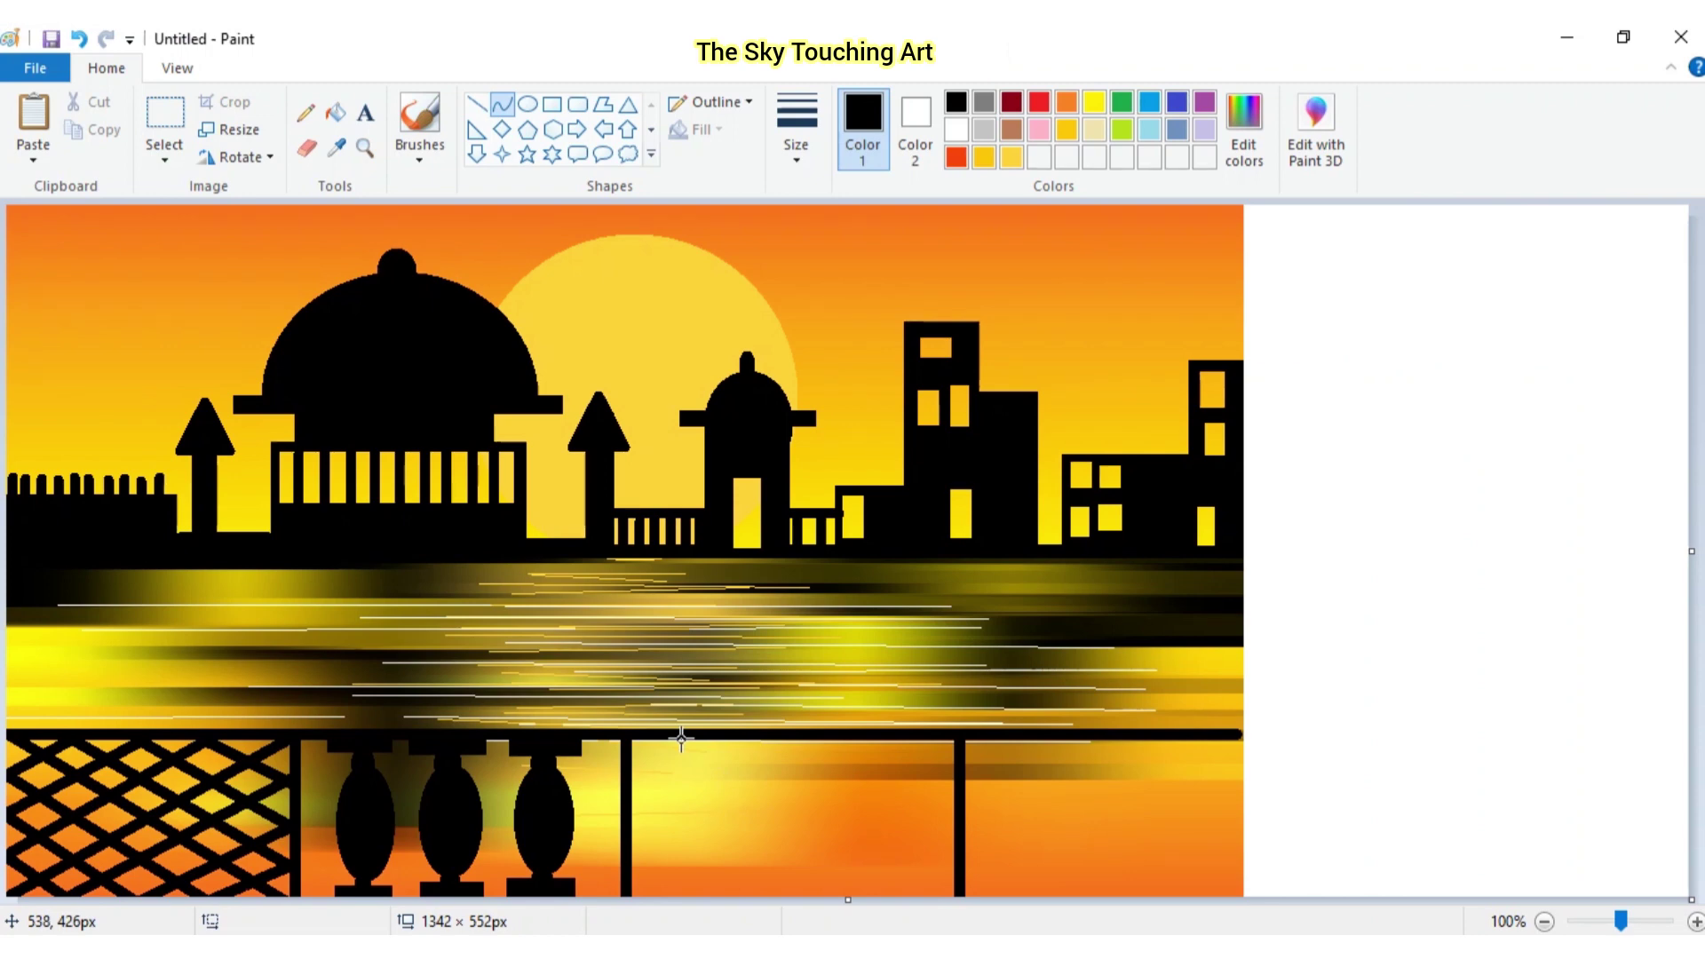
left_click_drag(700, 736, 708, 899)
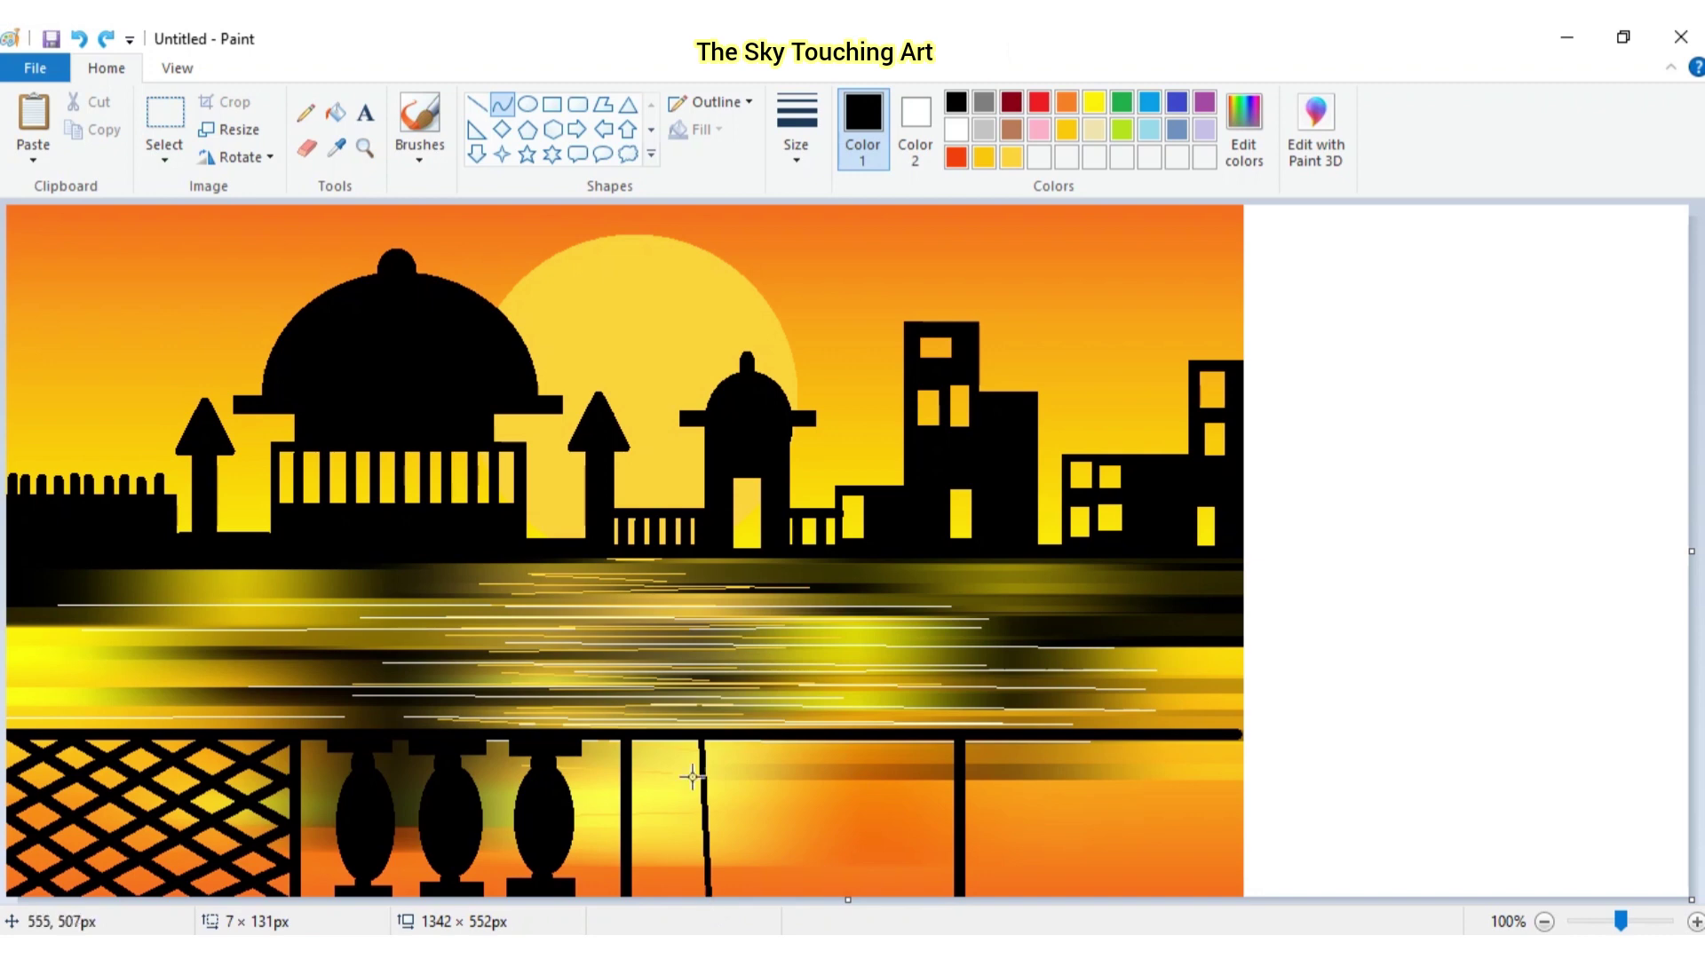
mouse_move(689, 738)
left_mouse_down()
mouse_move(762, 738)
mouse_move(737, 803)
mouse_move(675, 830)
mouse_move(609, 829)
left_mouse_up()
left_click_drag(713, 840, 1392, 545)
left_click(1412, 727)
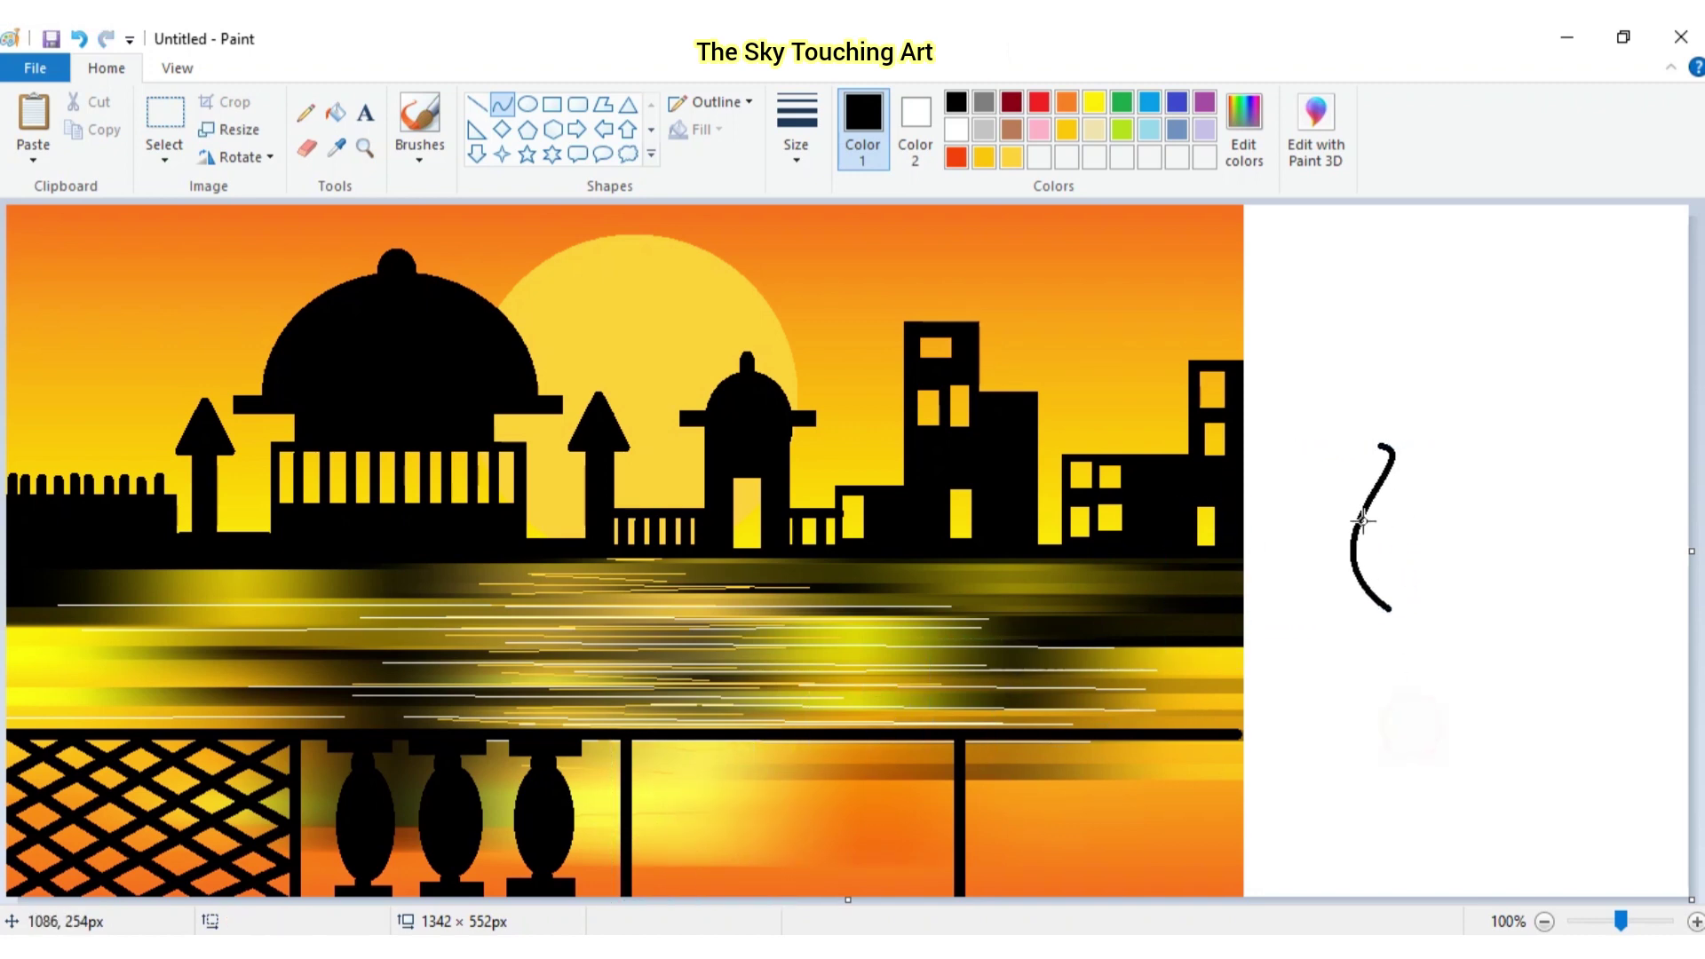
left_click_drag(1376, 446, 1383, 606)
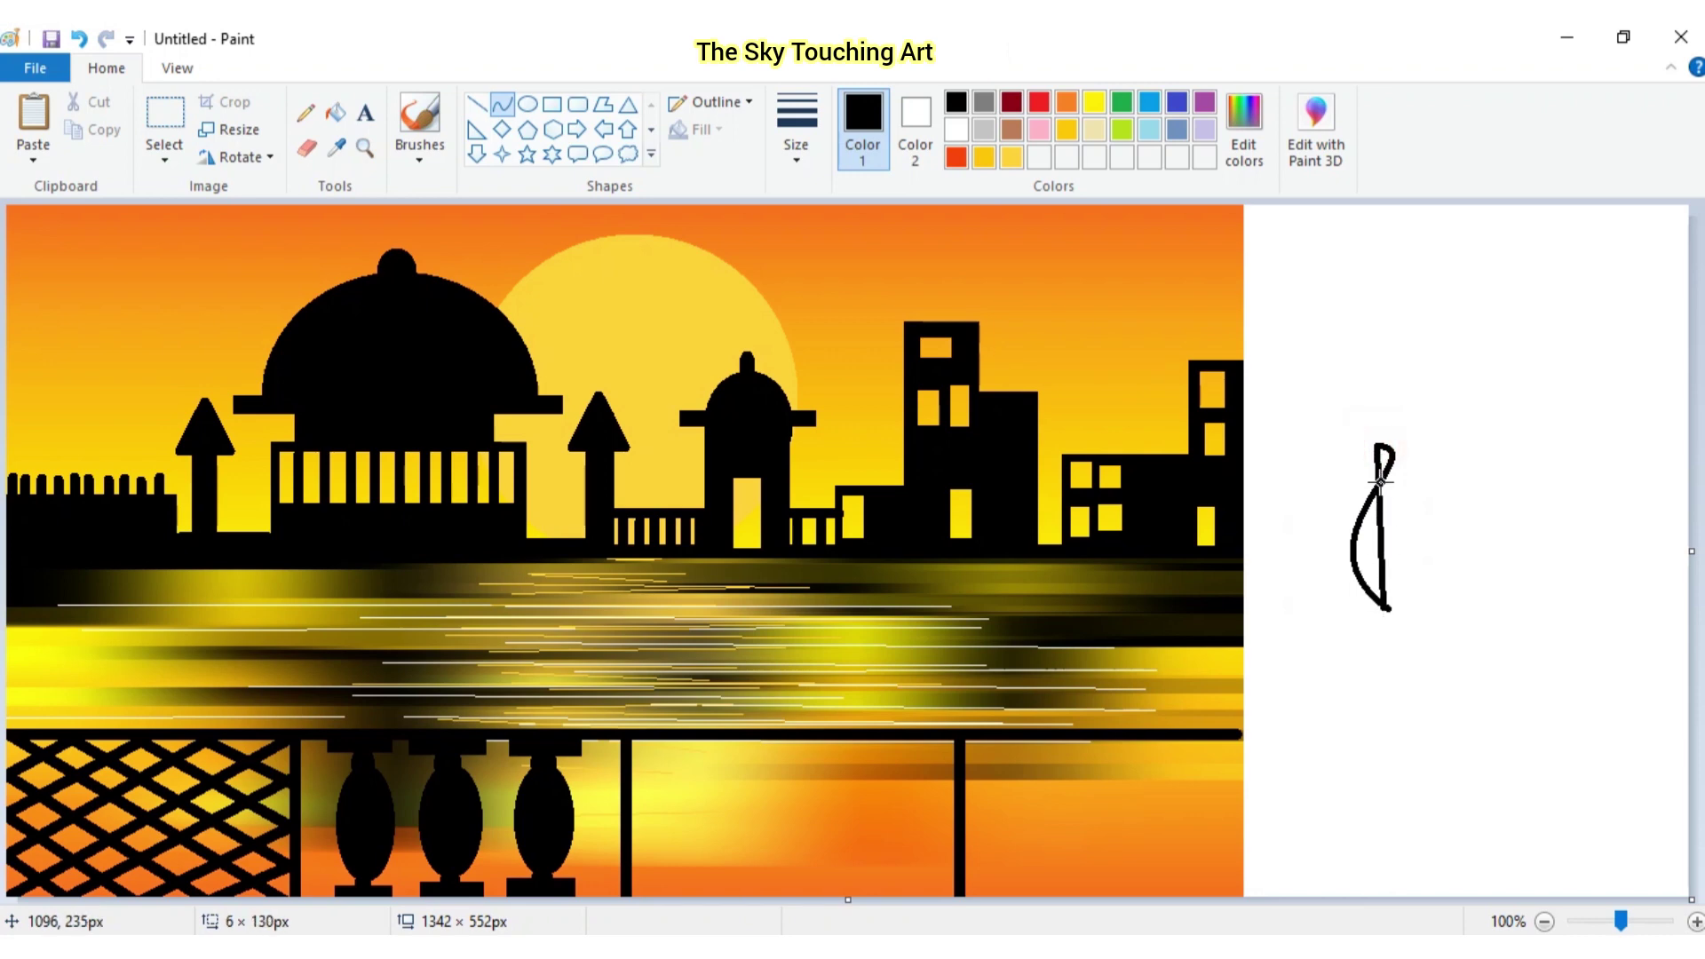
mouse_move(1380, 481)
left_mouse_down()
mouse_move(1351, 449)
mouse_move(1359, 480)
mouse_move(1515, 518)
mouse_move(1494, 555)
left_mouse_up()
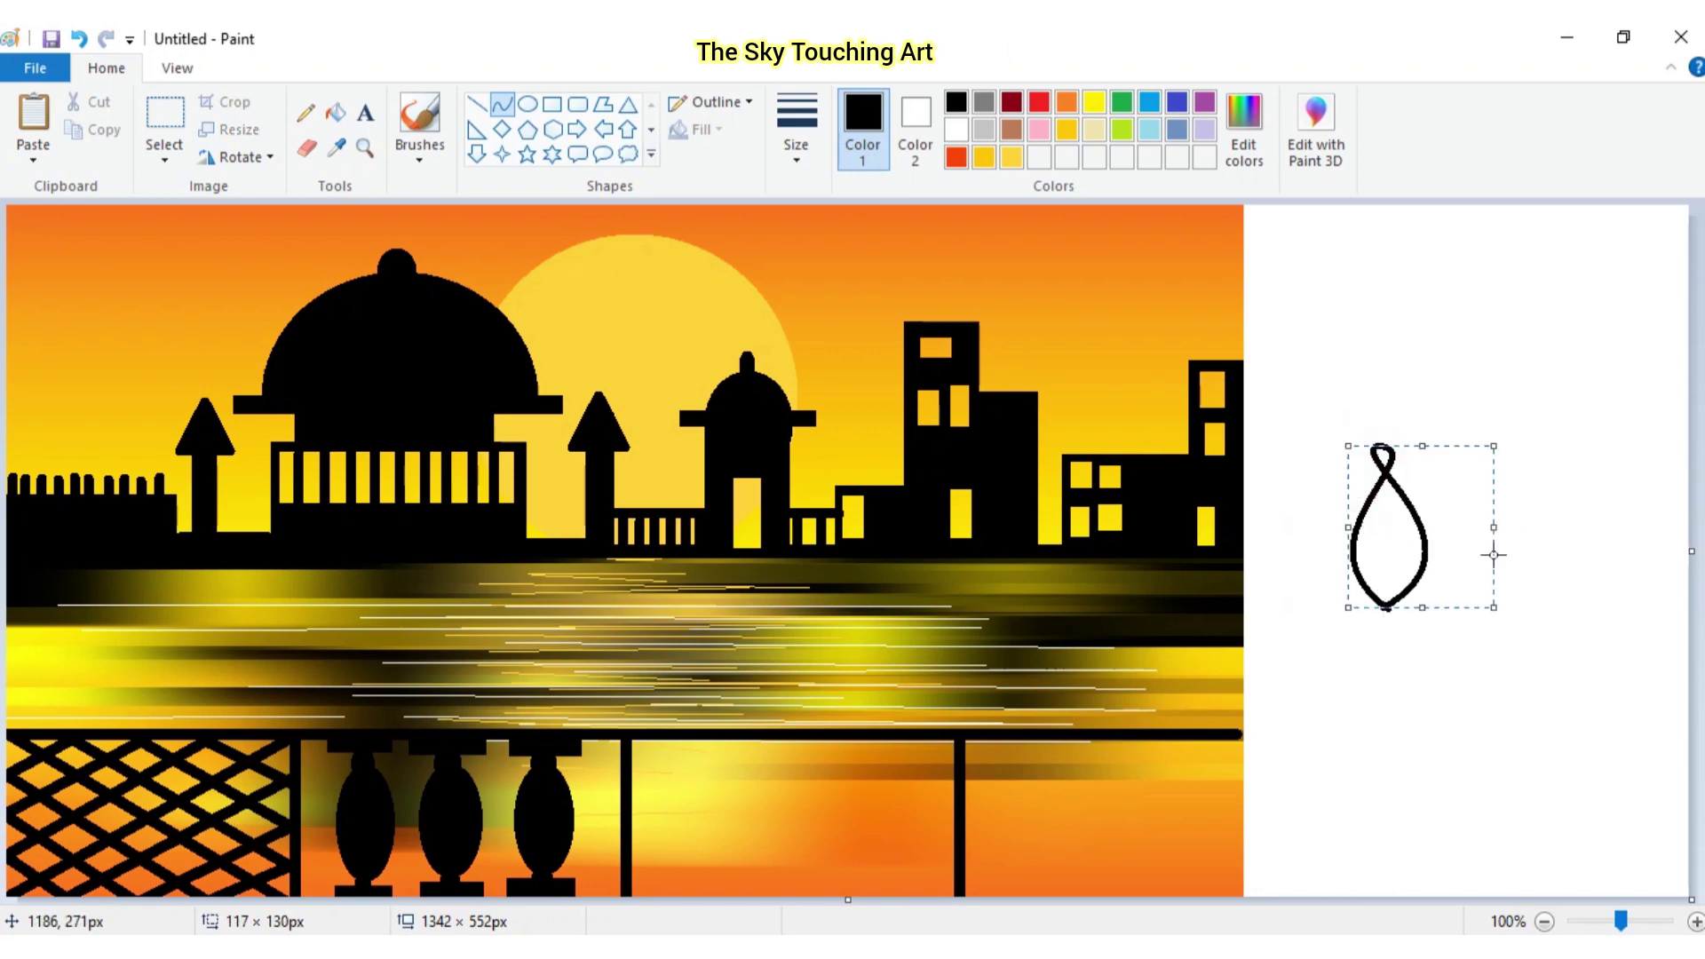
left_click(1450, 772)
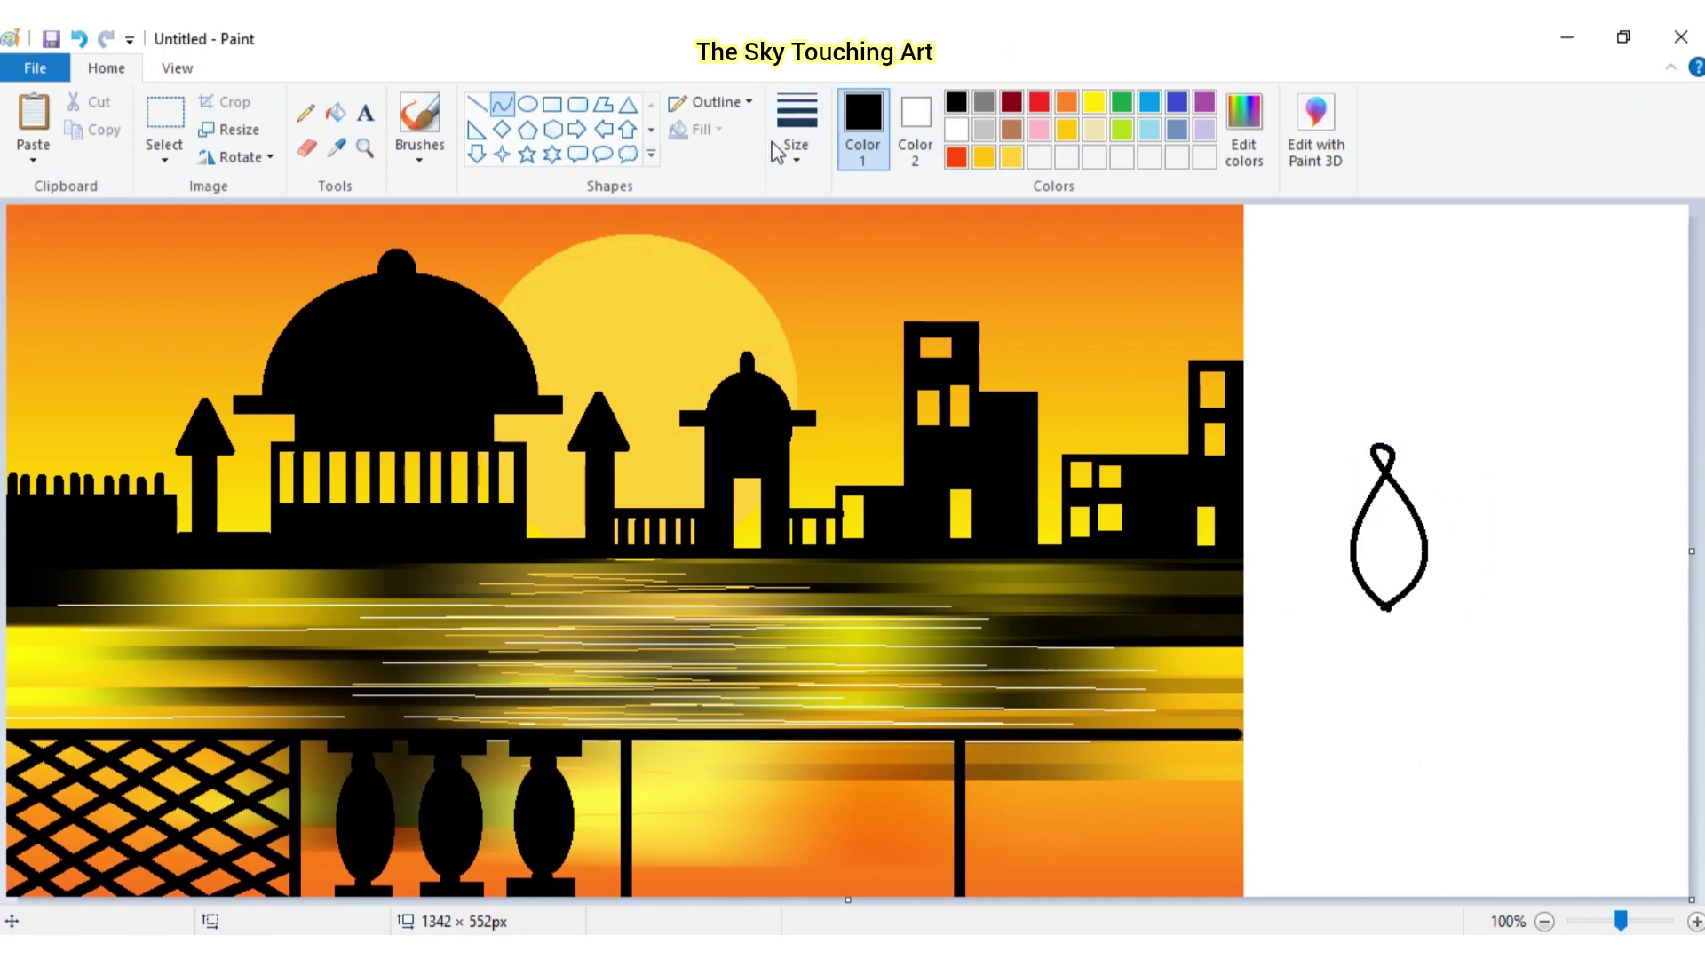
Draw two thinner crossing black curves inside the teardrop outline, the first about 25 × 85 px
left_click(797, 133)
left_click(841, 251)
left_click_drag(1405, 495, 1375, 602)
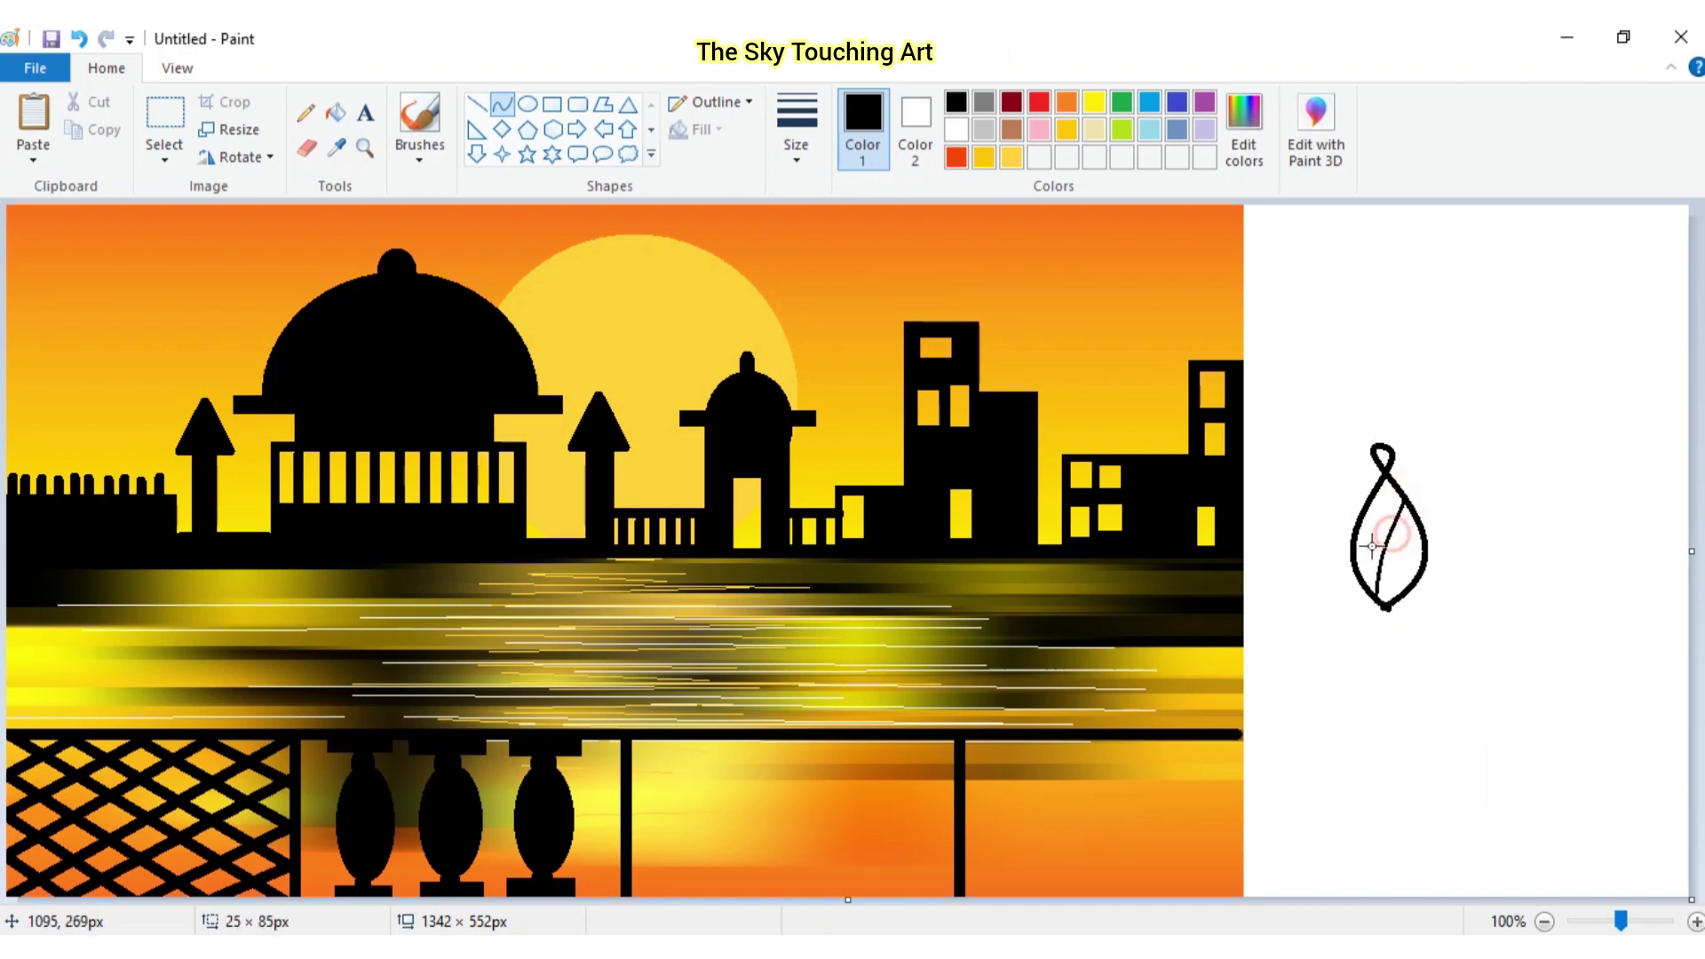
left_click_drag(1372, 544, 1420, 558)
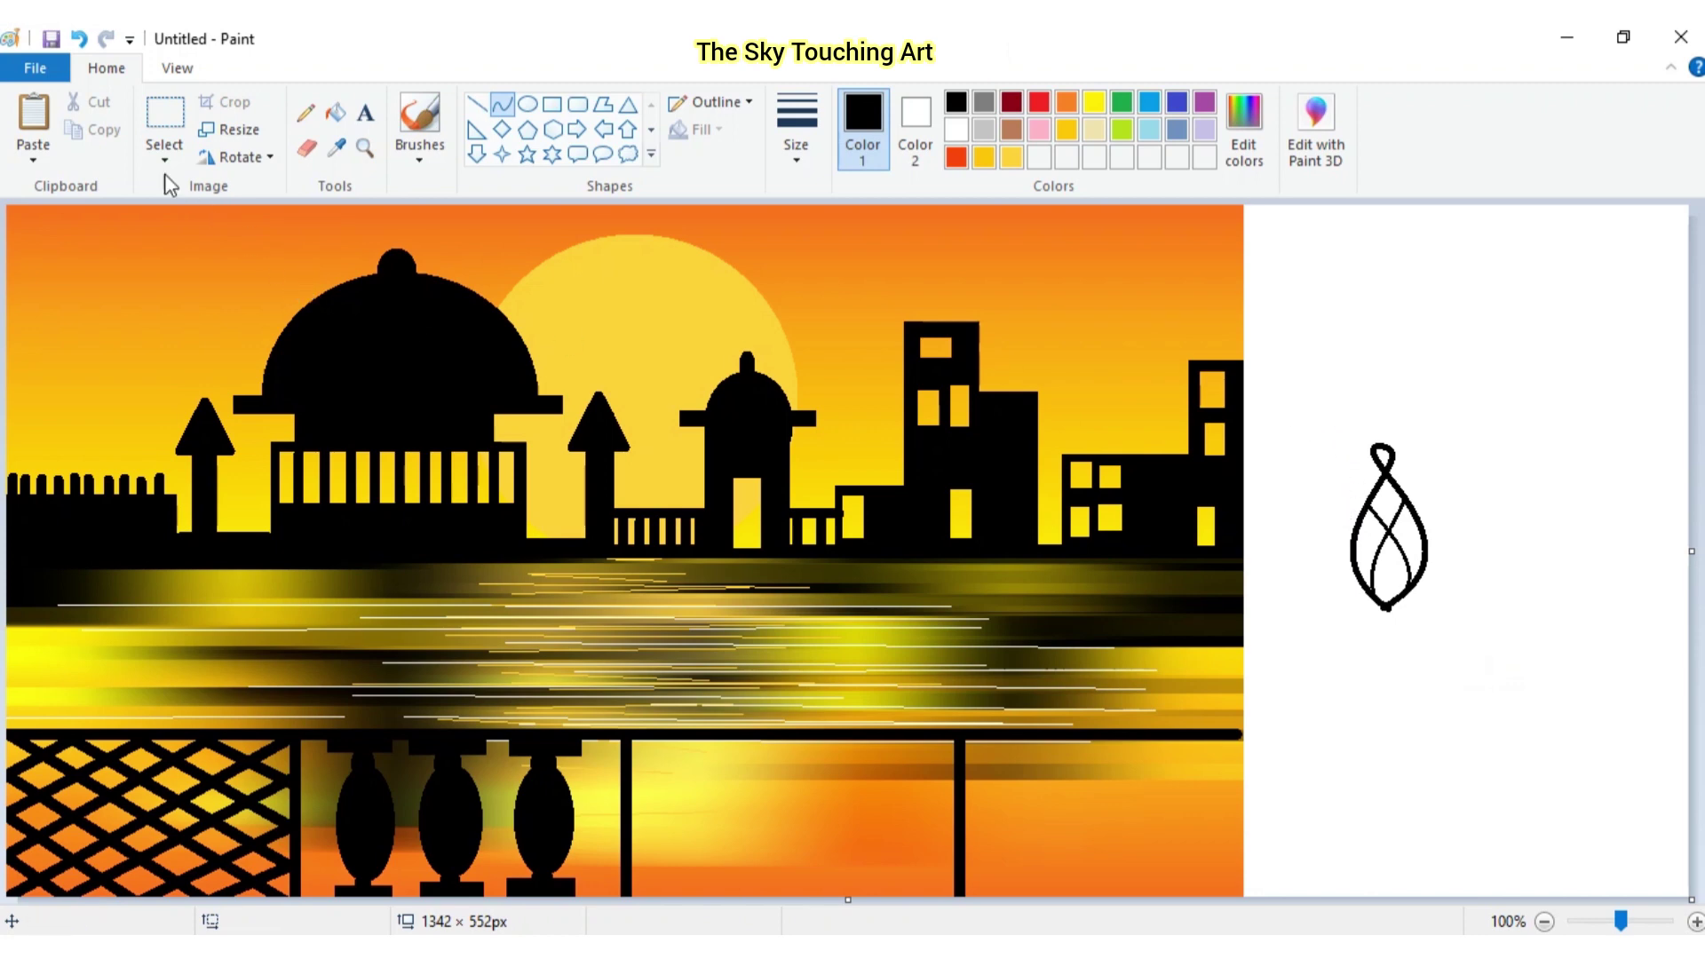
Move the teardrop ornament into the third railing section and paste two copies beside it to fill the section
left_click(155, 123)
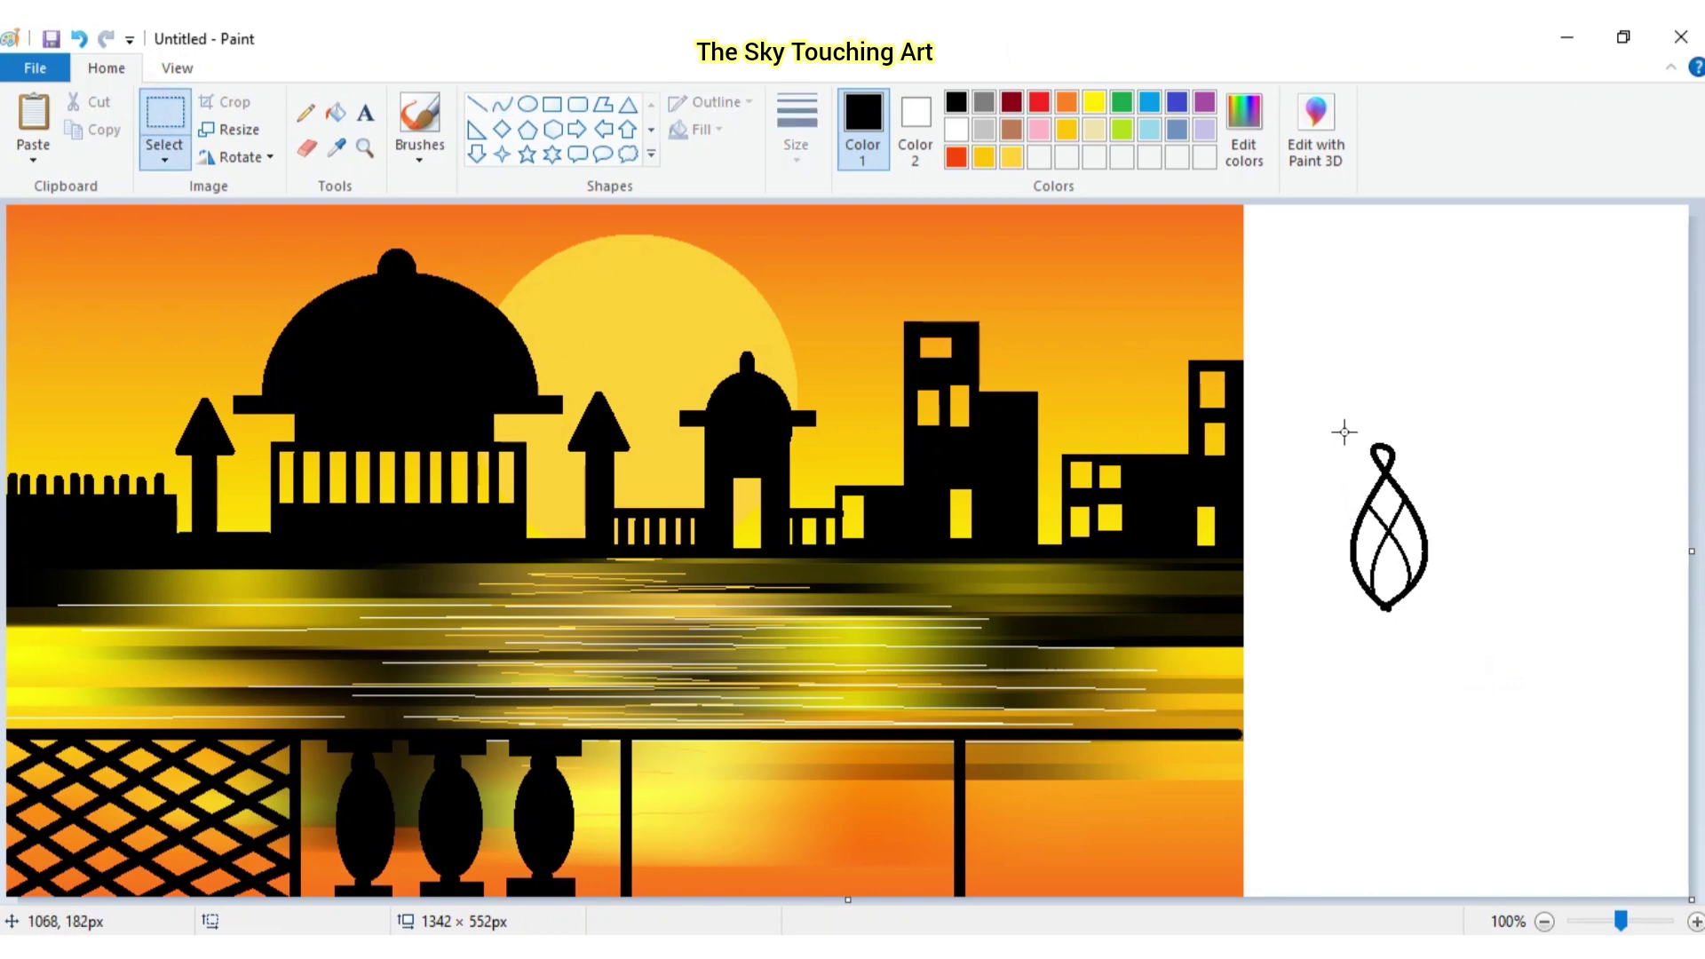
mouse_move(1344, 432)
left_mouse_down()
mouse_move(1372, 453)
mouse_move(1442, 639)
mouse_move(1425, 617)
mouse_move(1157, 783)
mouse_move(652, 919)
mouse_move(594, 889)
mouse_move(609, 898)
left_mouse_up()
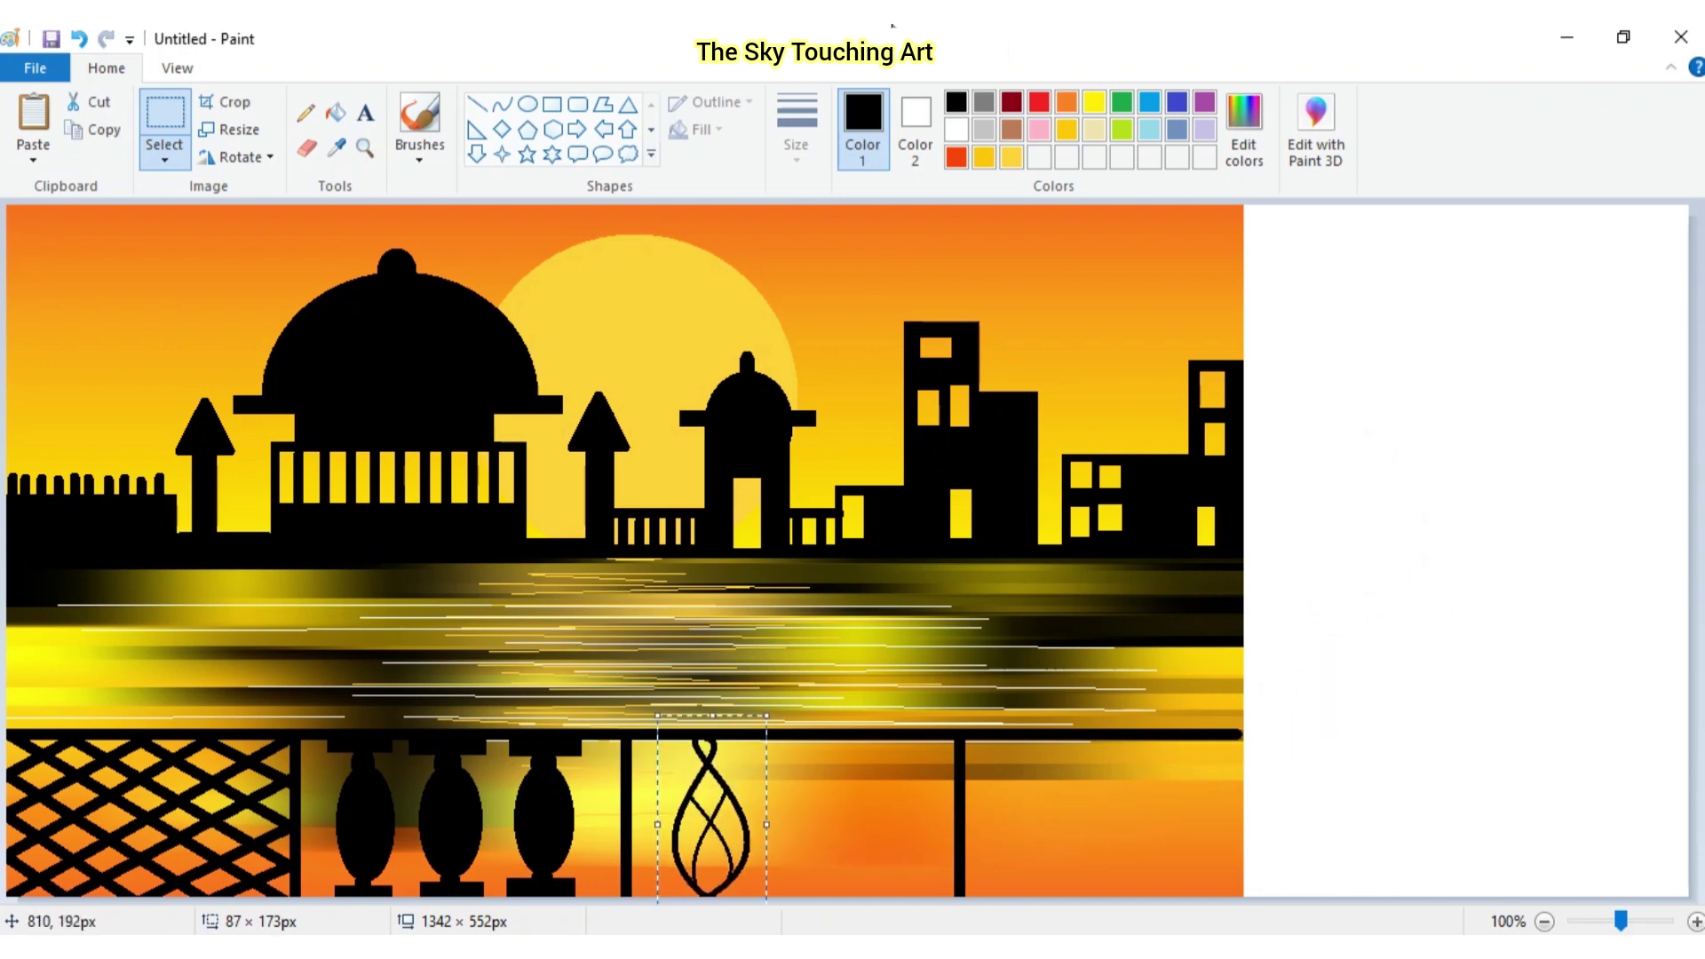
left_click(31, 110)
mouse_move(57, 321)
left_mouse_down()
mouse_move(118, 391)
mouse_move(799, 840)
mouse_move(795, 820)
left_mouse_up()
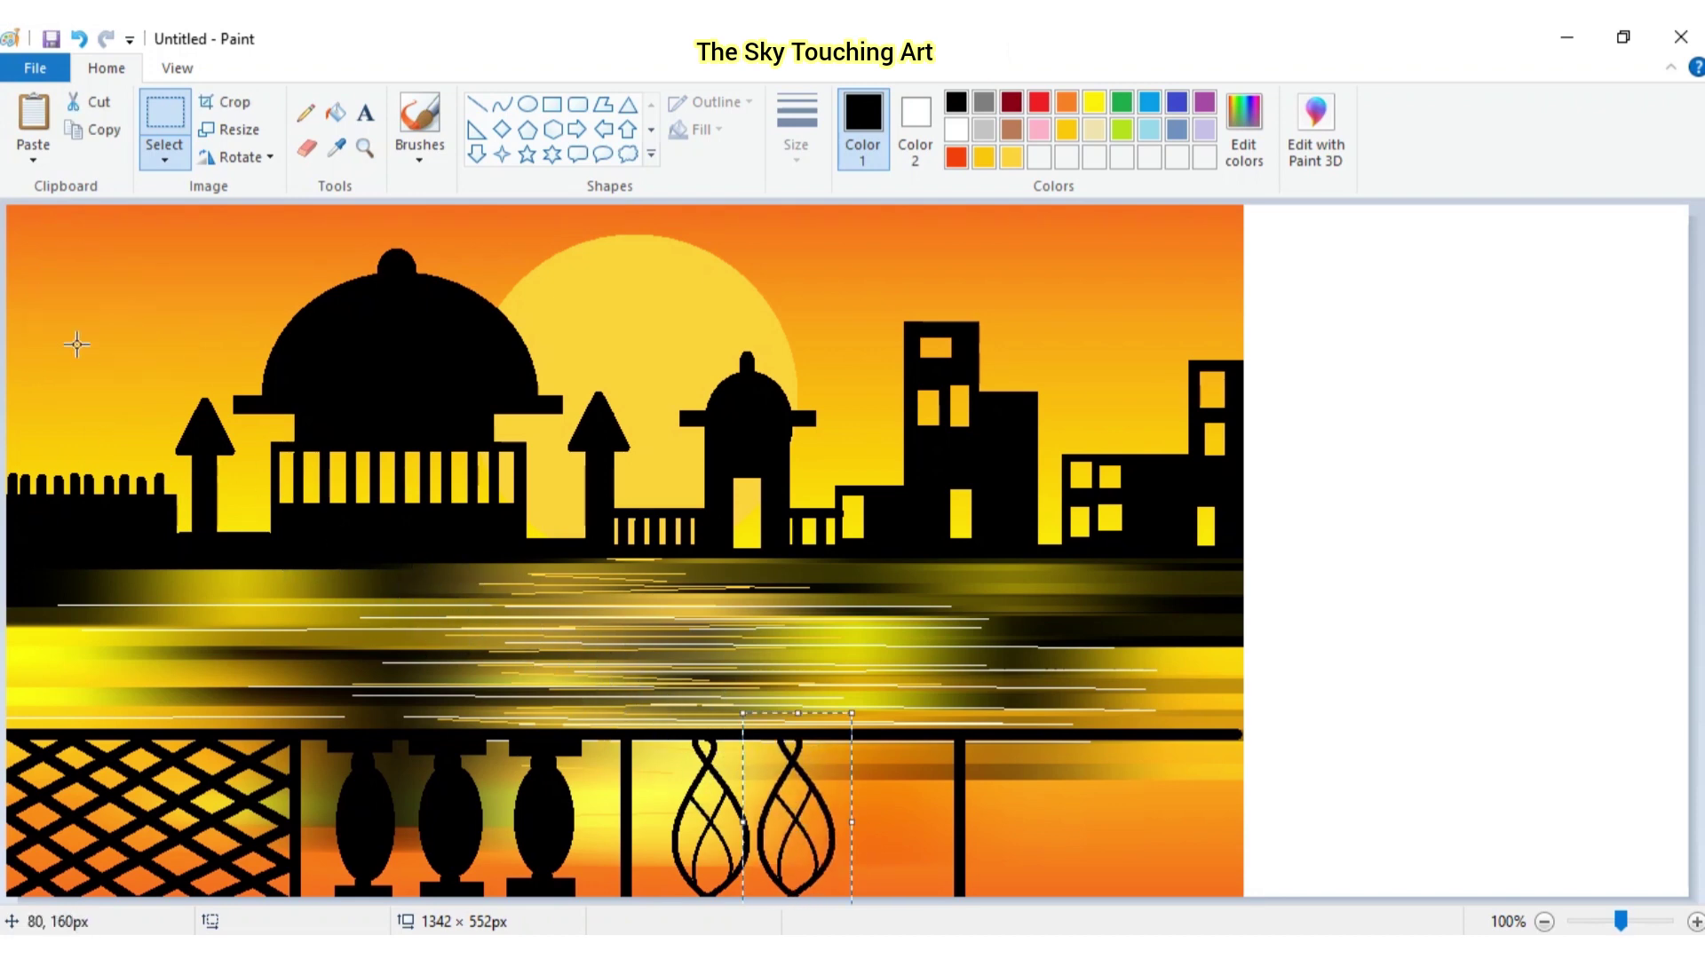
left_click(26, 118)
left_click_drag(33, 288, 874, 815)
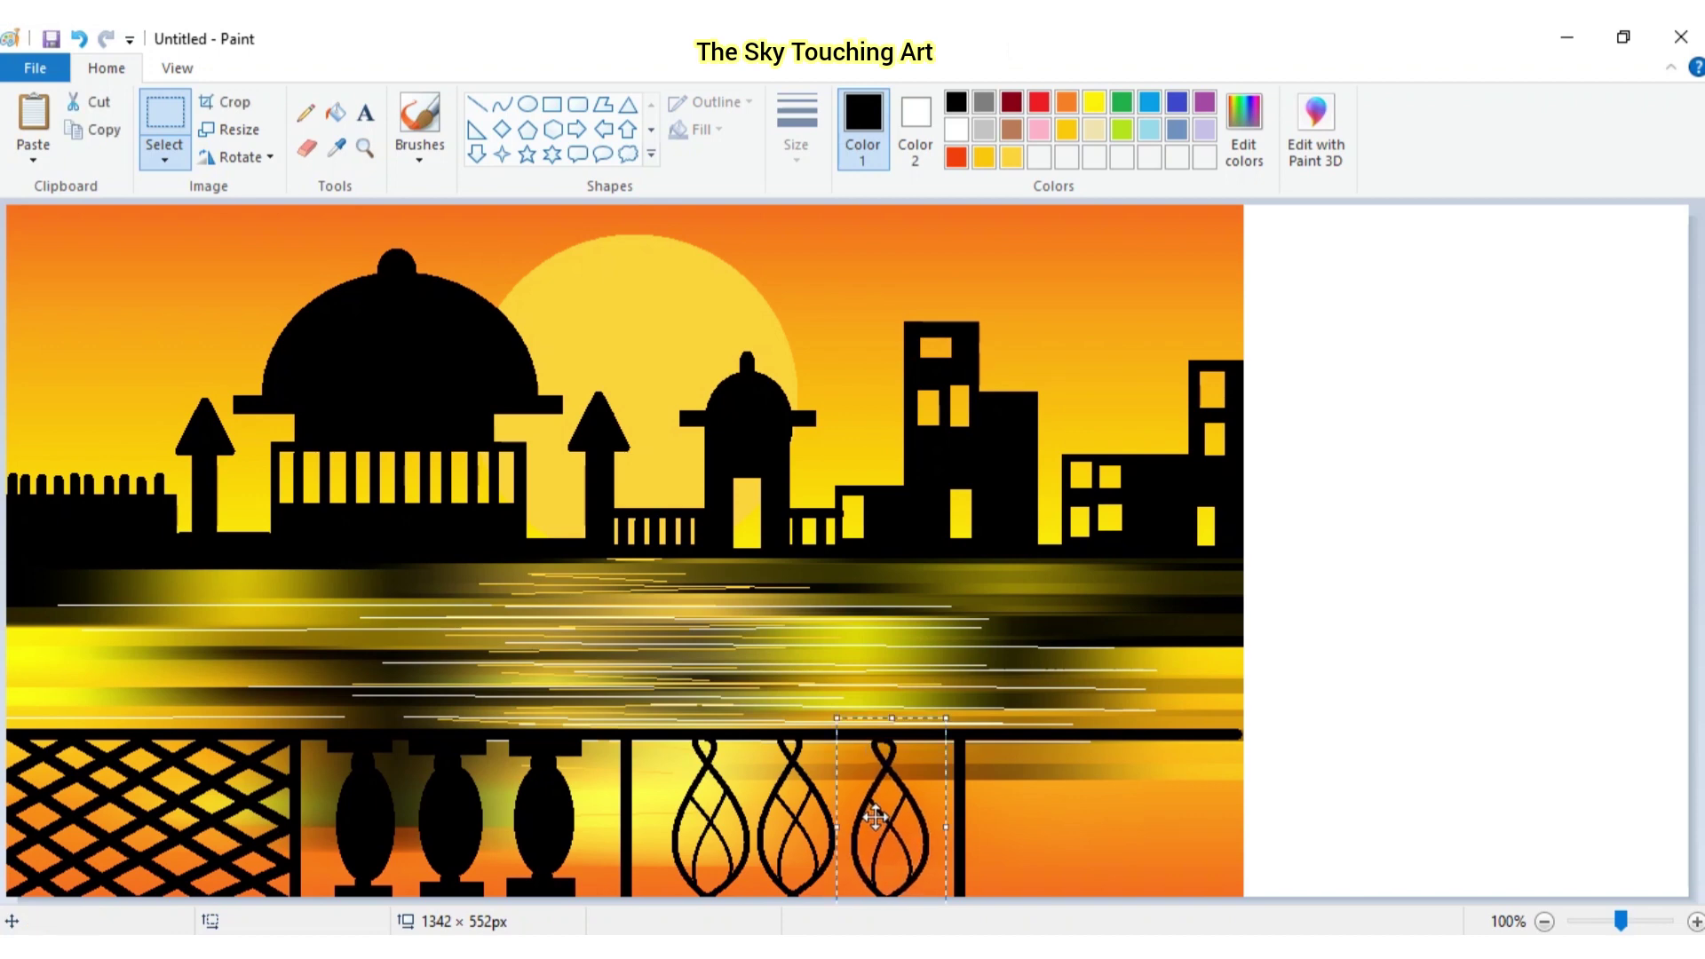
left_click(1469, 726)
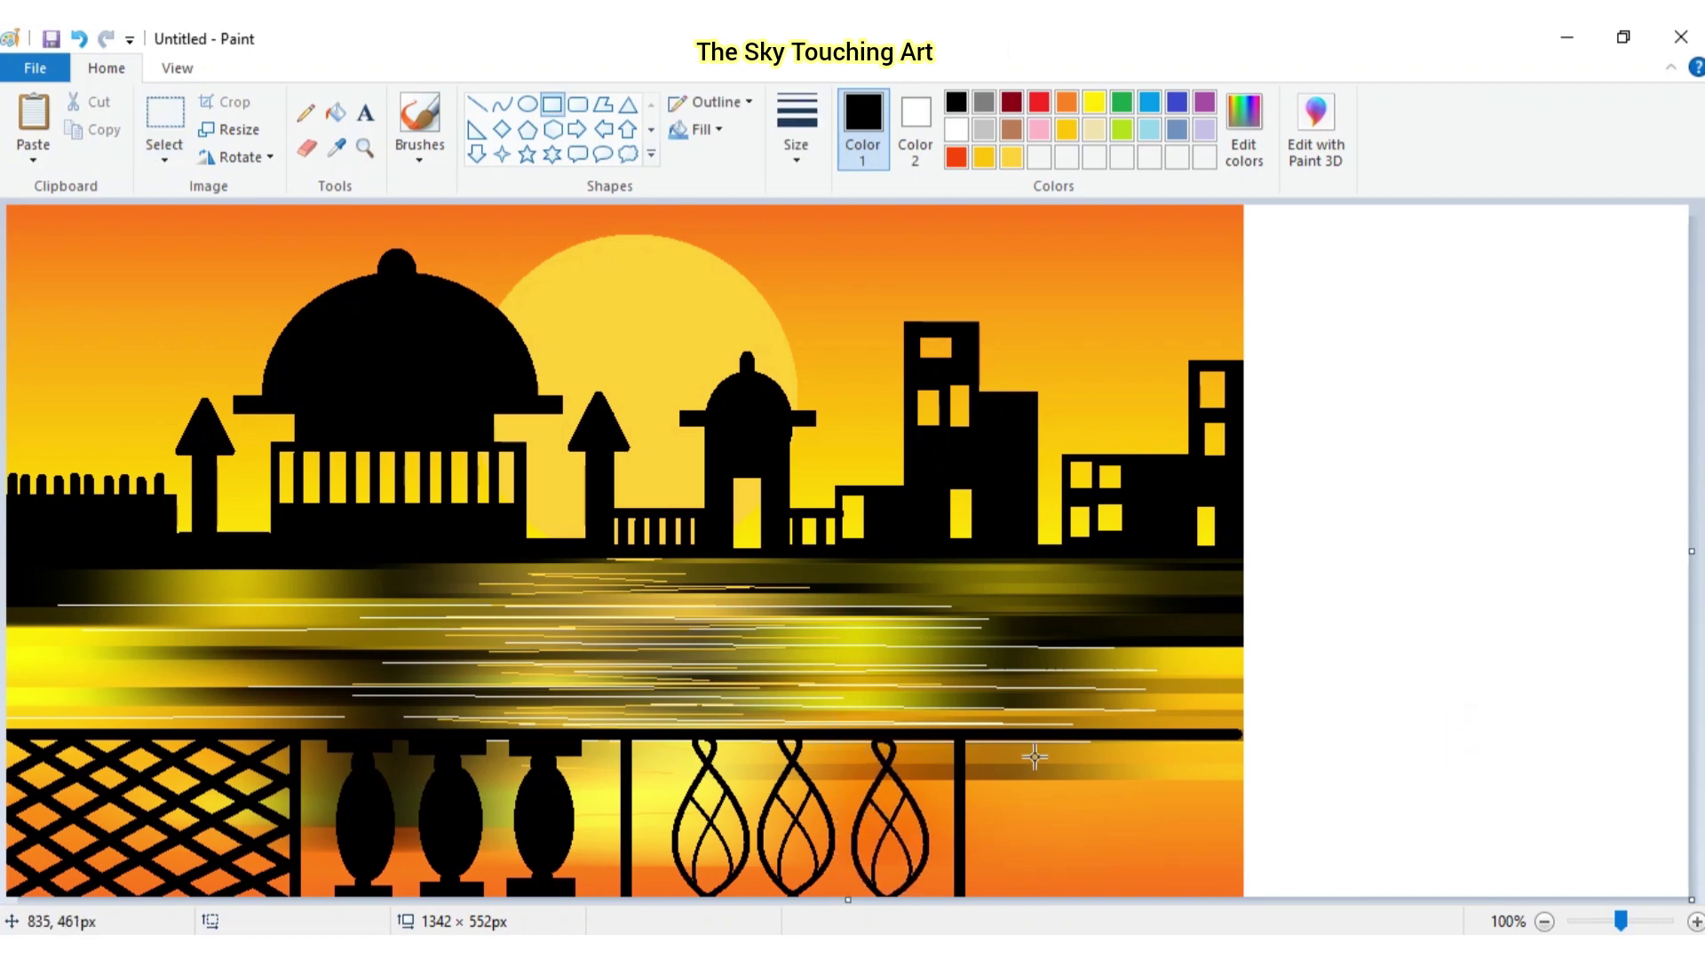
Draw seven solid black vertical bars, the first about 15 × 131 px, spaced across the last railing section
left_click(916, 124)
left_click(957, 101)
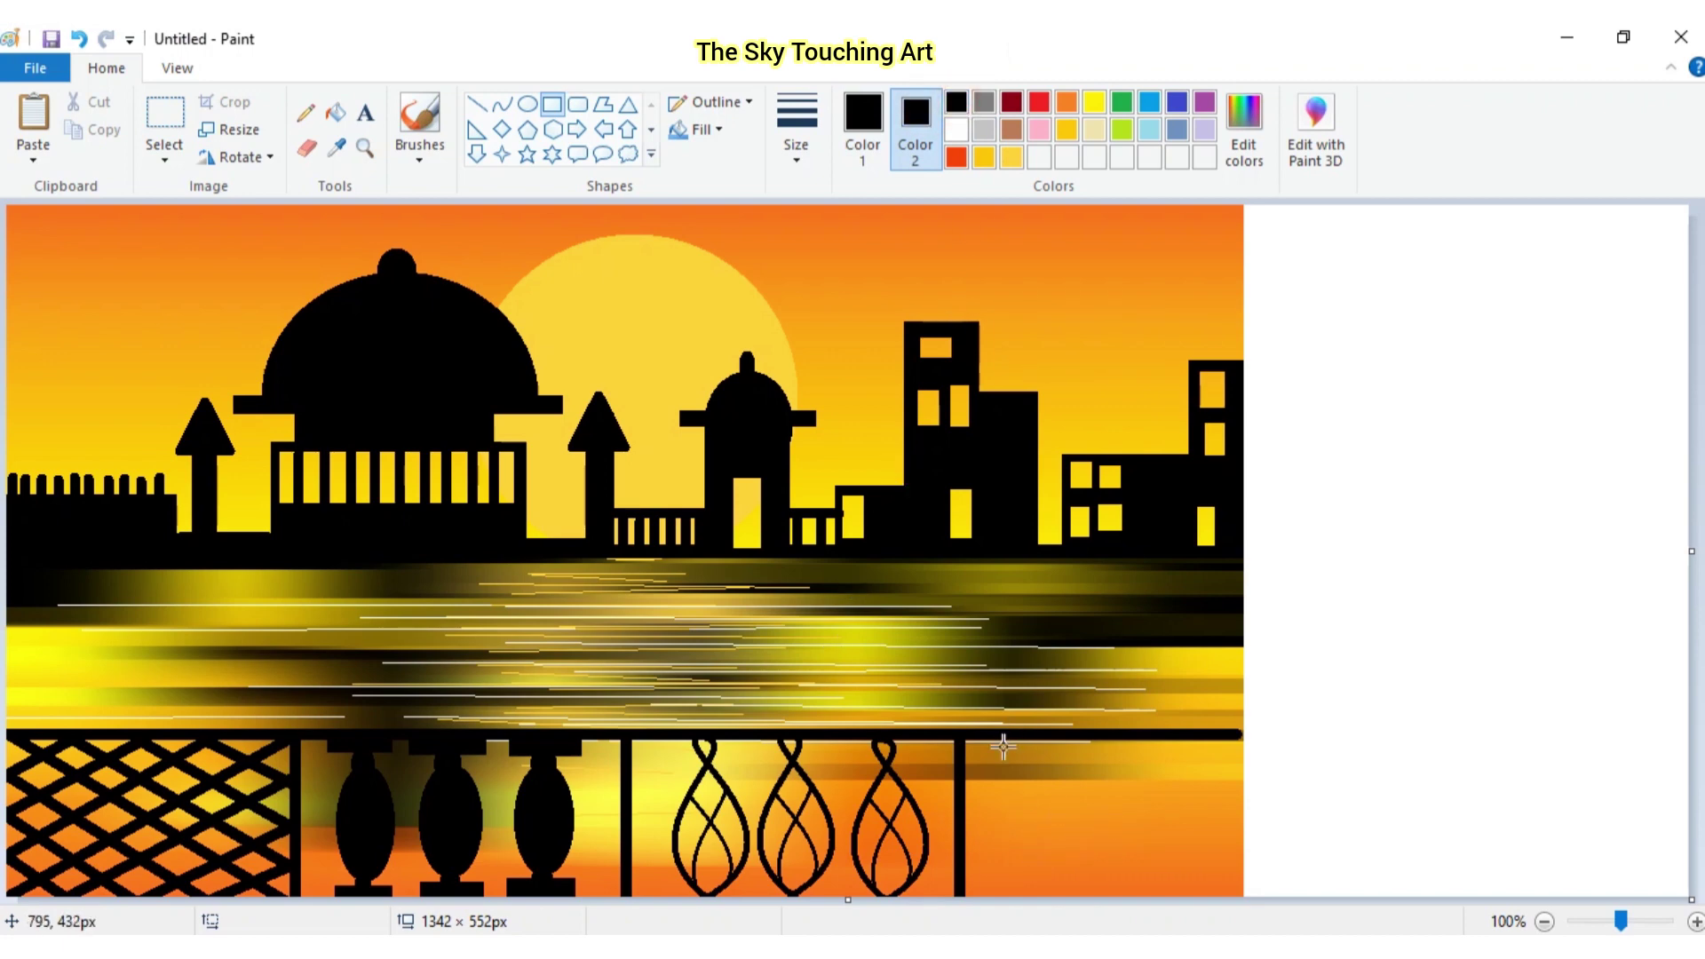
left_click_drag(1006, 737, 1031, 902)
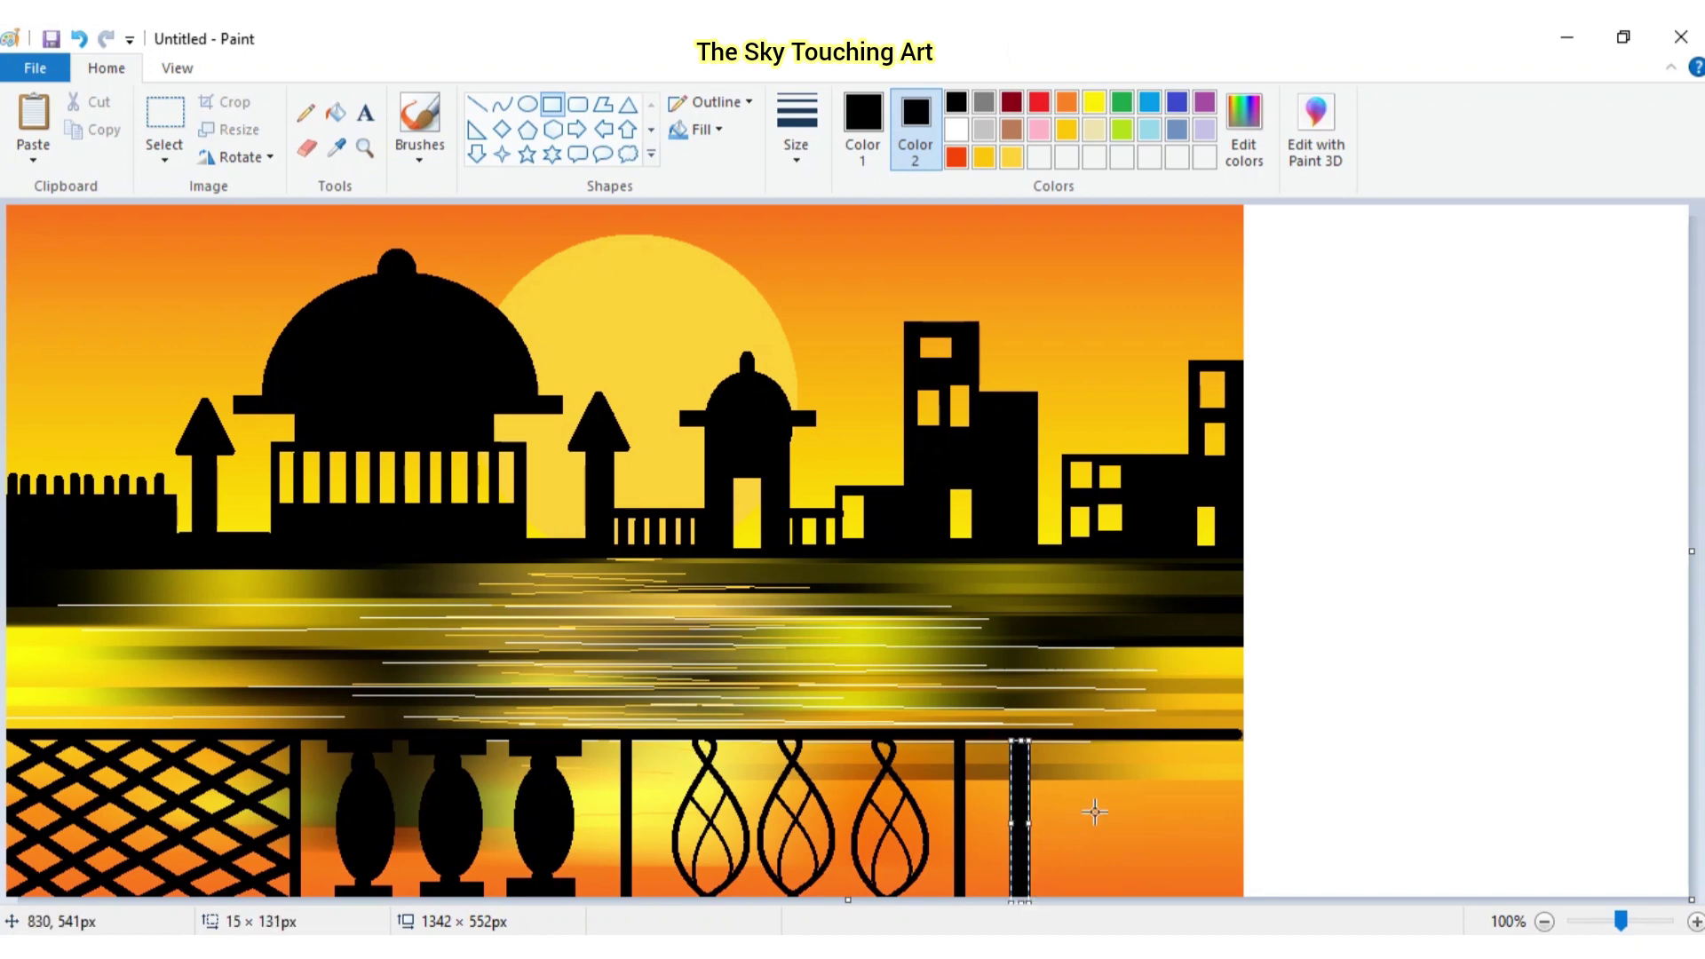
mouse_move(1056, 738)
left_mouse_down()
mouse_move(1076, 898)
mouse_move(1120, 898)
left_mouse_up()
mouse_move(1137, 736)
left_mouse_down()
mouse_move(1153, 913)
mouse_move(1191, 849)
mouse_move(1191, 898)
left_mouse_up()
left_click_drag(1205, 737, 1229, 898)
left_click_drag(974, 744, 986, 899)
left_click(1081, 660)
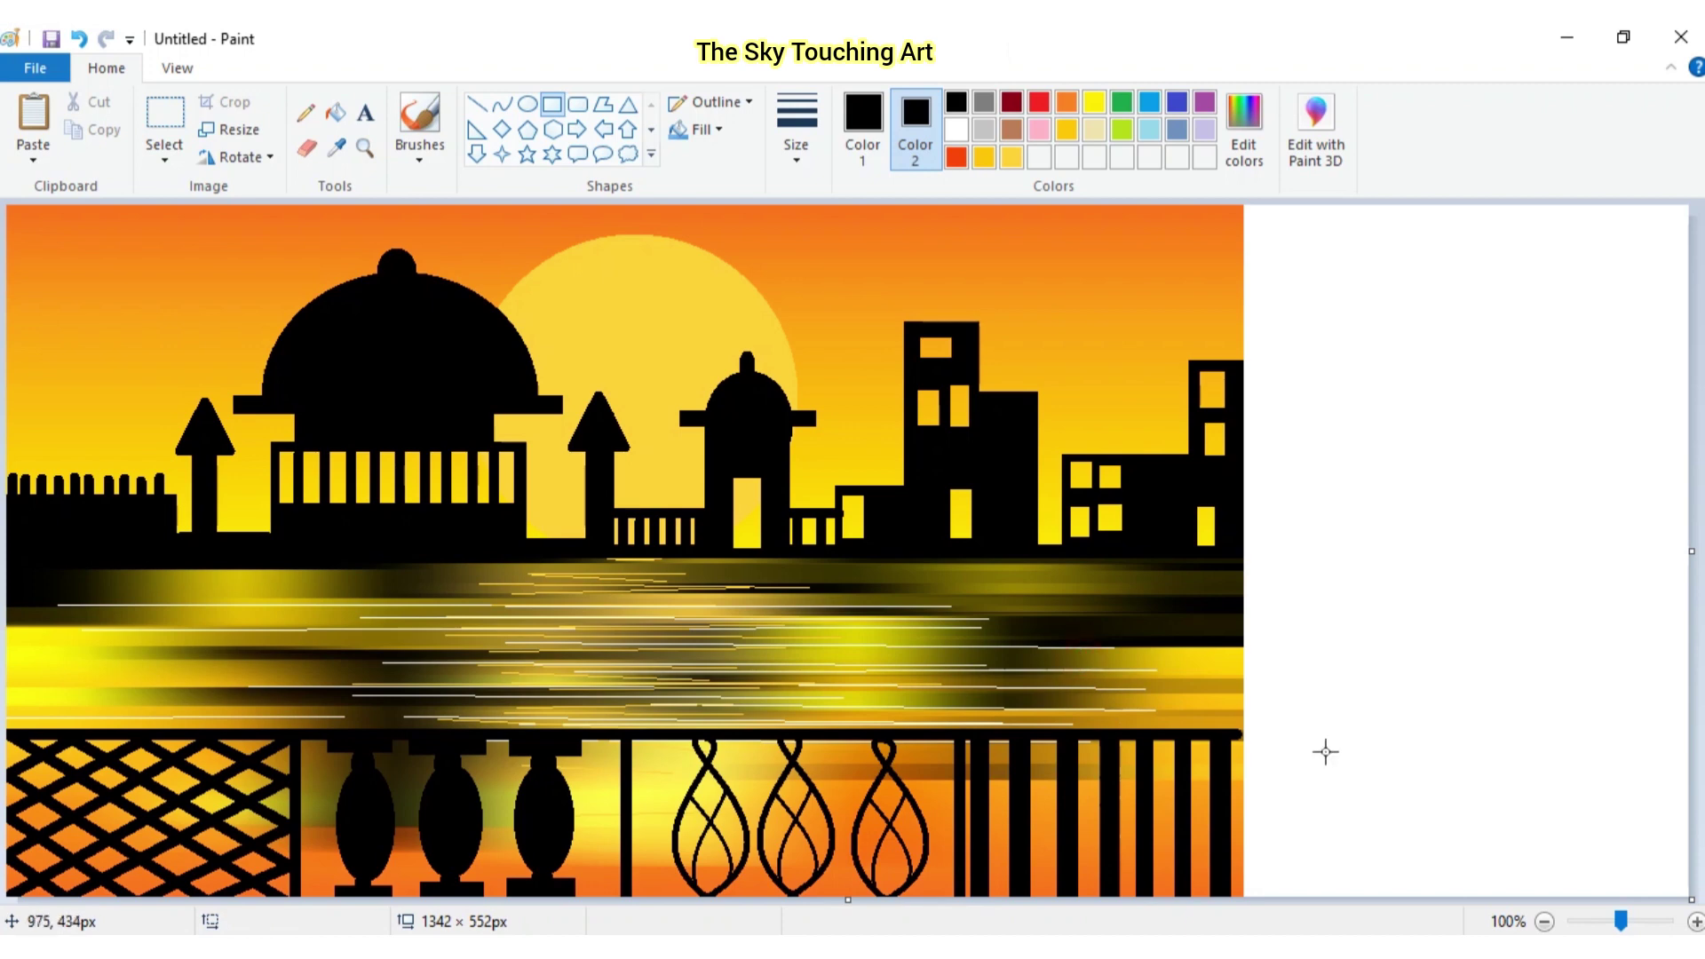
Narrow the canvas to 987 × 552 px and draw thin black horizontal rails across the upper and lower ends of the vertical bars
left_click_drag(1690, 548, 1245, 604)
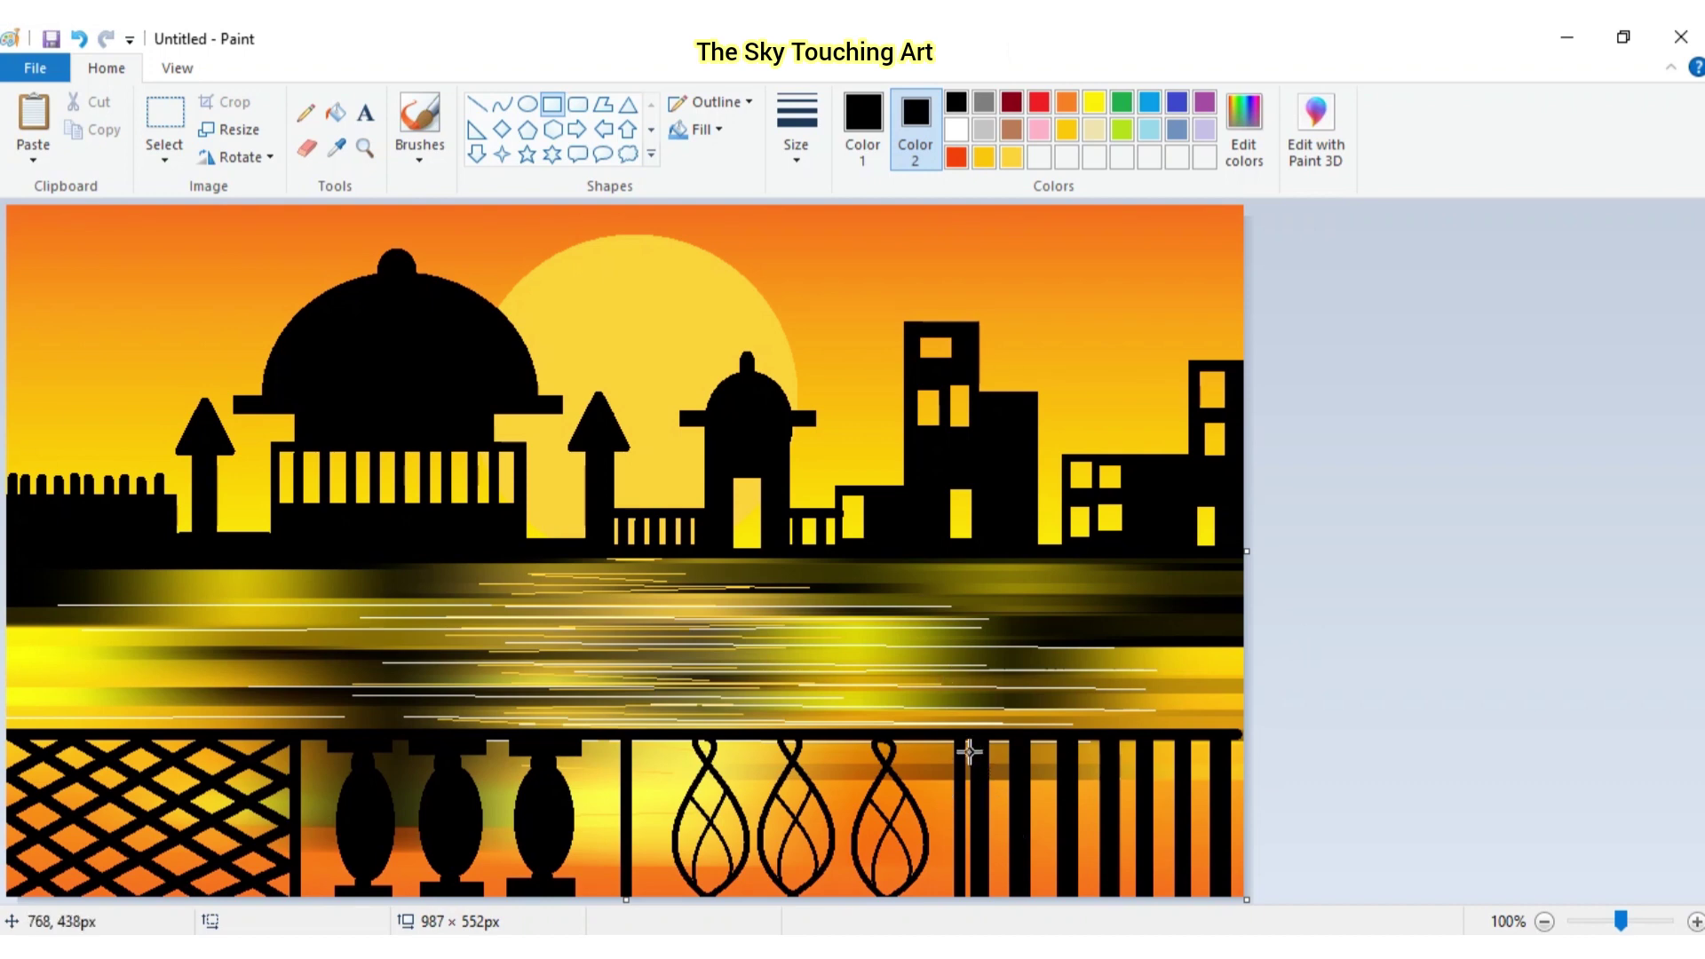
left_click_drag(963, 749, 1244, 748)
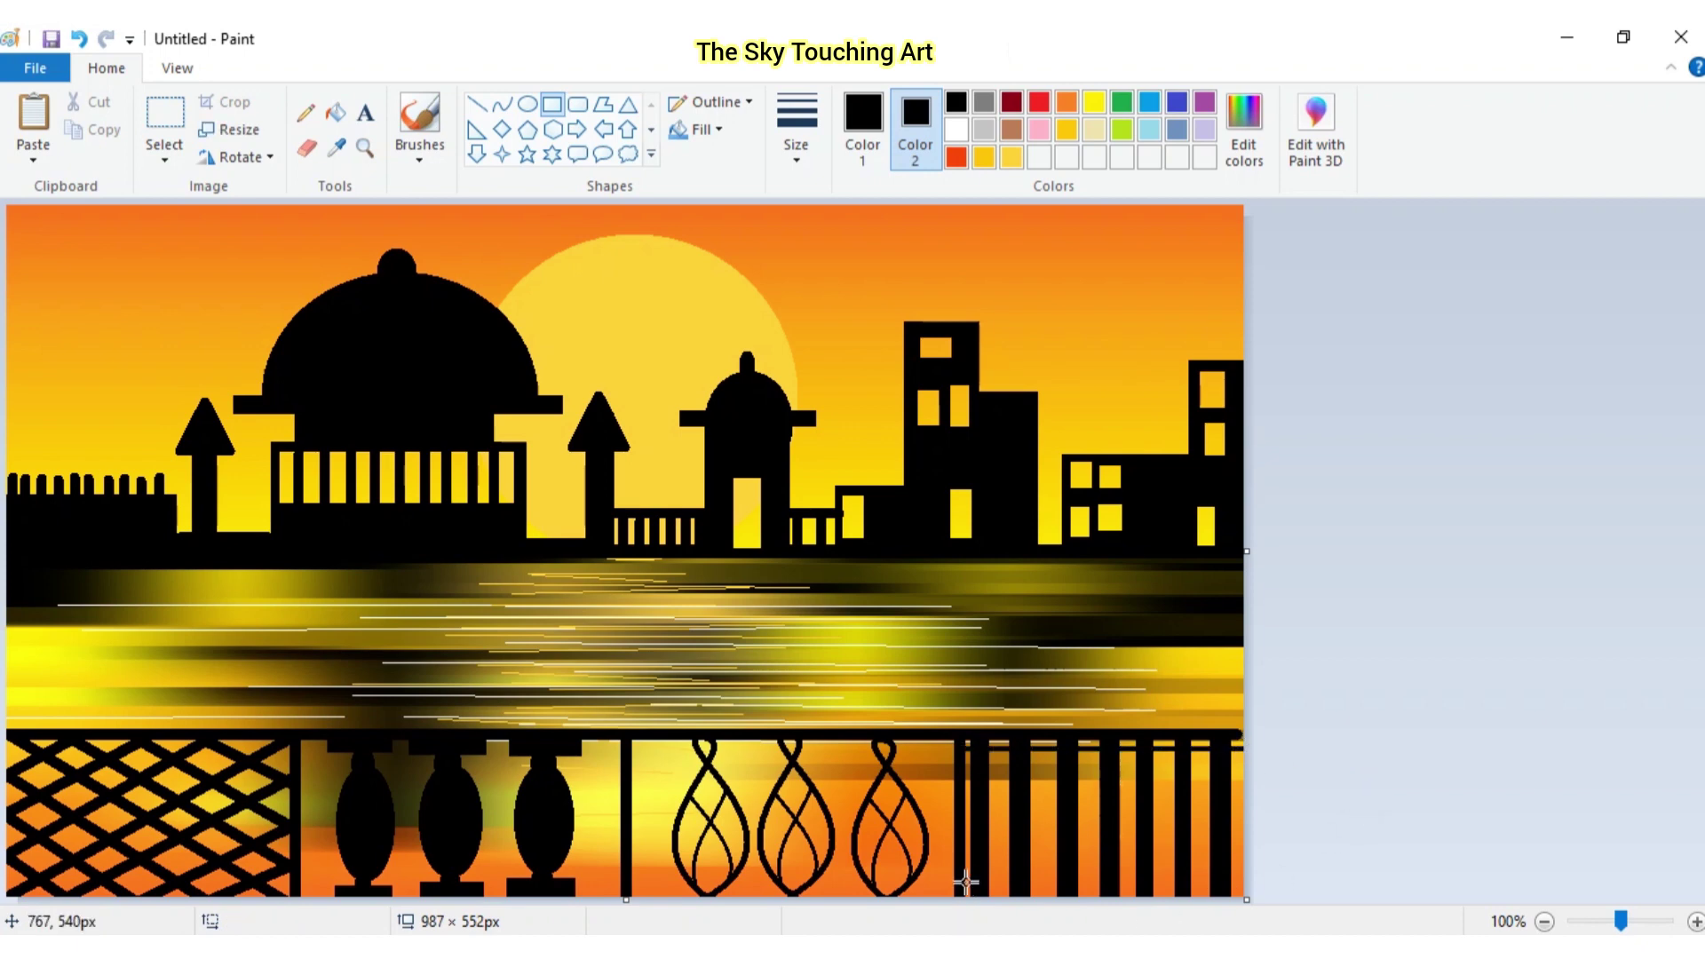
left_click_drag(962, 882, 1241, 882)
left_click(1299, 865)
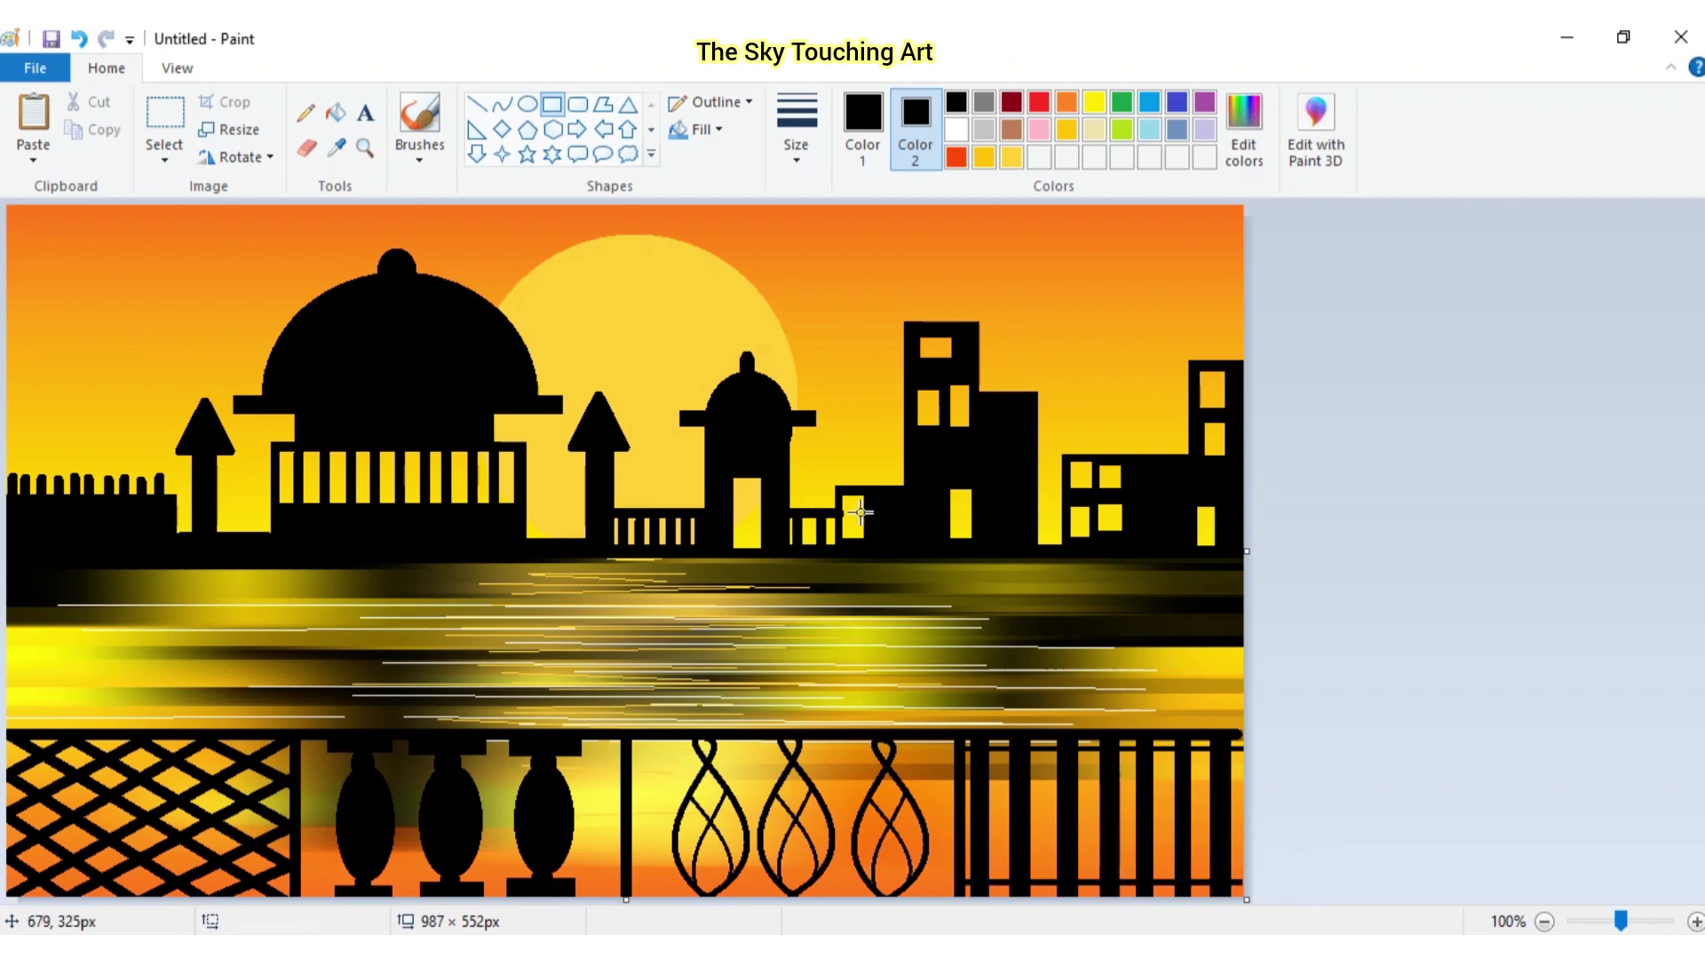
Draw three white vertical lines at the thickest width over the full picture height, dividing the scene in line with the railing sections
left_click(478, 109)
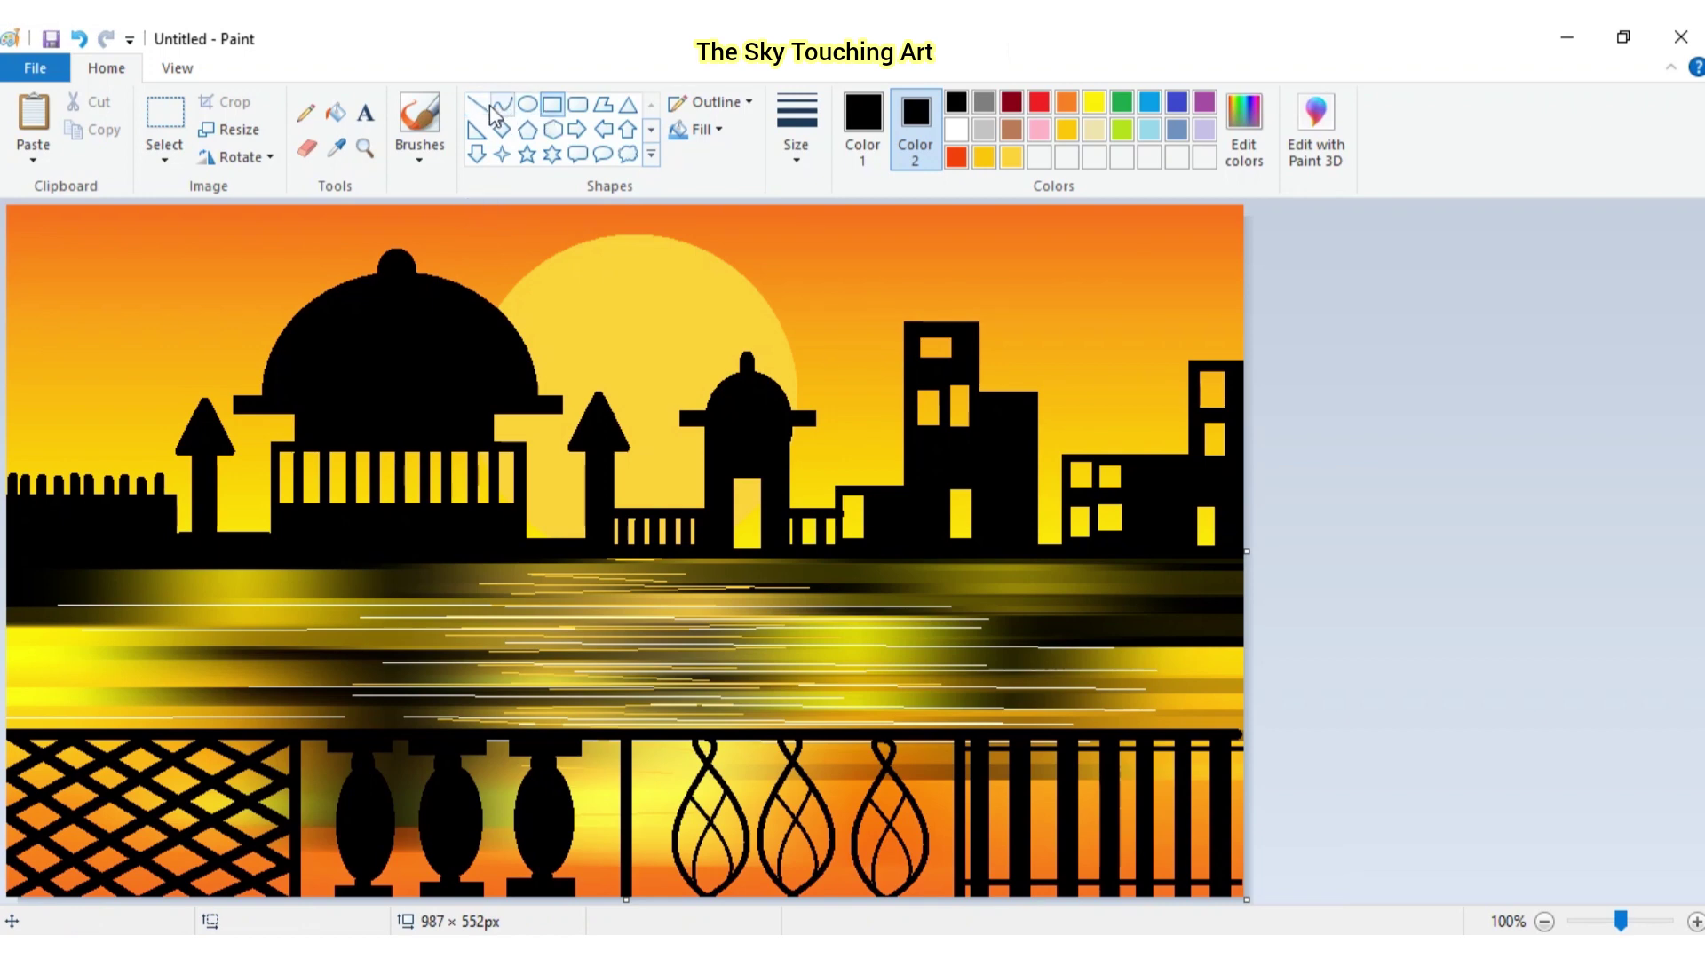
left_click(795, 142)
left_click(795, 335)
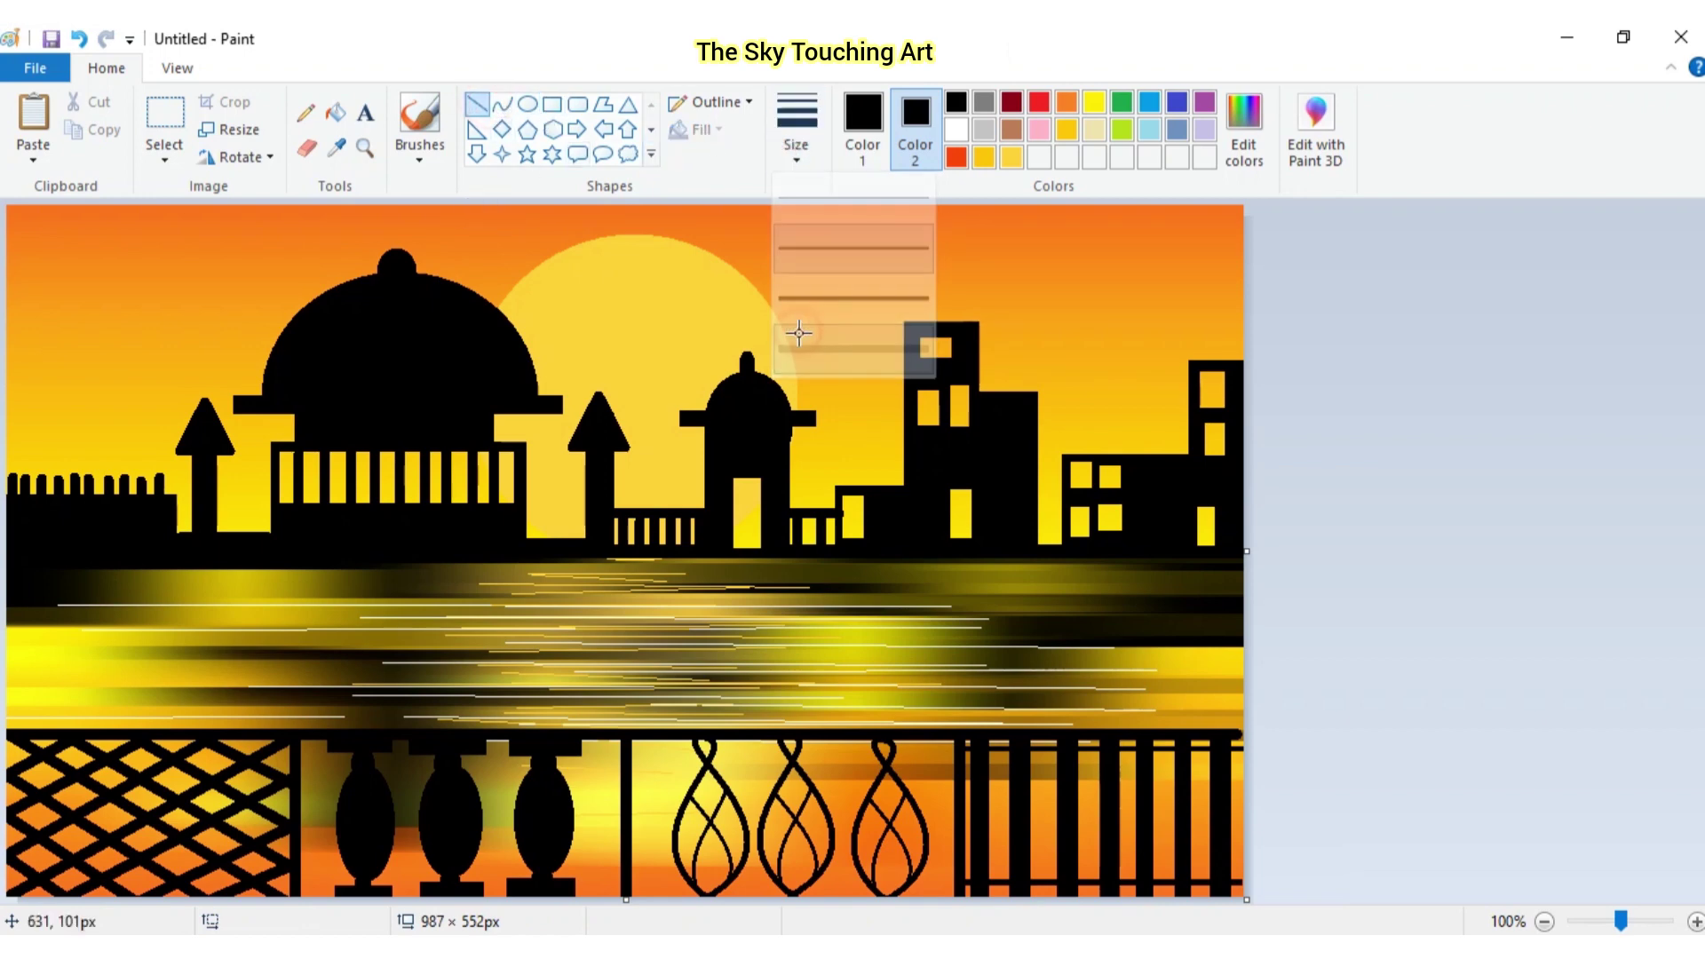
left_click(956, 130)
left_click(854, 142)
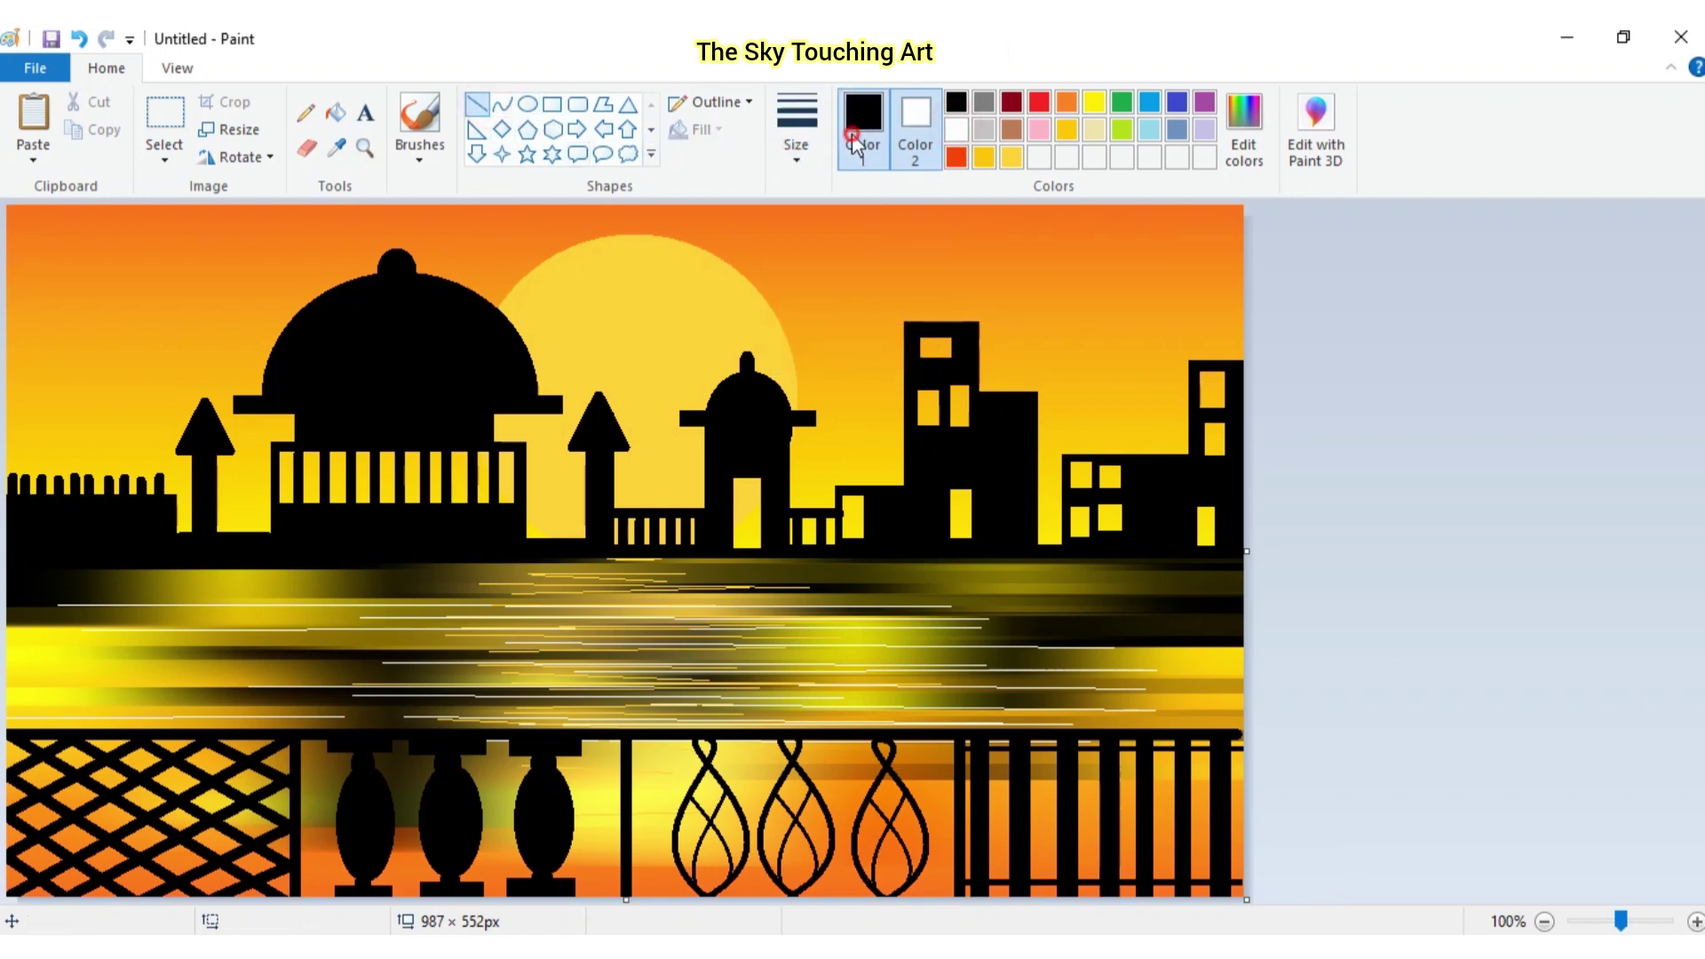
left_click(956, 129)
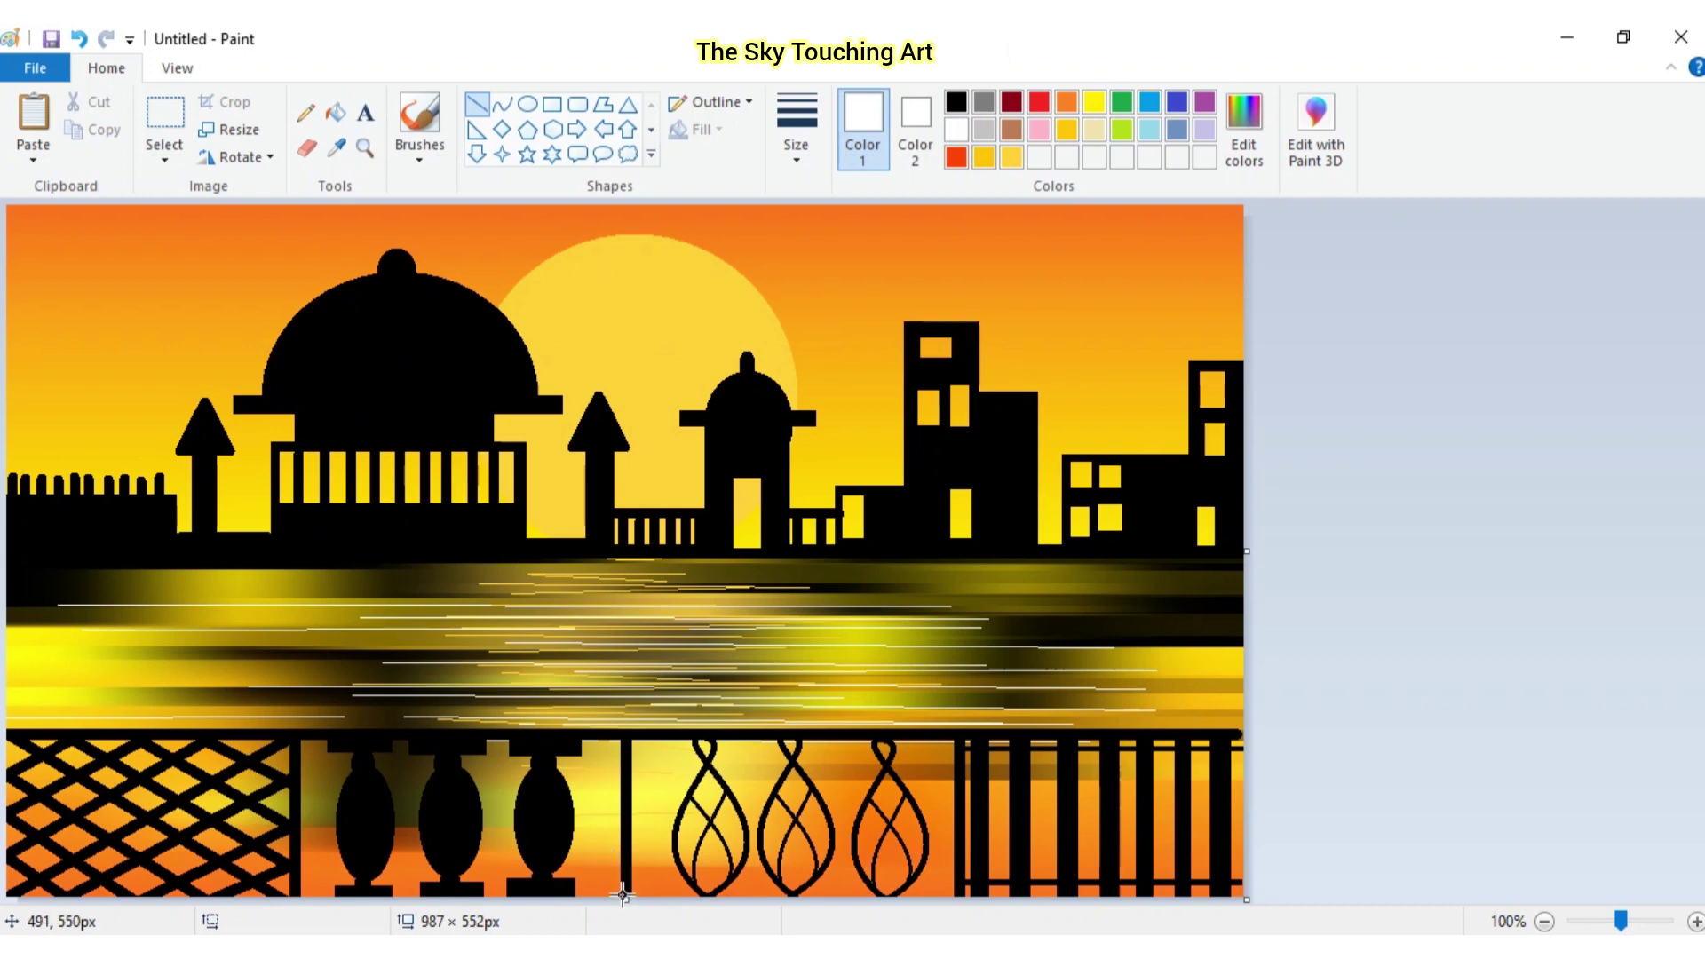
left_click_drag(626, 897, 639, 193)
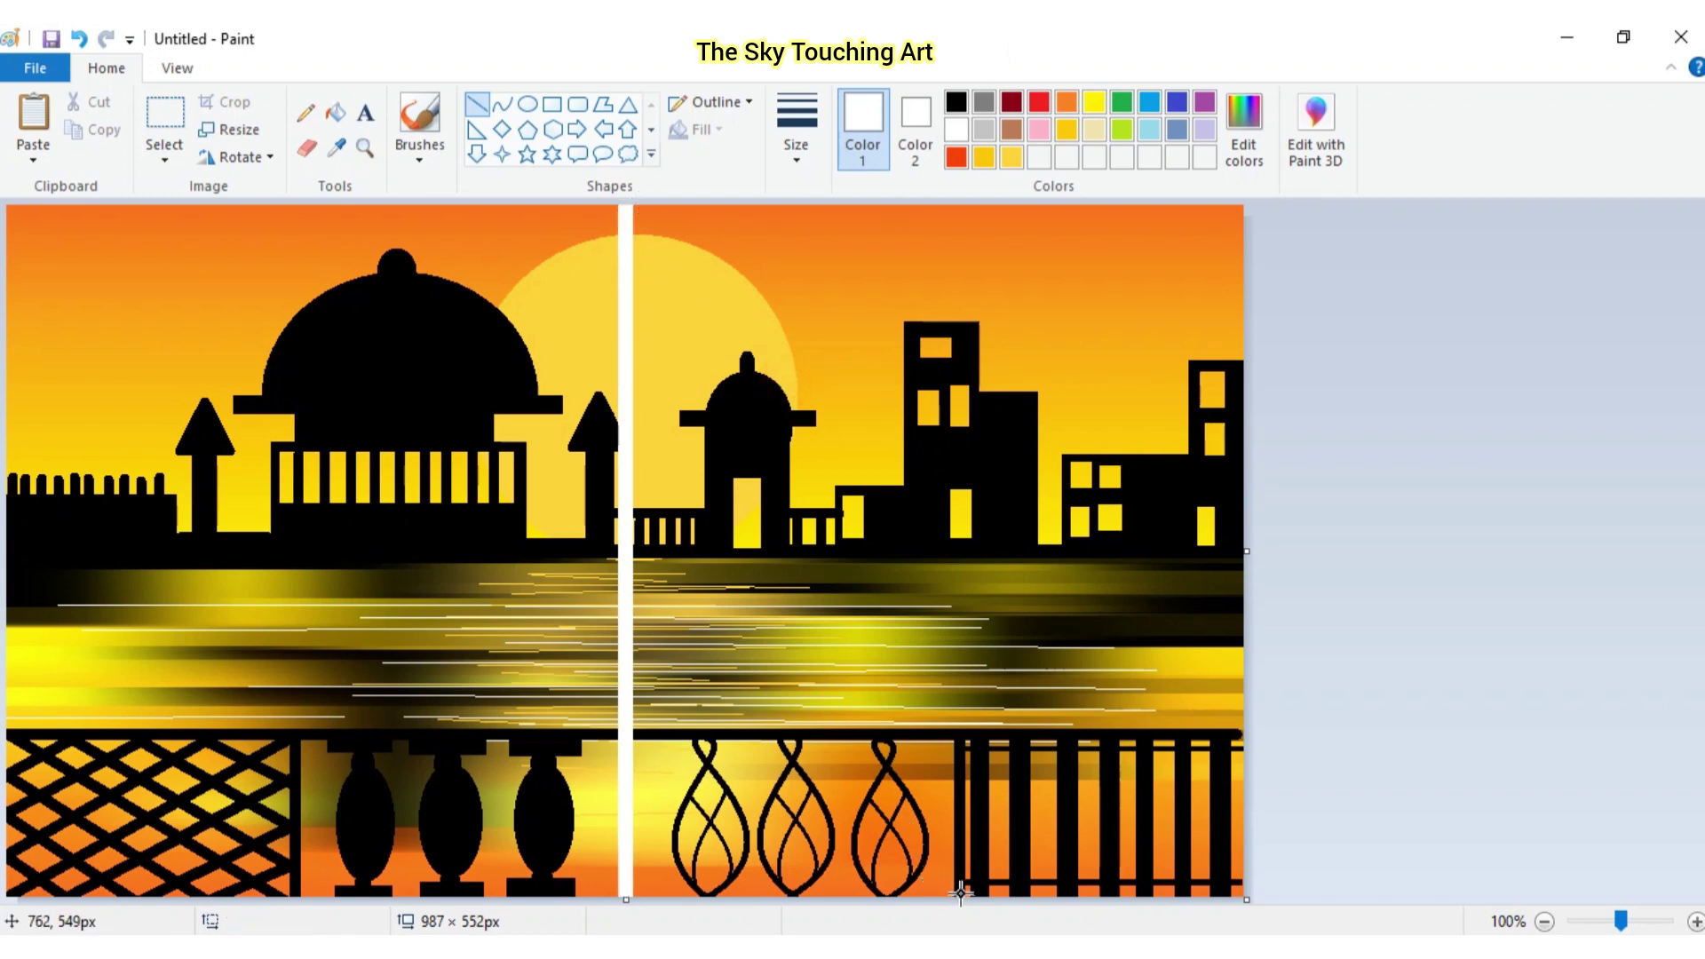
mouse_move(958, 898)
left_mouse_down()
mouse_move(952, 177)
mouse_move(946, 205)
left_mouse_up()
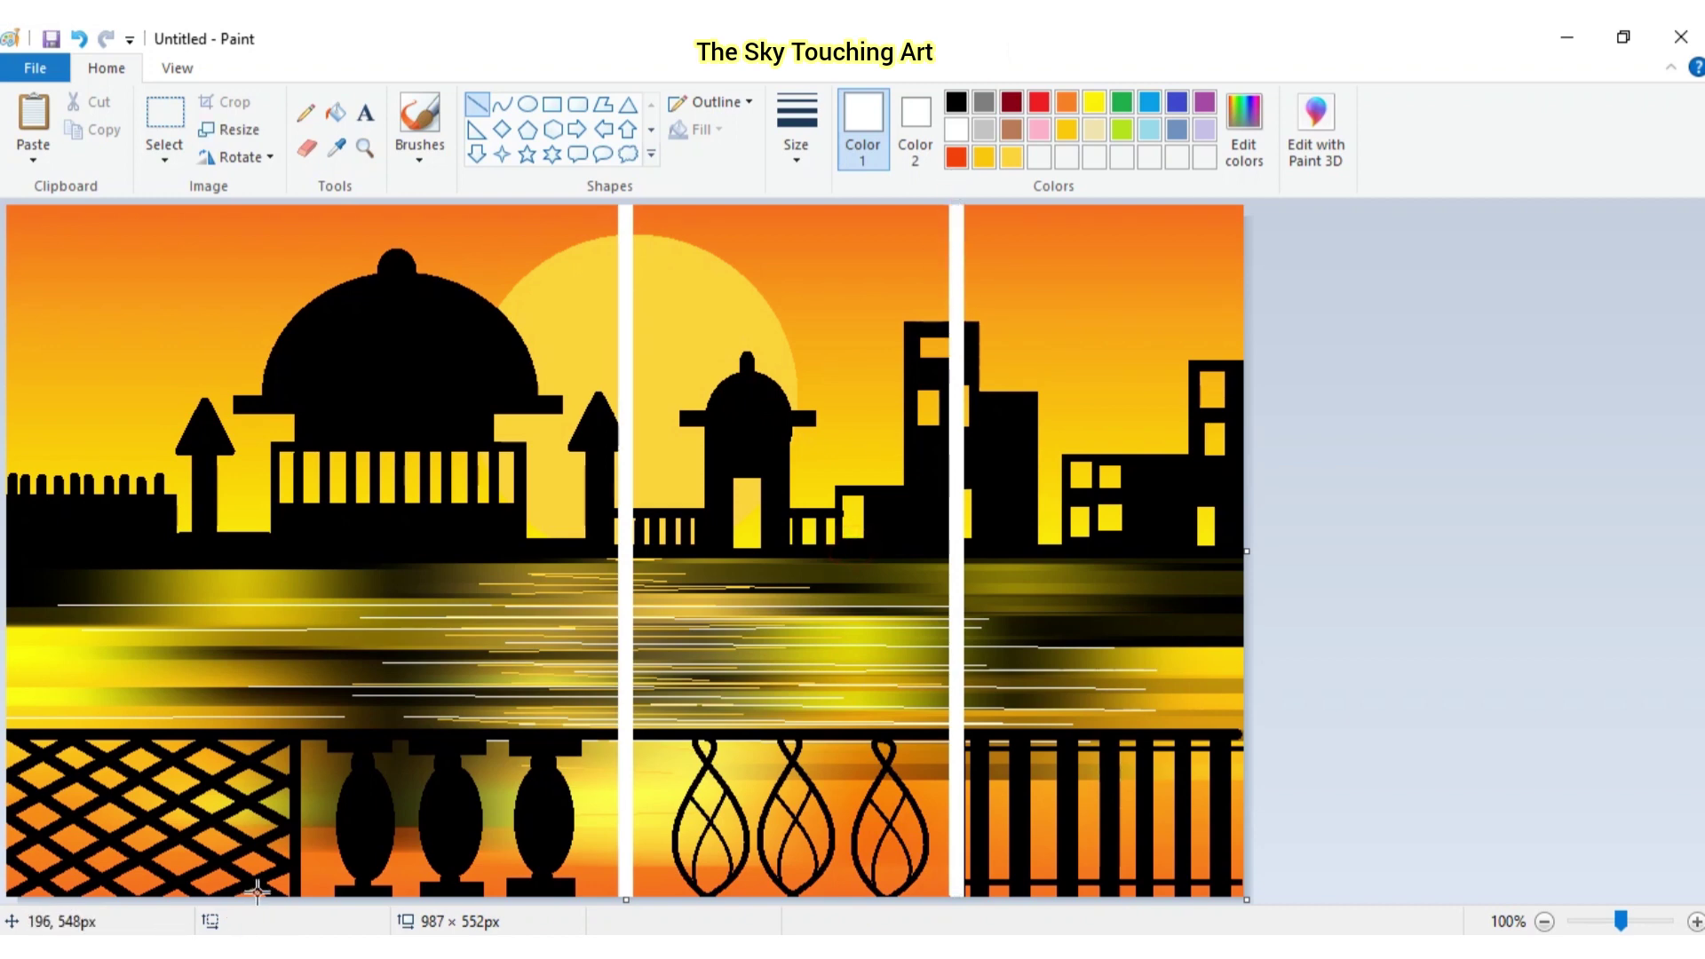
left_click_drag(294, 895, 332, 191)
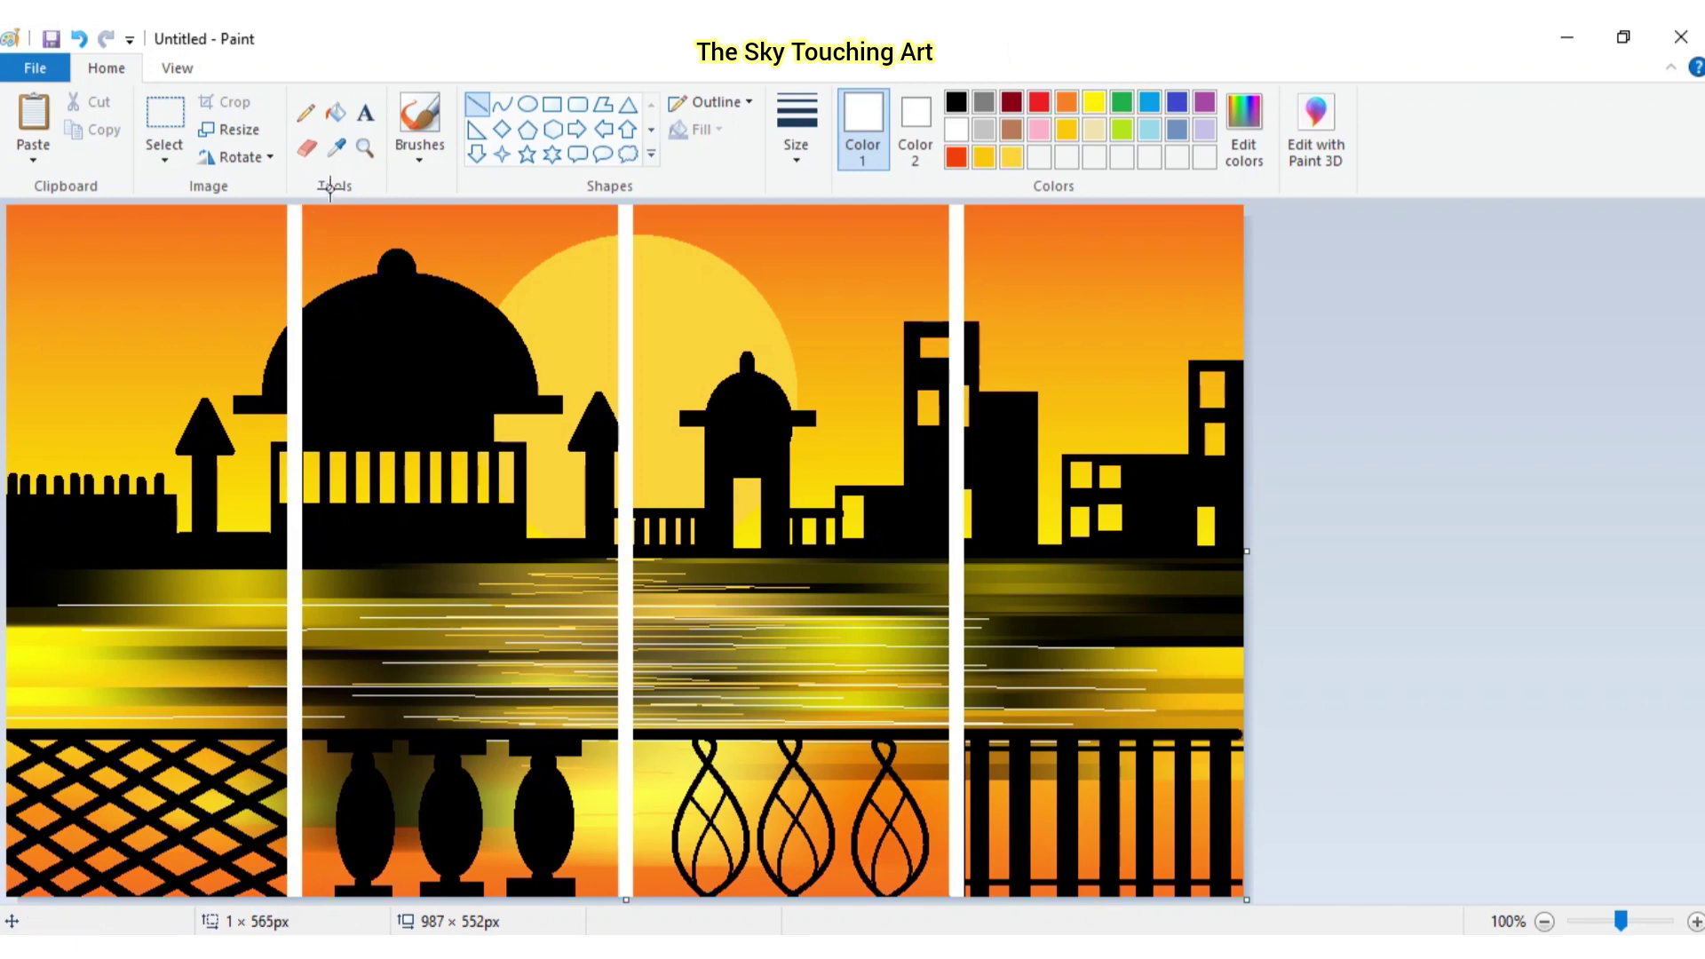
left_click(431, 455)
Widen the three white vertical dividers by drawing another full-height white line along the left edge of each
left_click_drag(289, 206, 285, 902)
left_click(423, 525)
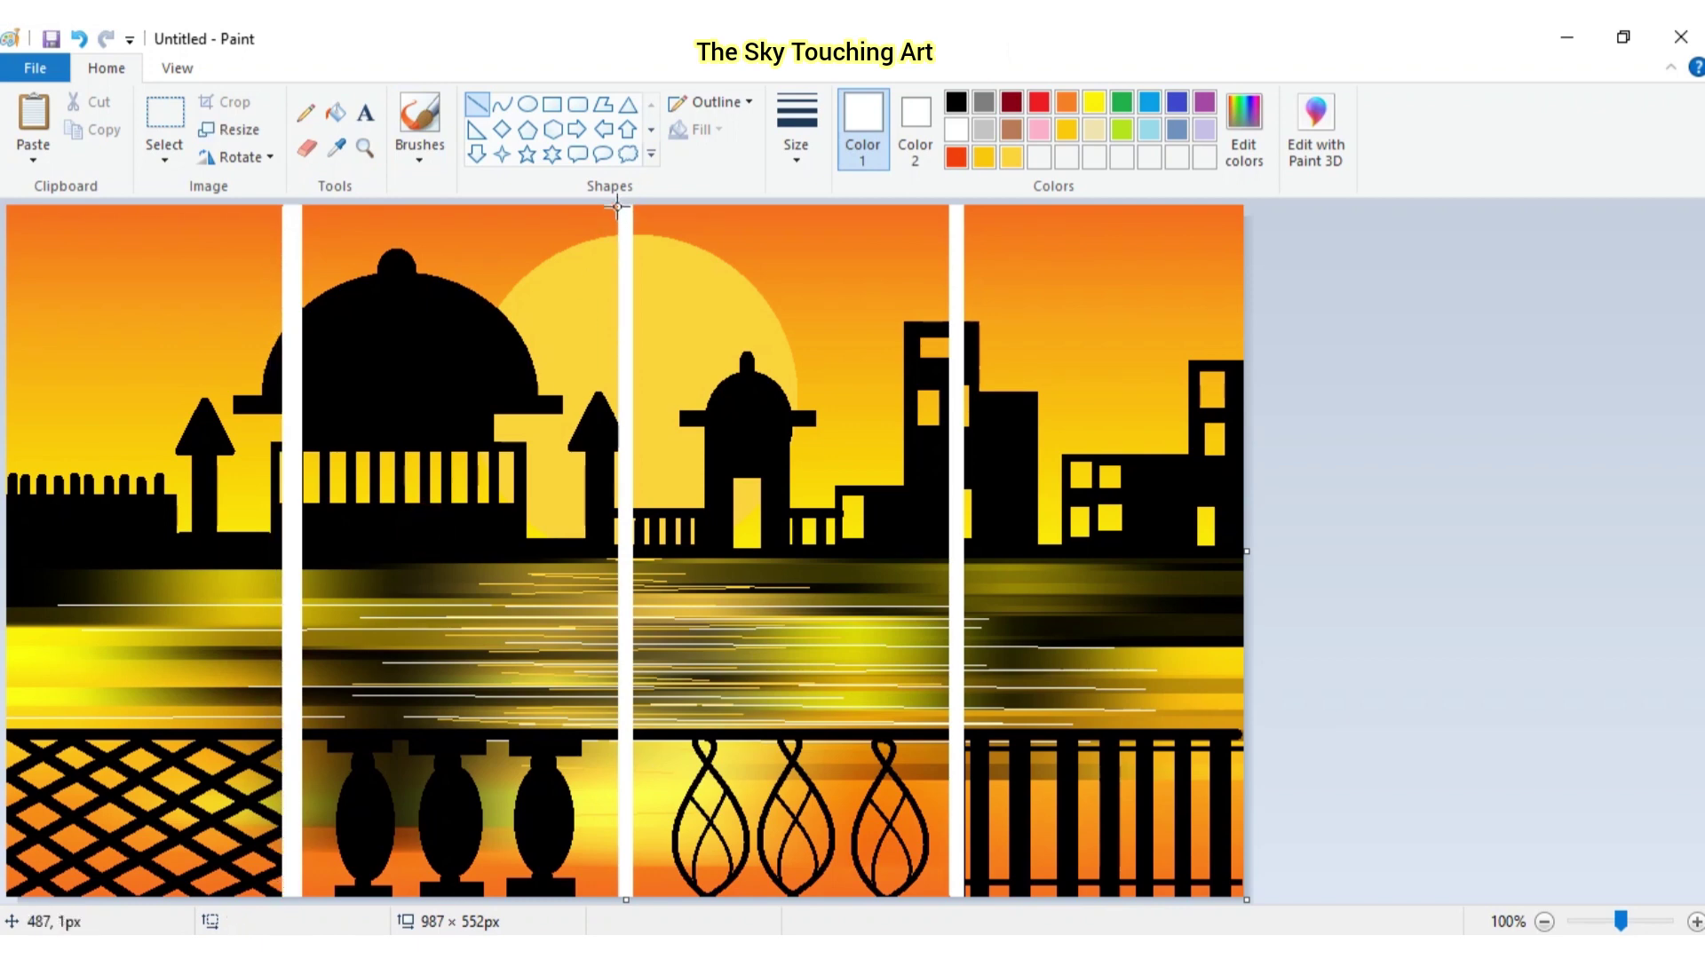
left_click_drag(617, 206, 619, 900)
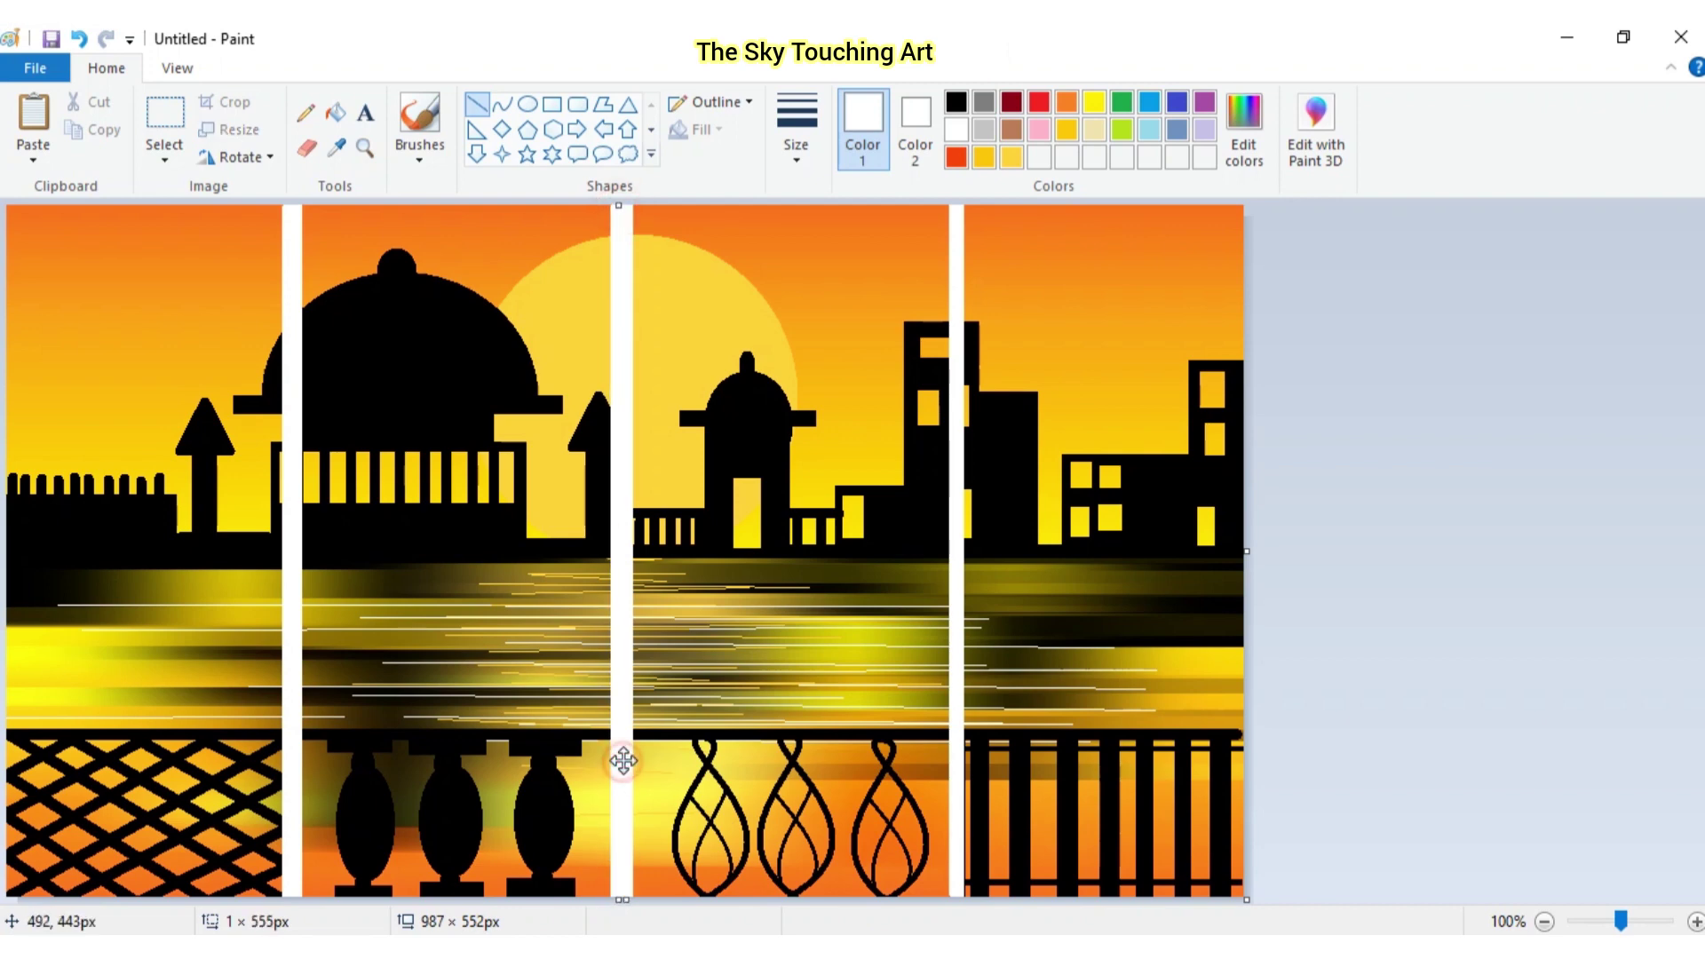
left_click_drag(623, 761, 626, 761)
left_click(708, 684)
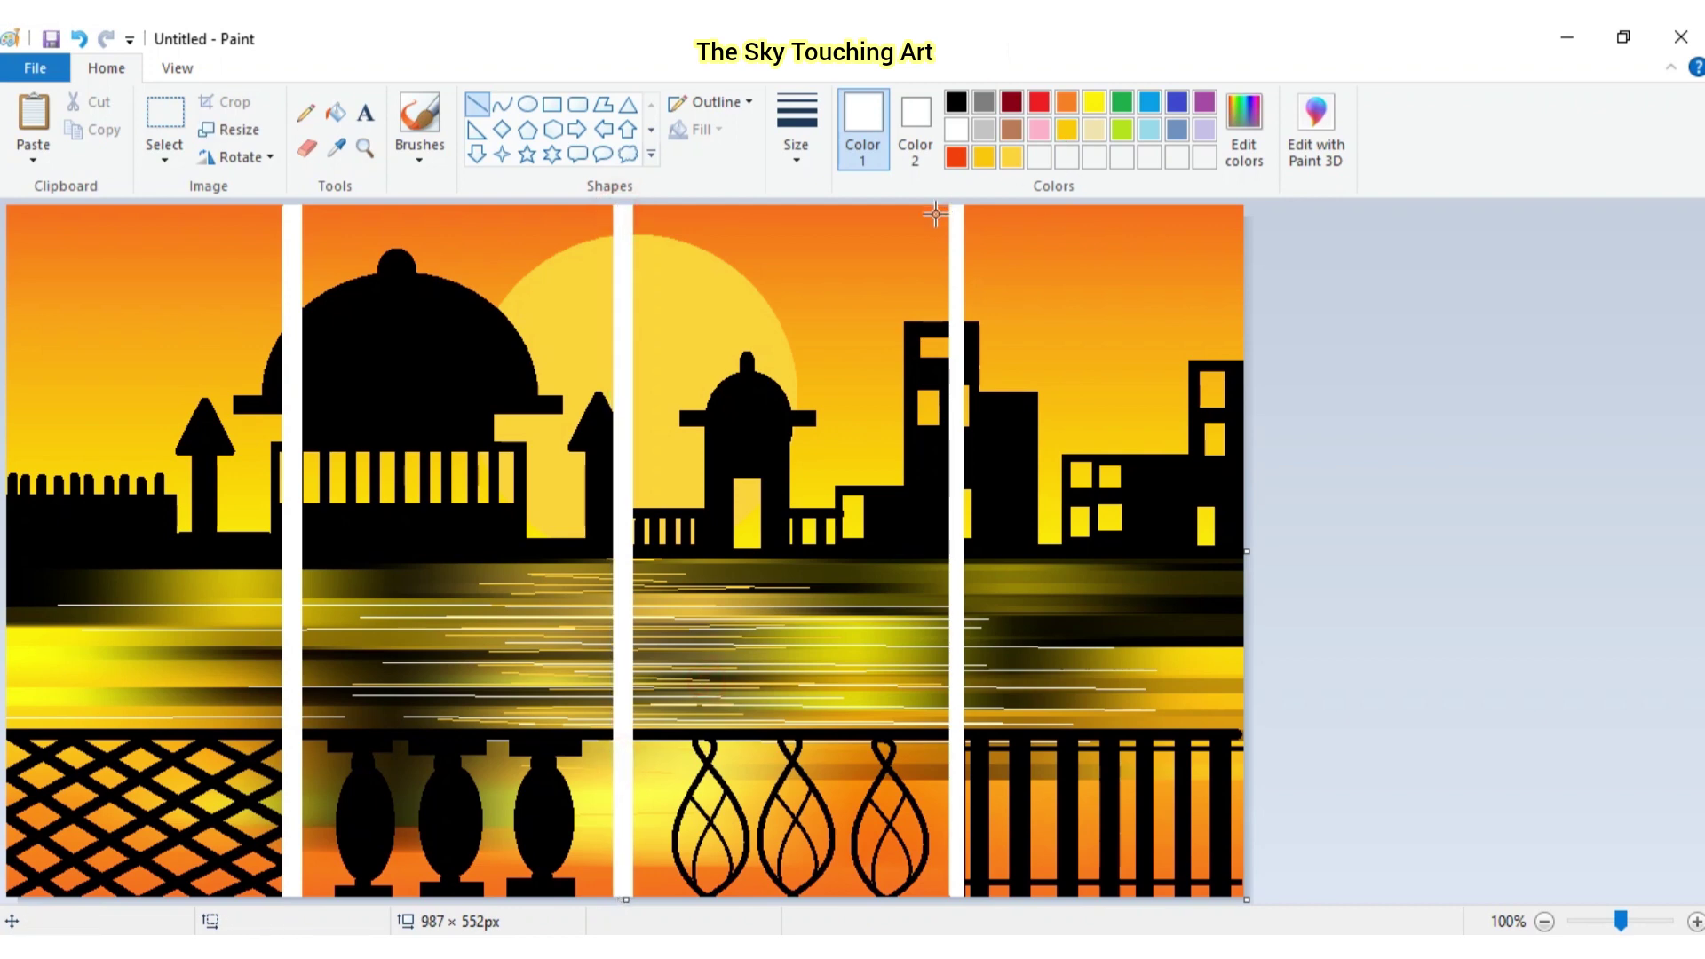
left_click_drag(952, 206, 955, 911)
left_click(1654, 494)
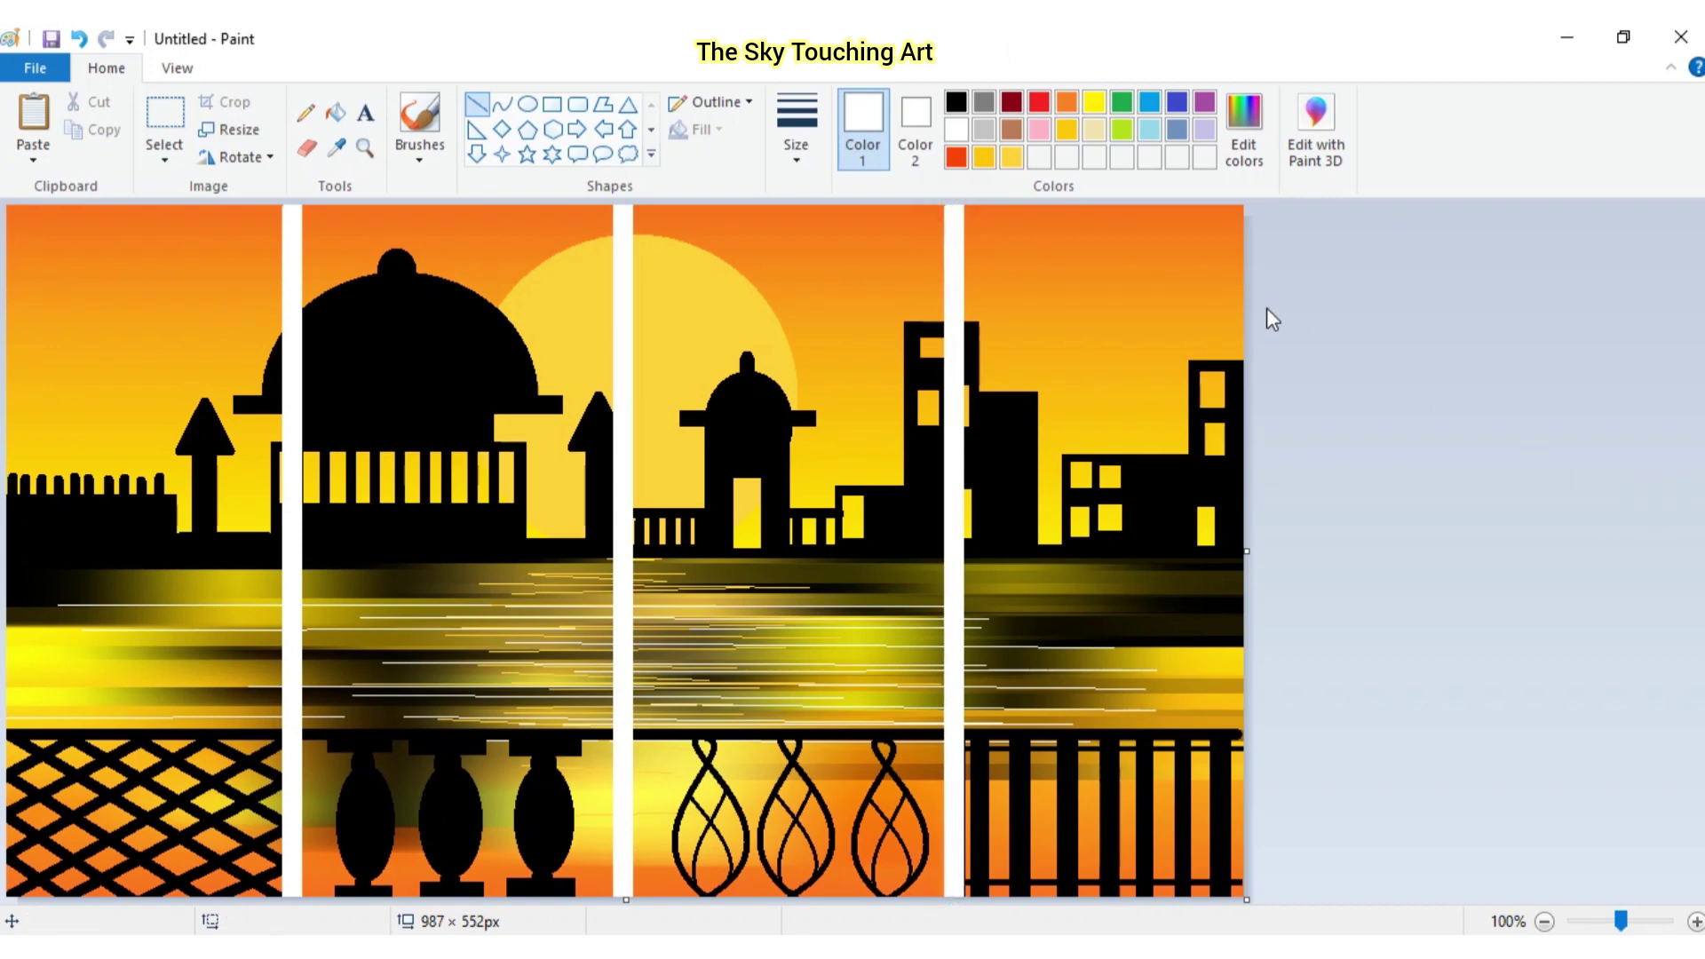
Draw an unfilled rectangle with a thick white outline, about 983 × 546 px, as a frame around the whole picture
left_click(544, 106)
left_click_drag(8, 242, 81, 426)
key("ctrl+z")
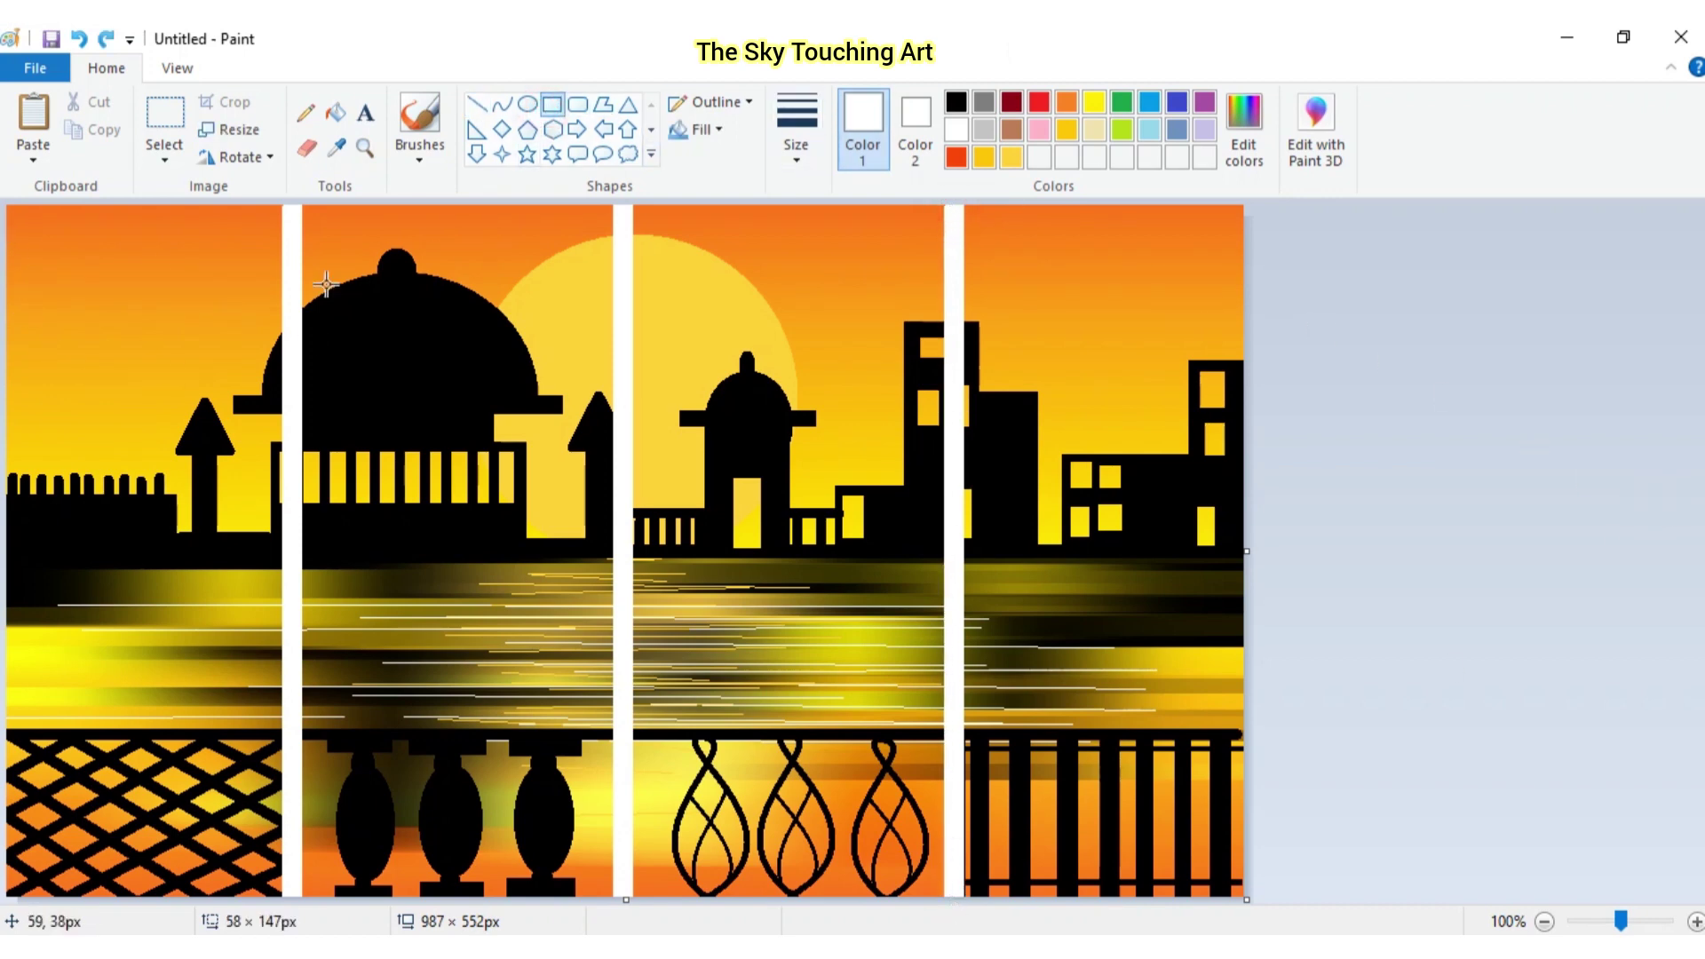
left_click(697, 133)
left_click(708, 163)
mouse_move(8, 209)
left_mouse_down()
mouse_move(1057, 621)
mouse_move(1240, 893)
left_mouse_up()
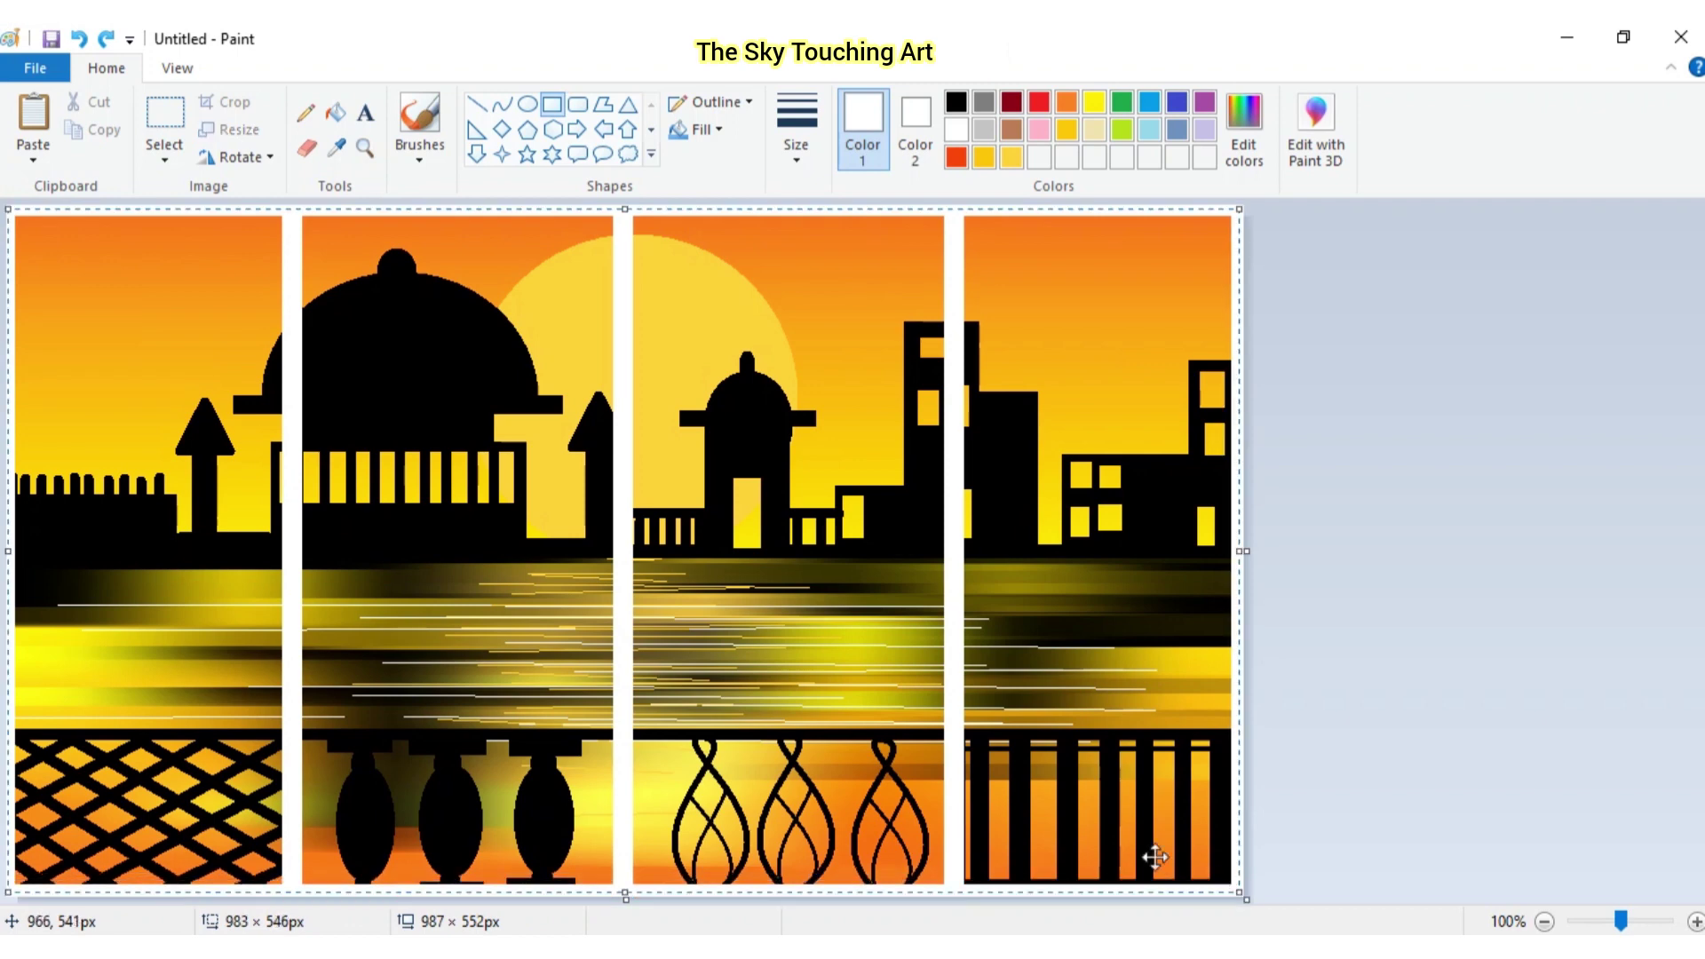
left_click(1440, 620)
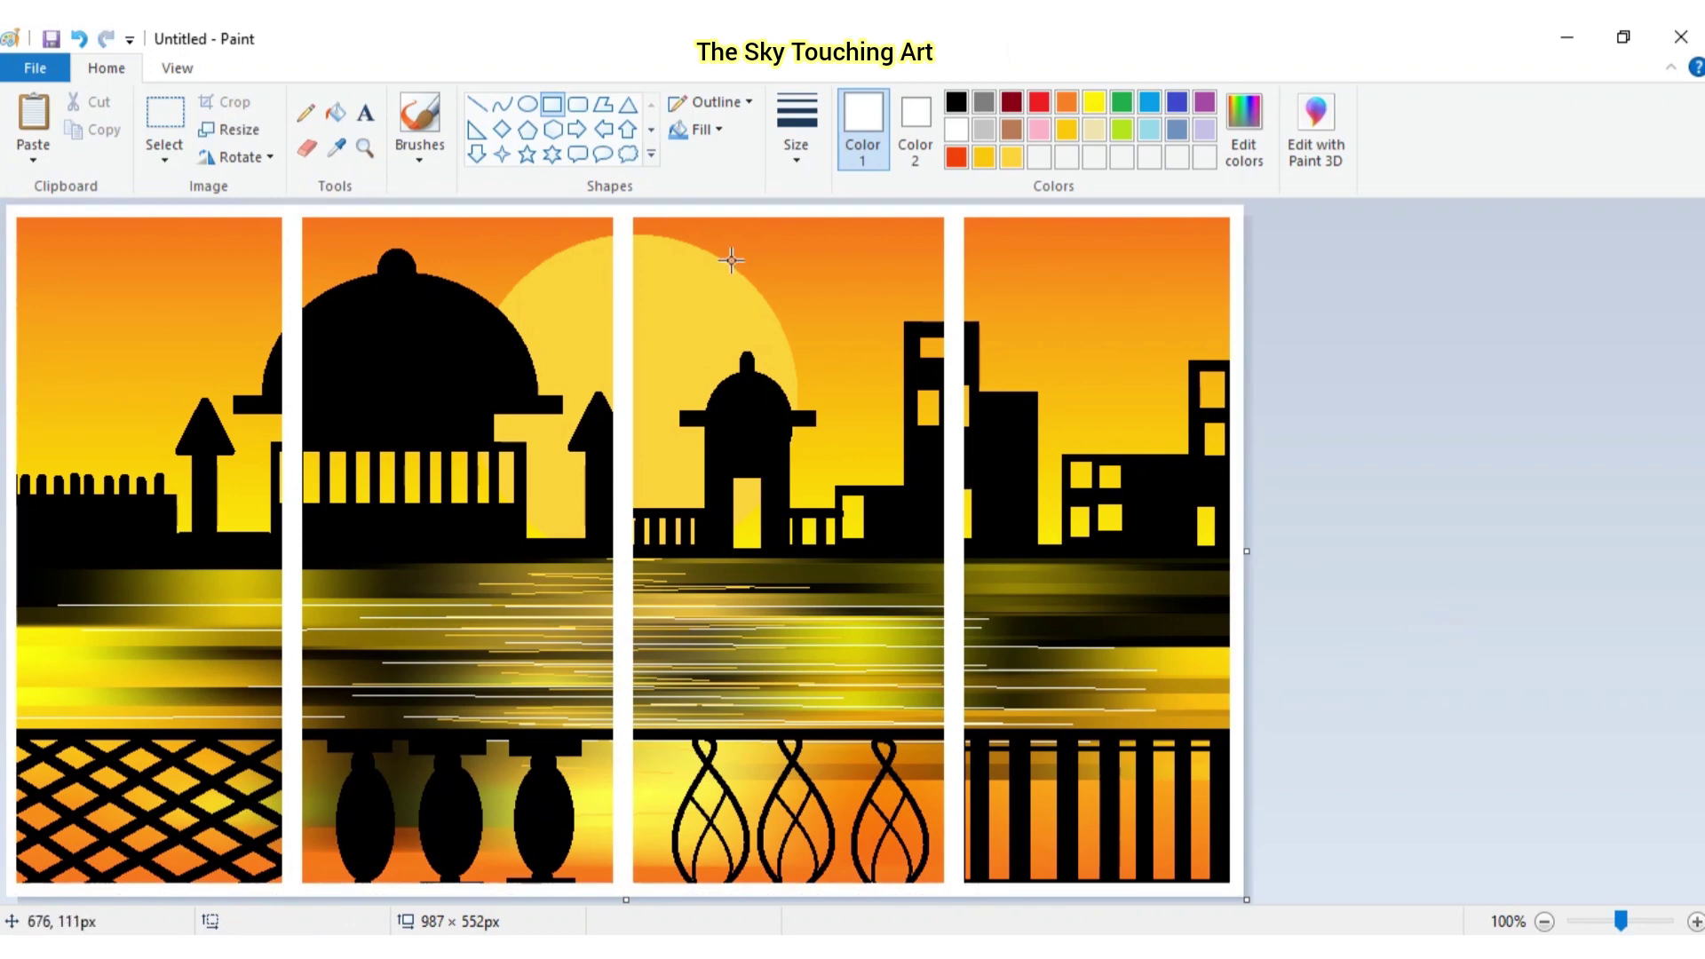
Paint small black flying birds with the thinnest basic brush in the sky of the first, third and fourth panels
left_click(419, 153)
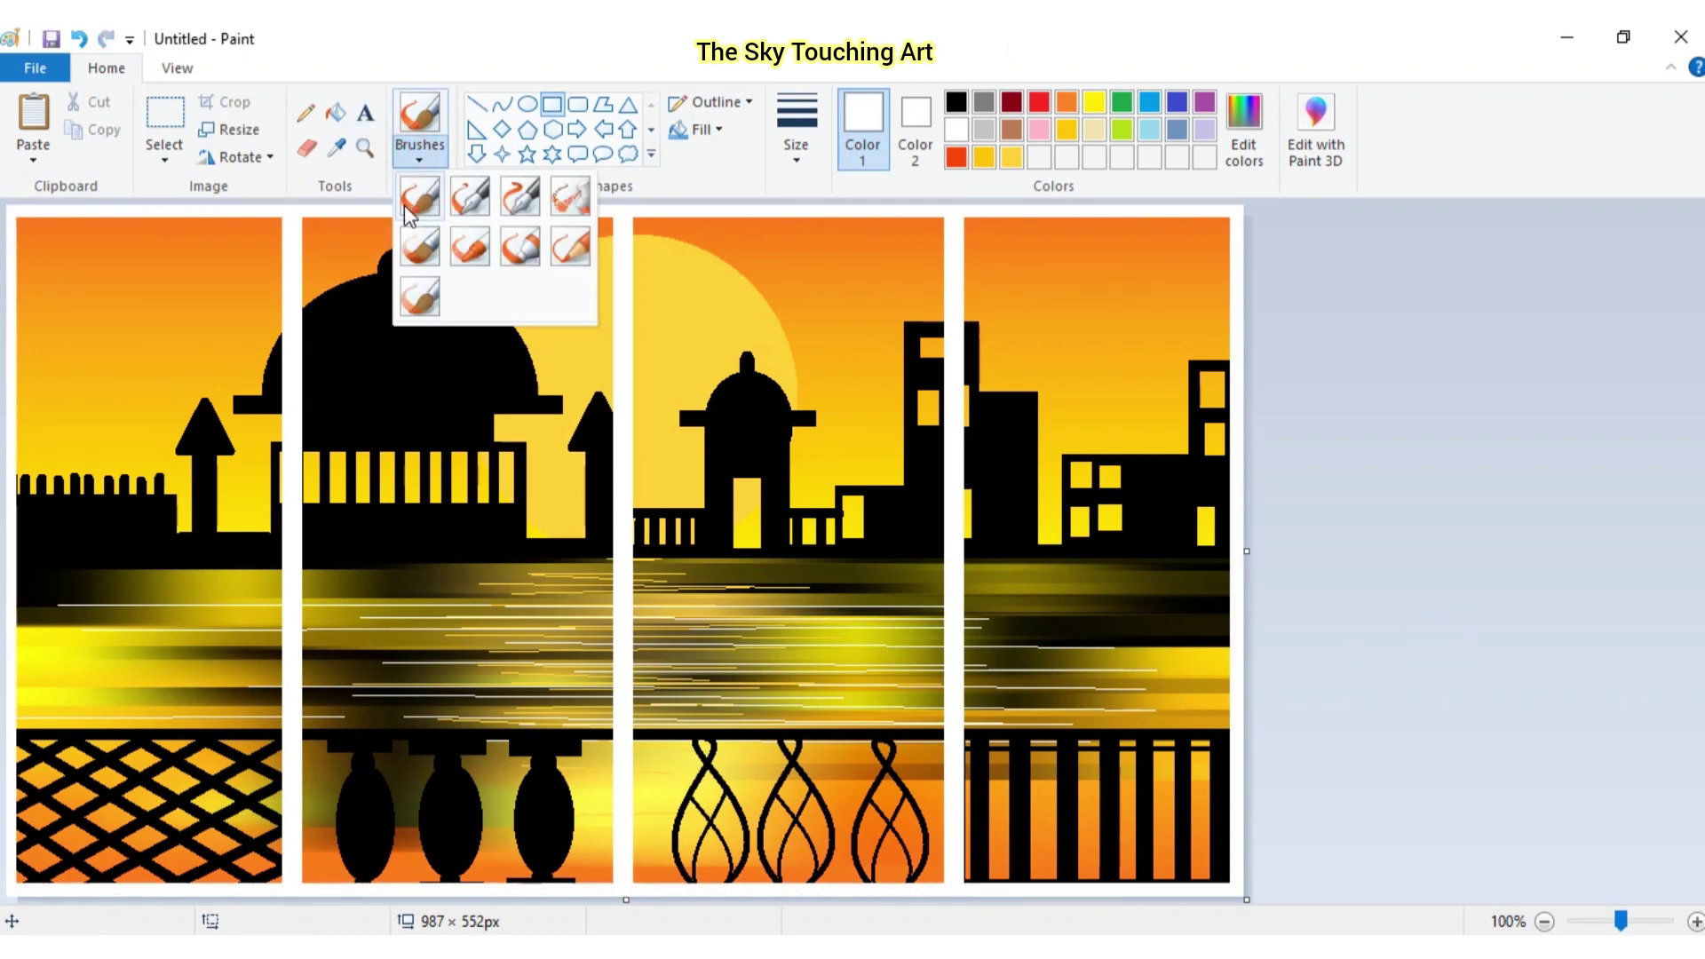
left_click(408, 213)
left_click(797, 147)
left_click(804, 189)
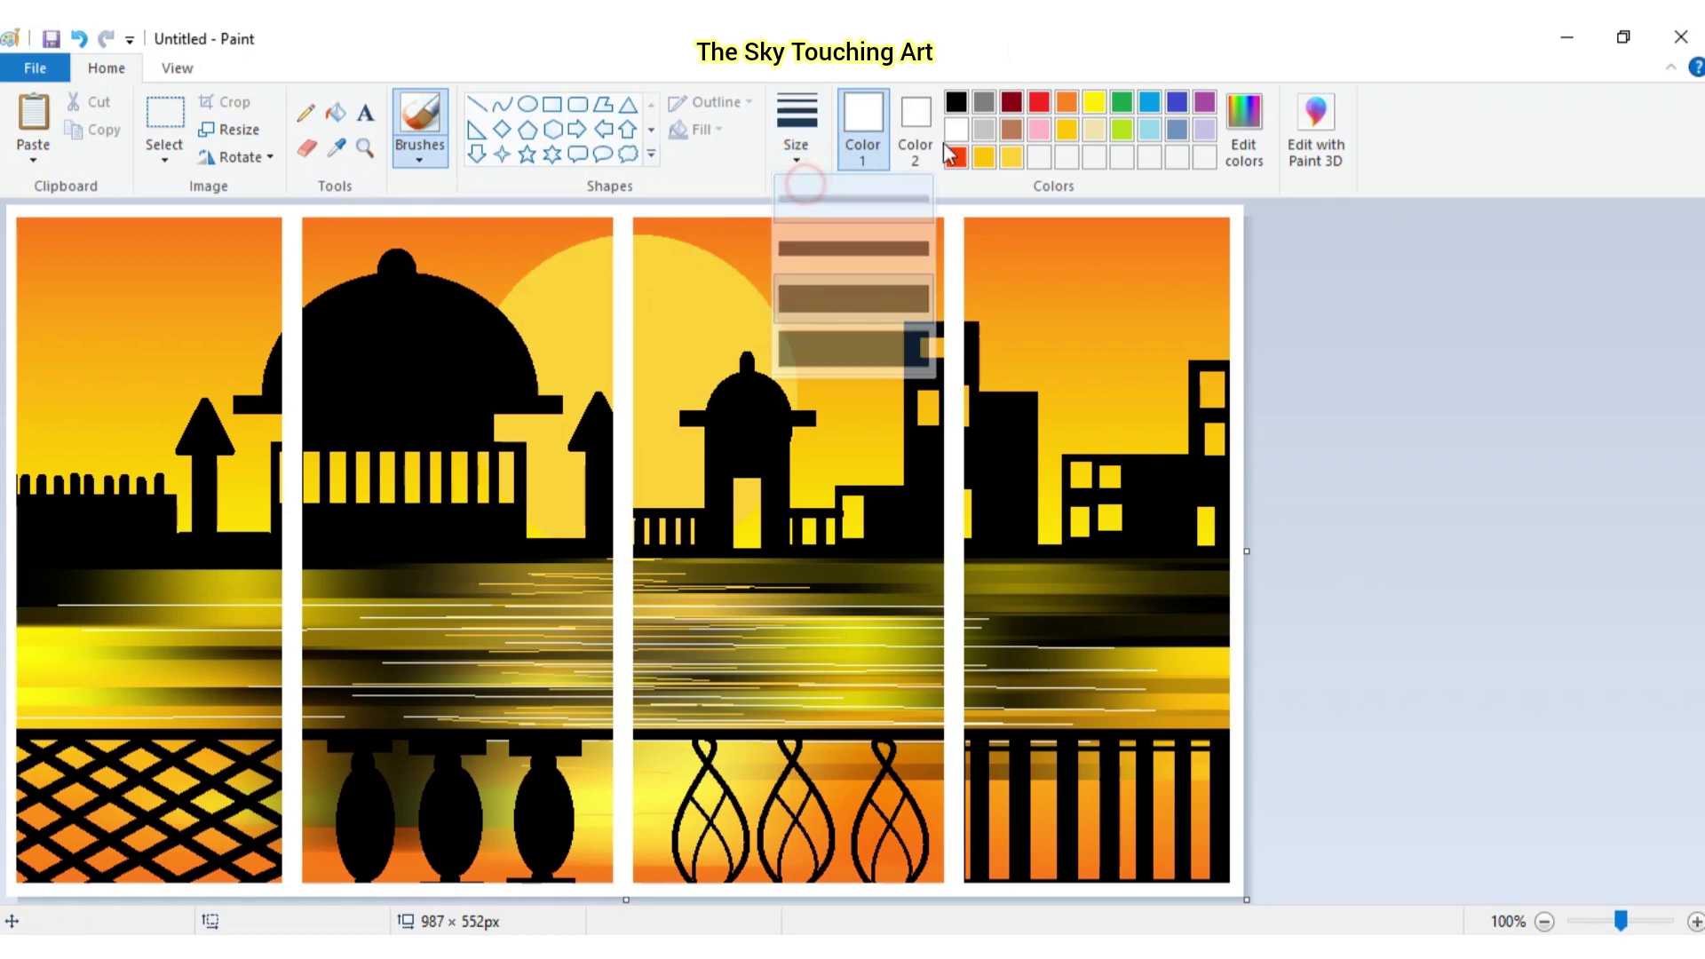
left_click(956, 102)
left_click(797, 134)
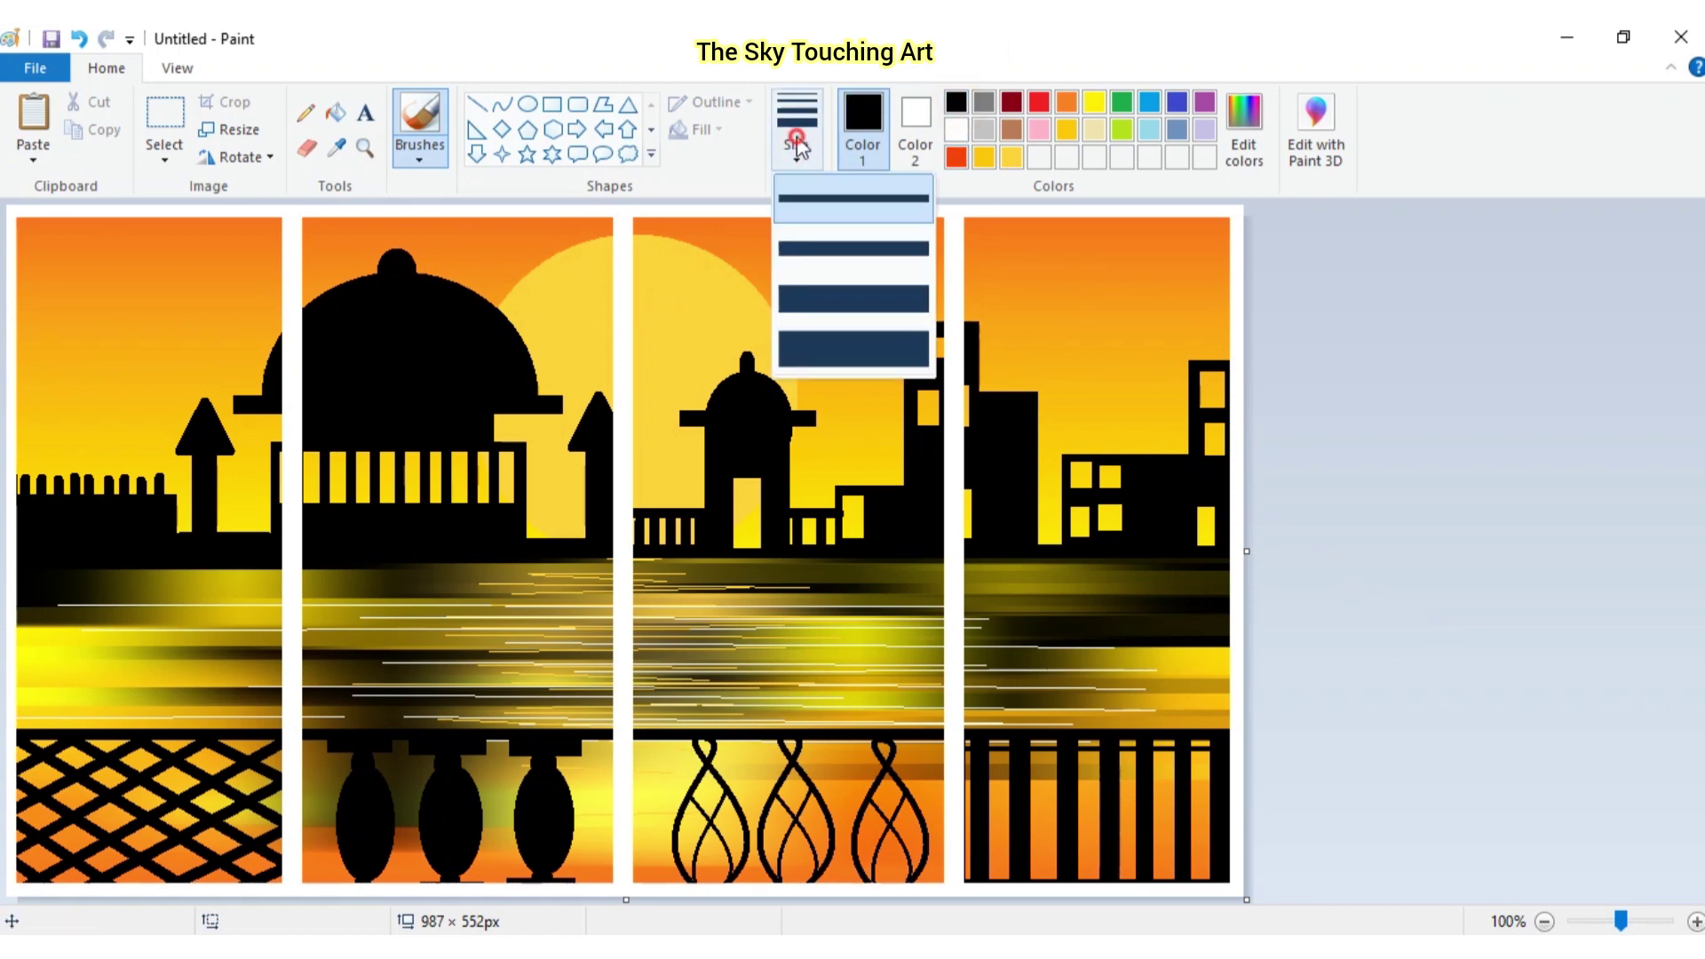
left_click(811, 191)
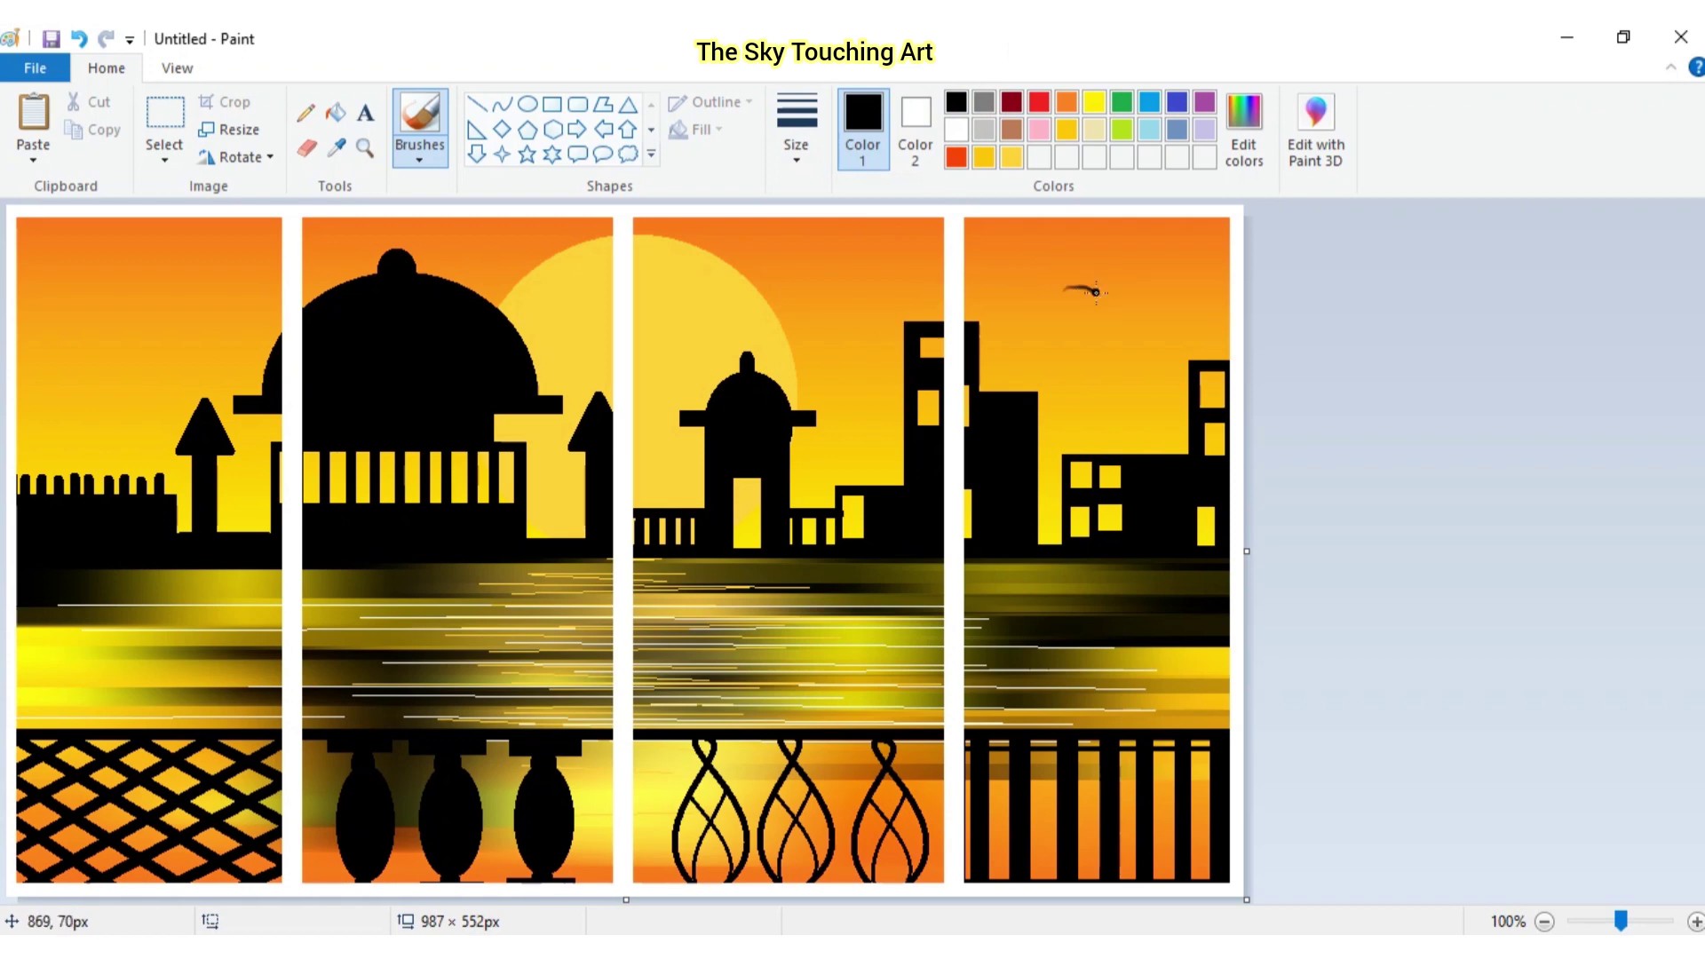
mouse_move(1108, 268)
left_mouse_down()
mouse_move(1101, 281)
mouse_move(1130, 299)
left_mouse_up()
mouse_move(688, 314)
left_mouse_down()
mouse_move(751, 280)
mouse_move(752, 326)
mouse_move(793, 289)
left_mouse_up()
left_click_drag(45, 292, 80, 276)
mouse_move(65, 304)
left_mouse_down()
mouse_move(140, 304)
mouse_move(148, 283)
left_mouse_up()
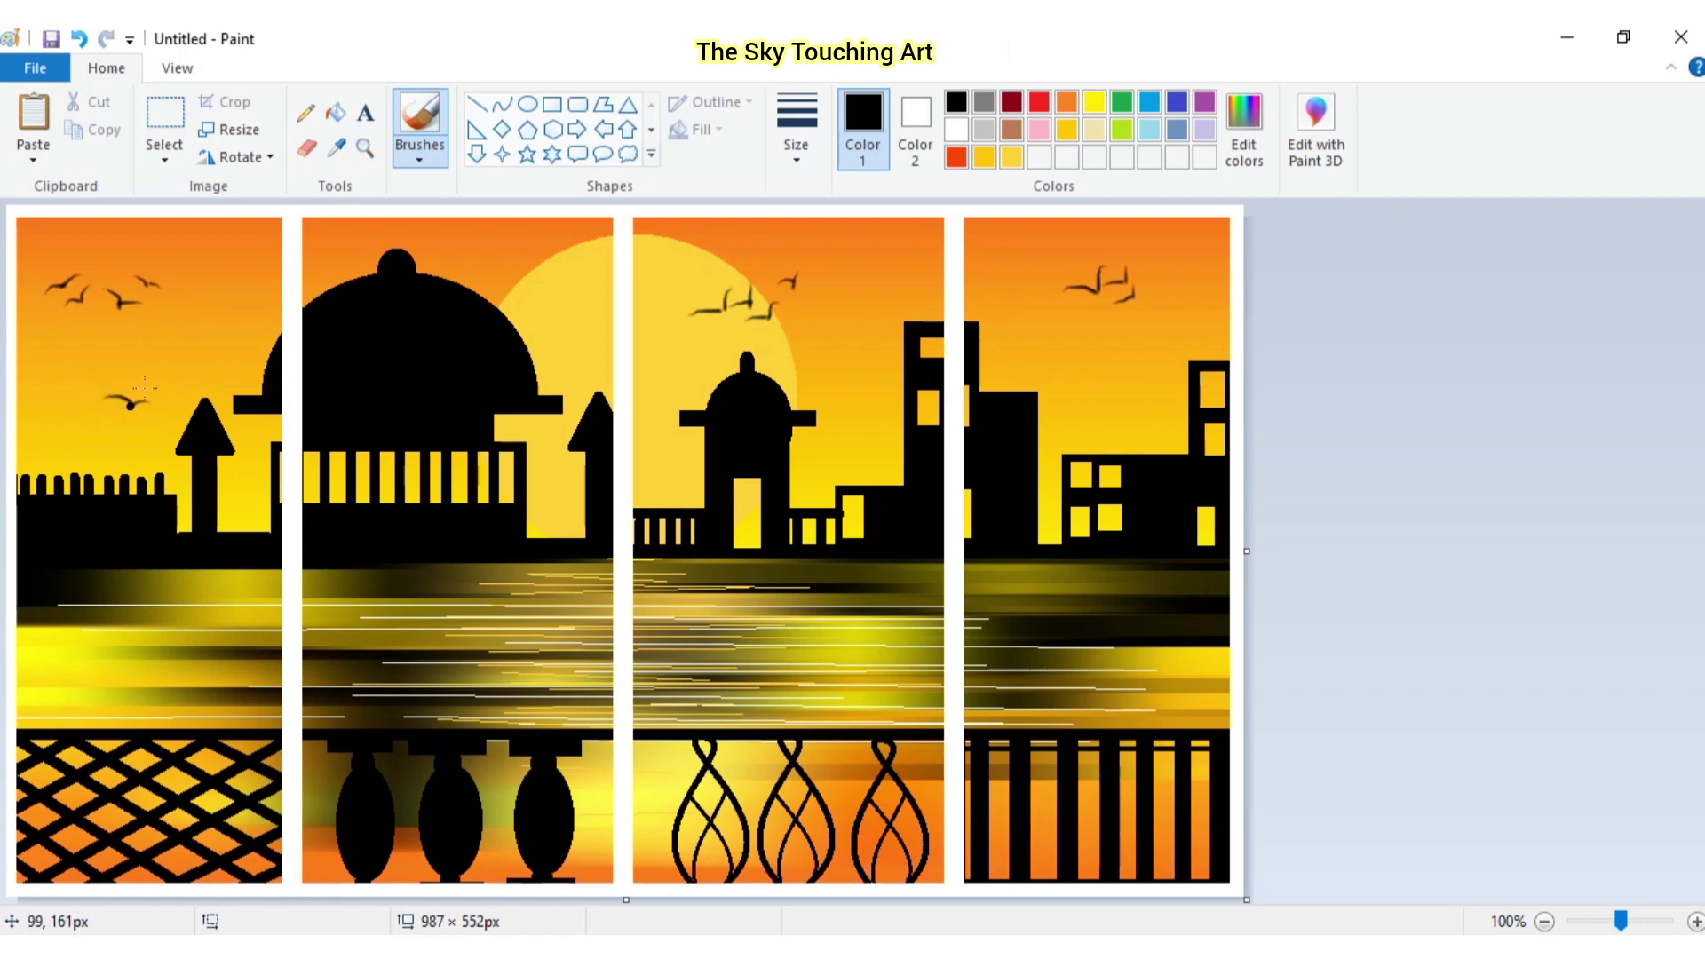
key("ctrl+z")
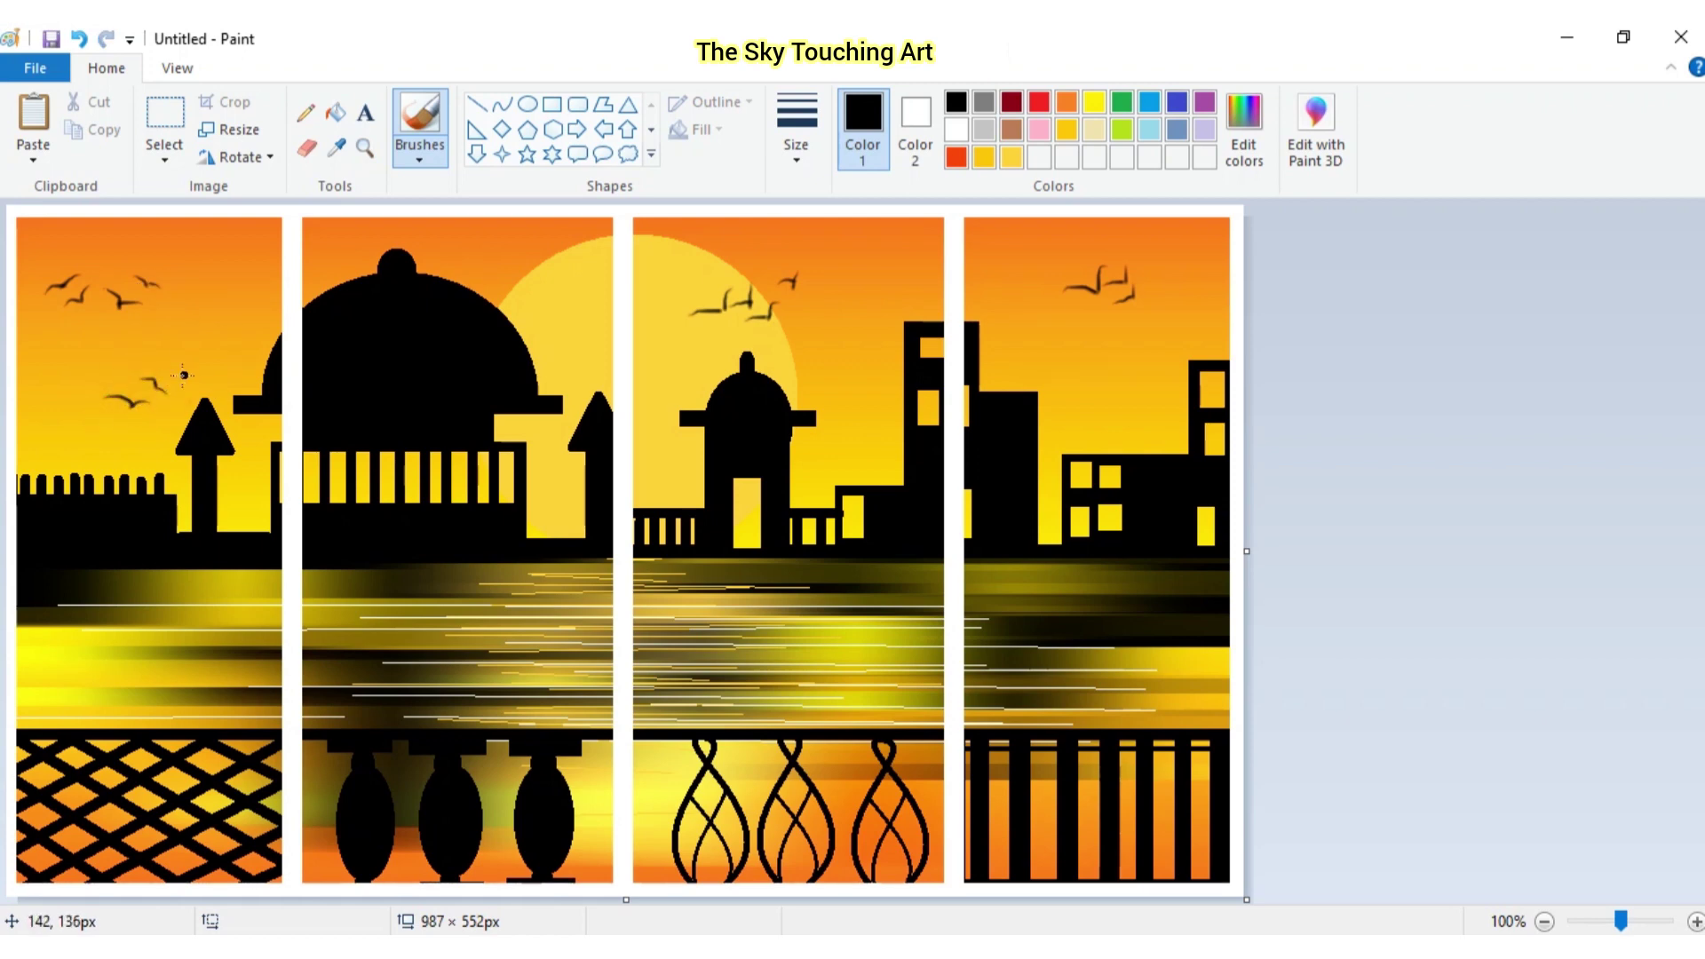